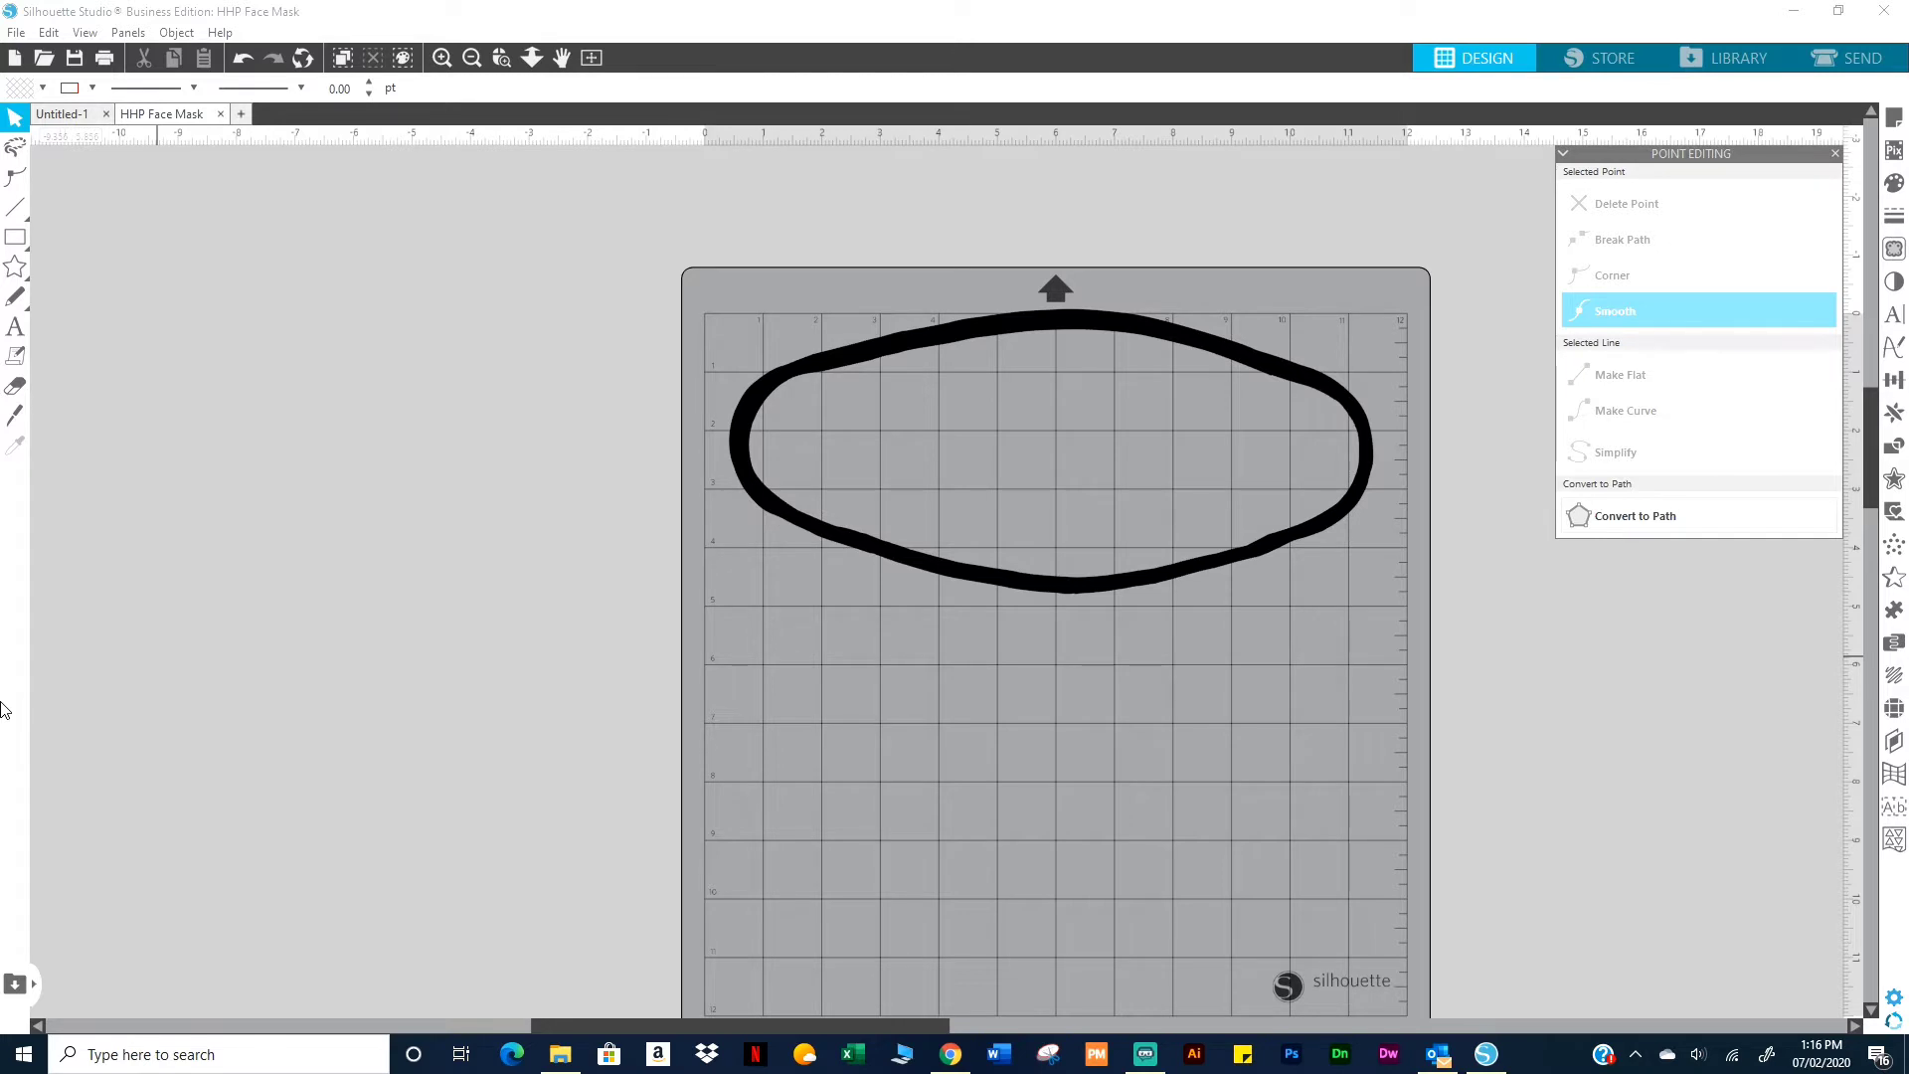
# Step: Merge the Black Mask.png image from the Desktop into the current design
pyautogui.click(12, 33)
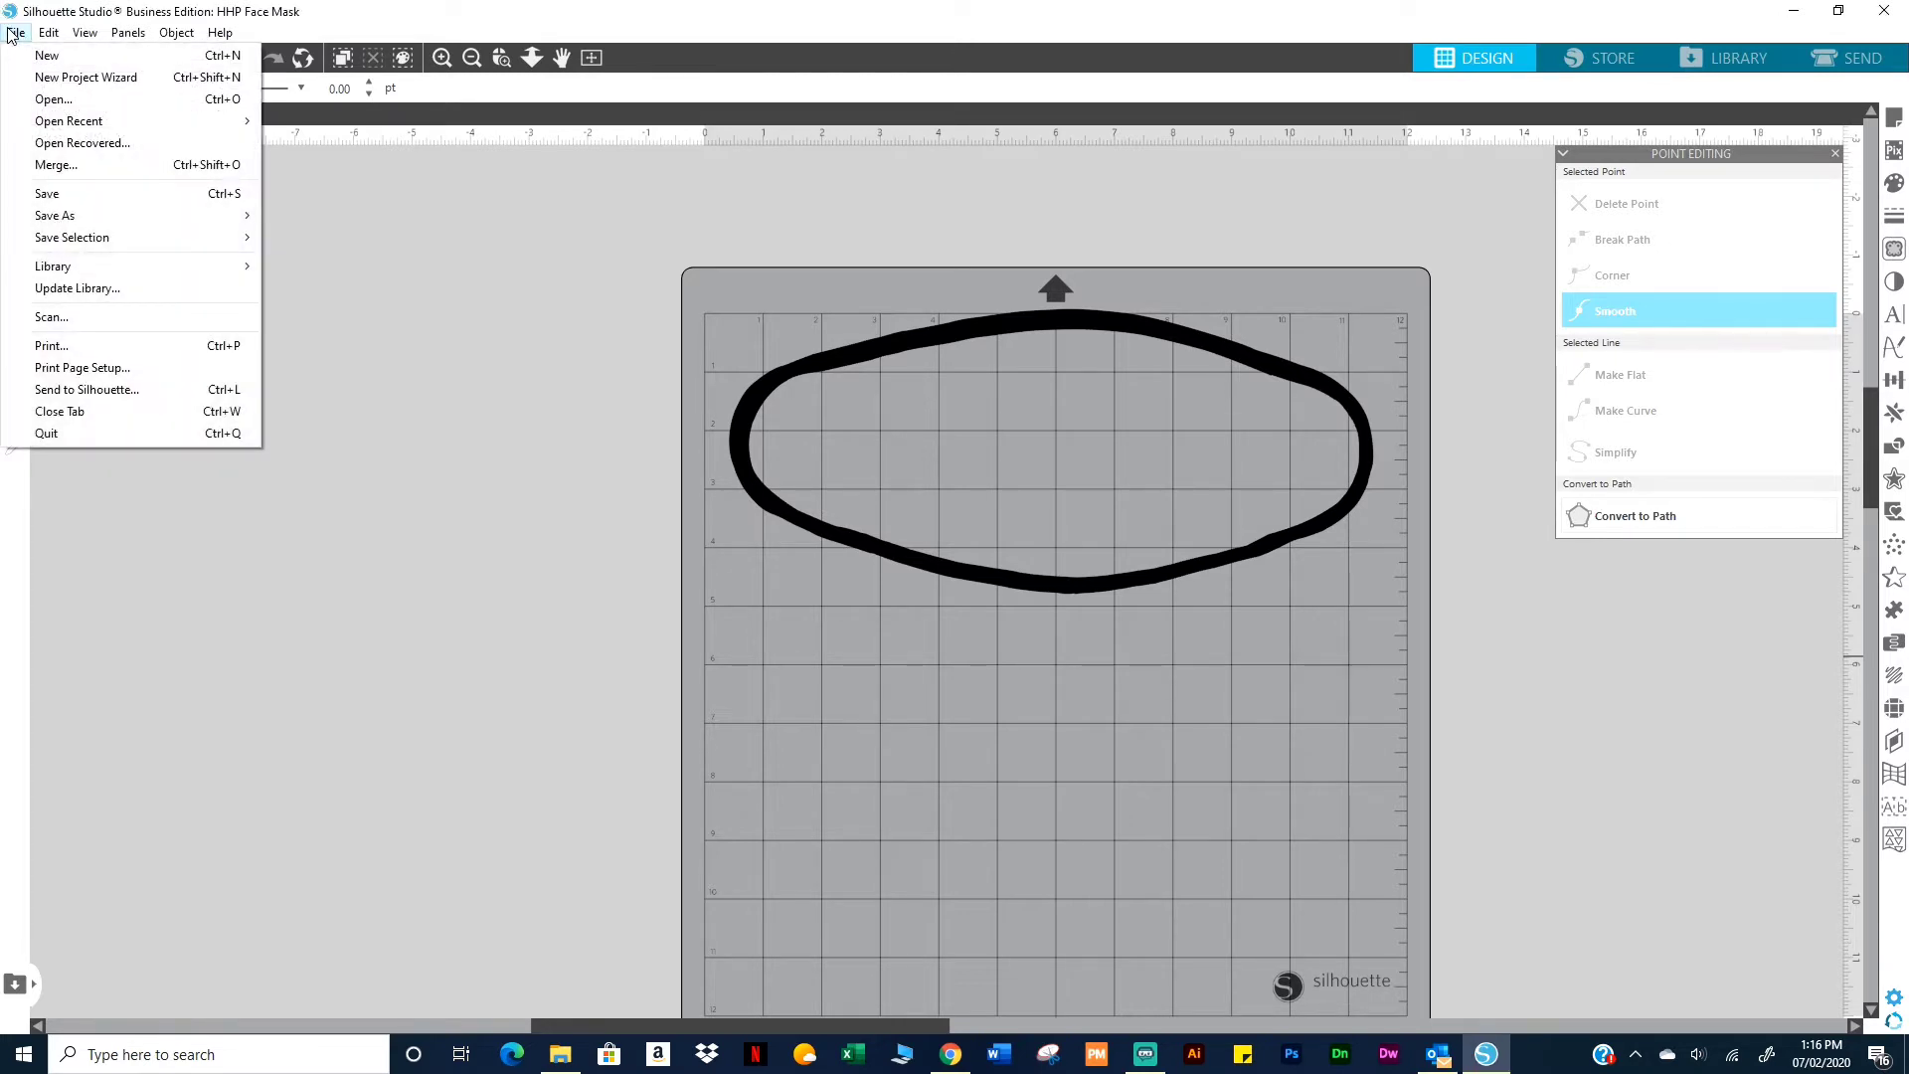
pyautogui.click(49, 164)
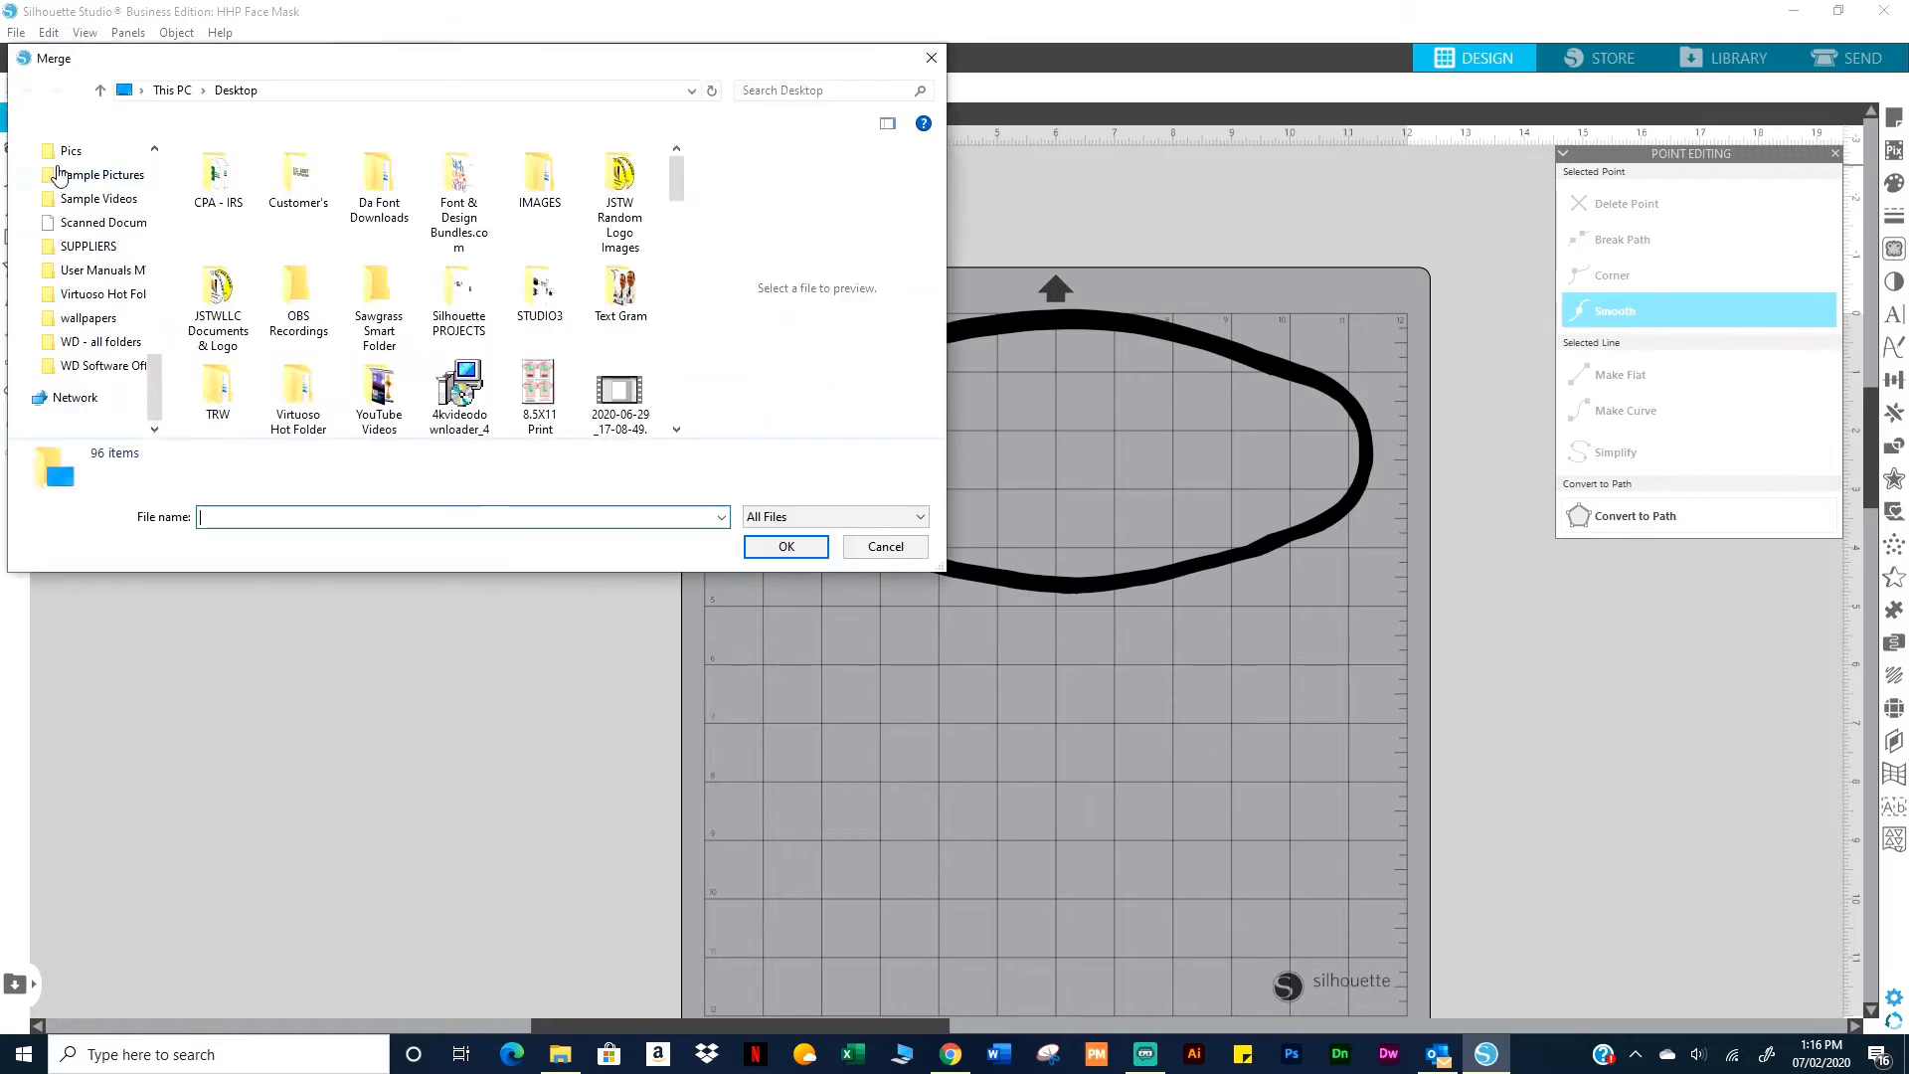
pyautogui.scroll(10, 85, 249)
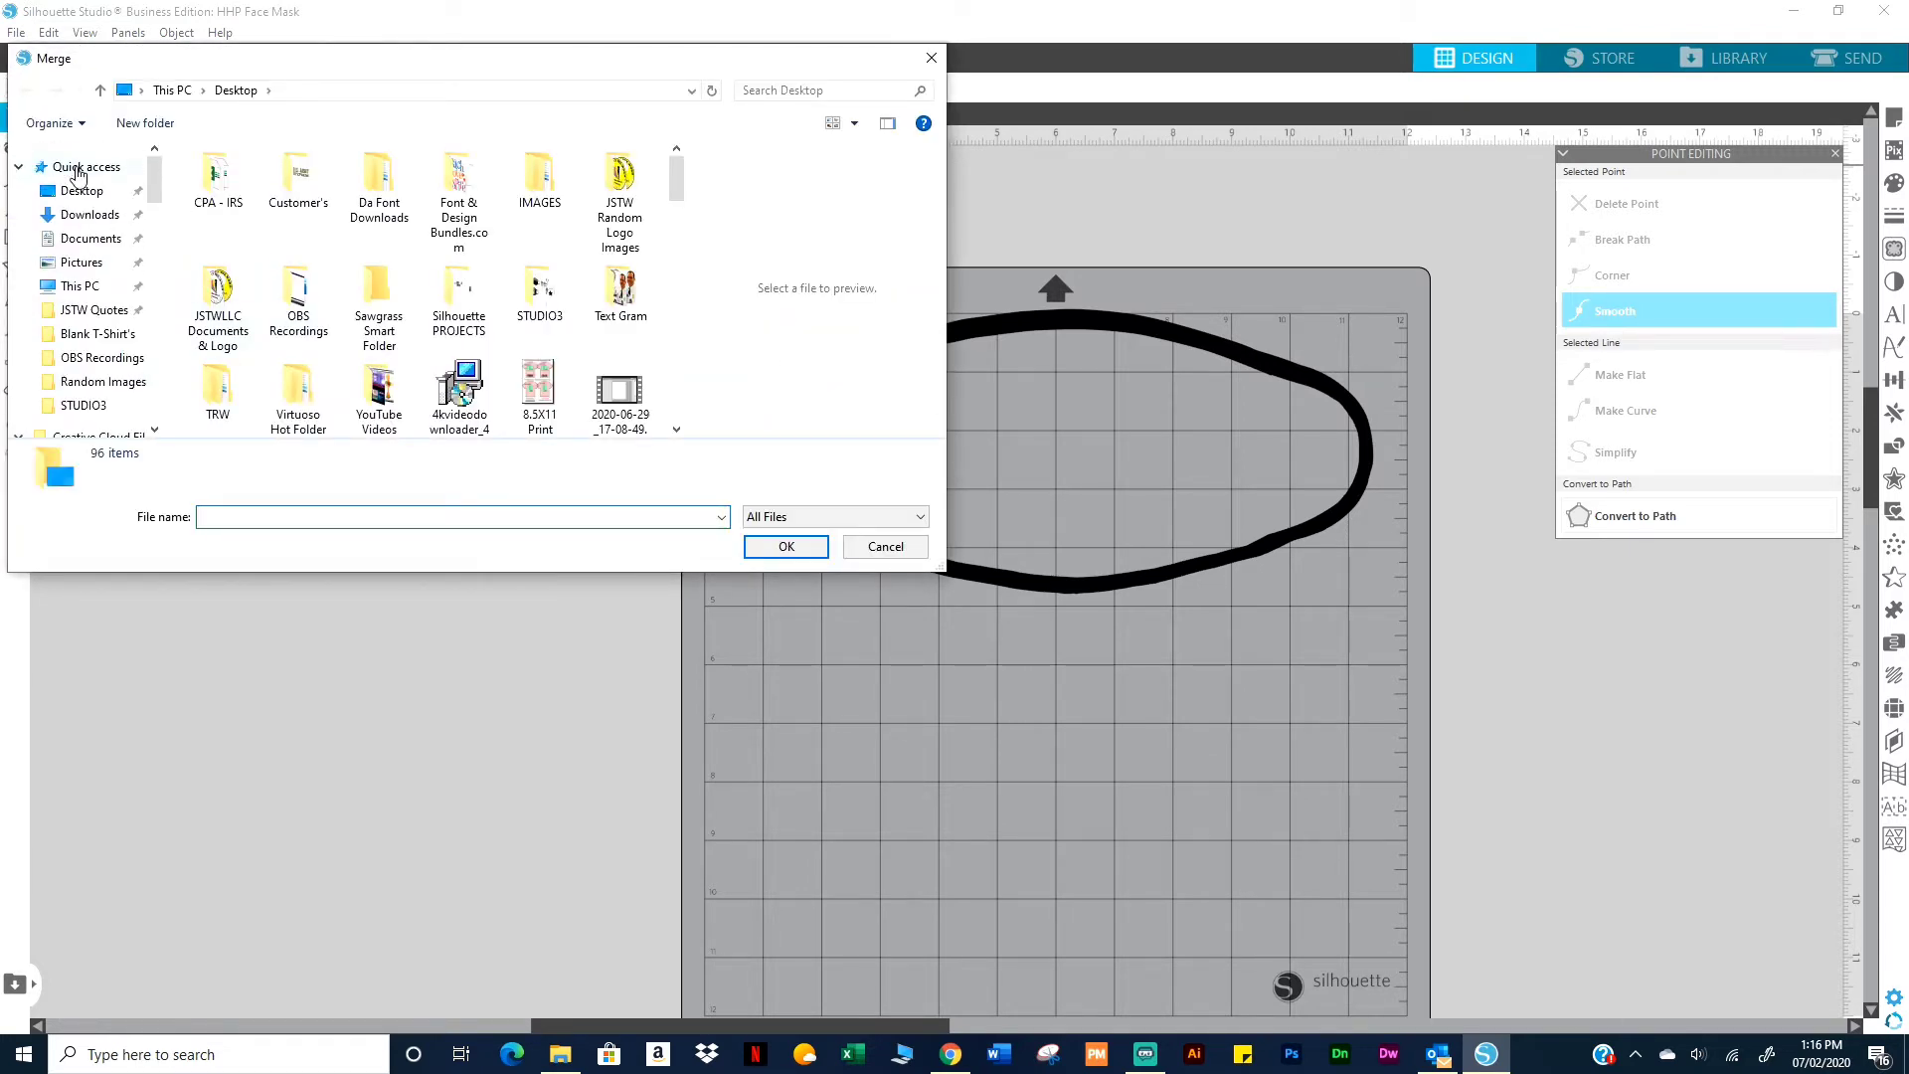
pyautogui.click(78, 190)
pyautogui.scroll(-3, 448, 294)
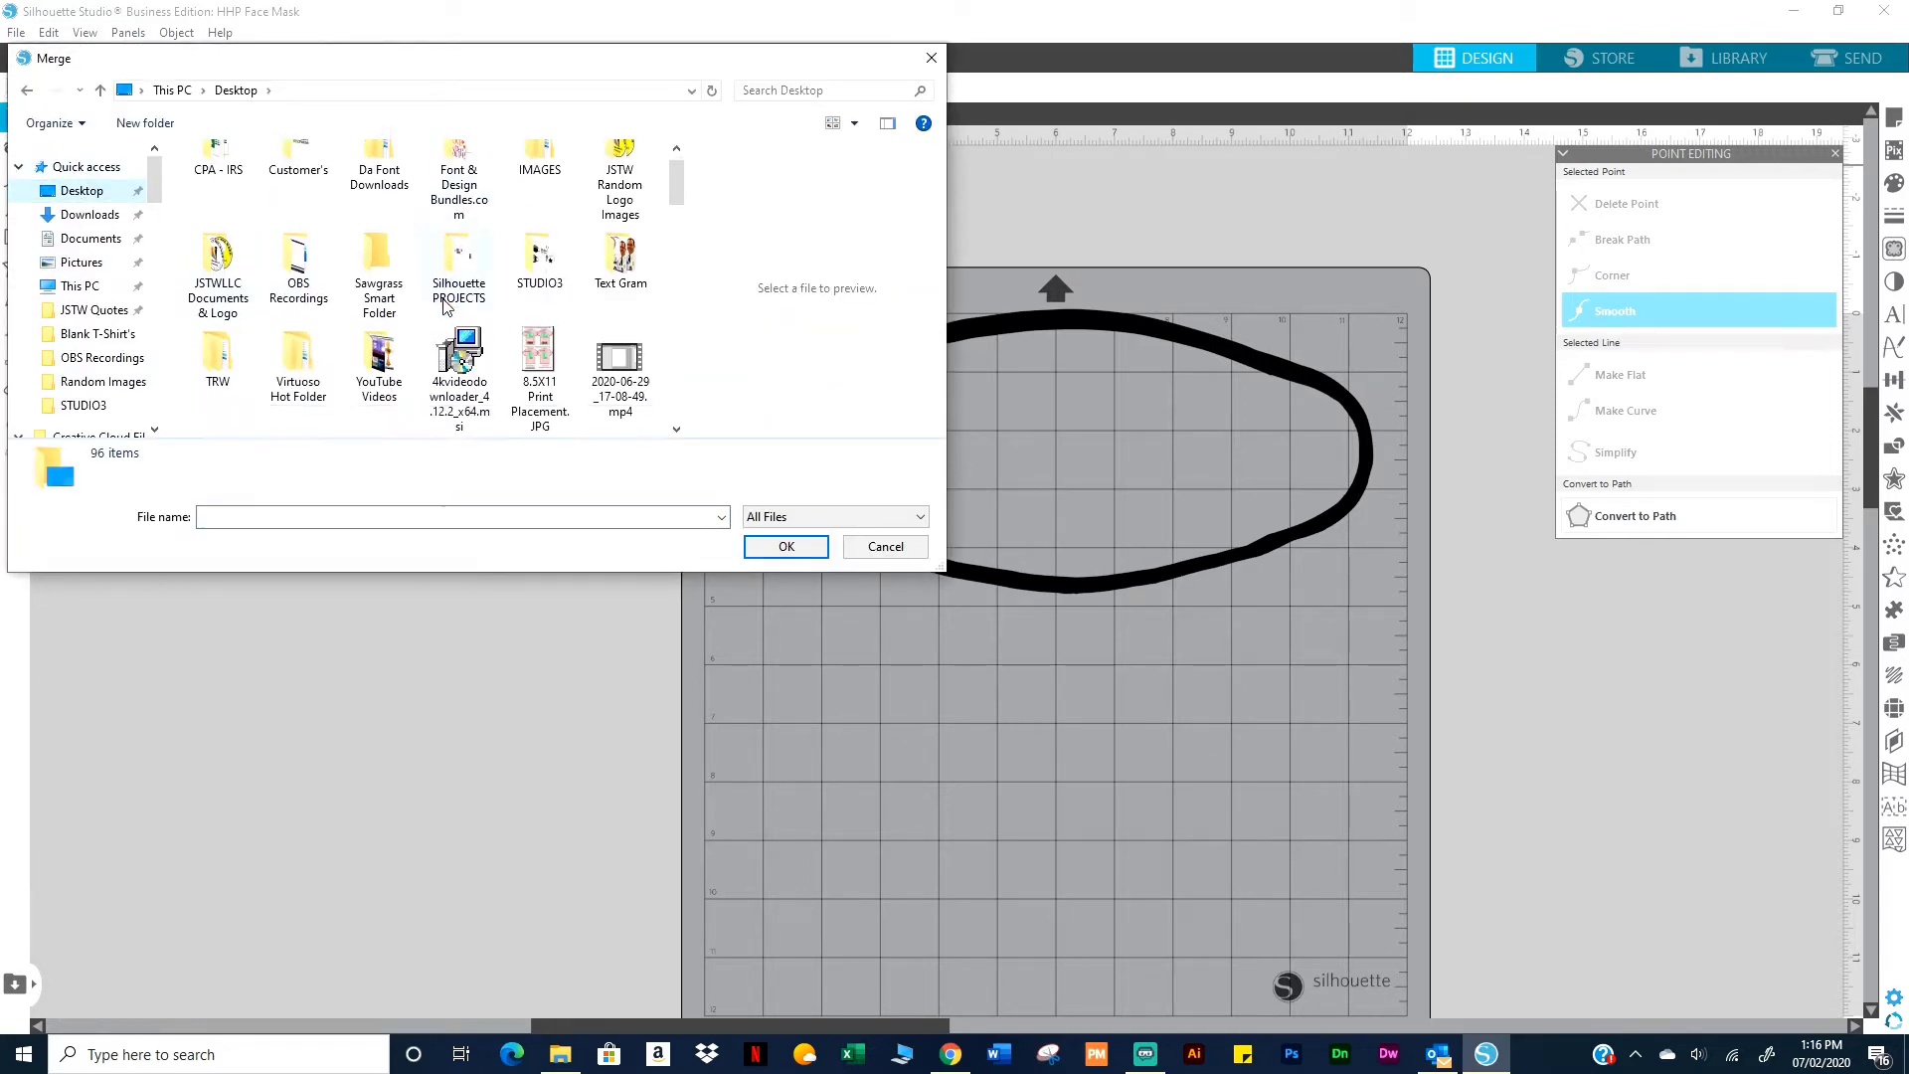
pyautogui.scroll(-2, 446, 307)
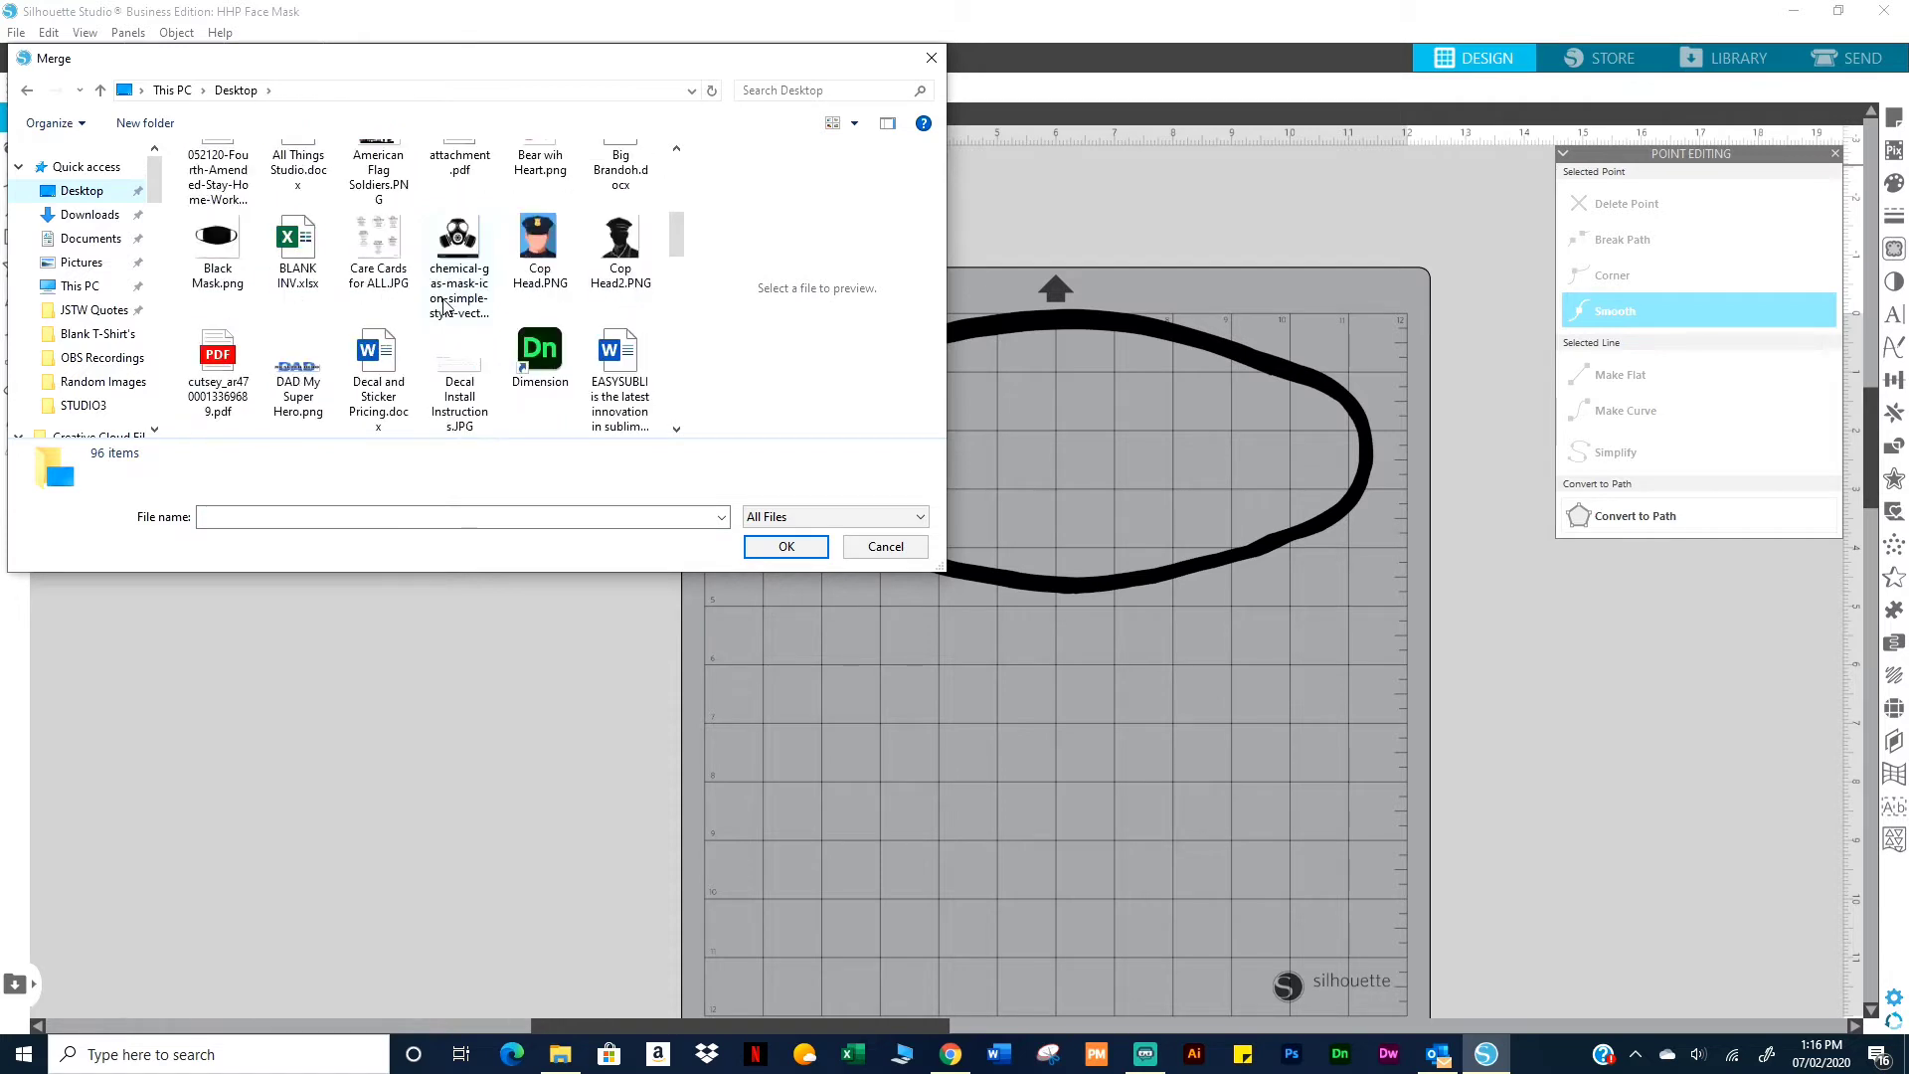
pyautogui.doubleClick(205, 237)
# Step: Place the mask image beside the cutting mat and enlarge it proportionally to about 4.09 in wide
pyautogui.moveTo(767, 426); pyautogui.dragTo(455, 469)
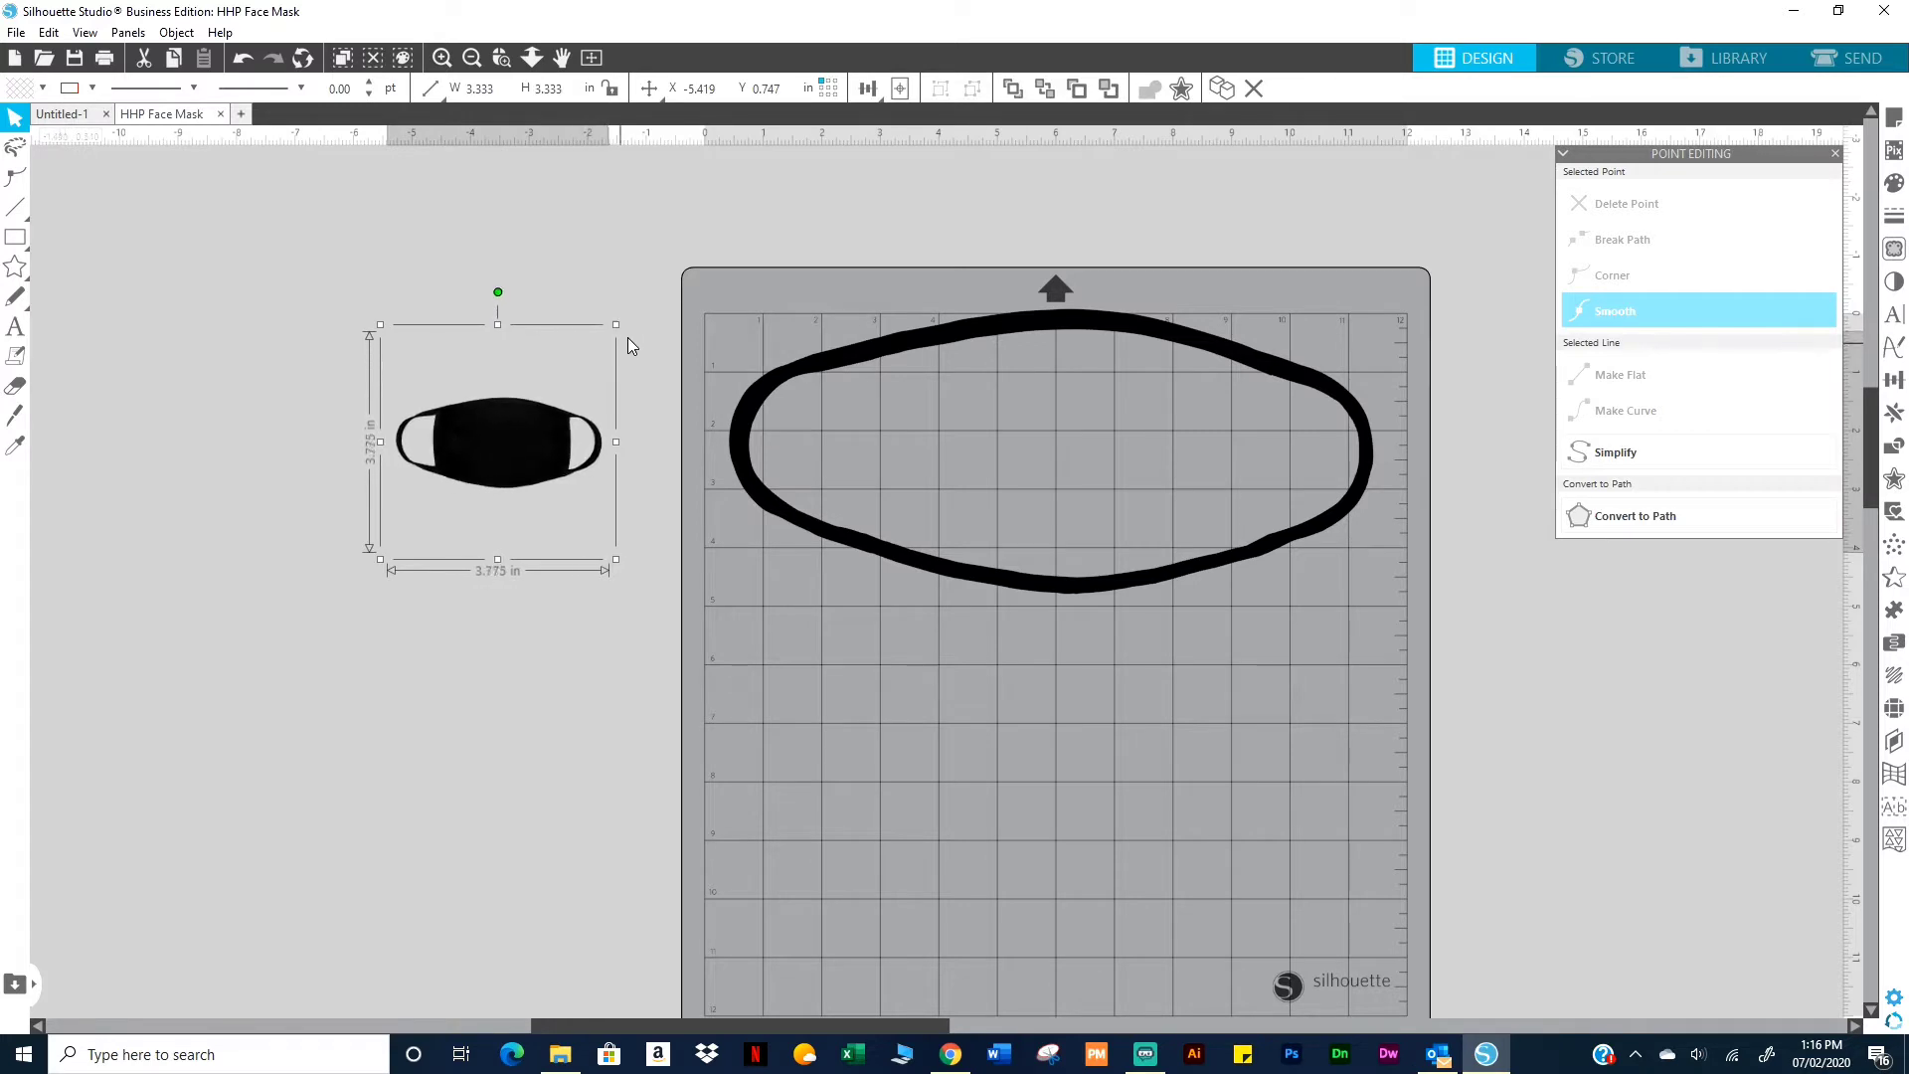
pyautogui.moveTo(616, 324); pyautogui.dragTo(633, 306)
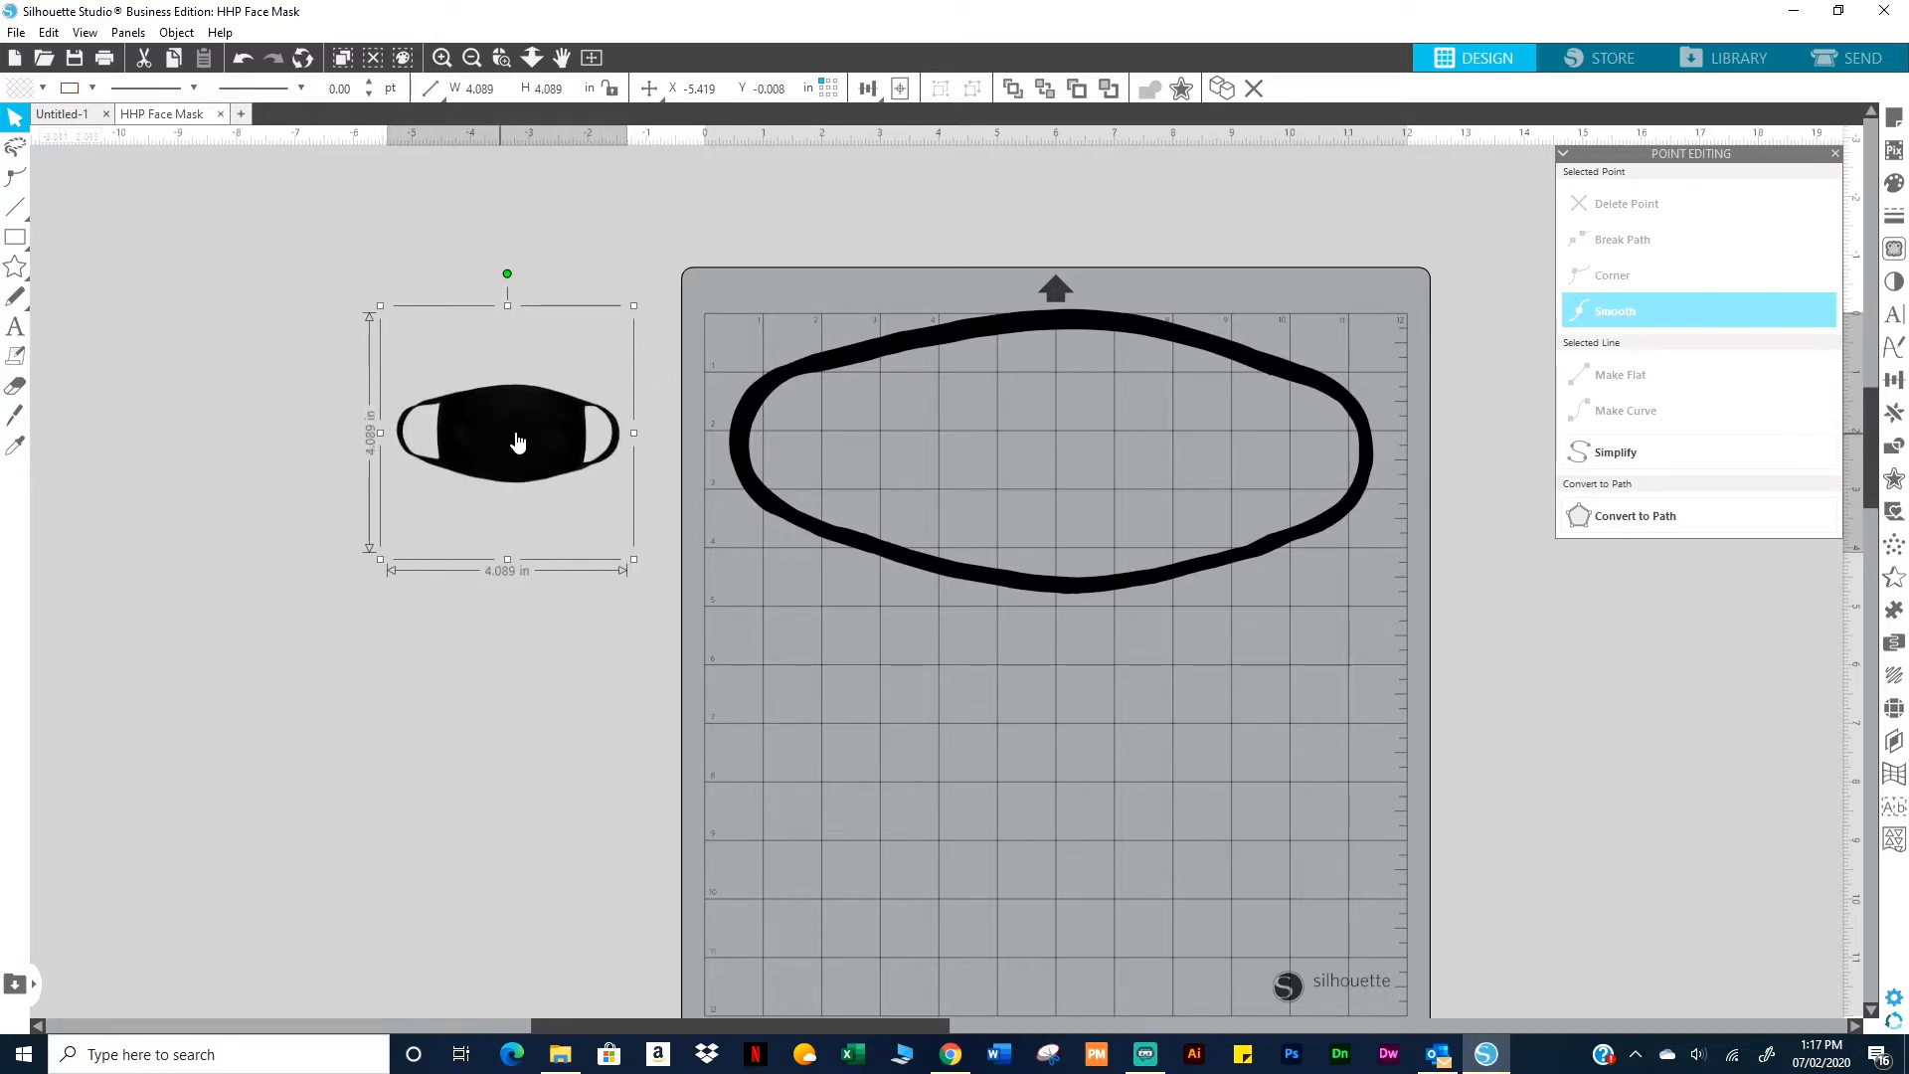
pyautogui.moveTo(515, 431); pyautogui.dragTo(450, 432)
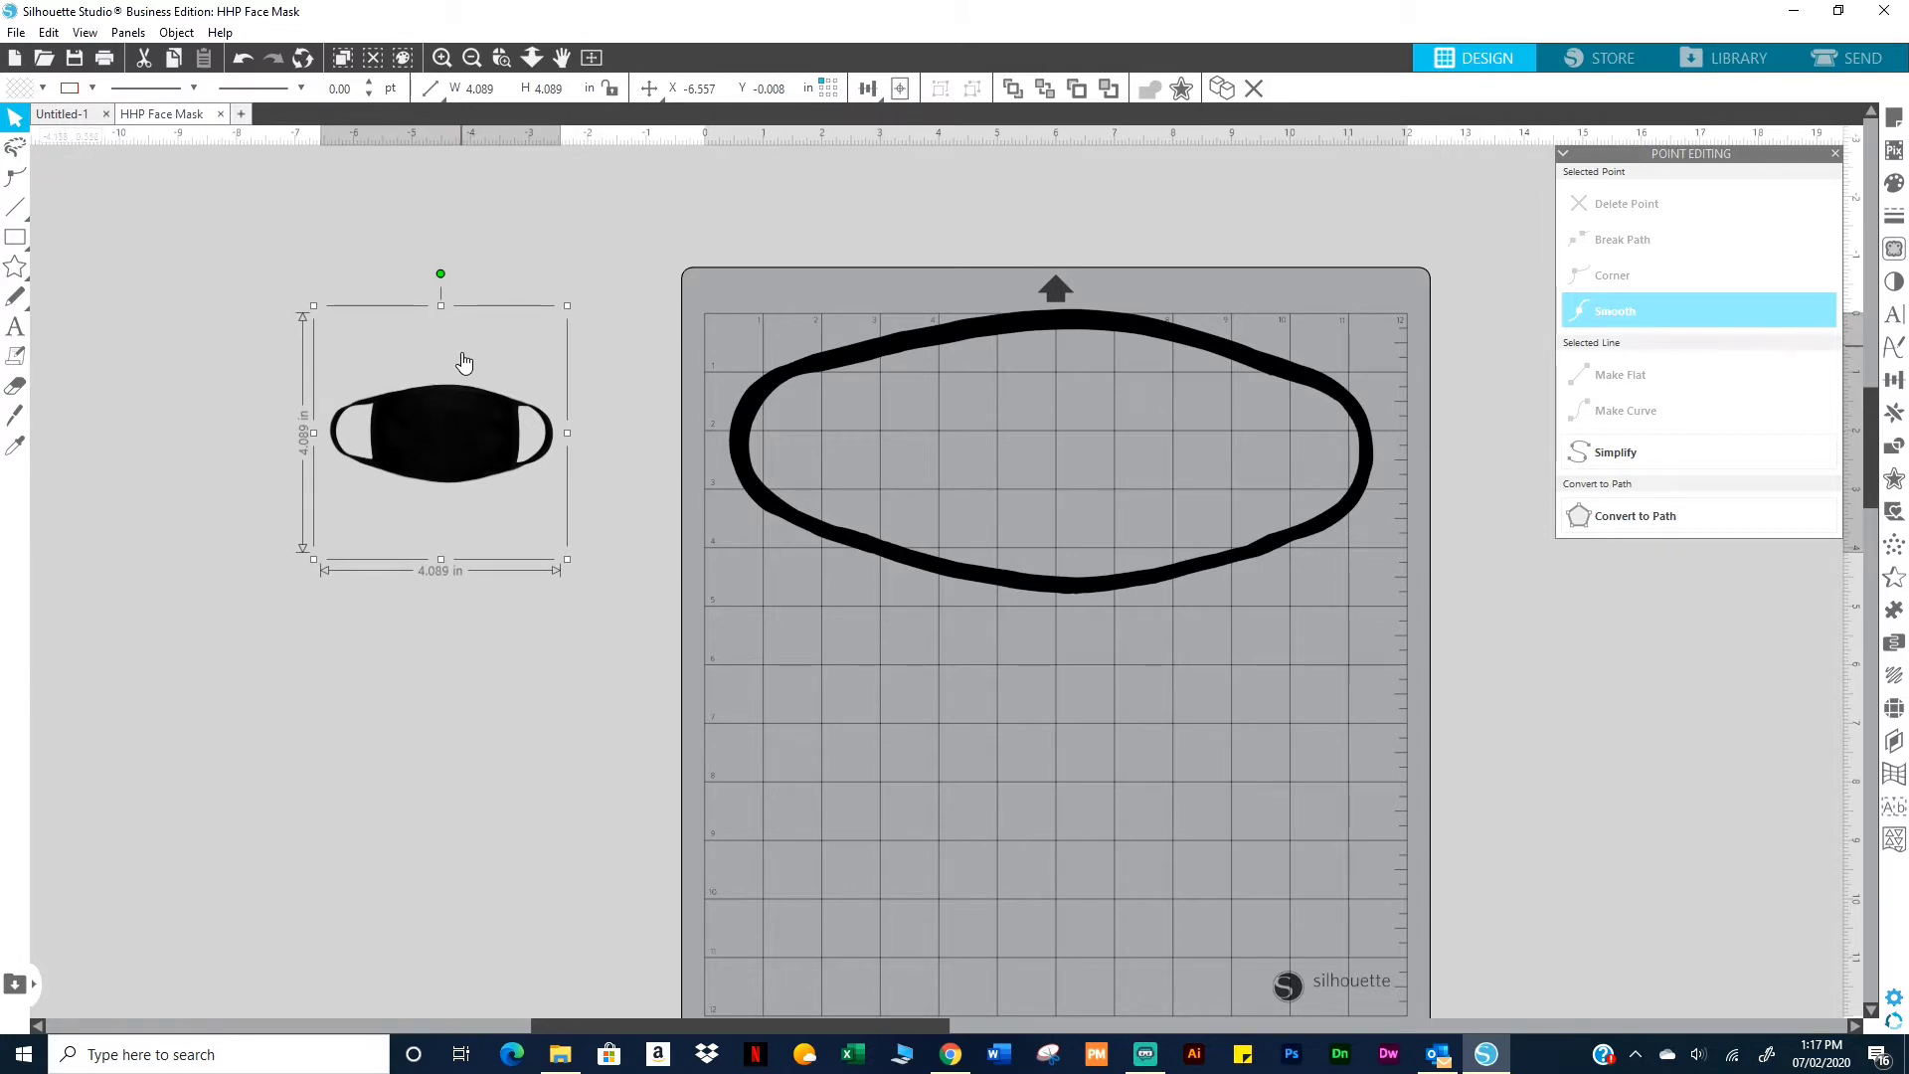
# Step: Try filling a duplicate of the mask image with white and red, and delete the duplicate
pyautogui.press('i')
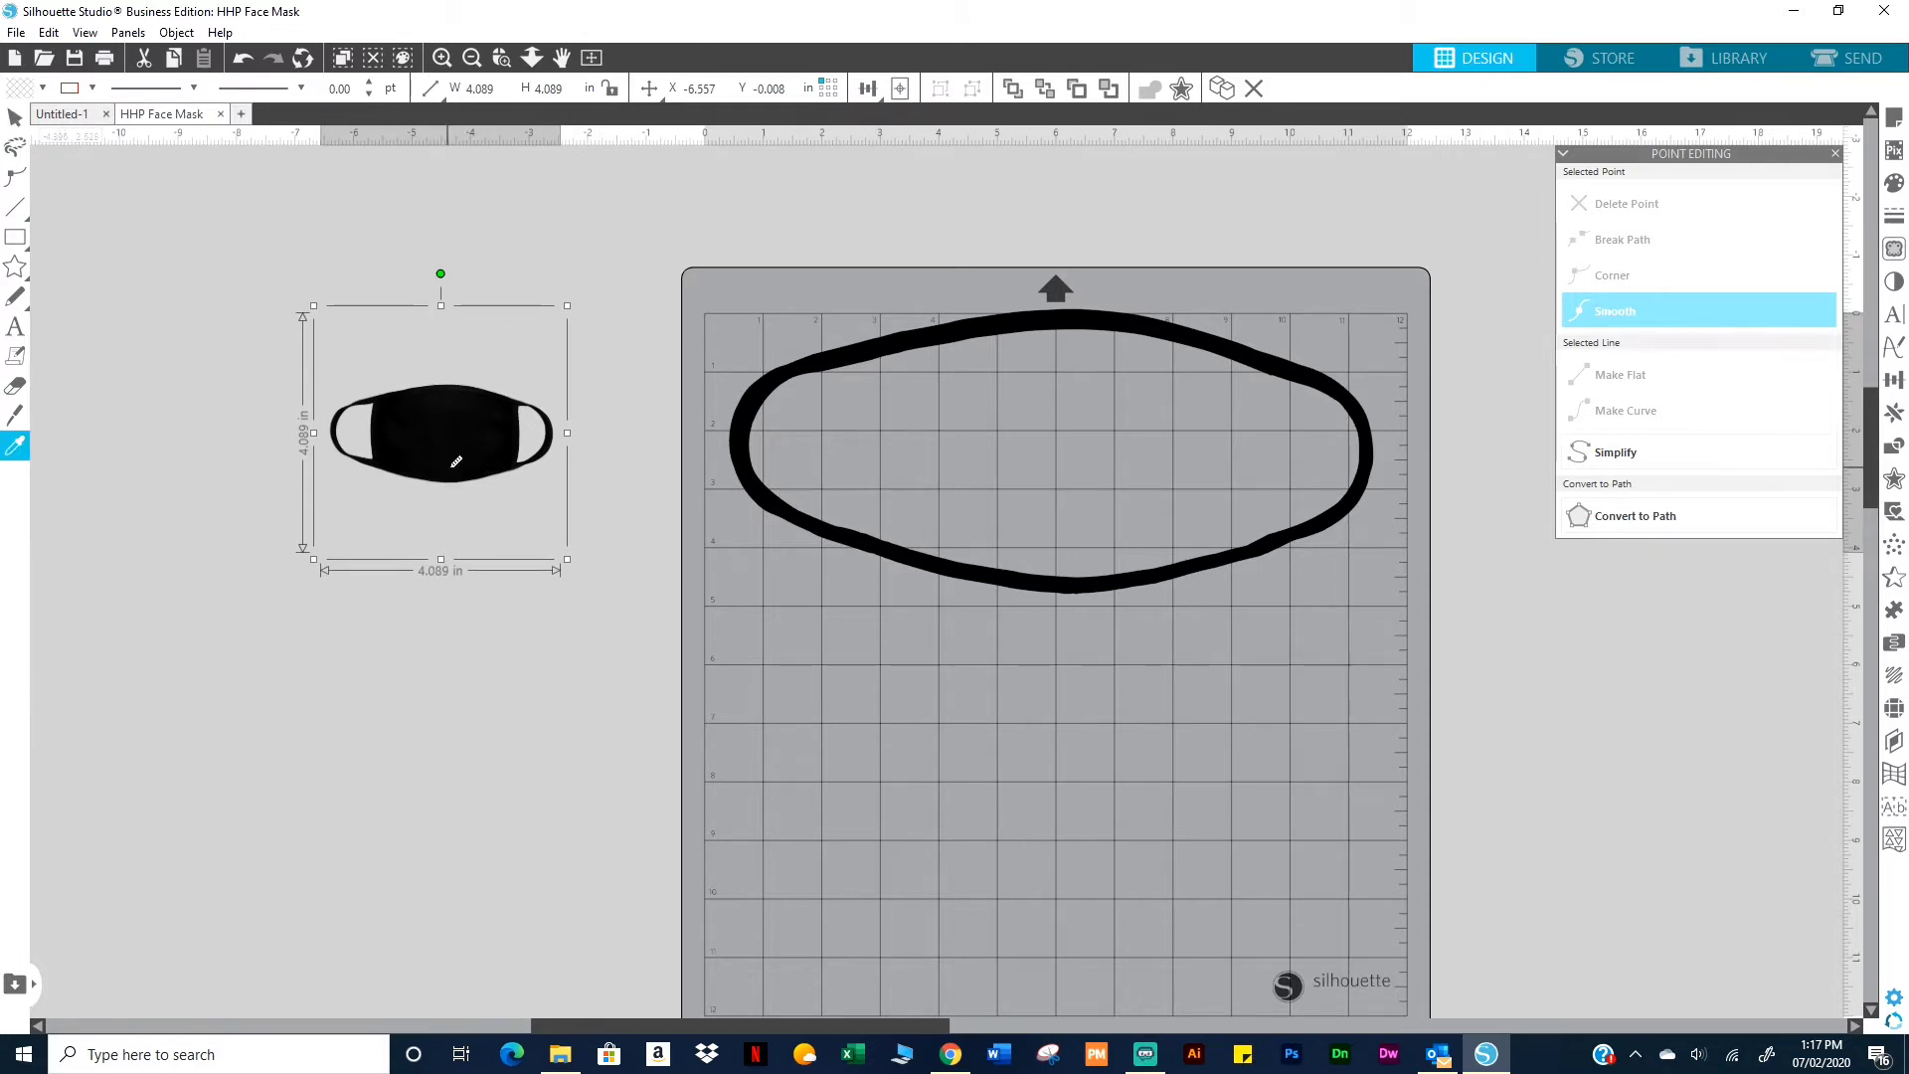
pyautogui.hotkey('ctrl', 'Down')
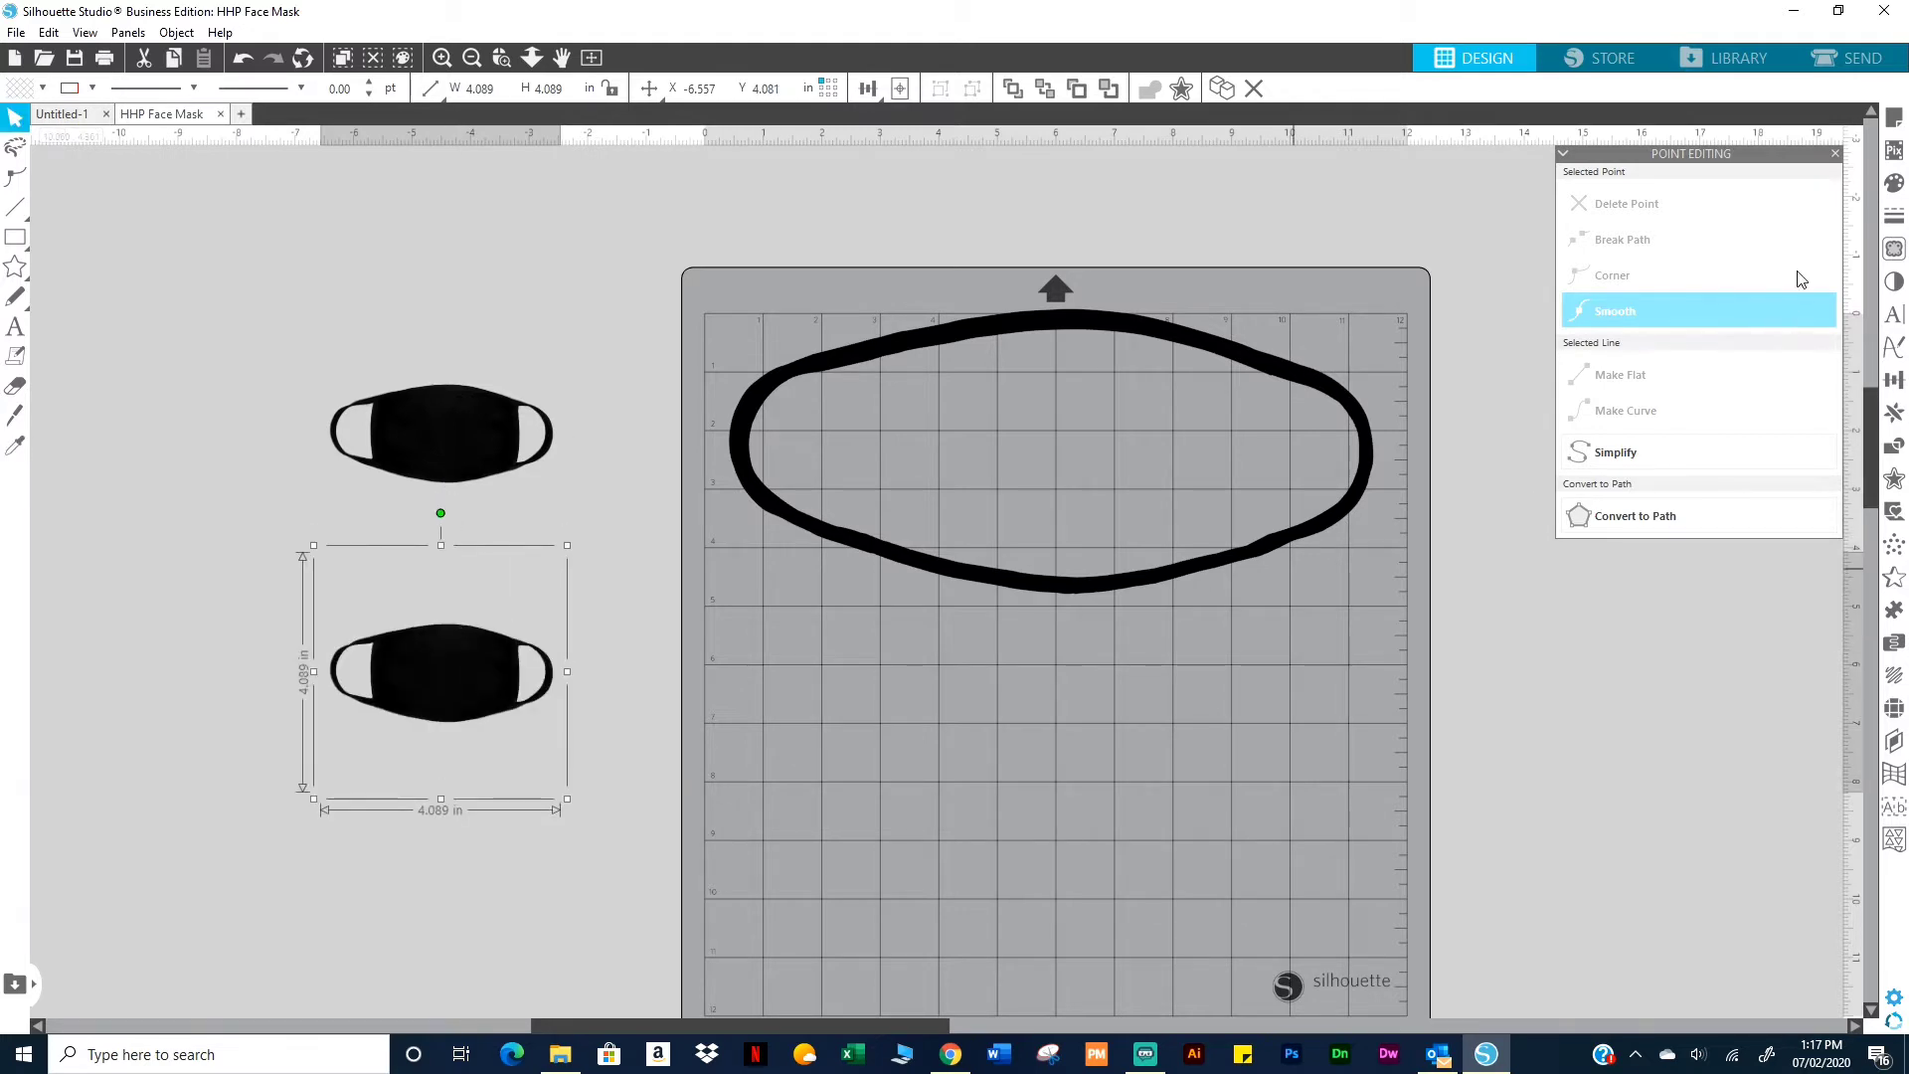
pyautogui.click(1894, 186)
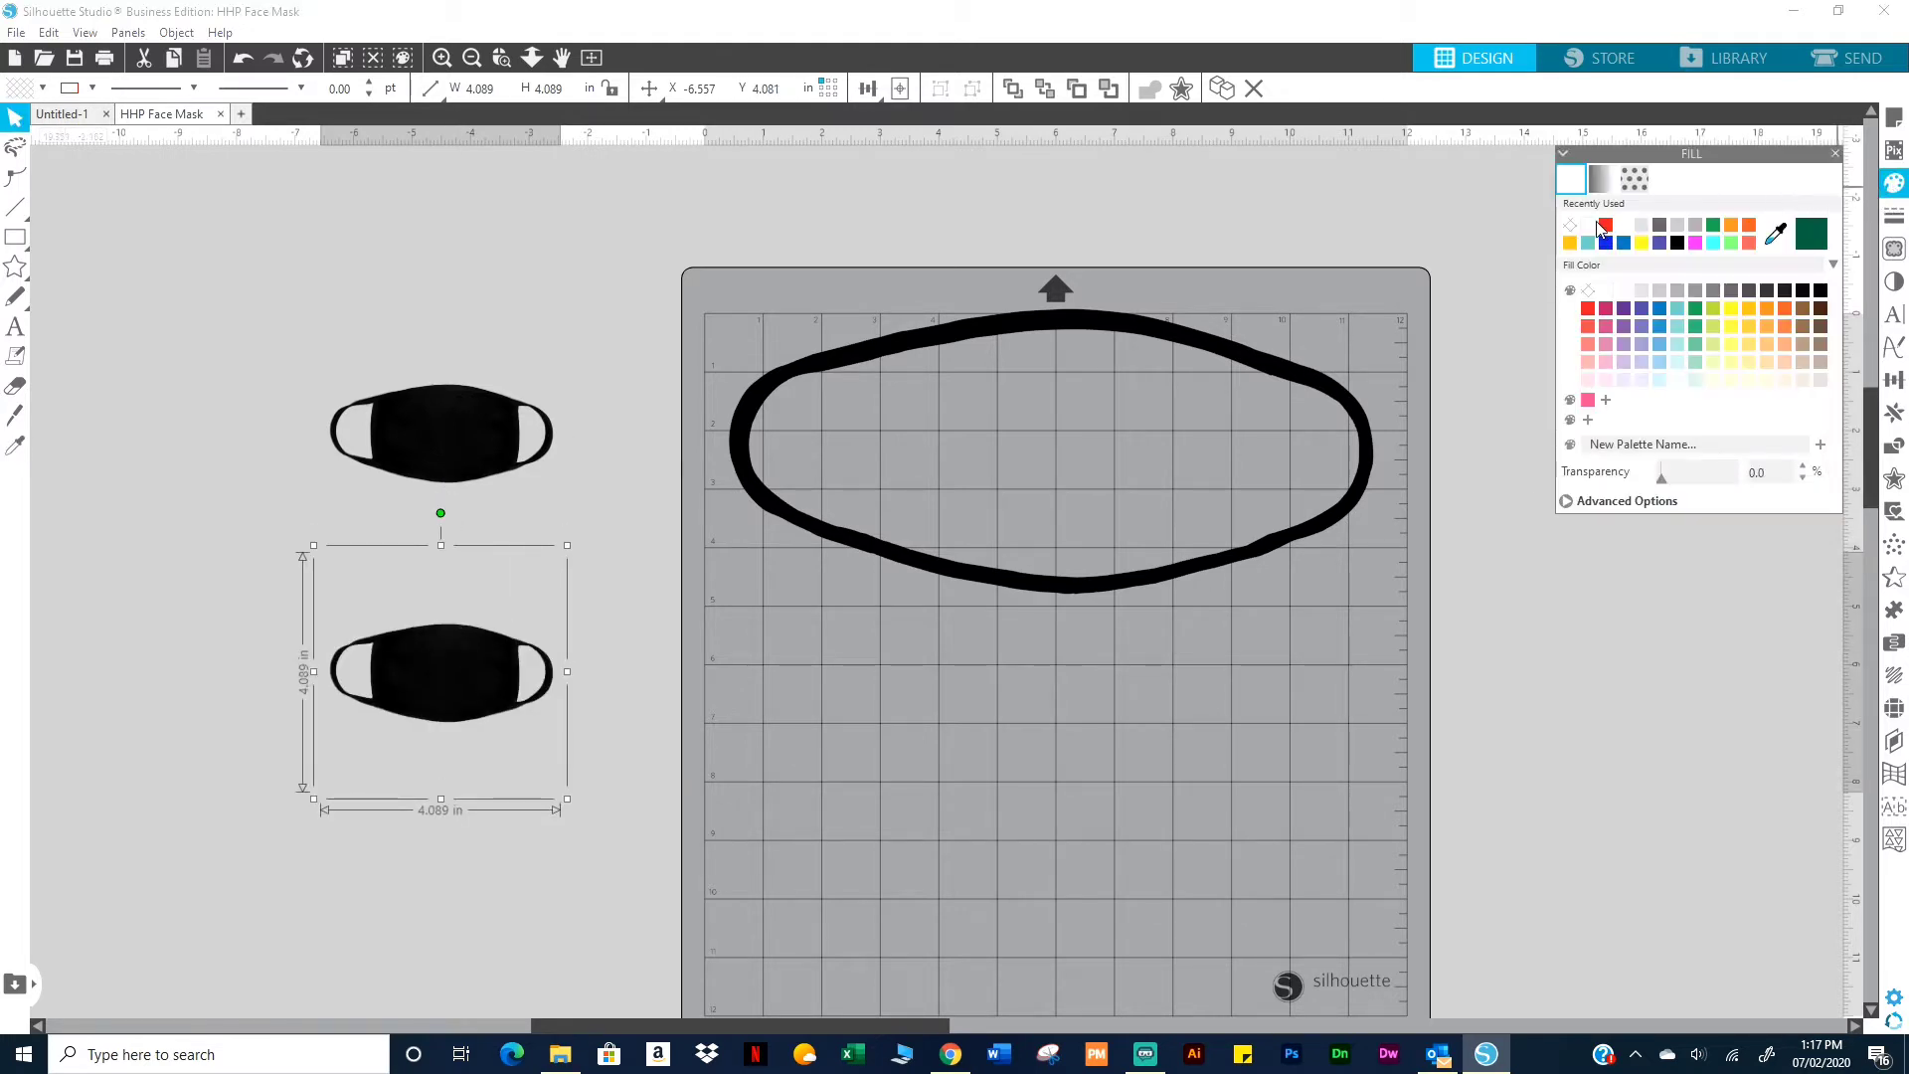
pyautogui.click(1592, 227)
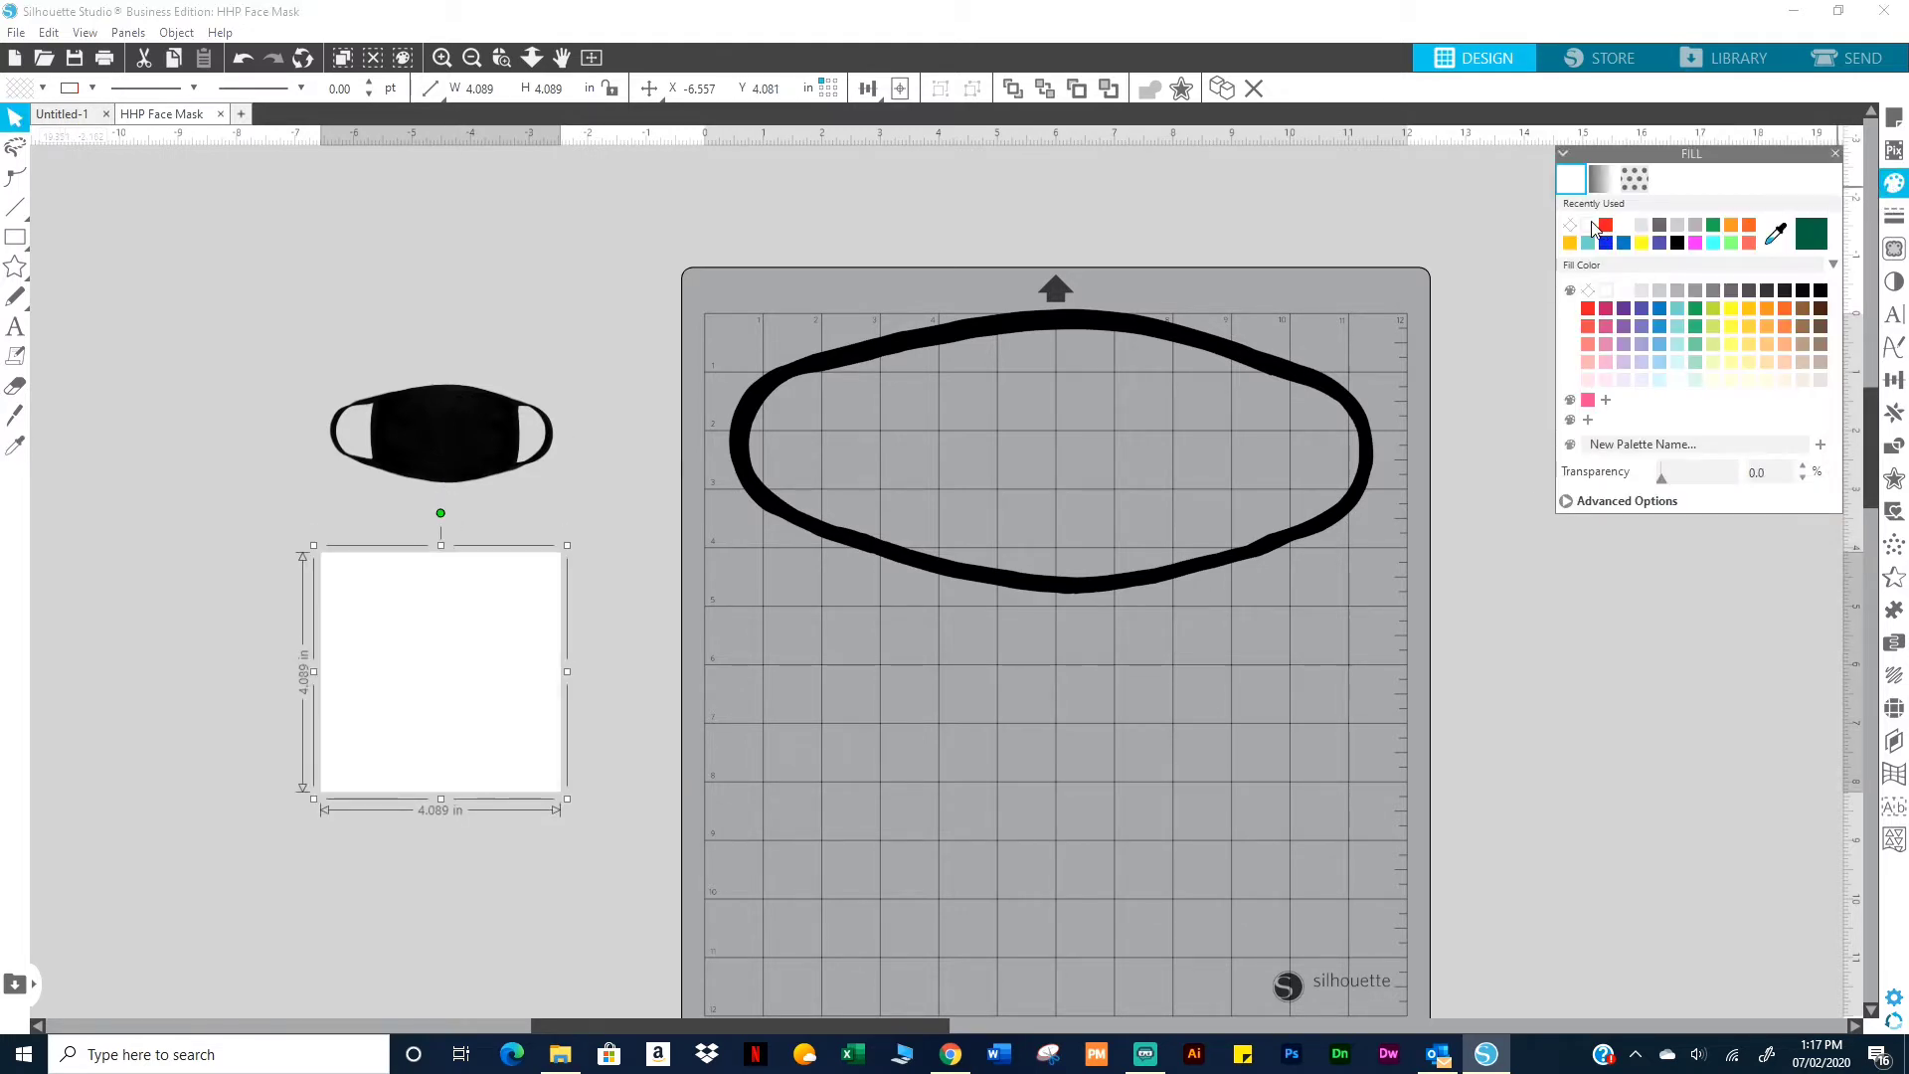
pyautogui.click(1588, 309)
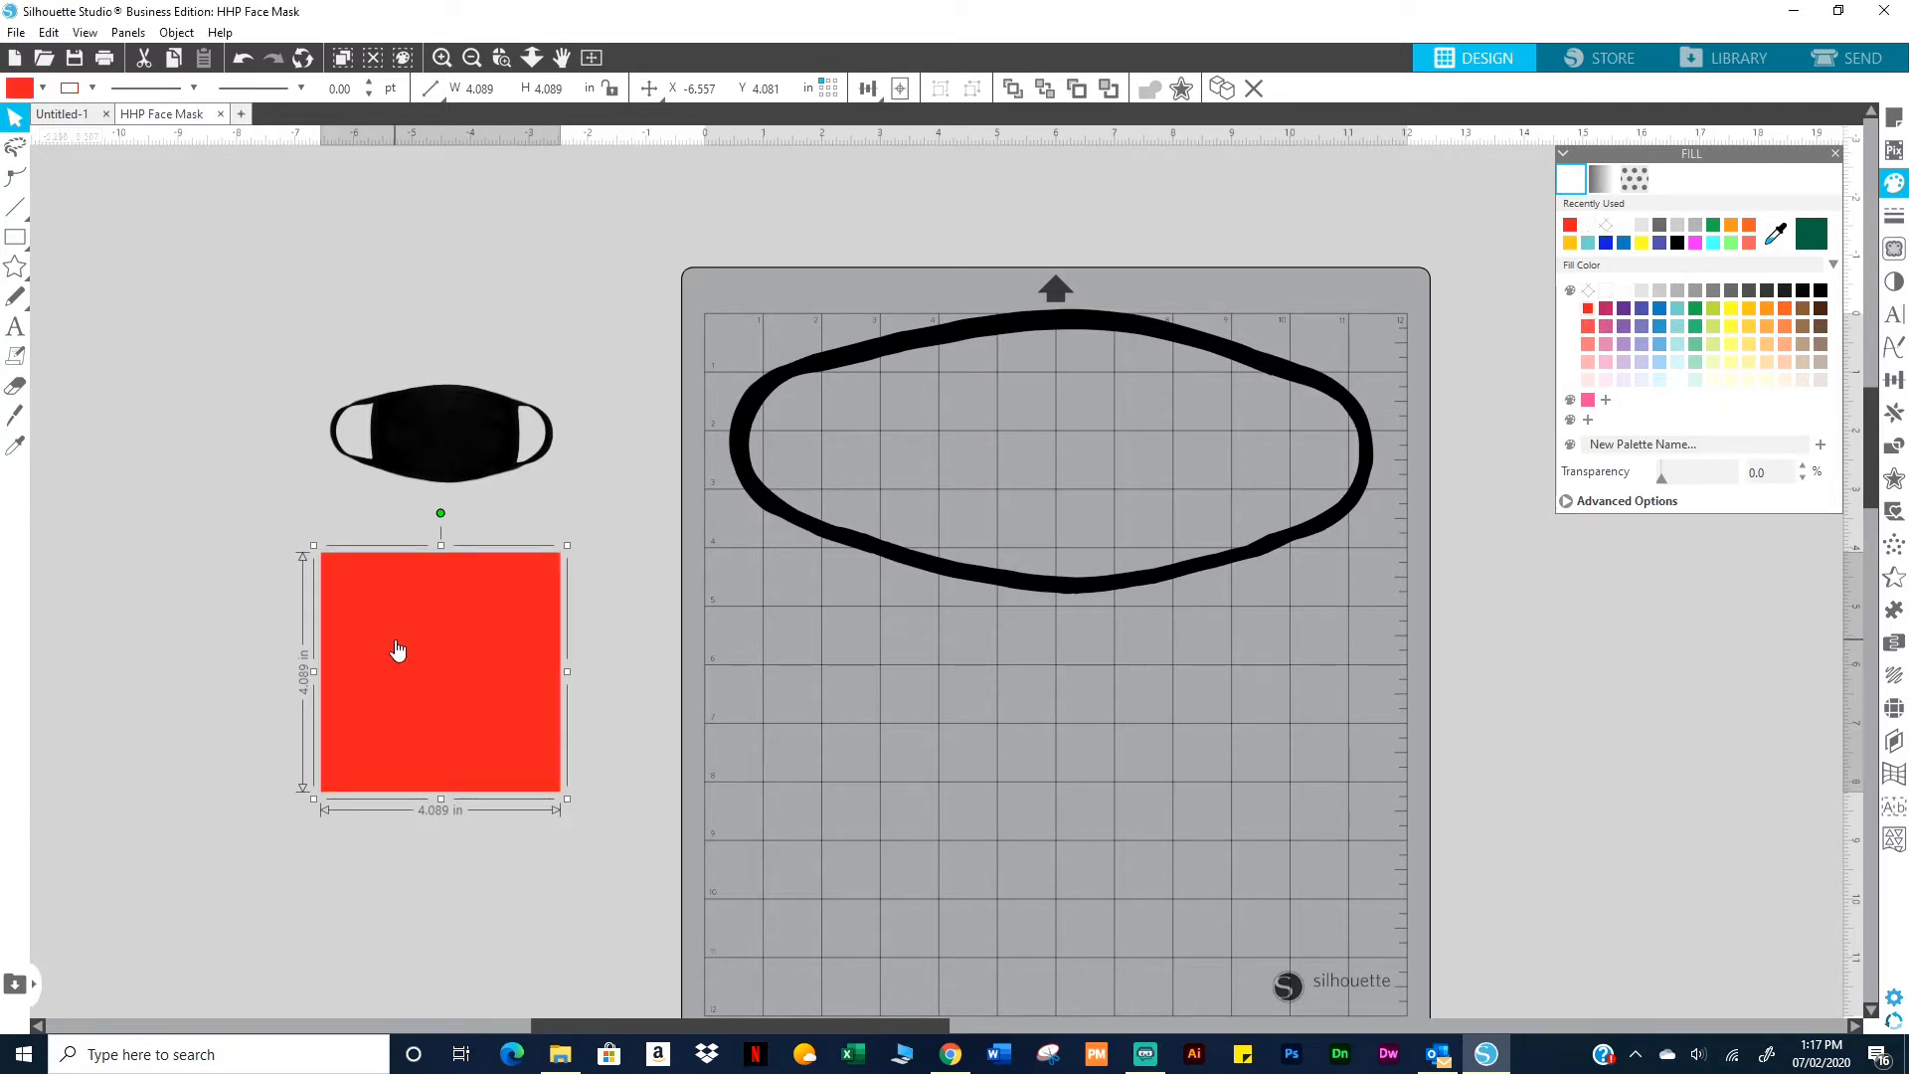
pyautogui.press('Delete')
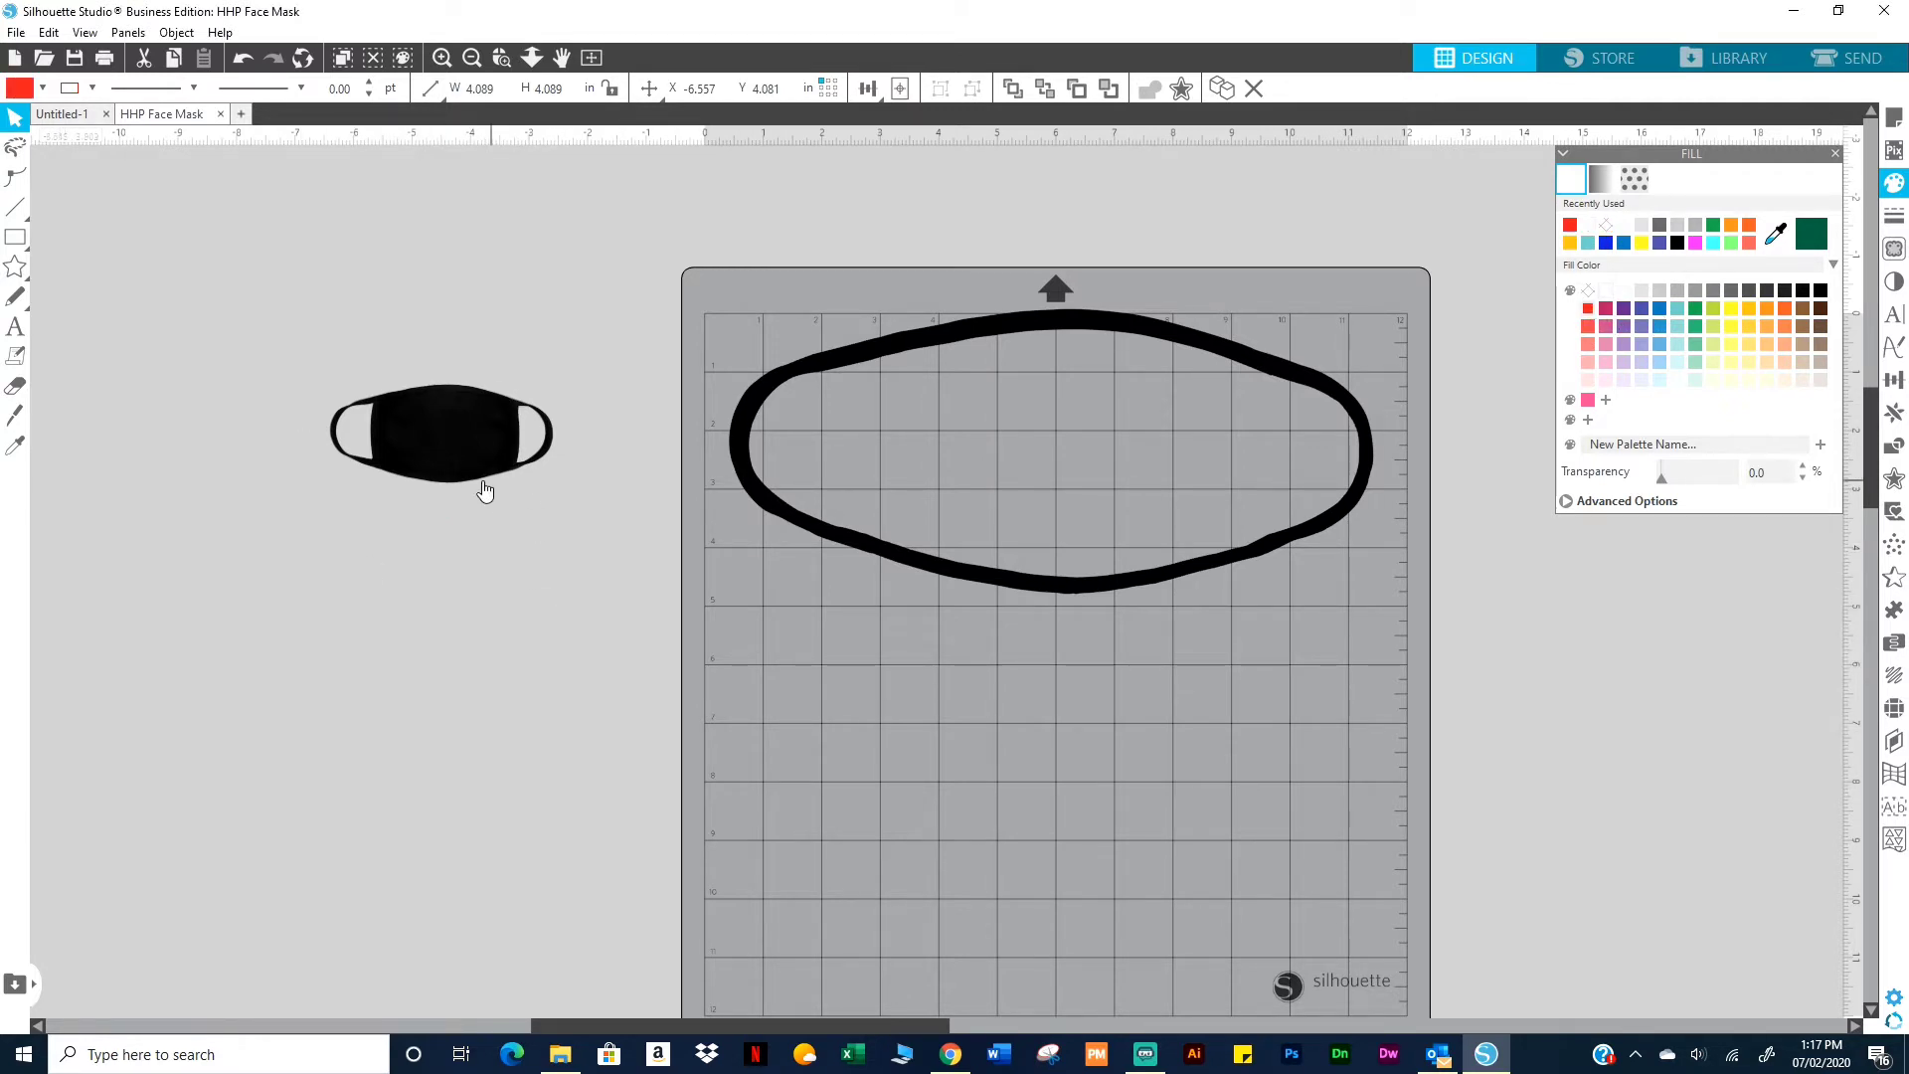
# Step: Trace the whole mask image with the Trace style and delete the original picture from under the traced outline
pyautogui.click(435, 417)
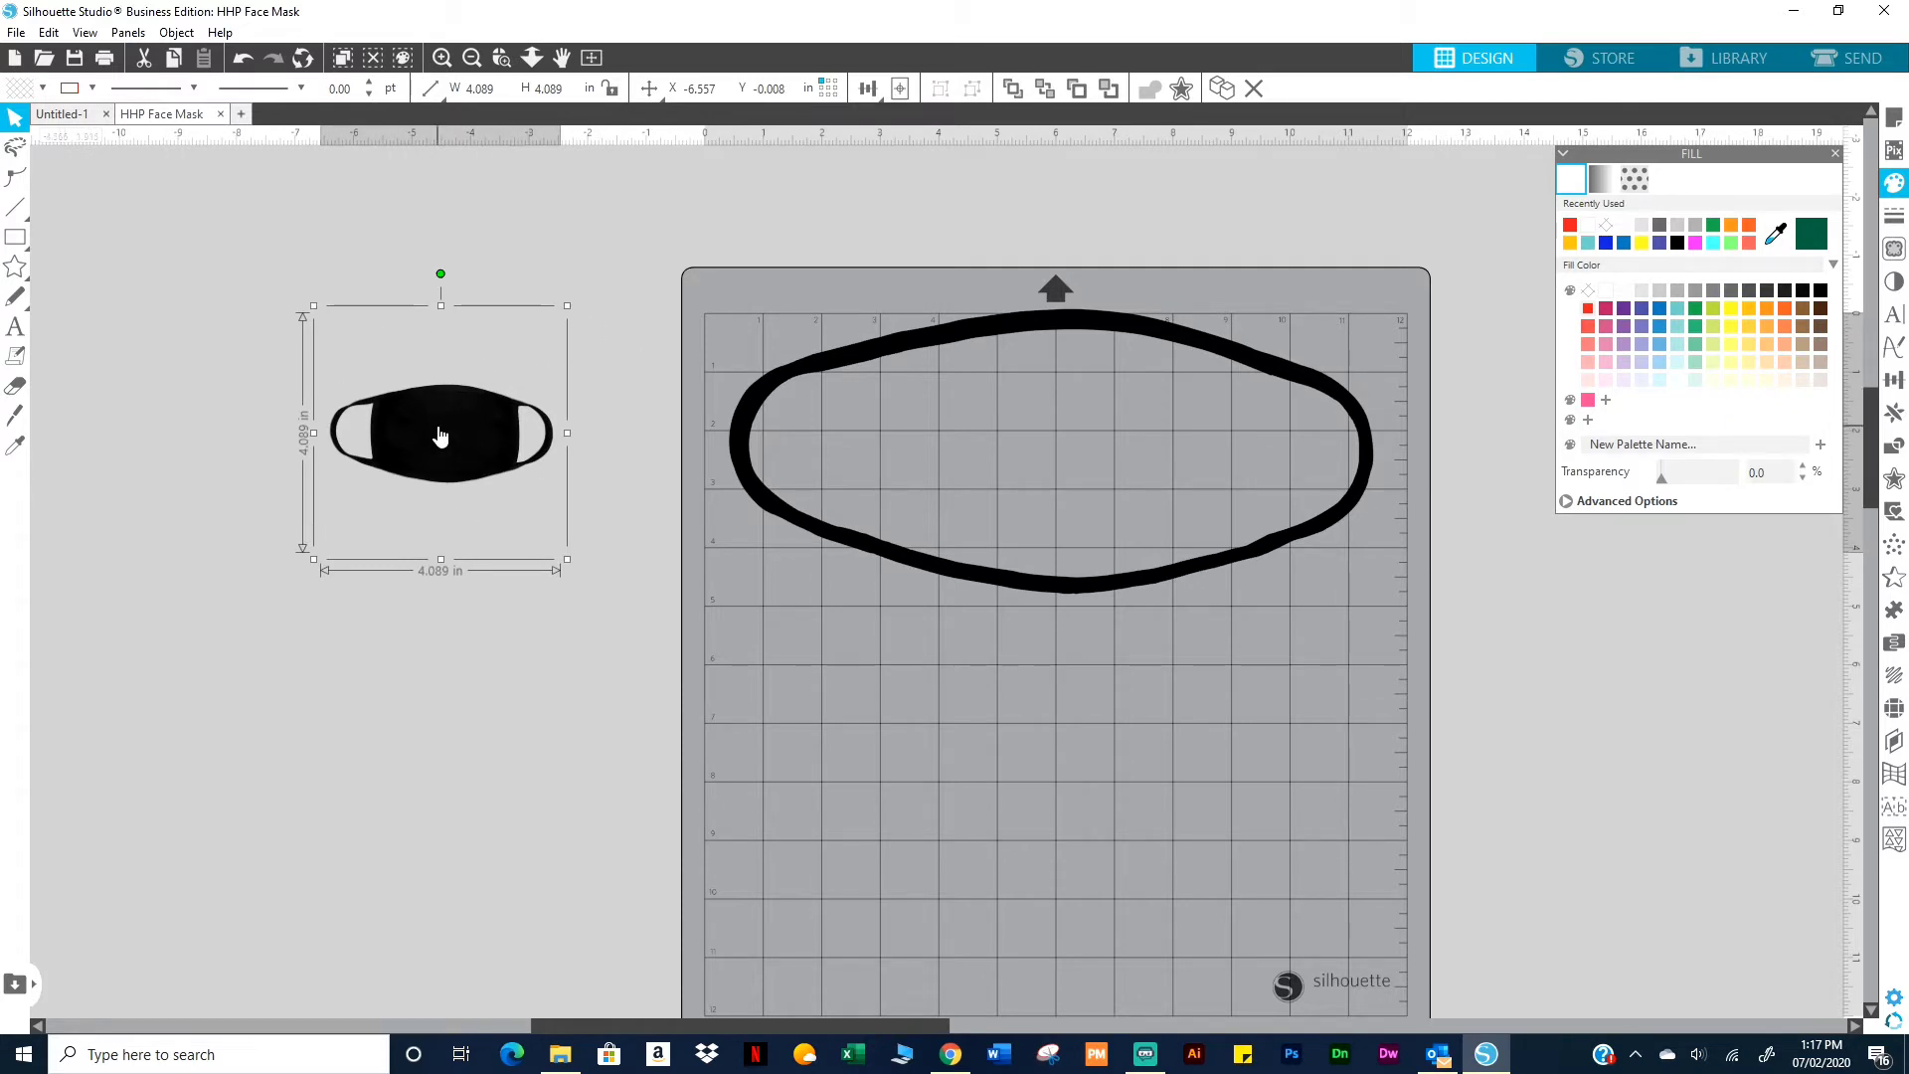
pyautogui.click(1892, 249)
pyautogui.click(1635, 238)
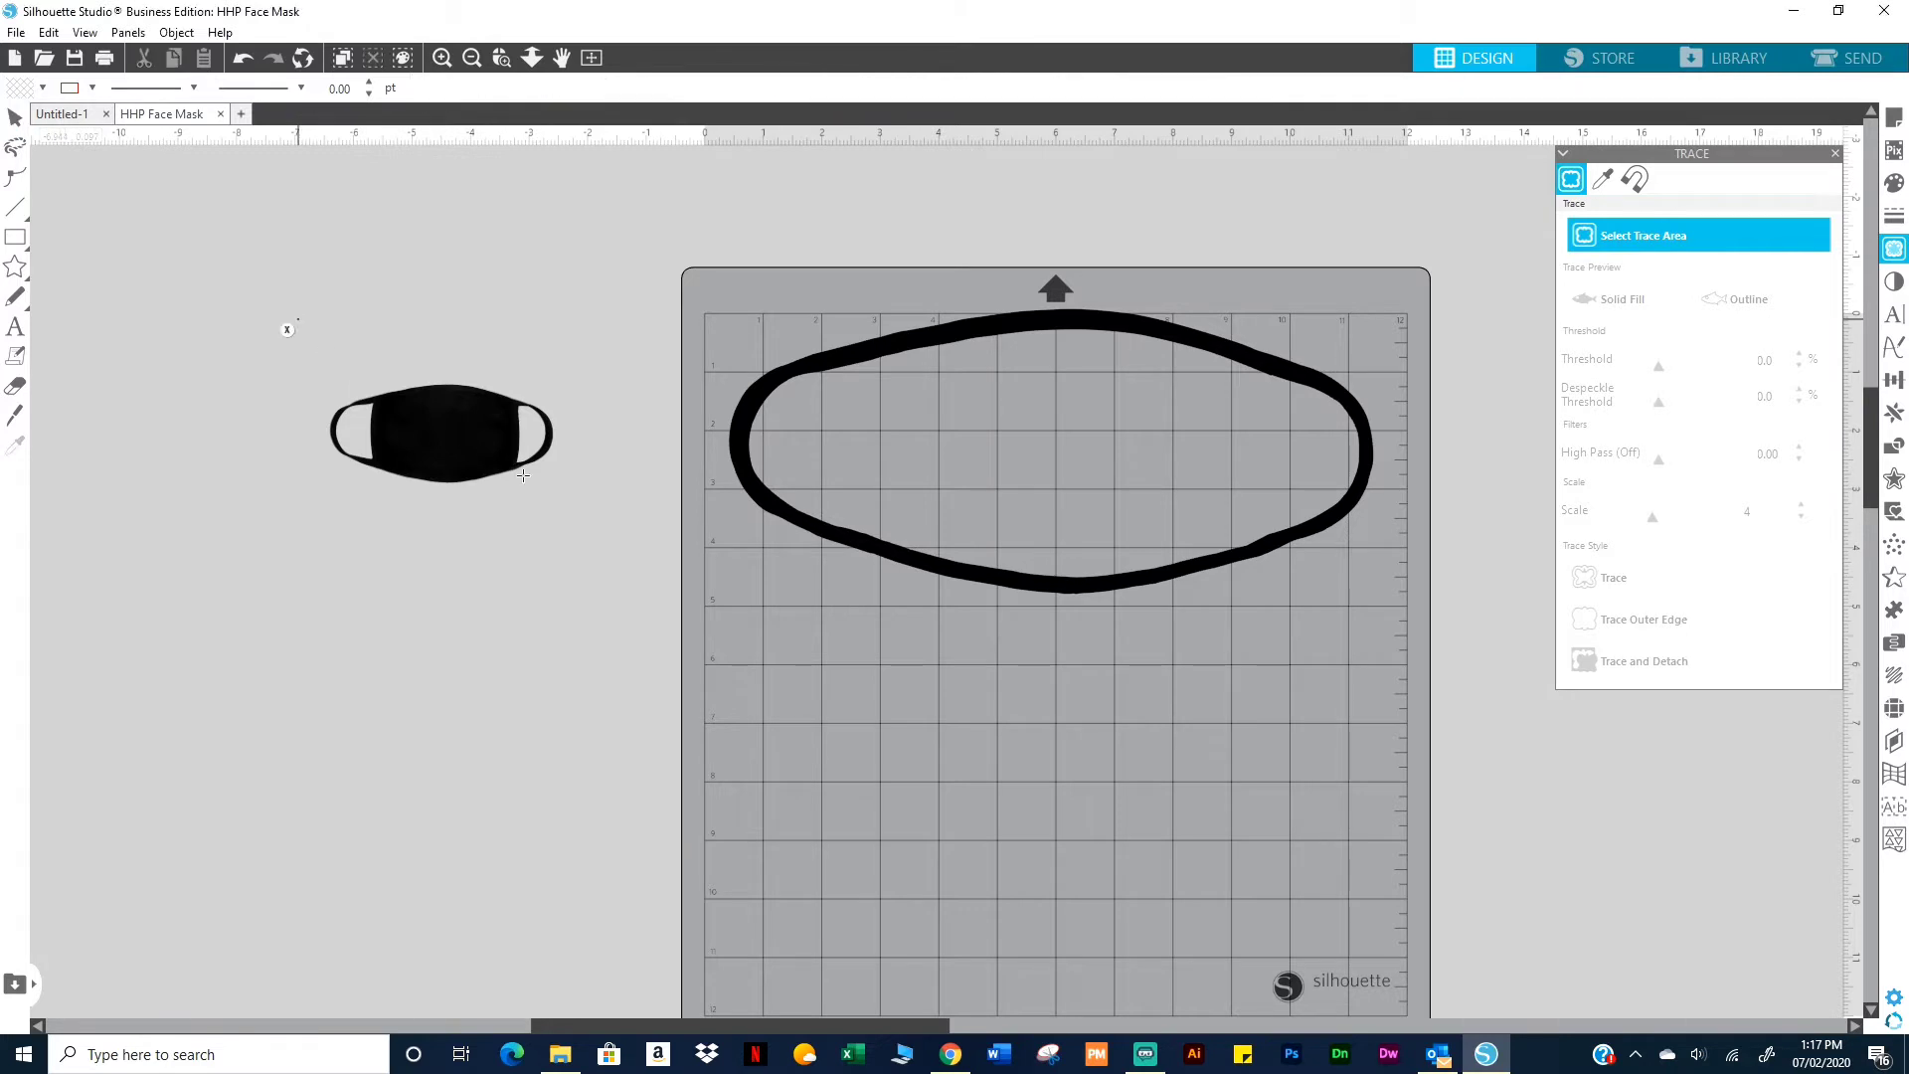
pyautogui.moveTo(299, 318); pyautogui.dragTo(639, 511)
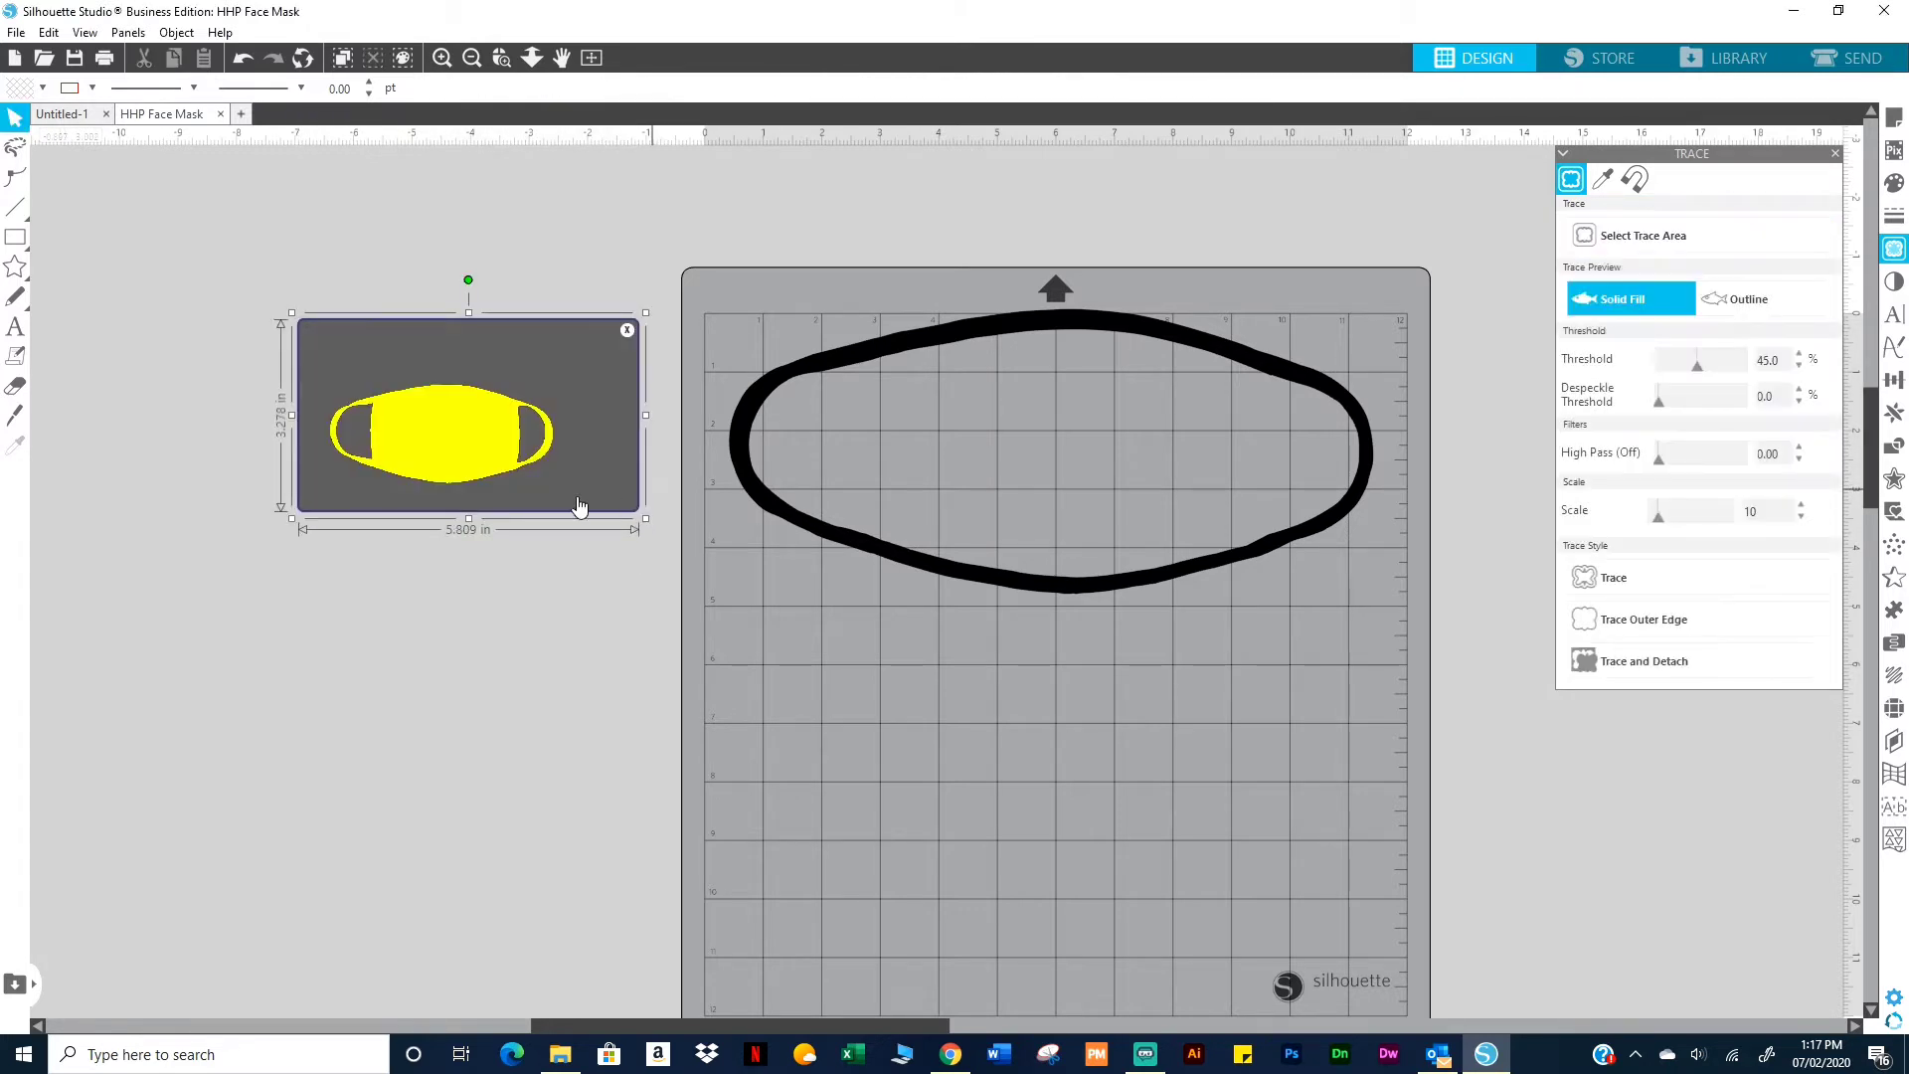
pyautogui.click(1598, 581)
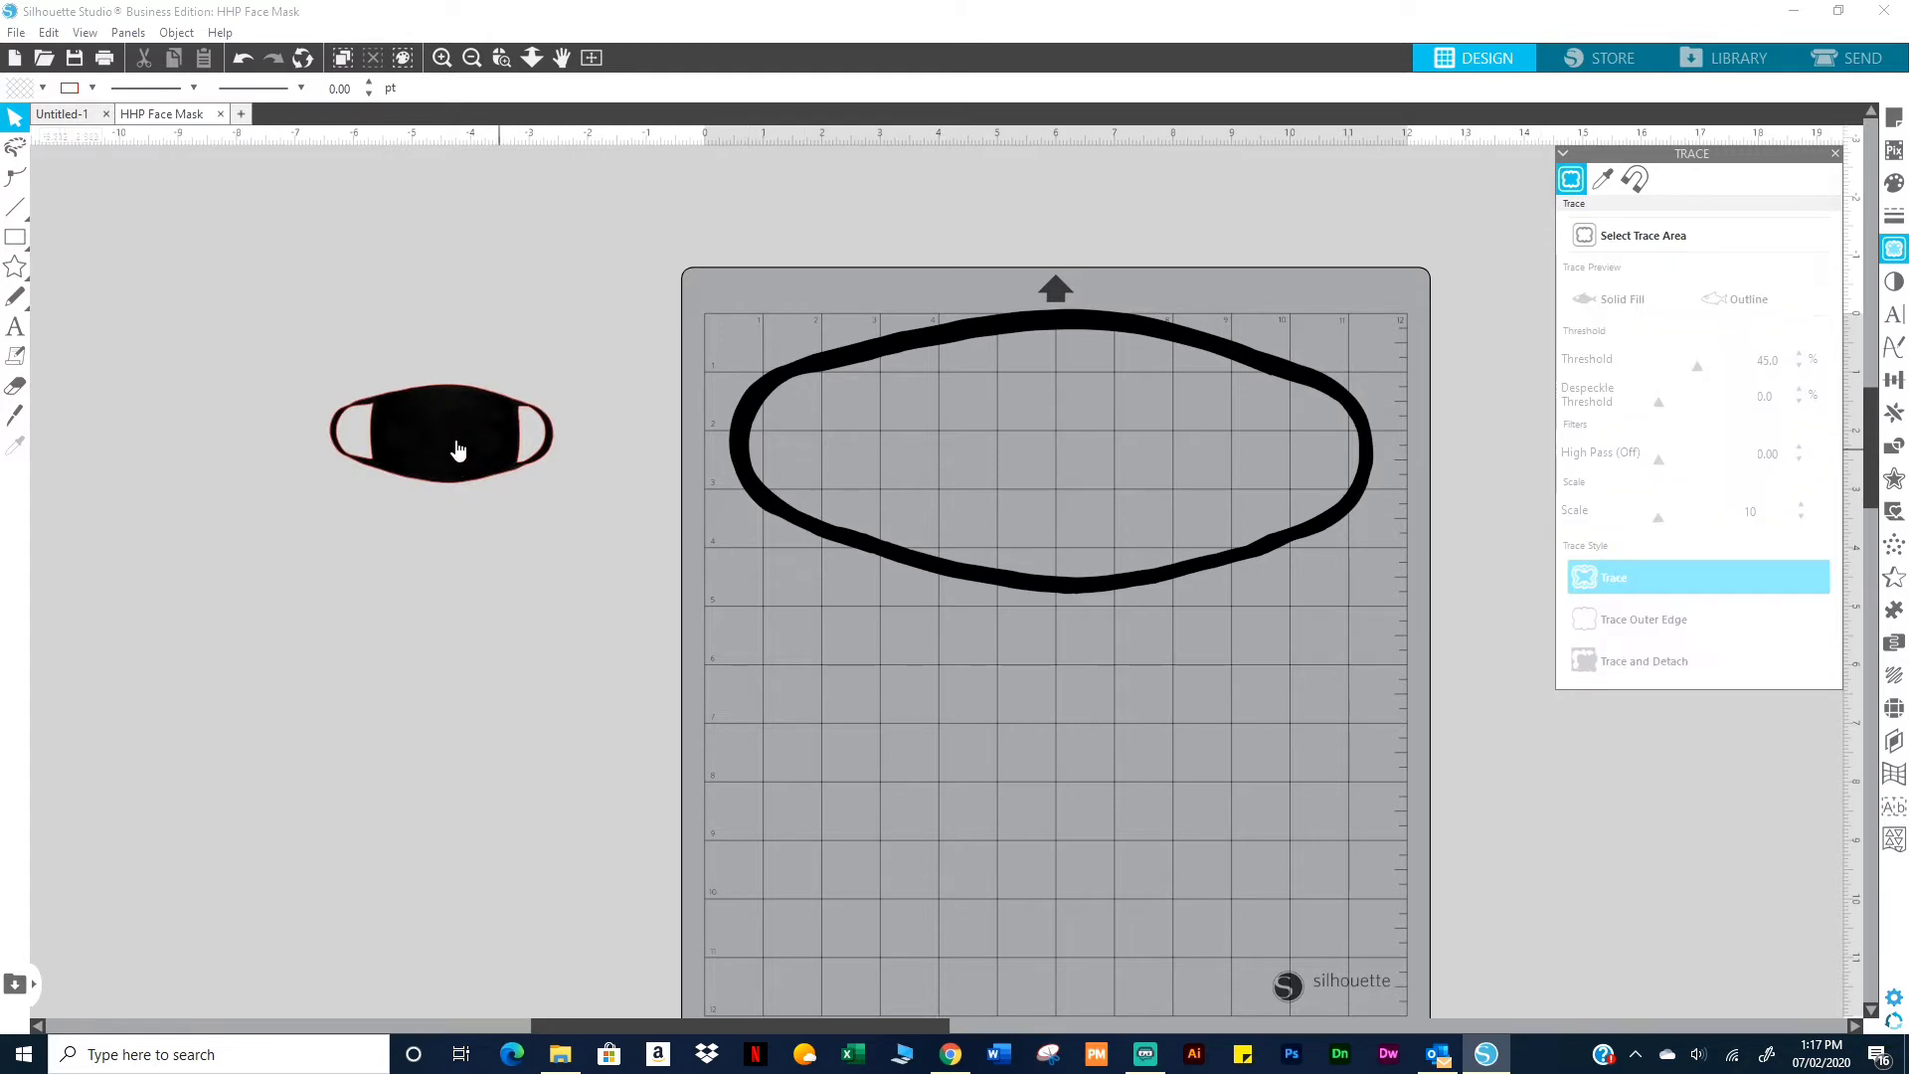
pyautogui.moveTo(457, 443); pyautogui.dragTo(253, 596)
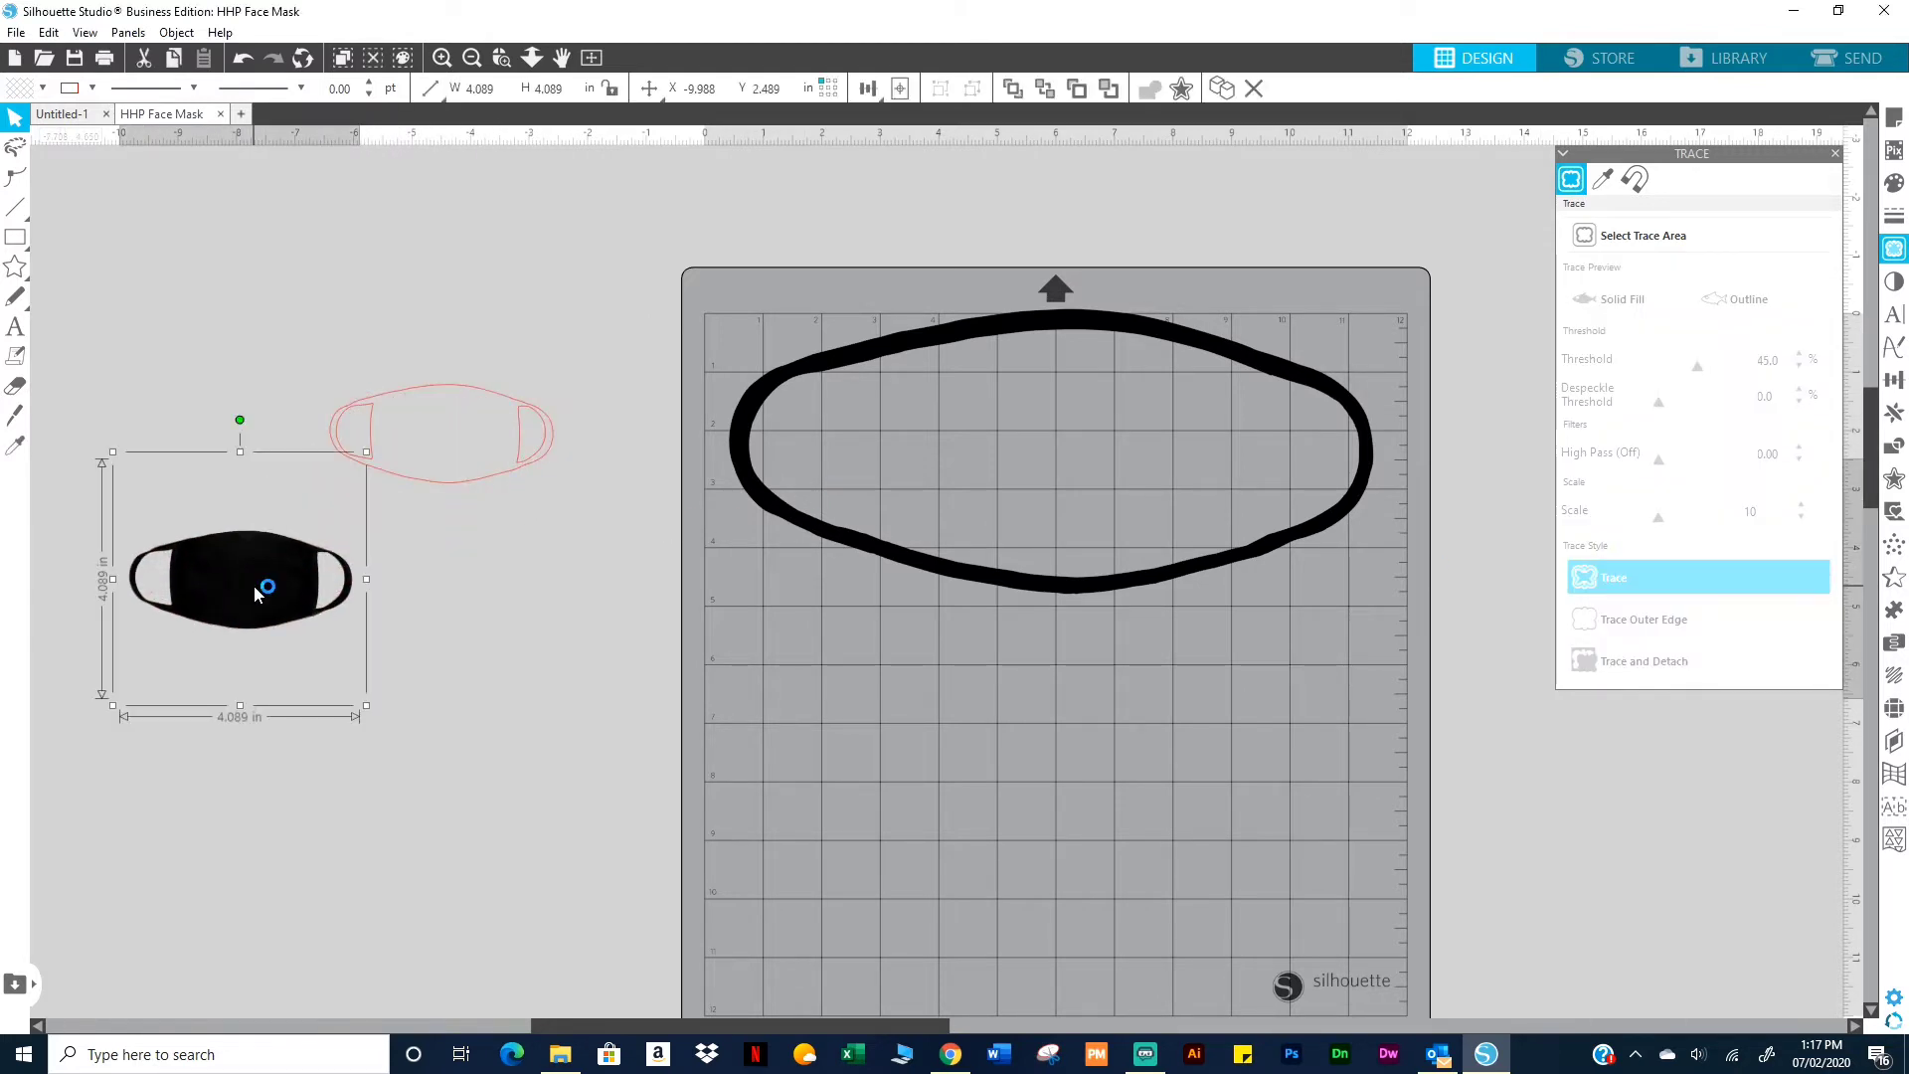
pyautogui.press('Delete')
# Step: Enlarge the traced mask outline to about 7.3 in wide and fill it with black
pyautogui.click(449, 485)
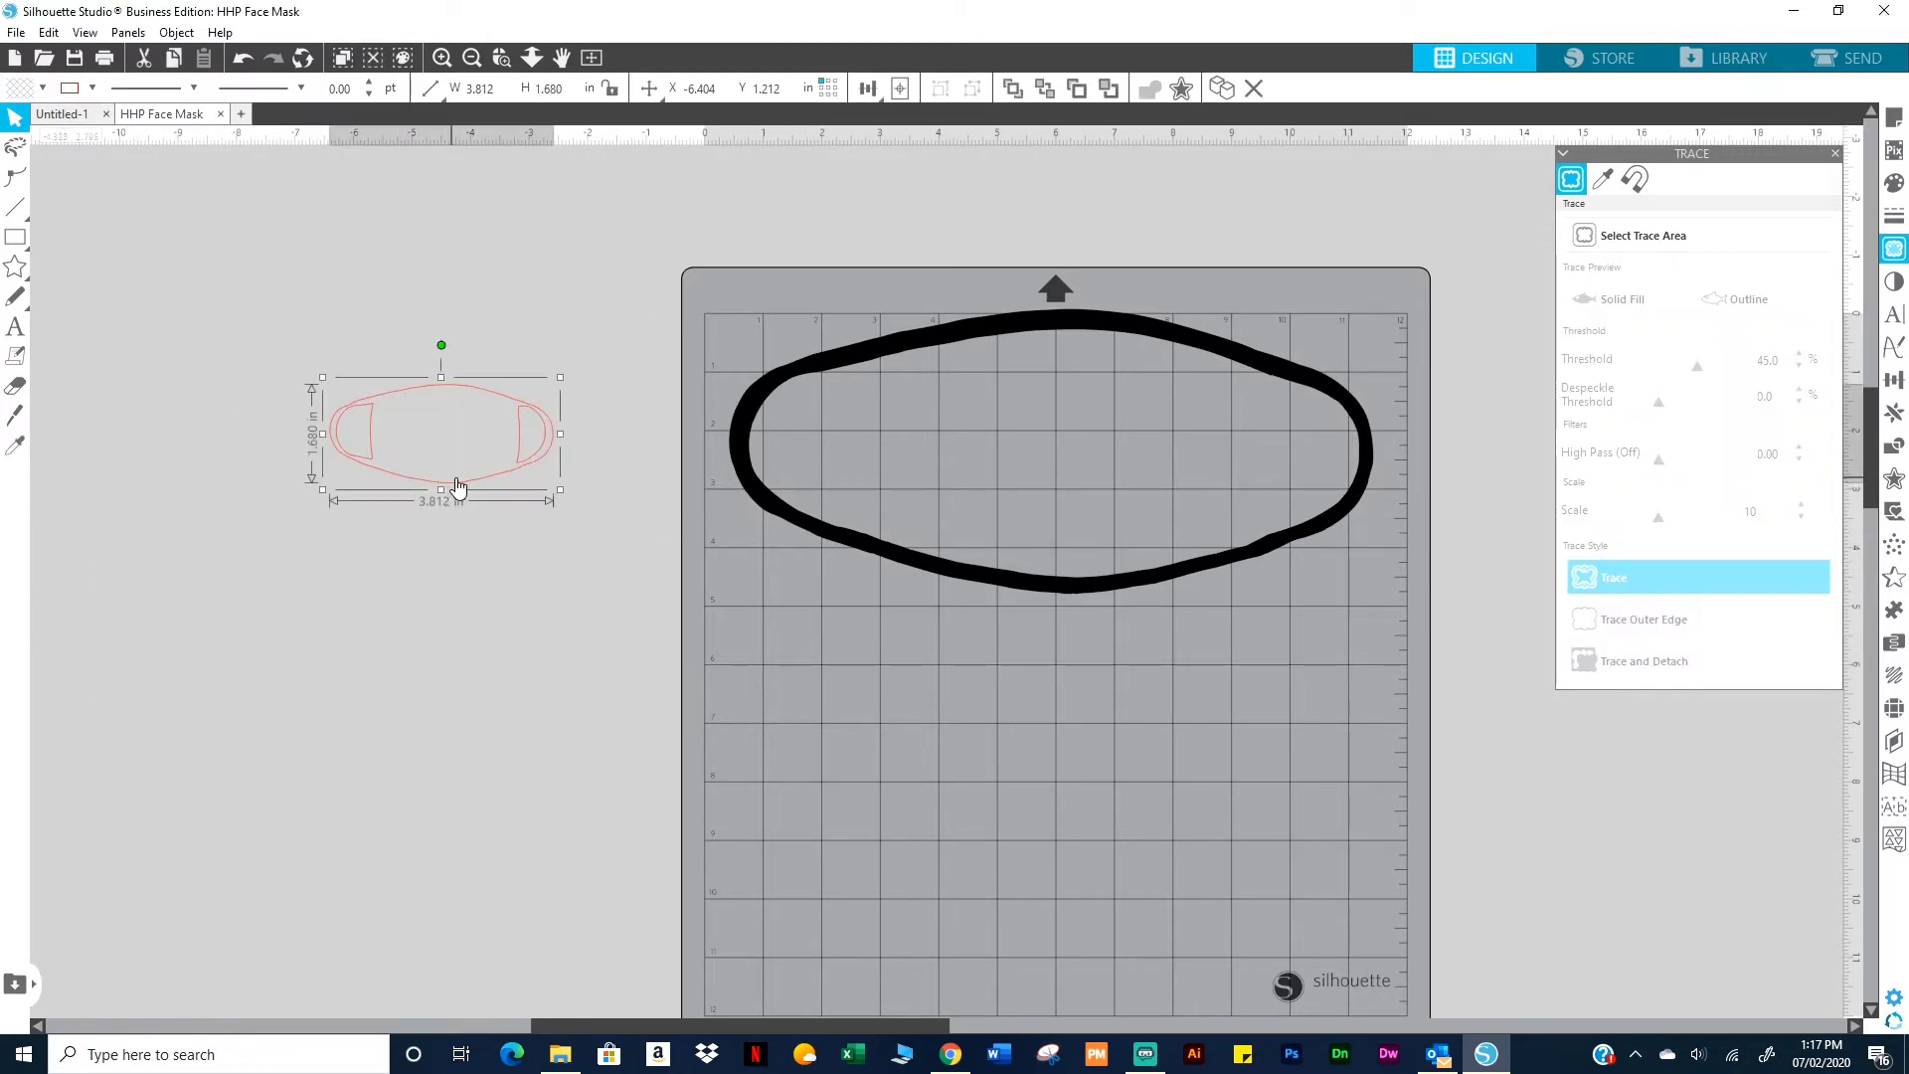
pyautogui.moveTo(322, 489)
pyautogui.mouseDown()
pyautogui.moveTo(193, 633)
pyautogui.moveTo(120, 581)
pyautogui.mouseUp()
pyautogui.click(1894, 183)
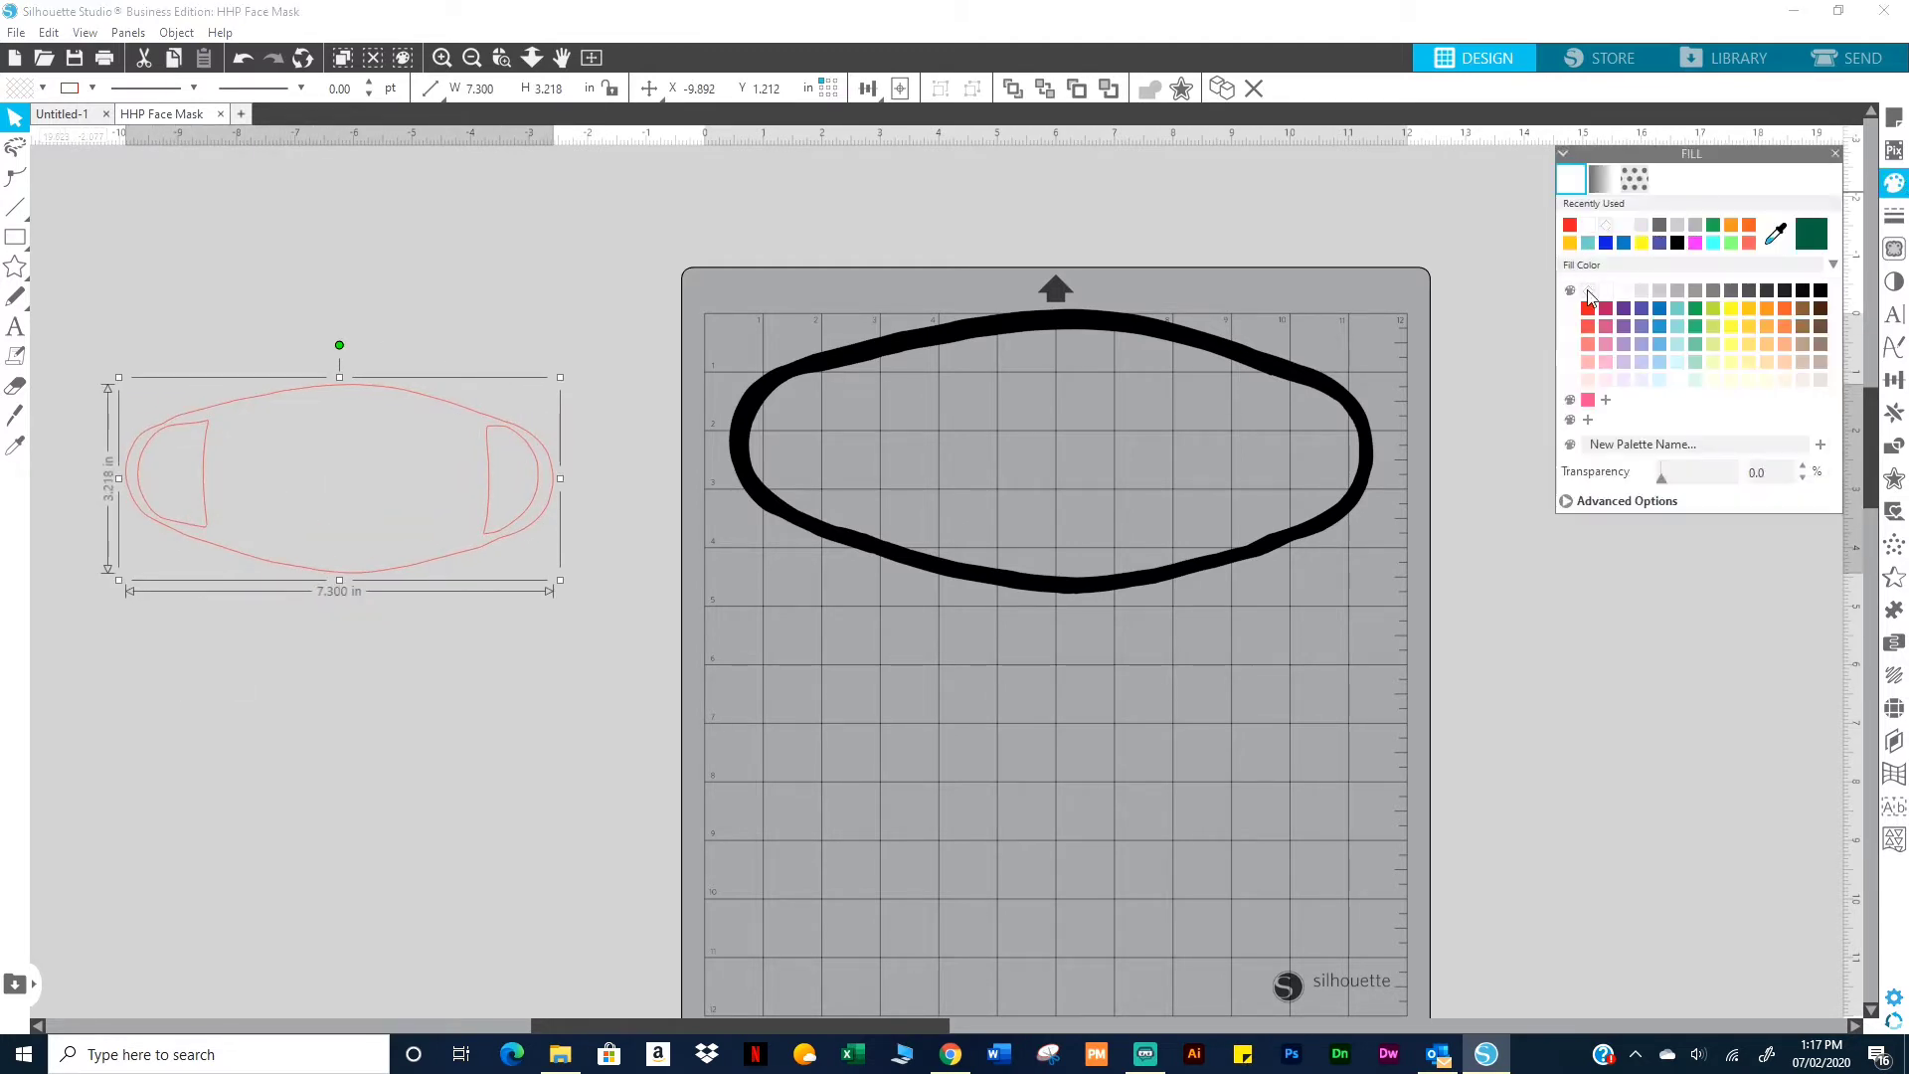
pyautogui.click(1820, 290)
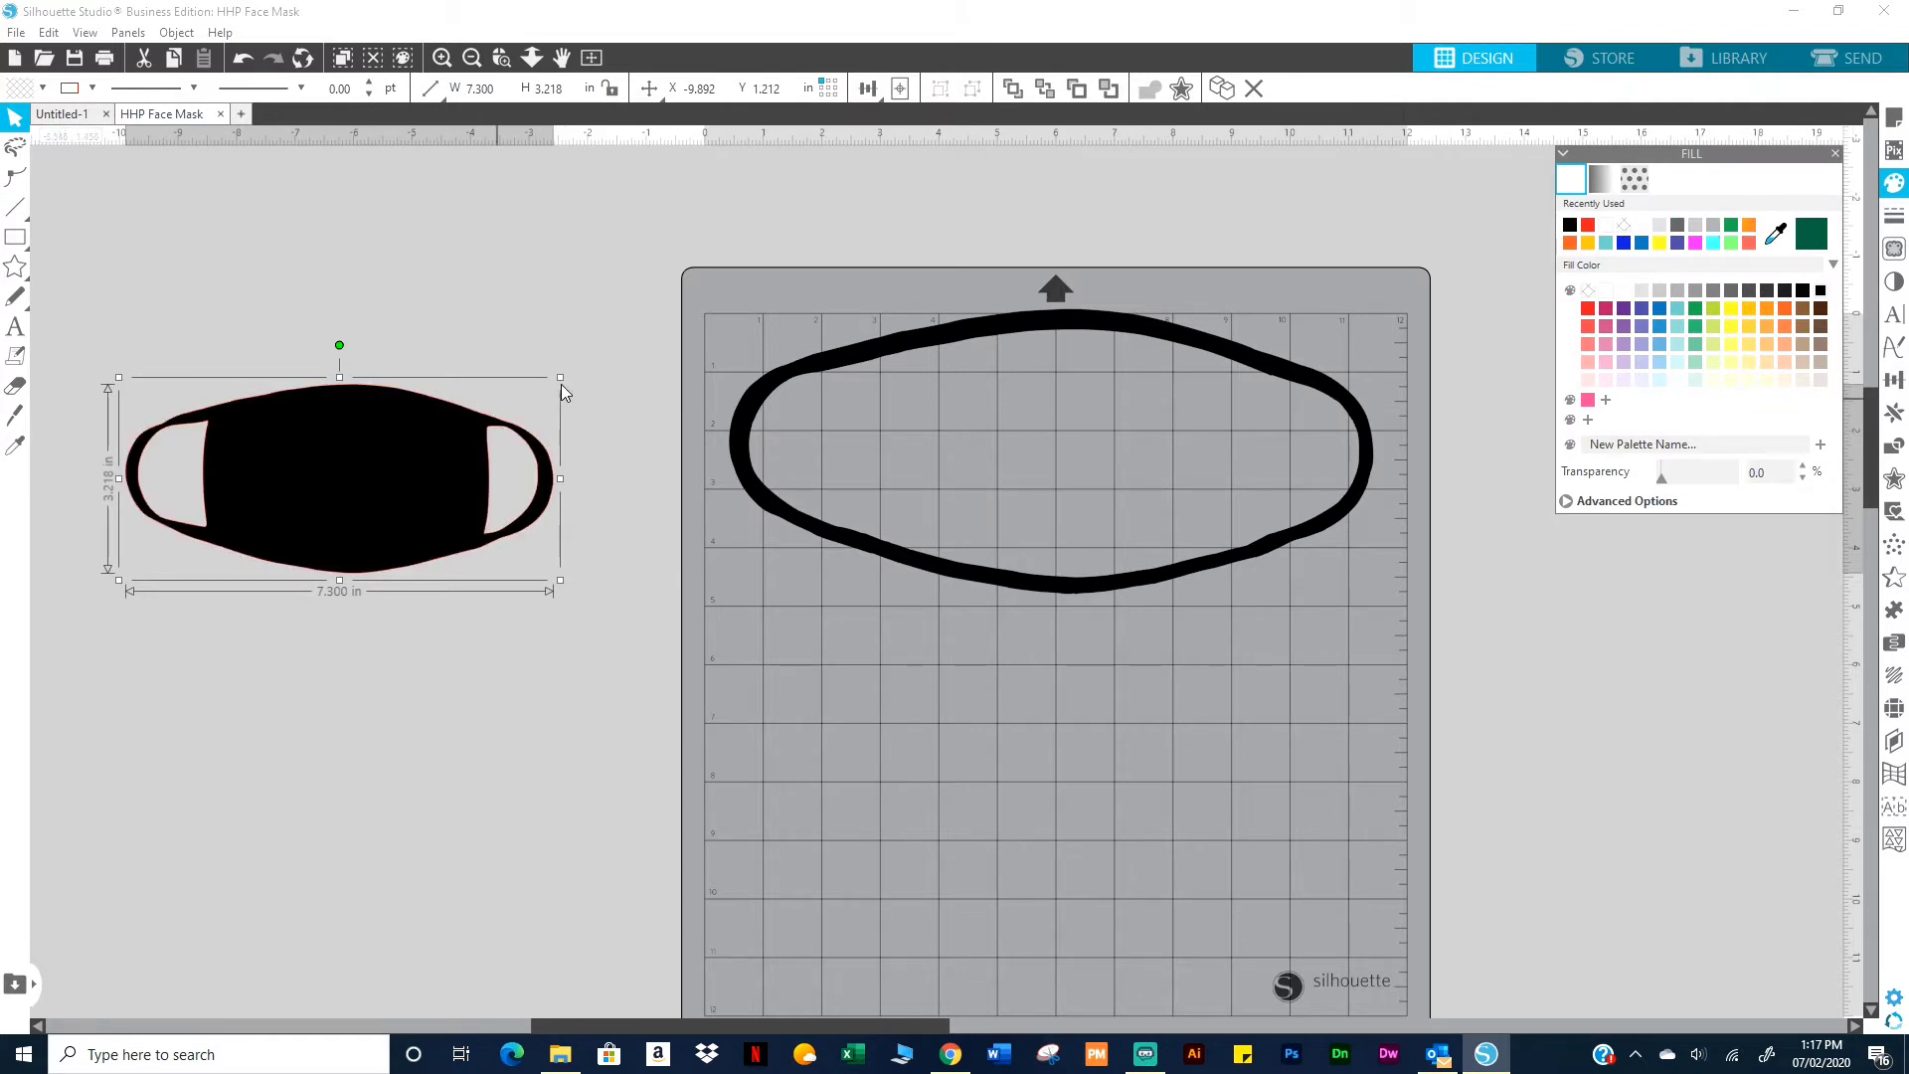
# Step: Enlarge the black mask to about 9.34 by 4.12 in and make its line color transparent
pyautogui.moveTo(558, 377); pyautogui.dragTo(679, 324)
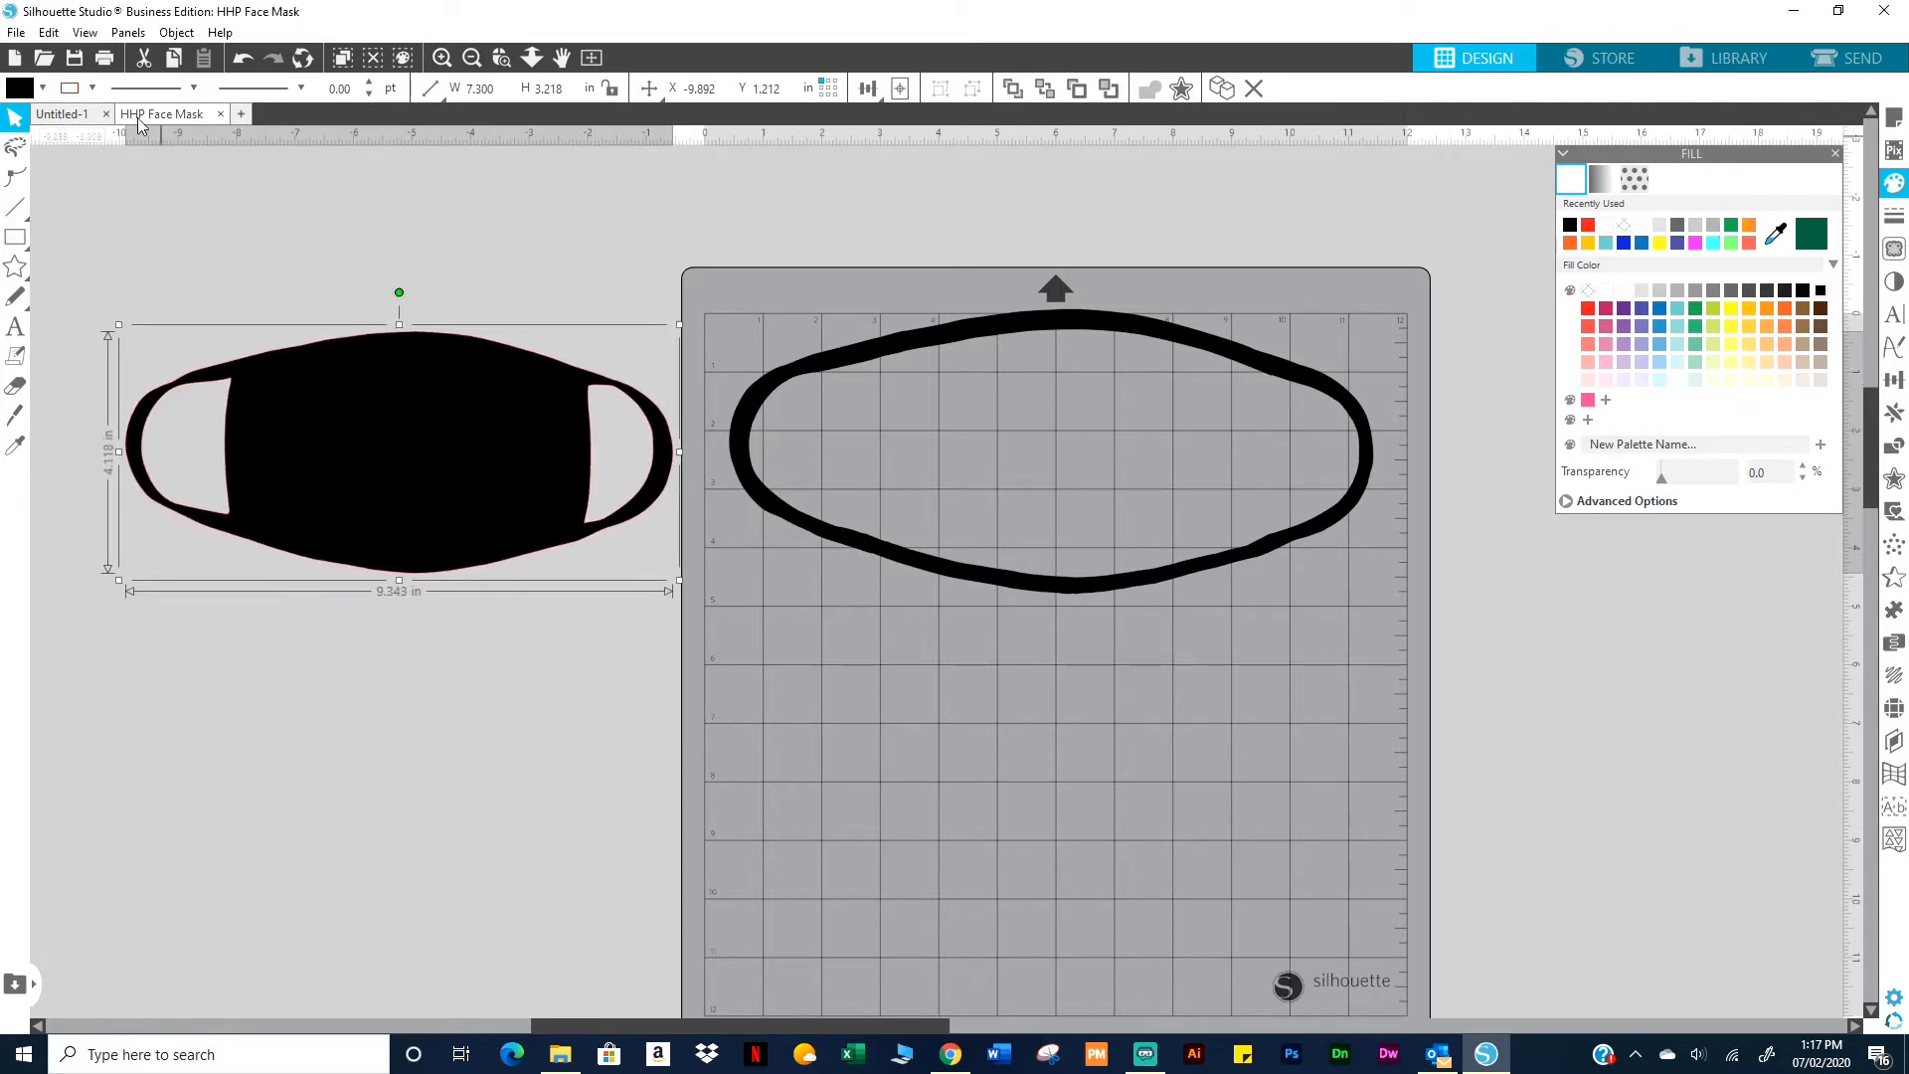
pyautogui.click(91, 87)
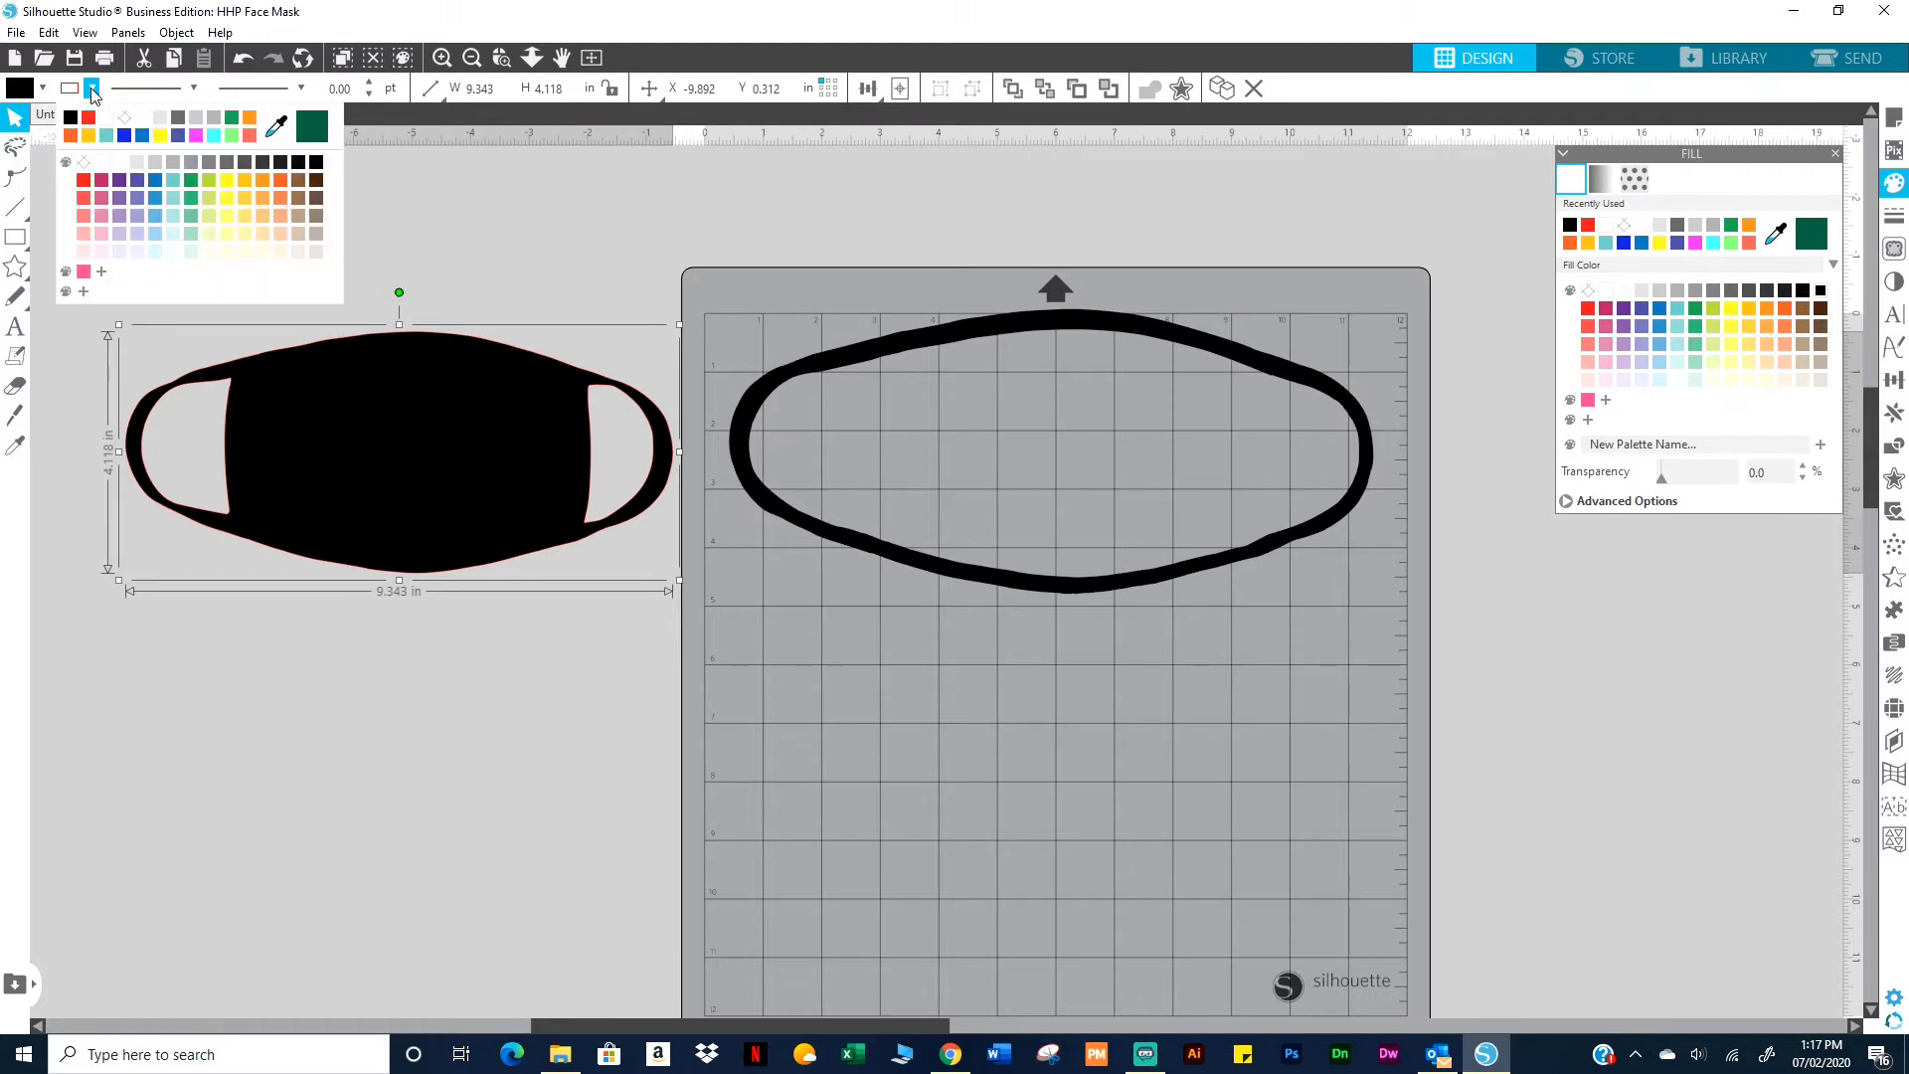
pyautogui.click(85, 162)
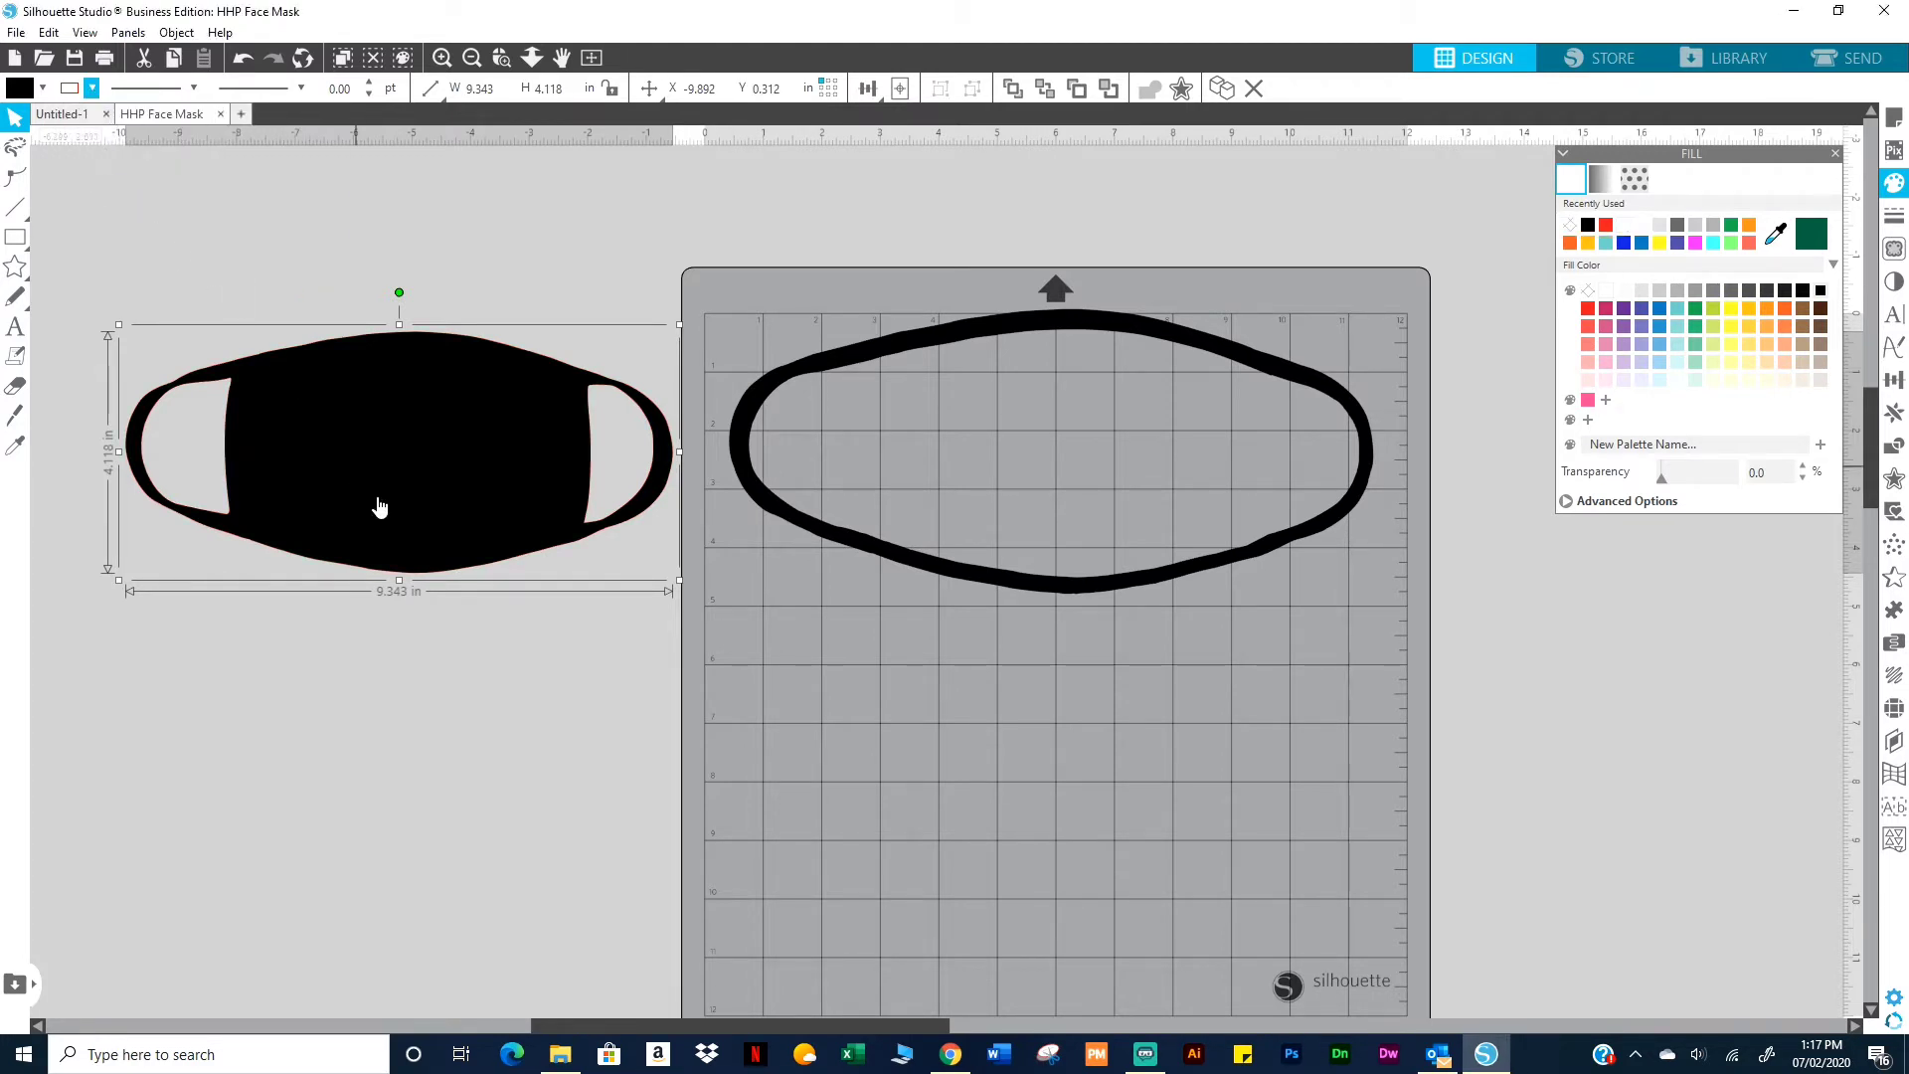
# Step: Duplicate the black mask below the original, fill the copy with white, and leave a gap between the two
pyautogui.press('i')
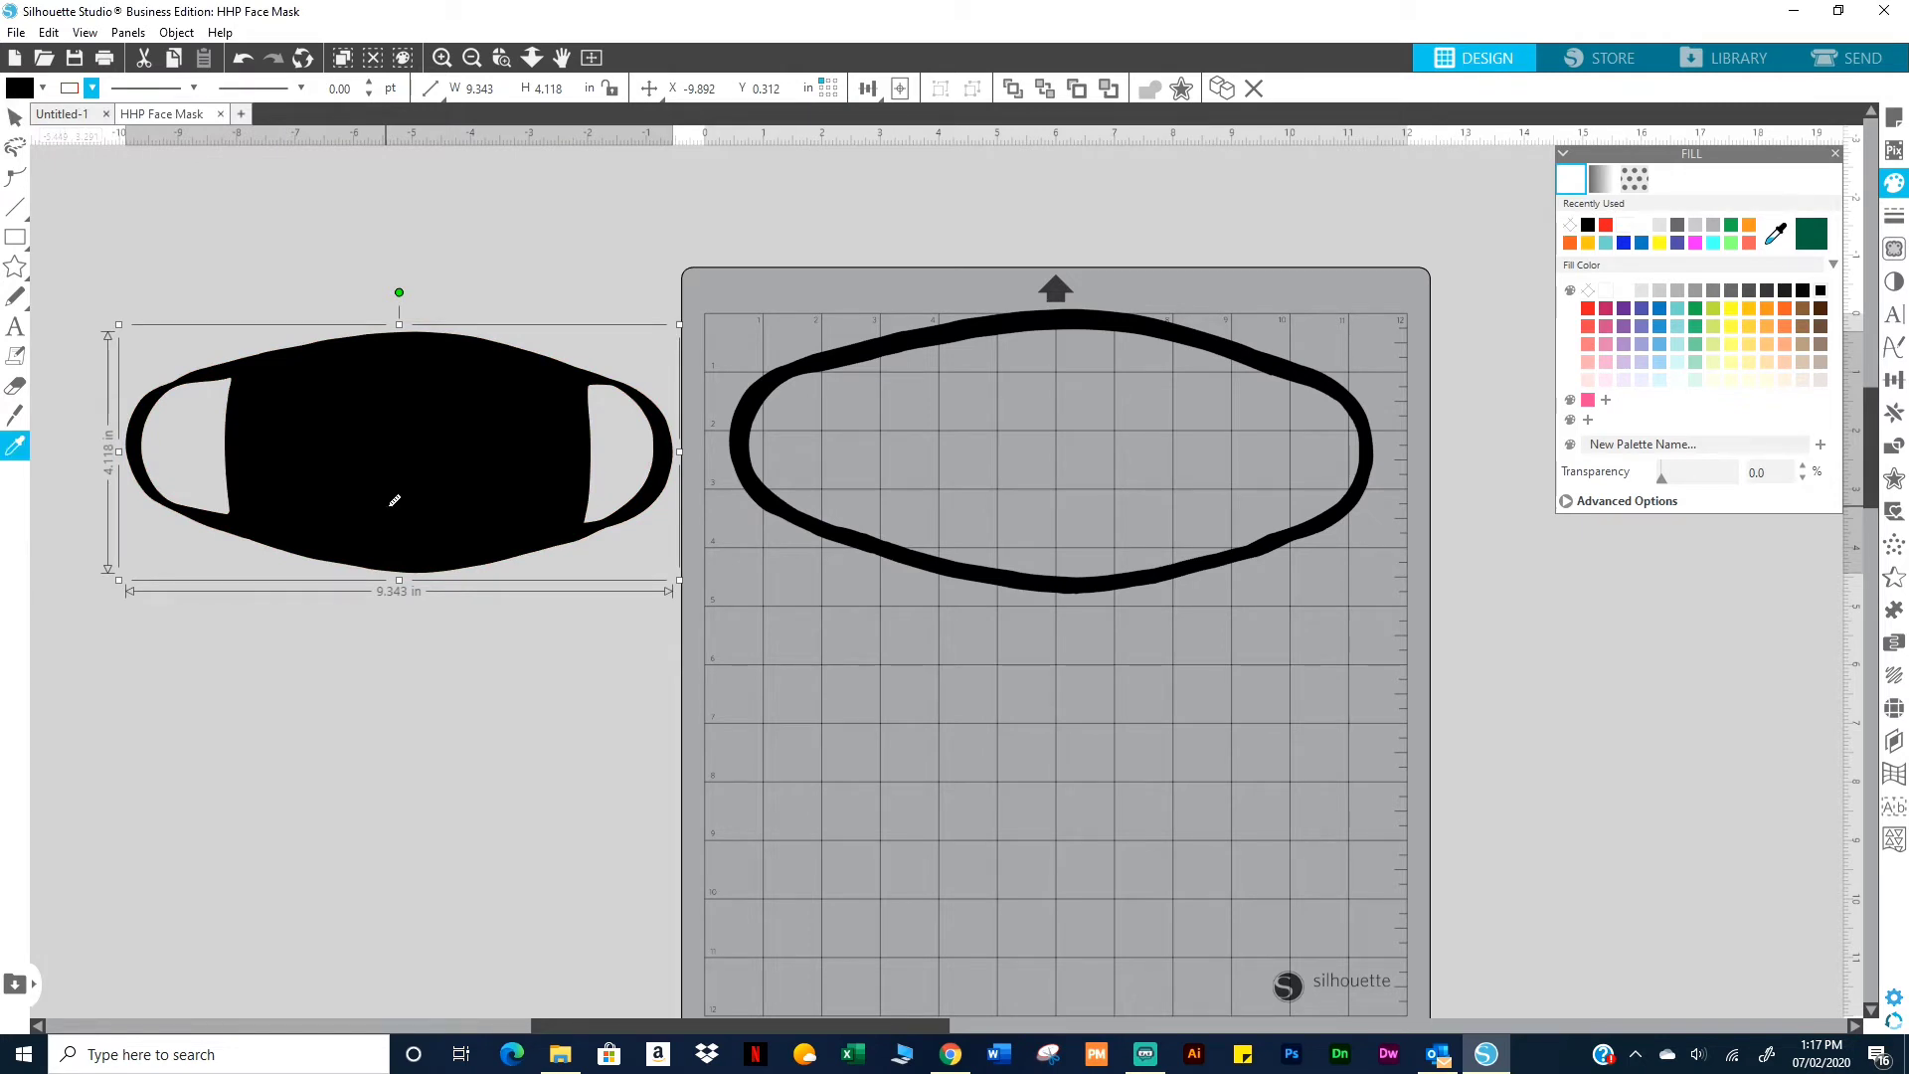
pyautogui.hotkey('ctrl', 'Down')
pyautogui.moveTo(371, 704); pyautogui.dragTo(366, 728)
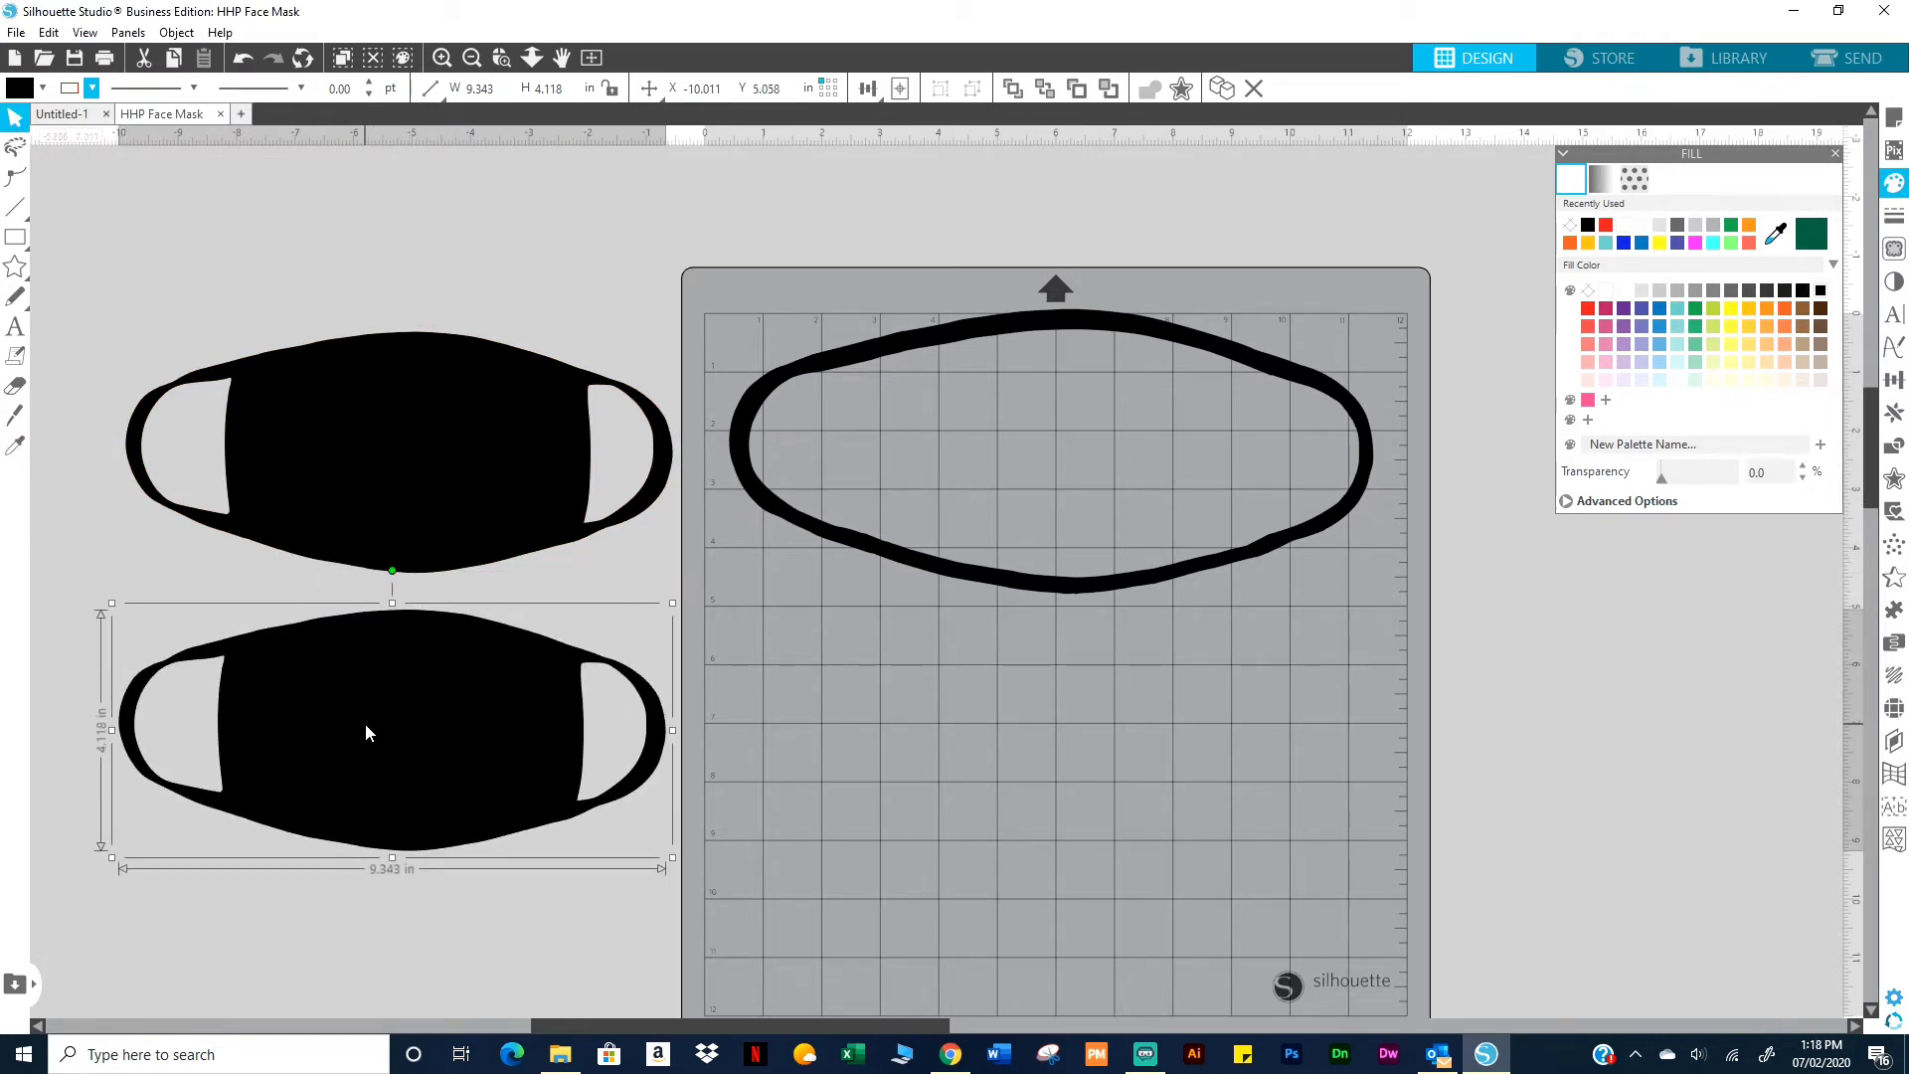
pyautogui.click(1603, 293)
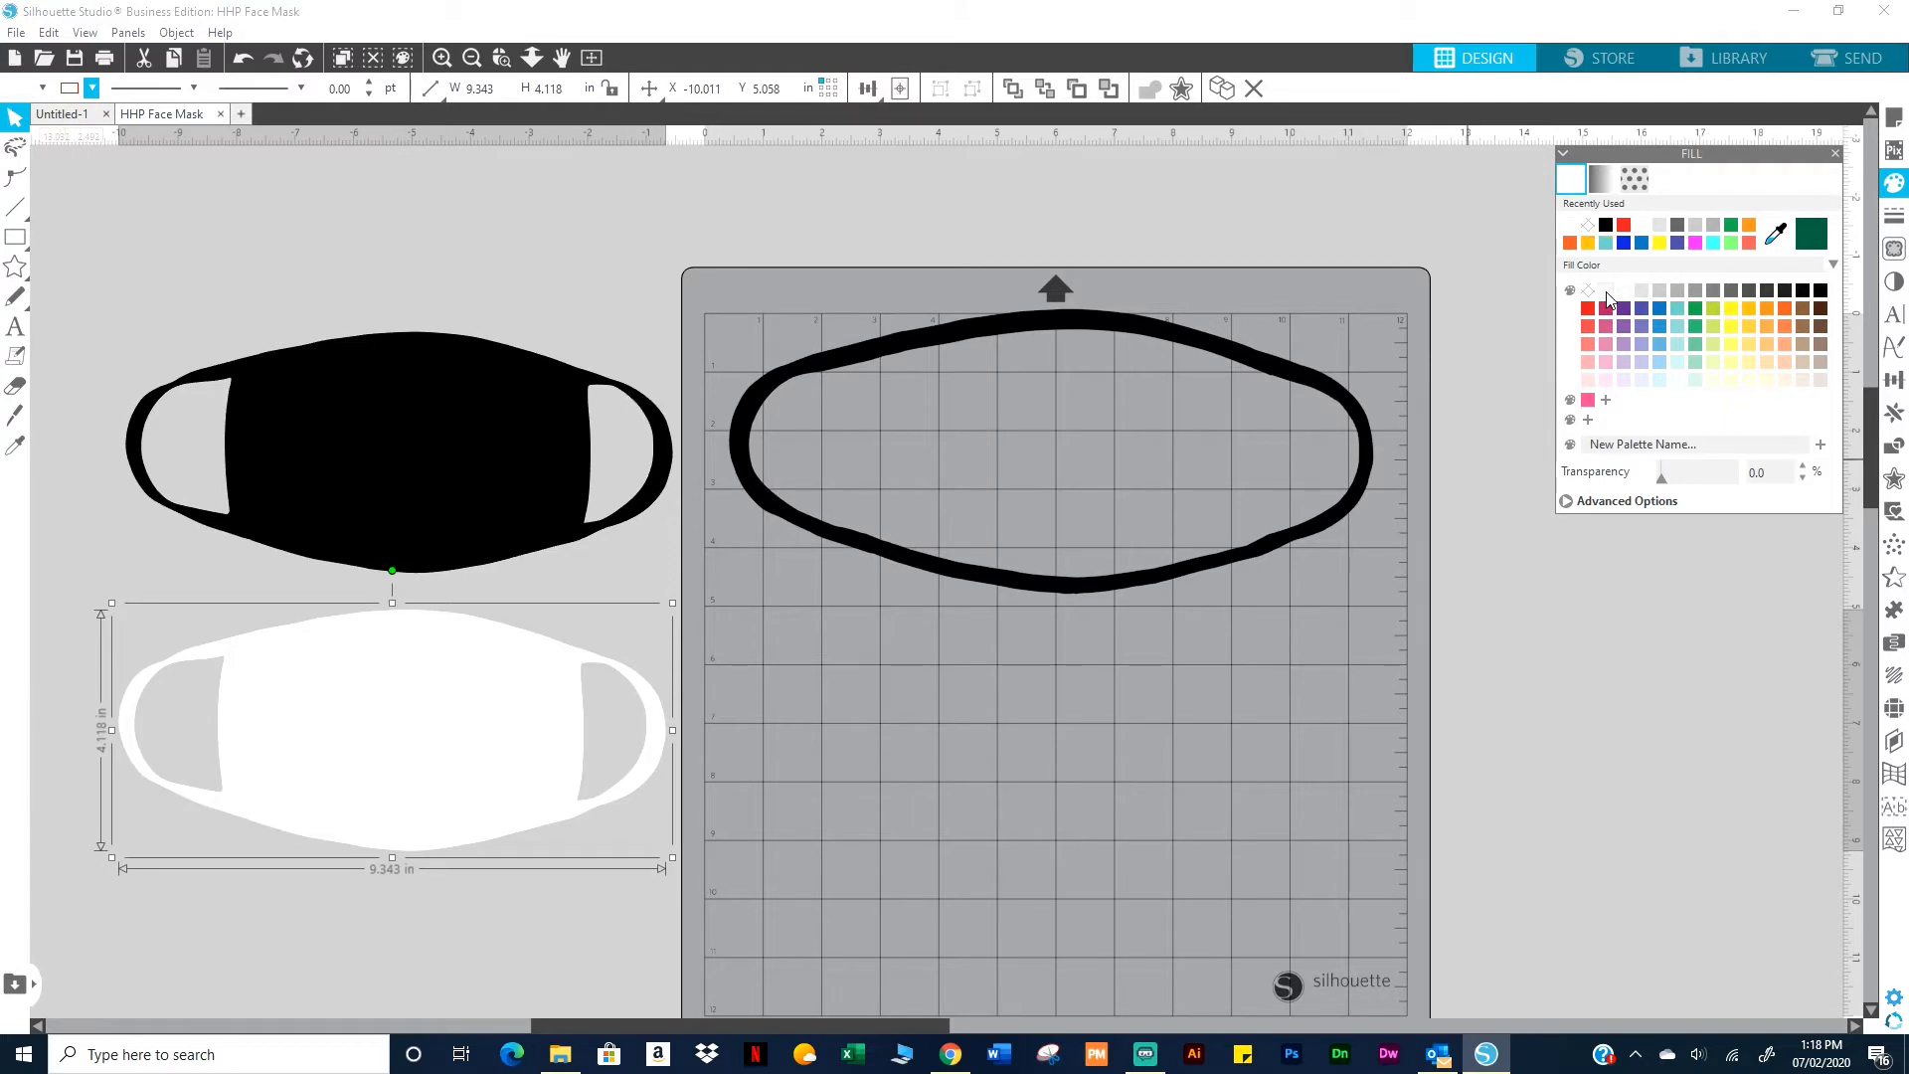
pyautogui.moveTo(502, 775); pyautogui.dragTo(505, 812)
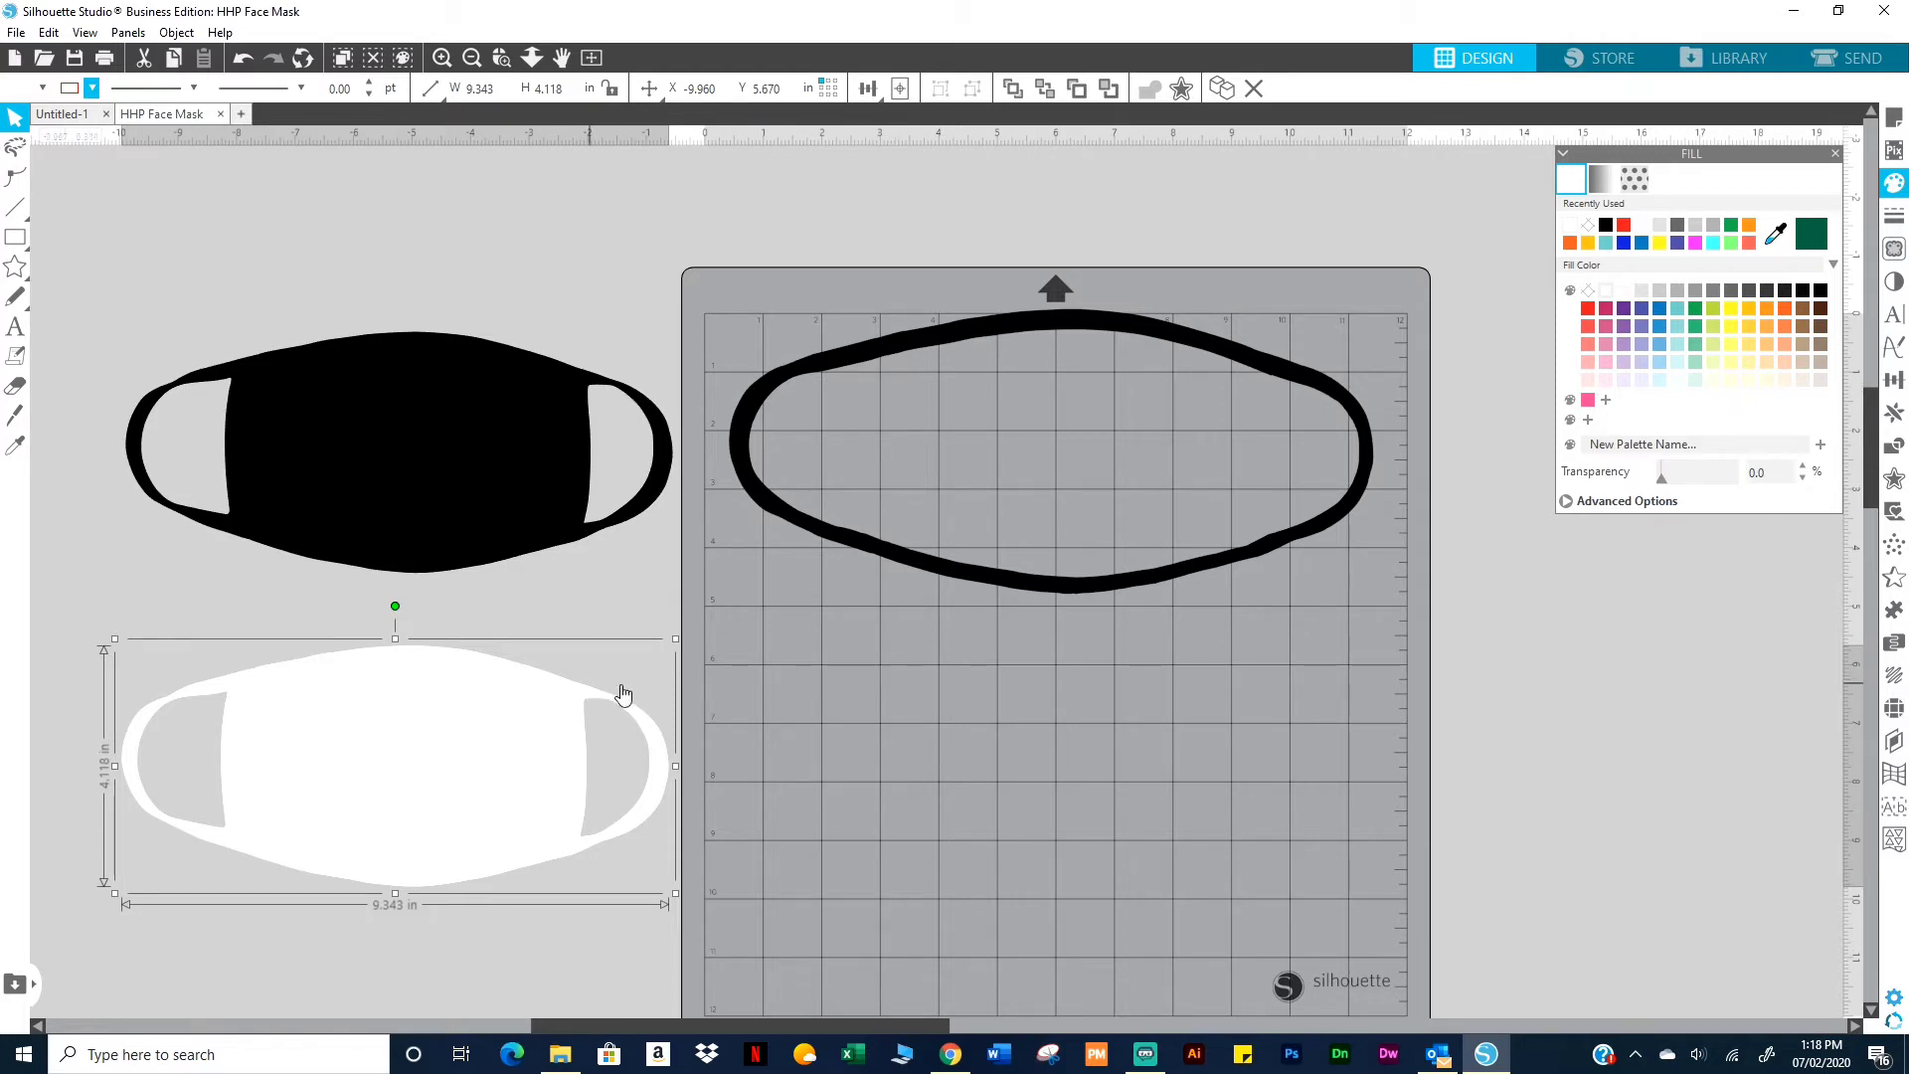
# Step: Delete the thick black oval outline and move the white mask onto the middle of the cutting mat
pyautogui.moveTo(878, 360); pyautogui.dragTo(892, 271)
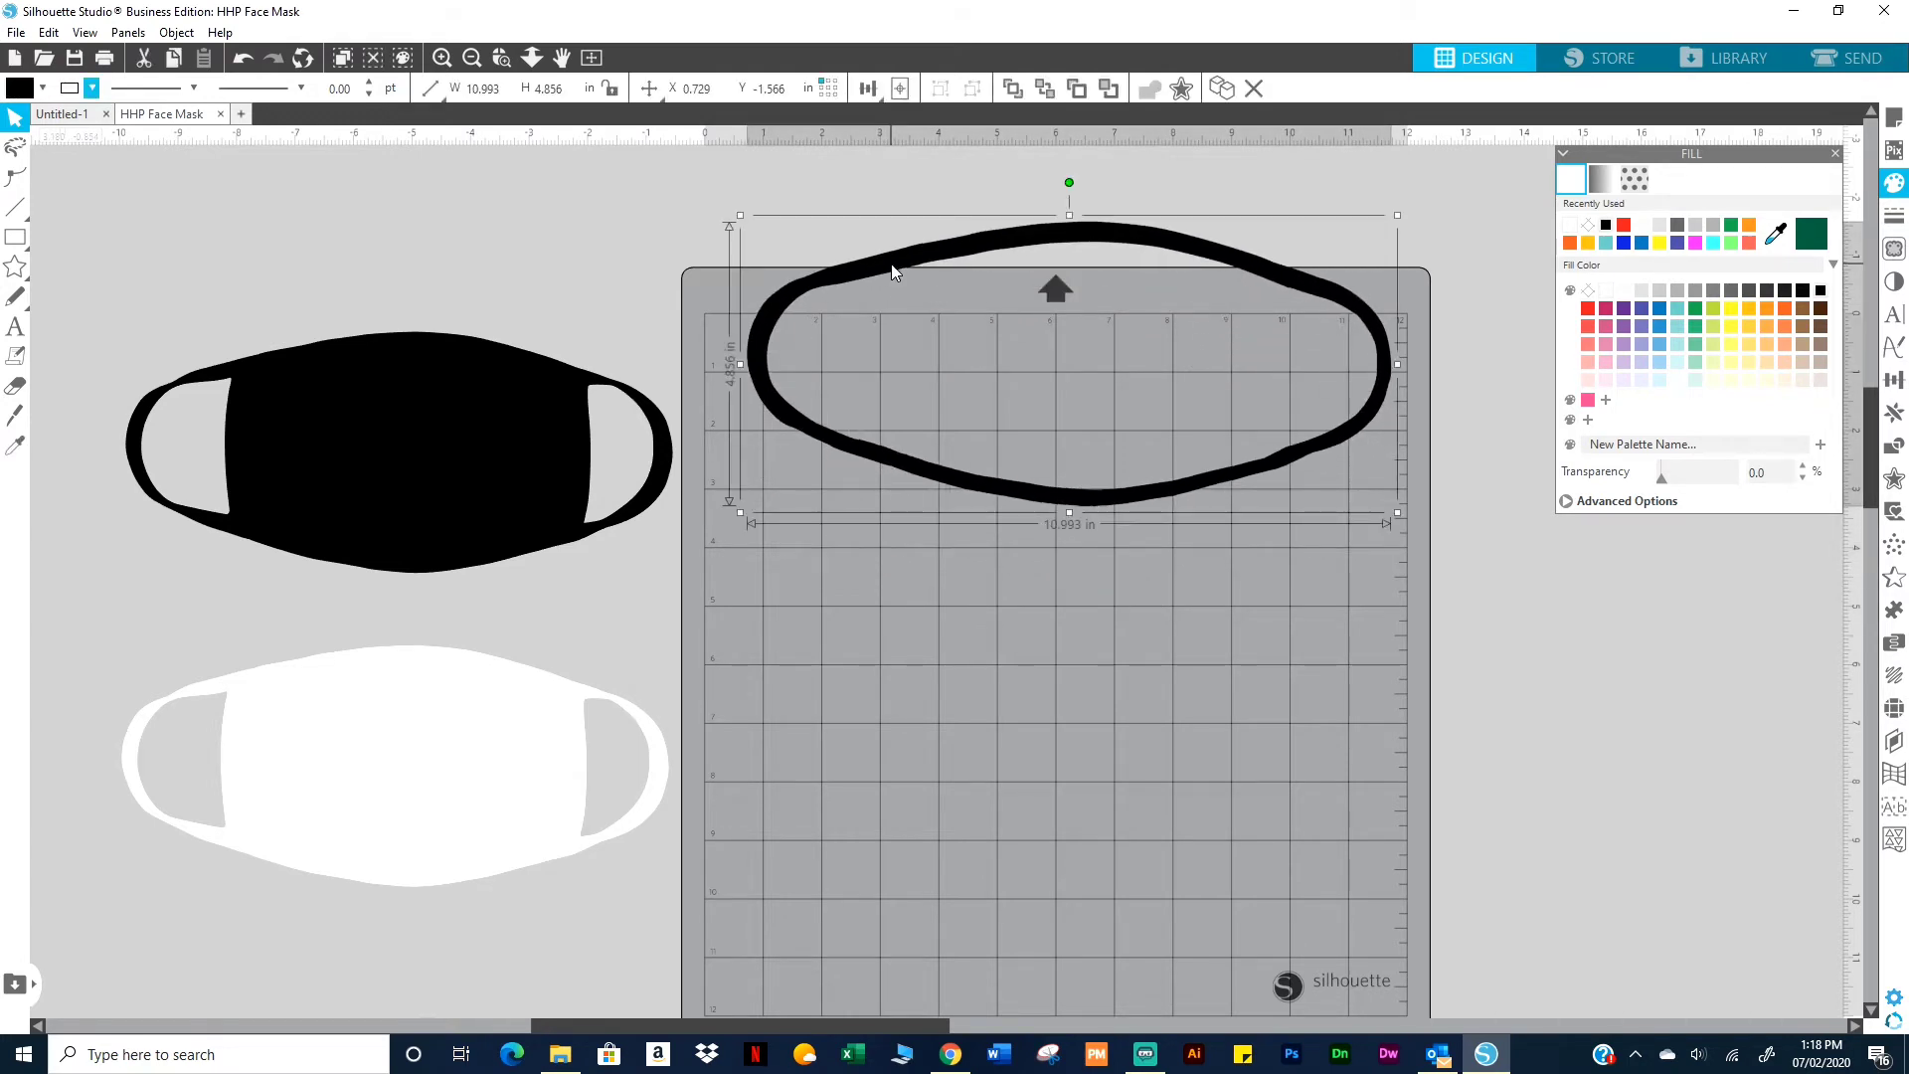
pyautogui.press('Delete')
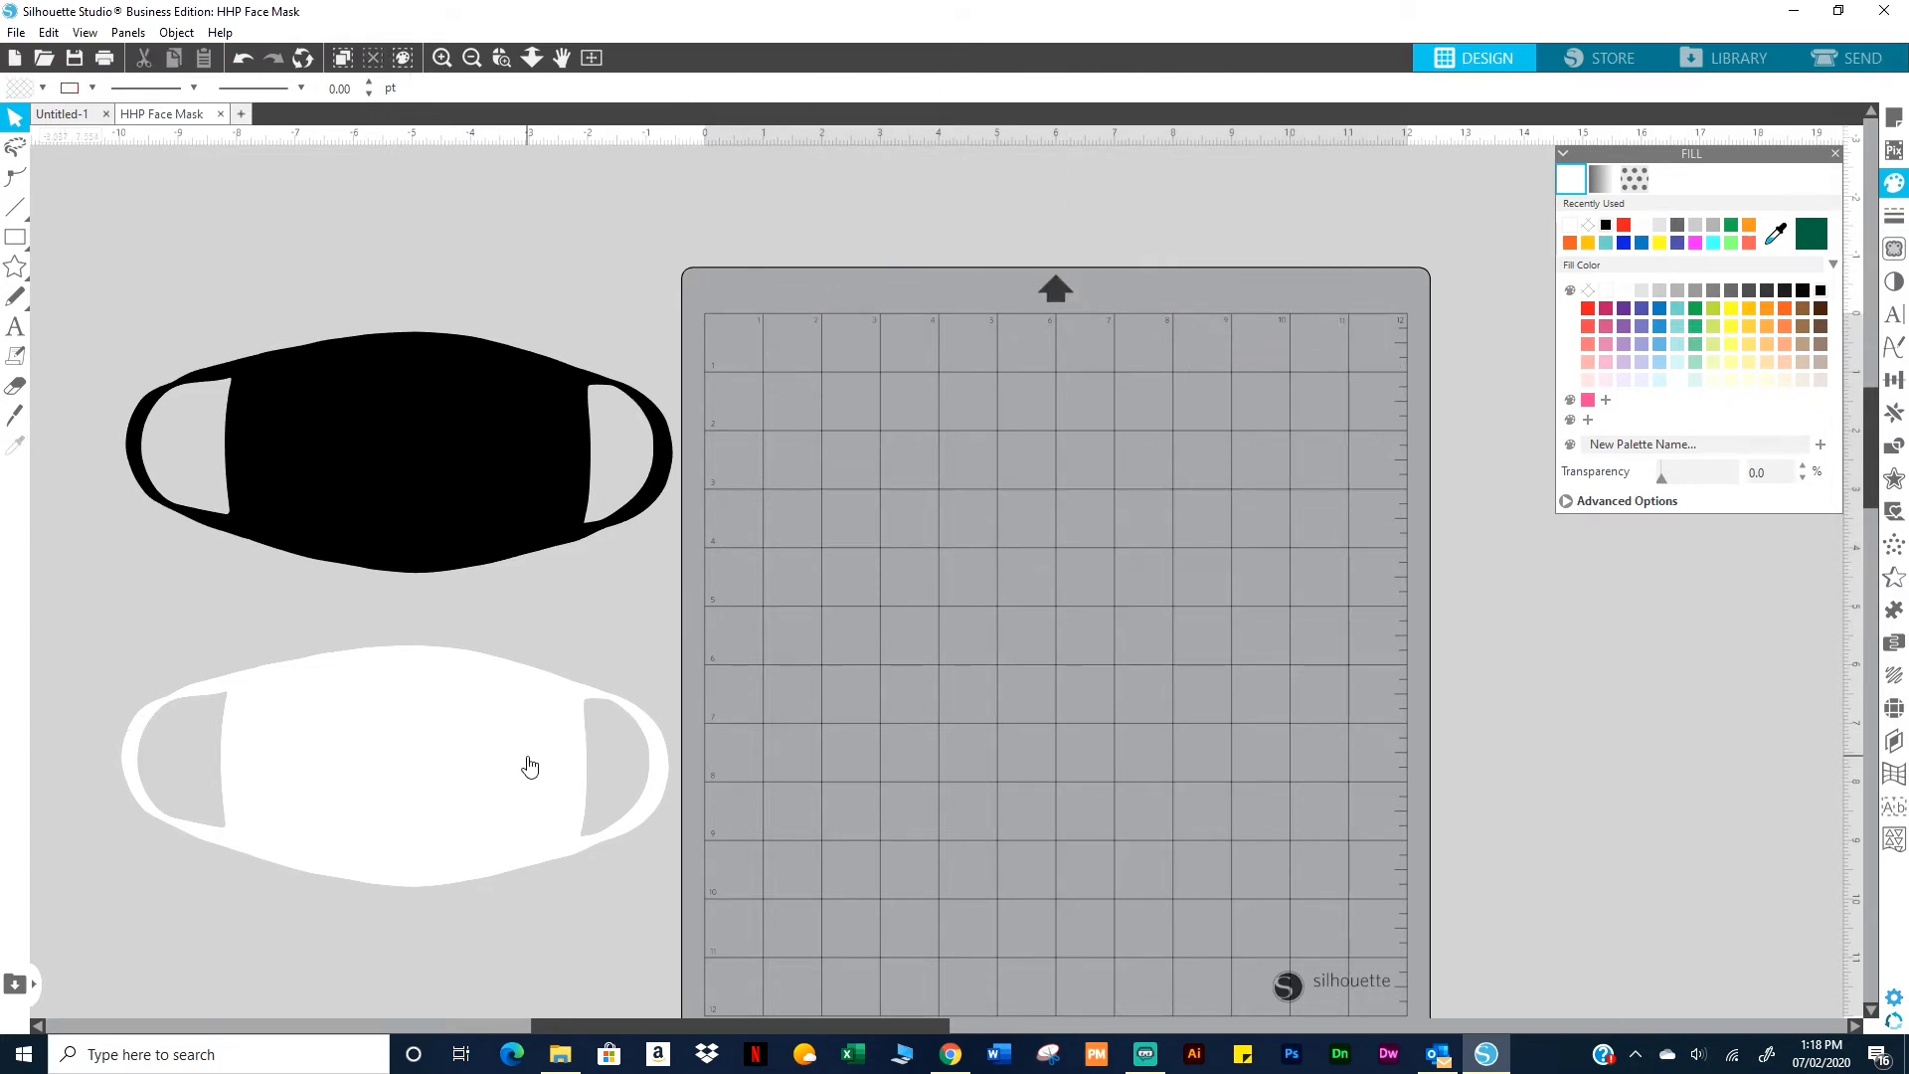
pyautogui.moveTo(528, 767); pyautogui.dragTo(1176, 647)
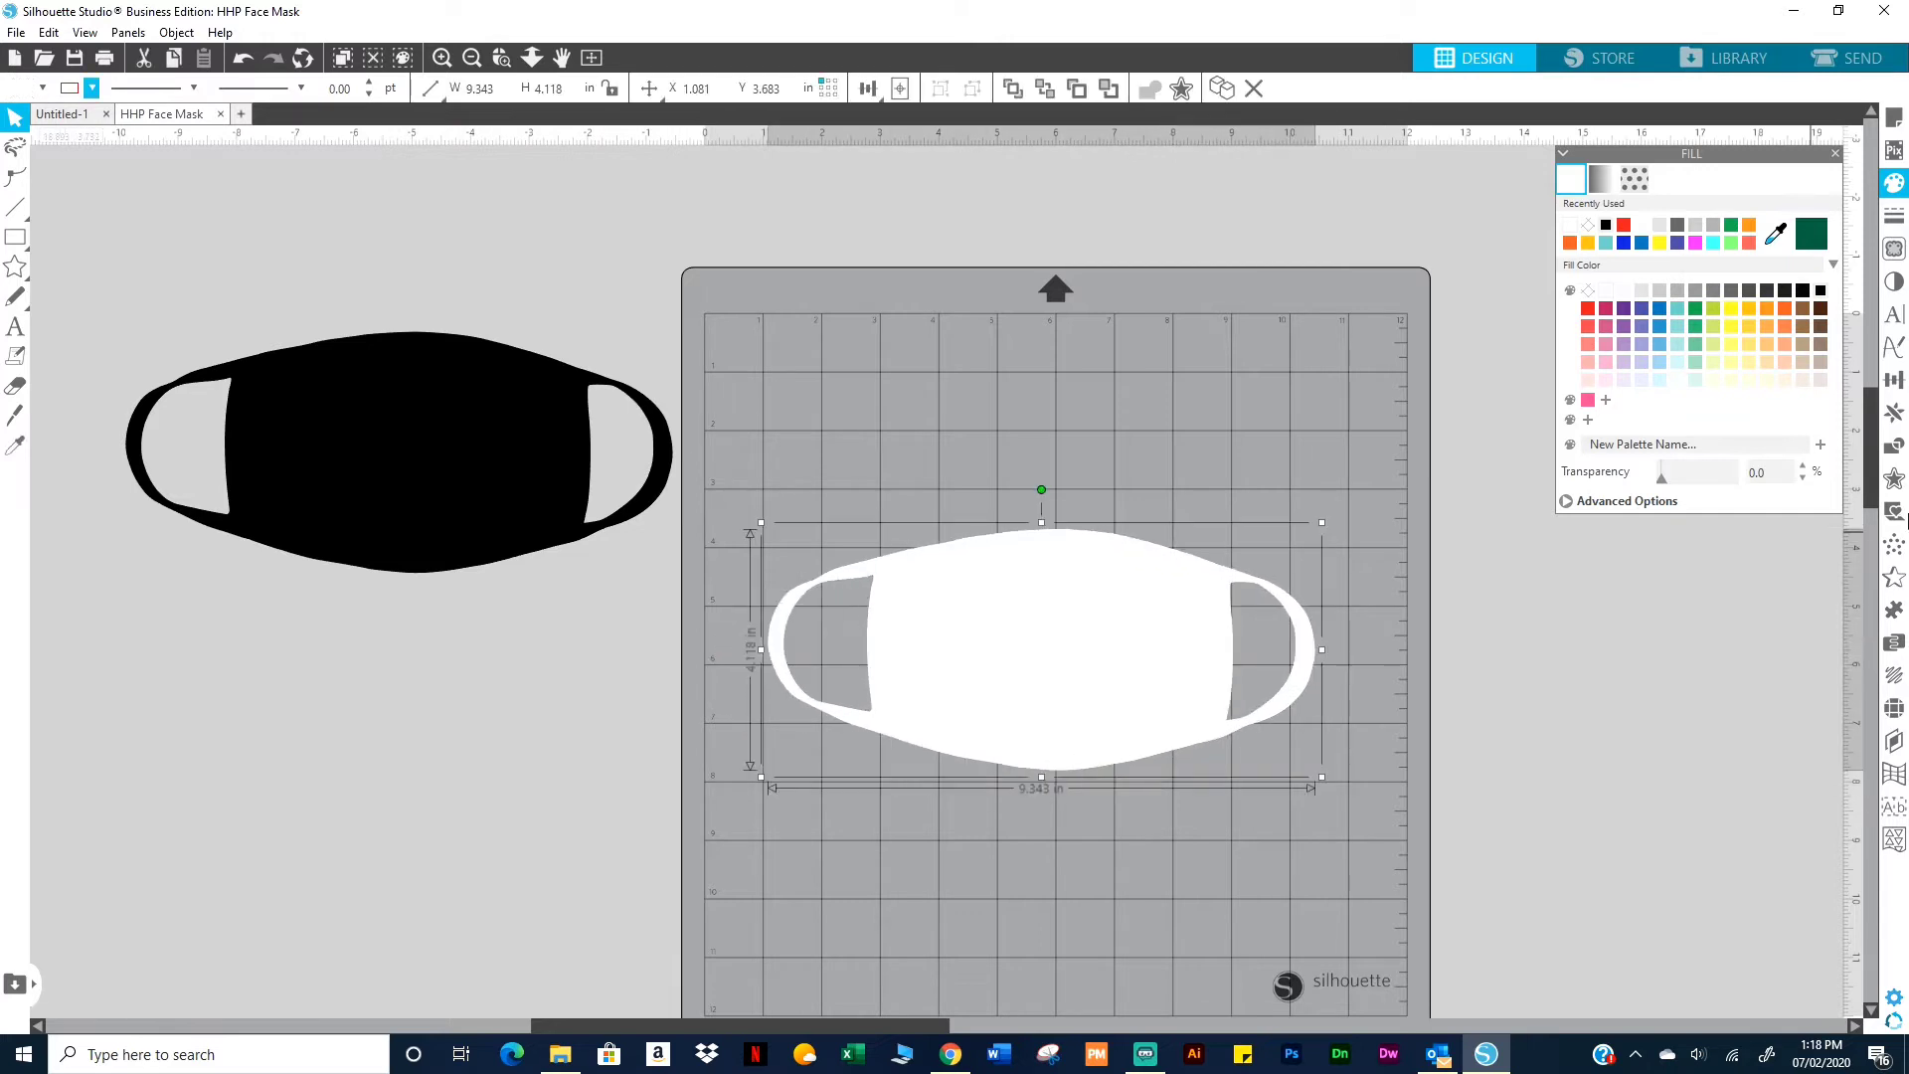
# Step: Create a 0.033 in rounded offset around the white mask and move the white mask off the mat, below the black one
pyautogui.click(1893, 481)
pyautogui.click(1613, 209)
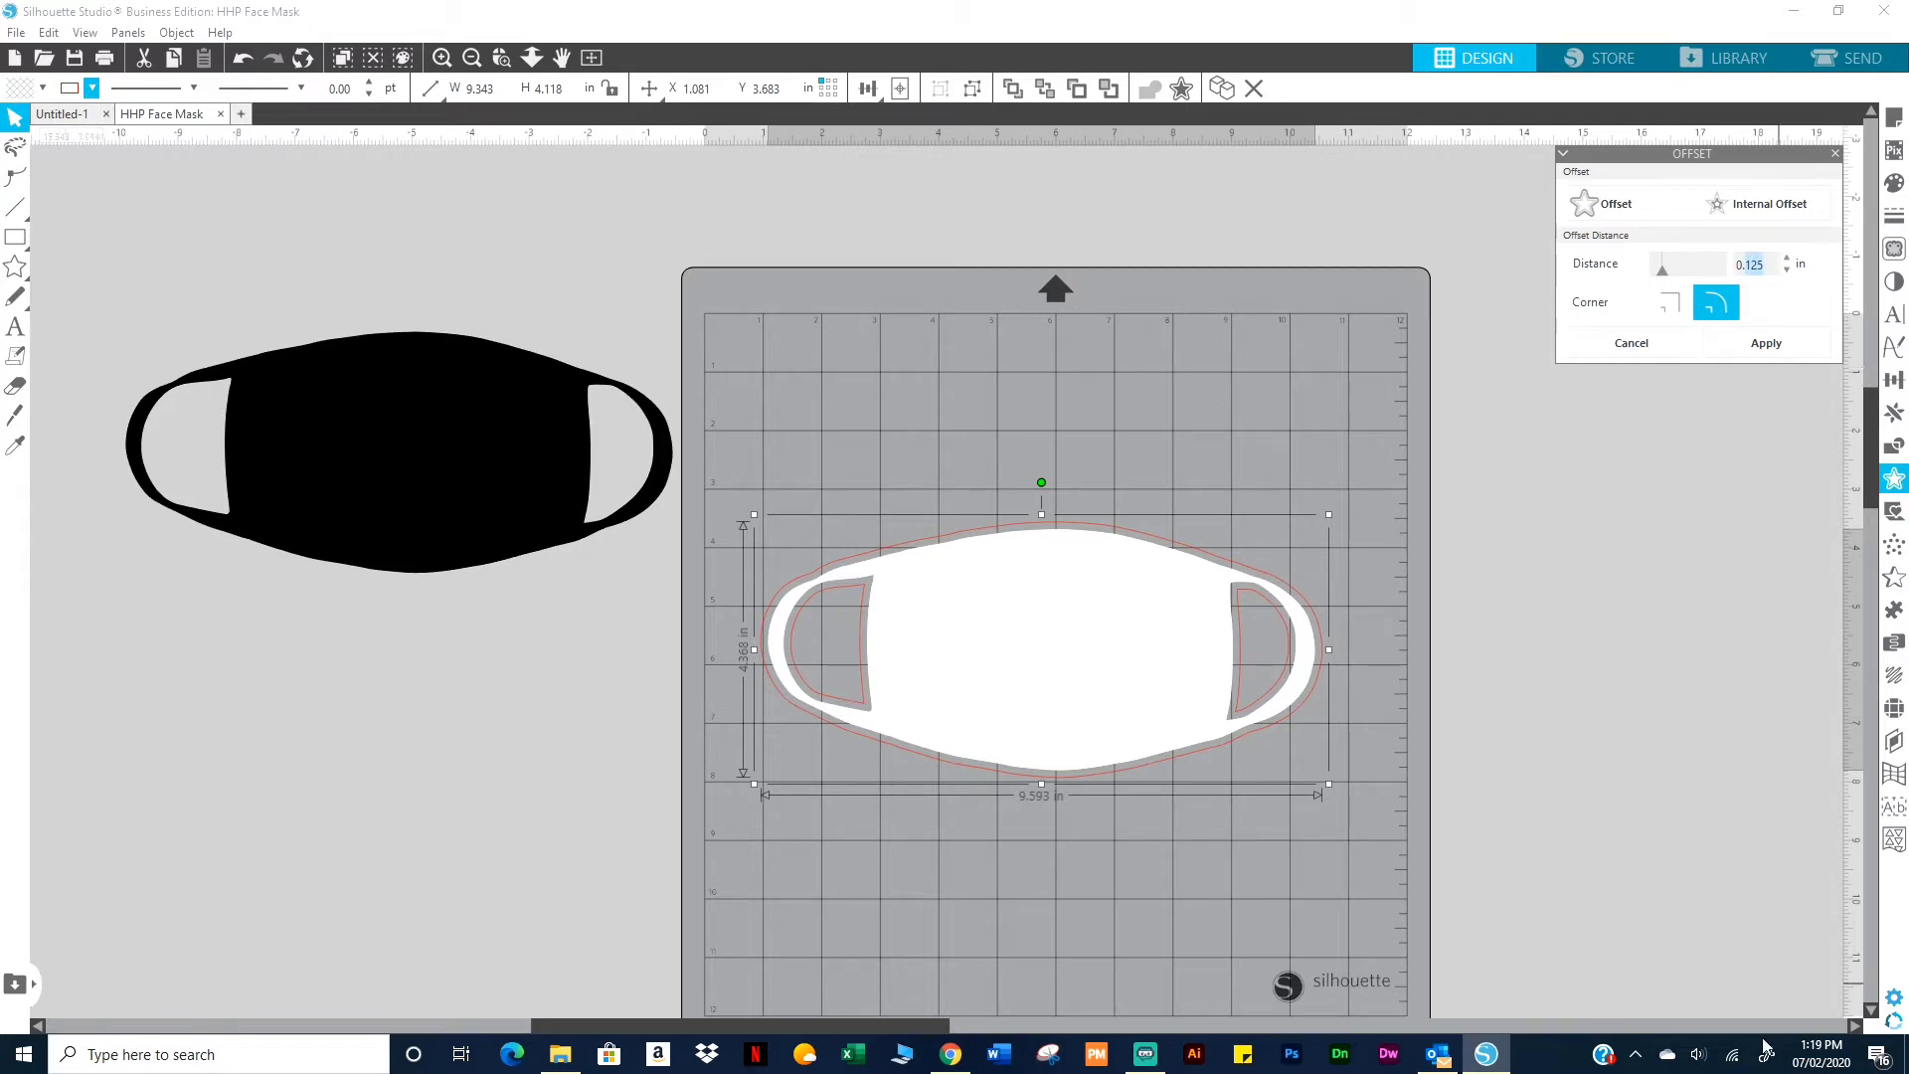
pyautogui.press('Return')
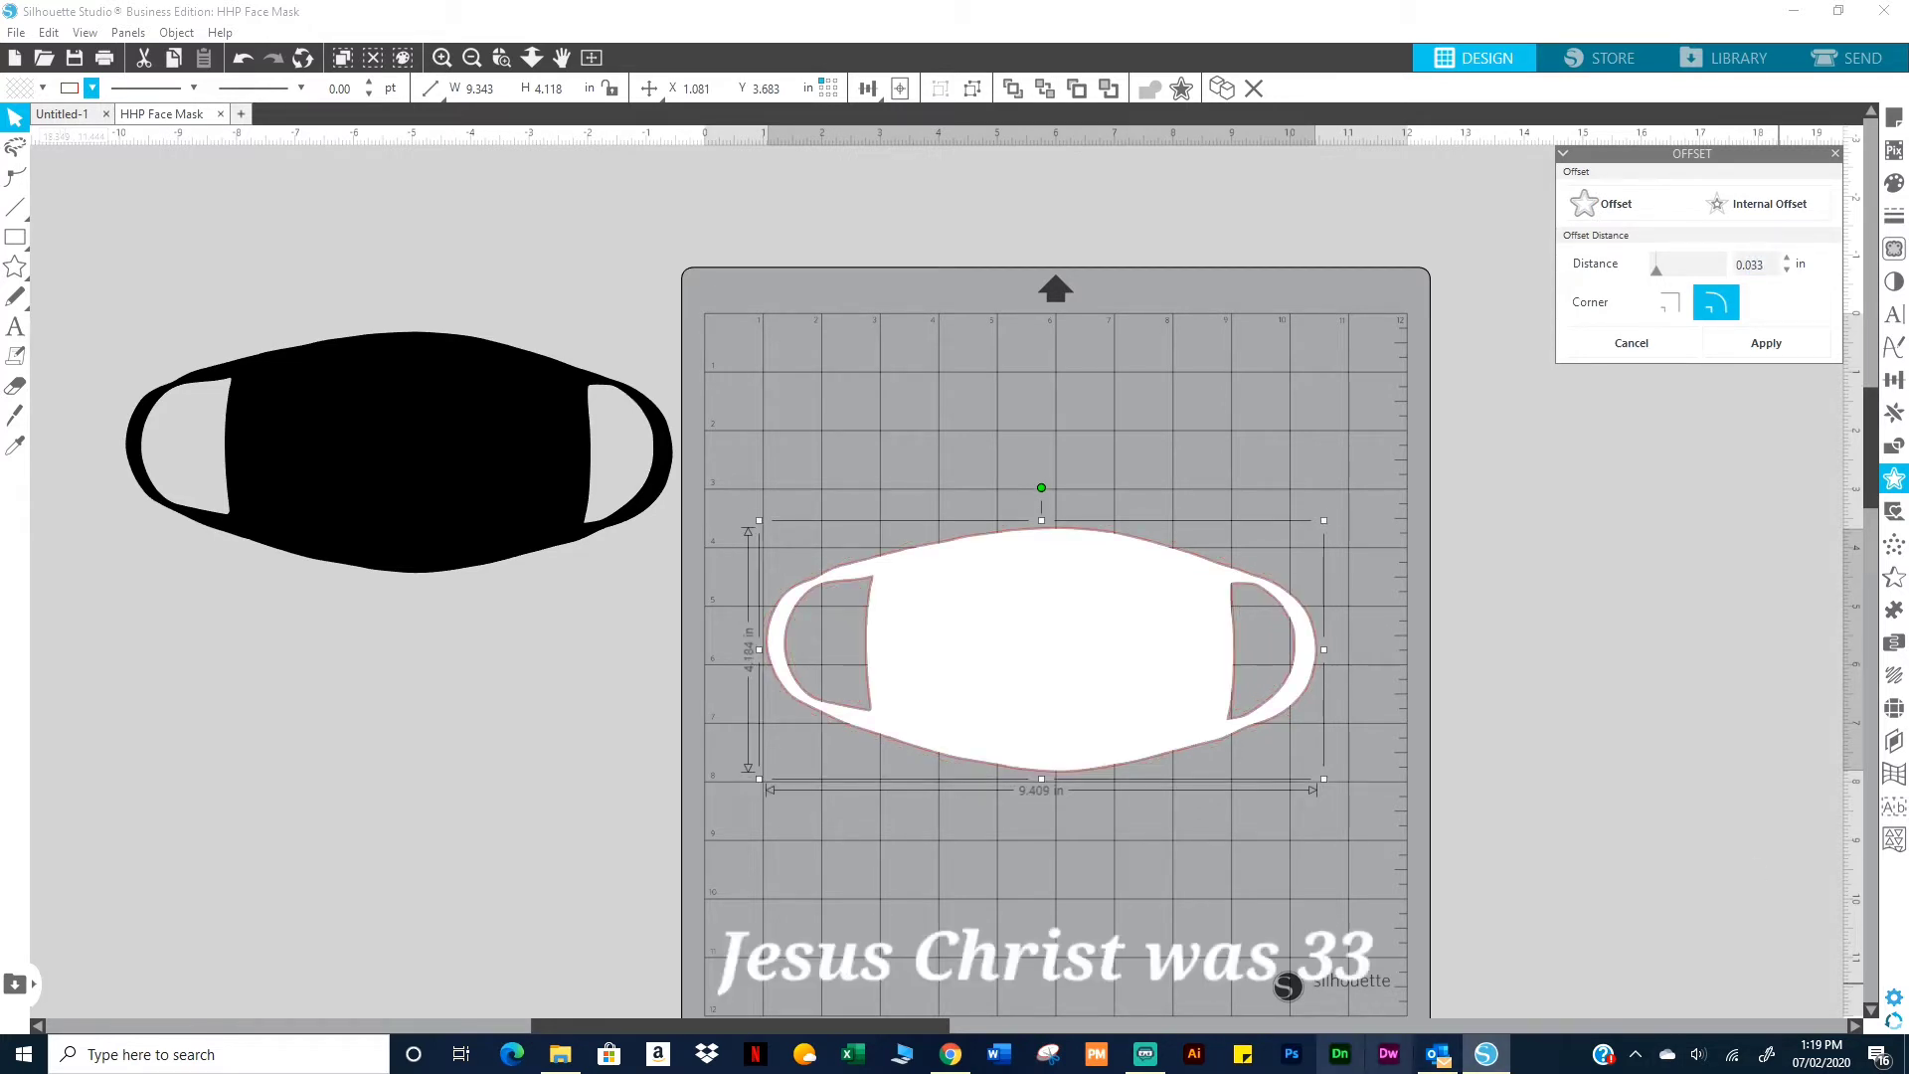
pyautogui.moveTo(1050, 696); pyautogui.dragTo(364, 788)
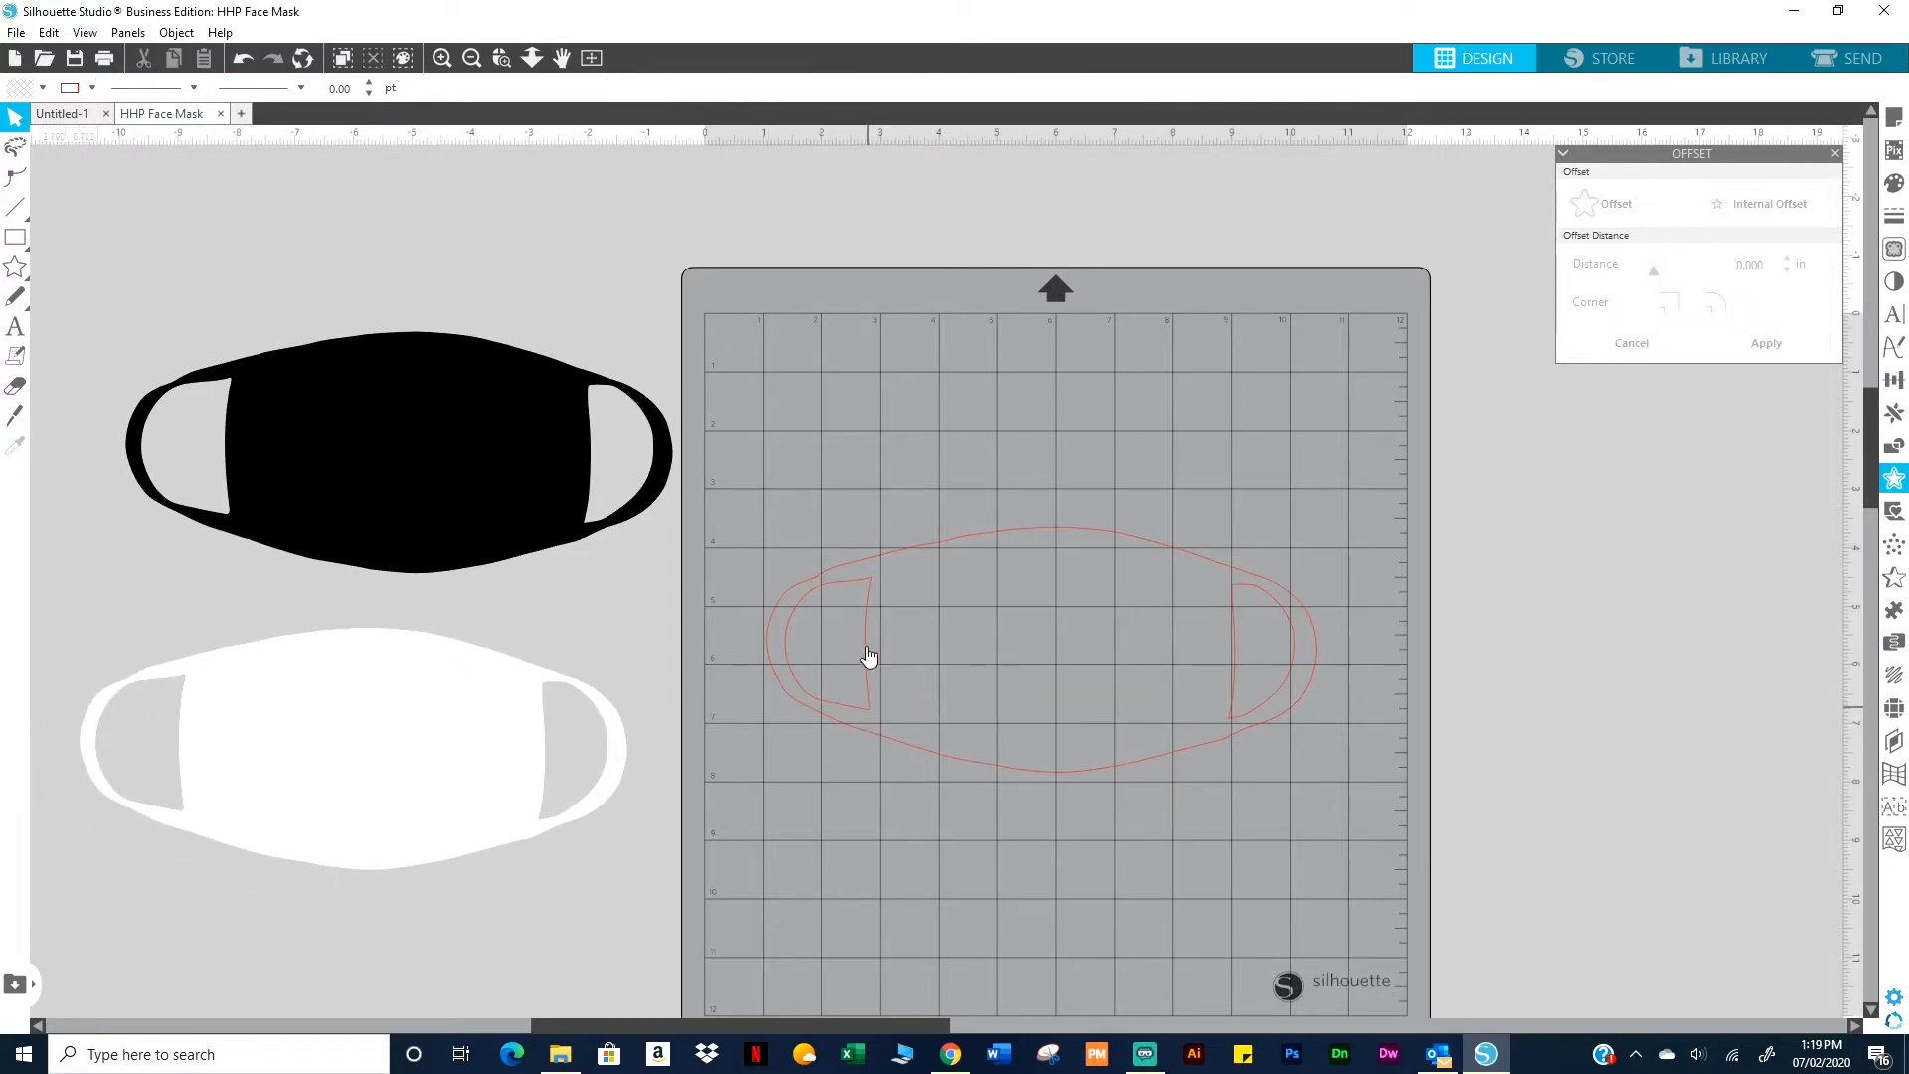
# Step: Try red and blue fills on the offset mask outline on the mat, and settle on a white fill
pyautogui.click(589, 61)
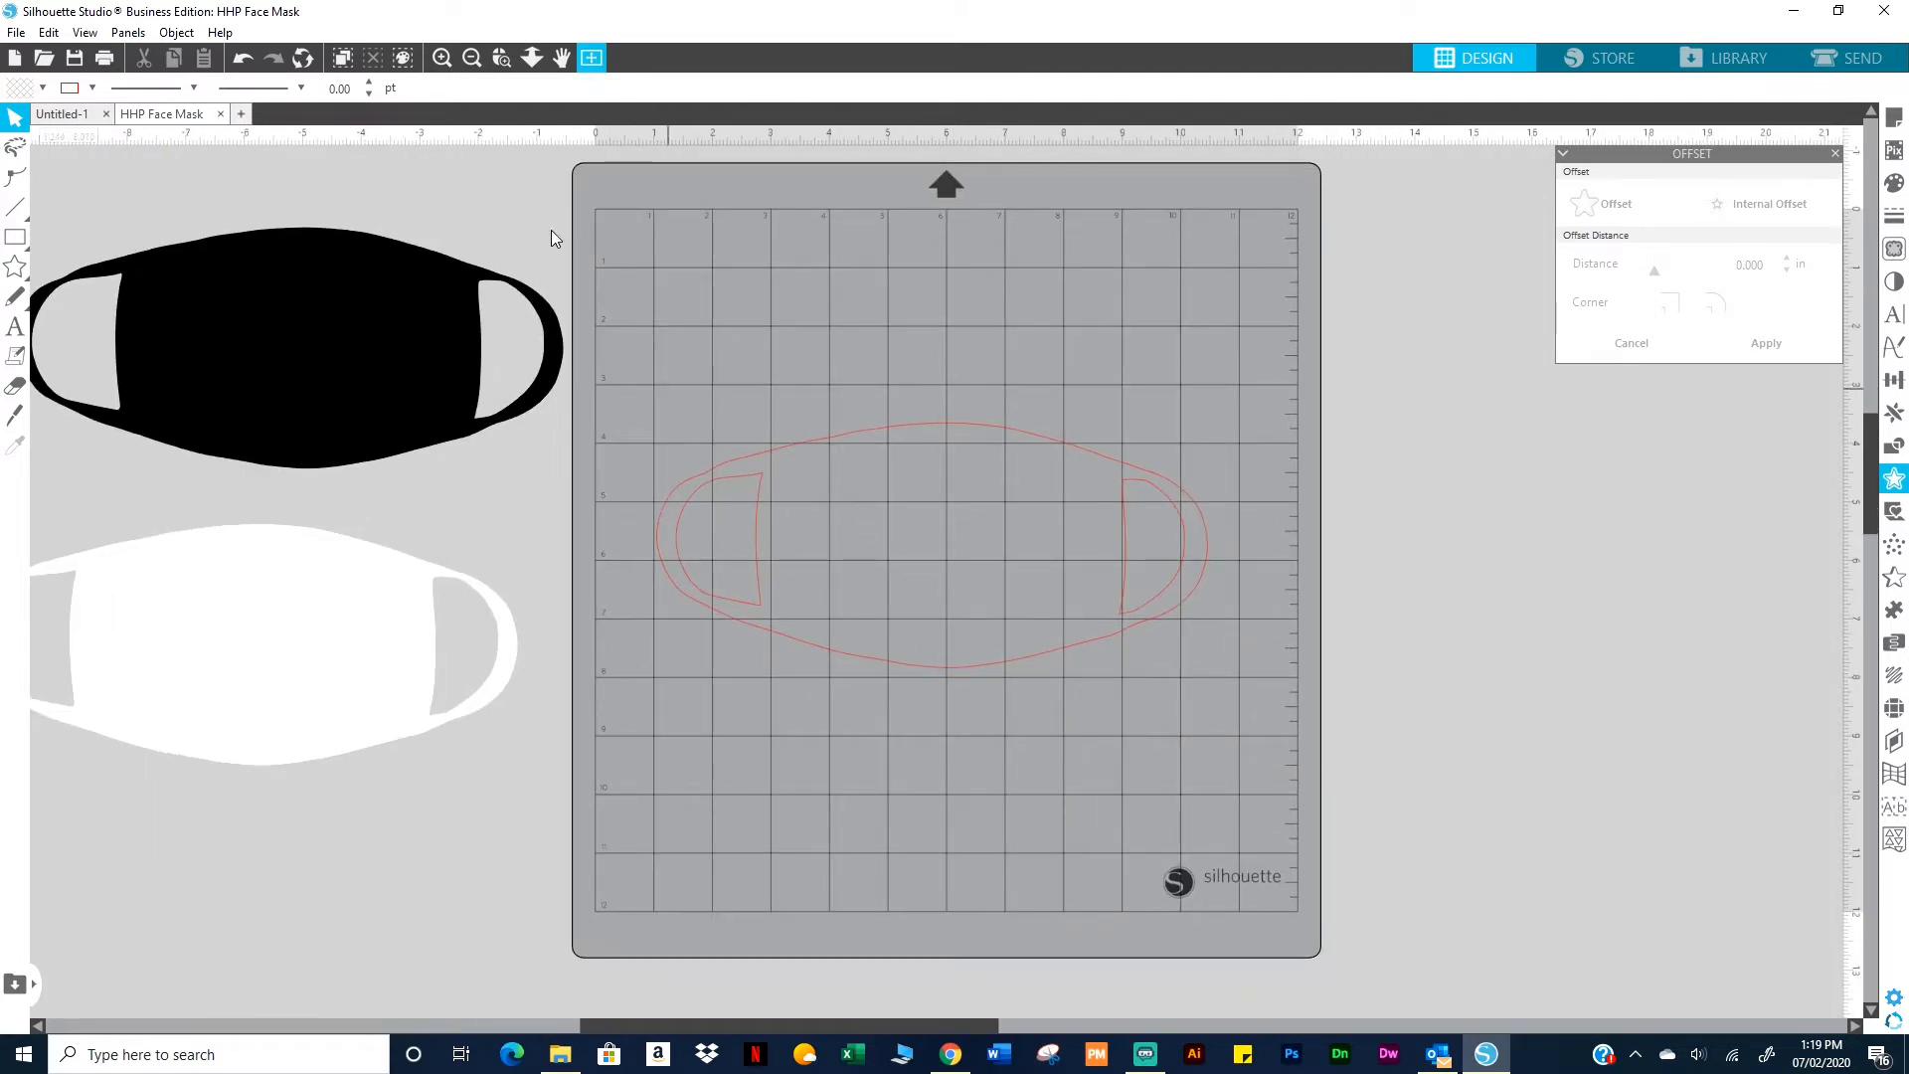
pyautogui.click(443, 57)
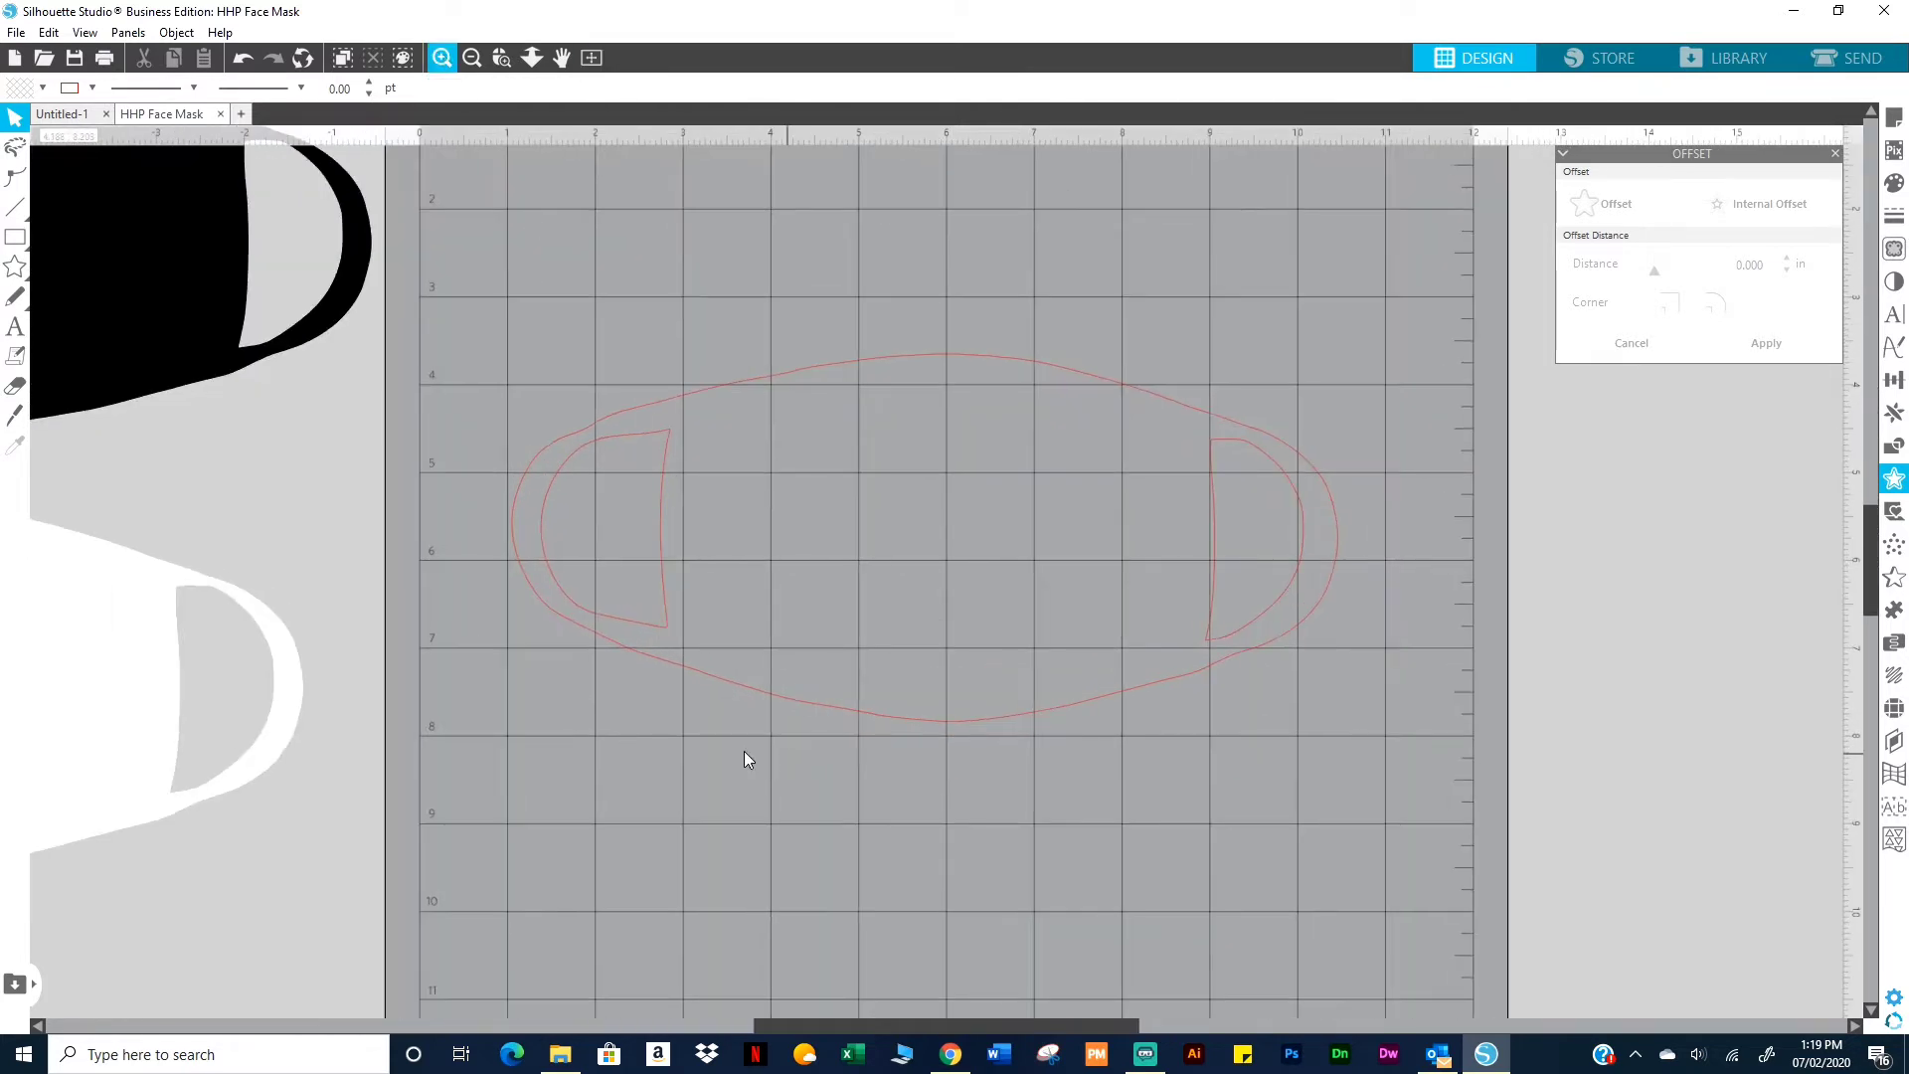
pyautogui.click(1265, 442)
pyautogui.click(1894, 184)
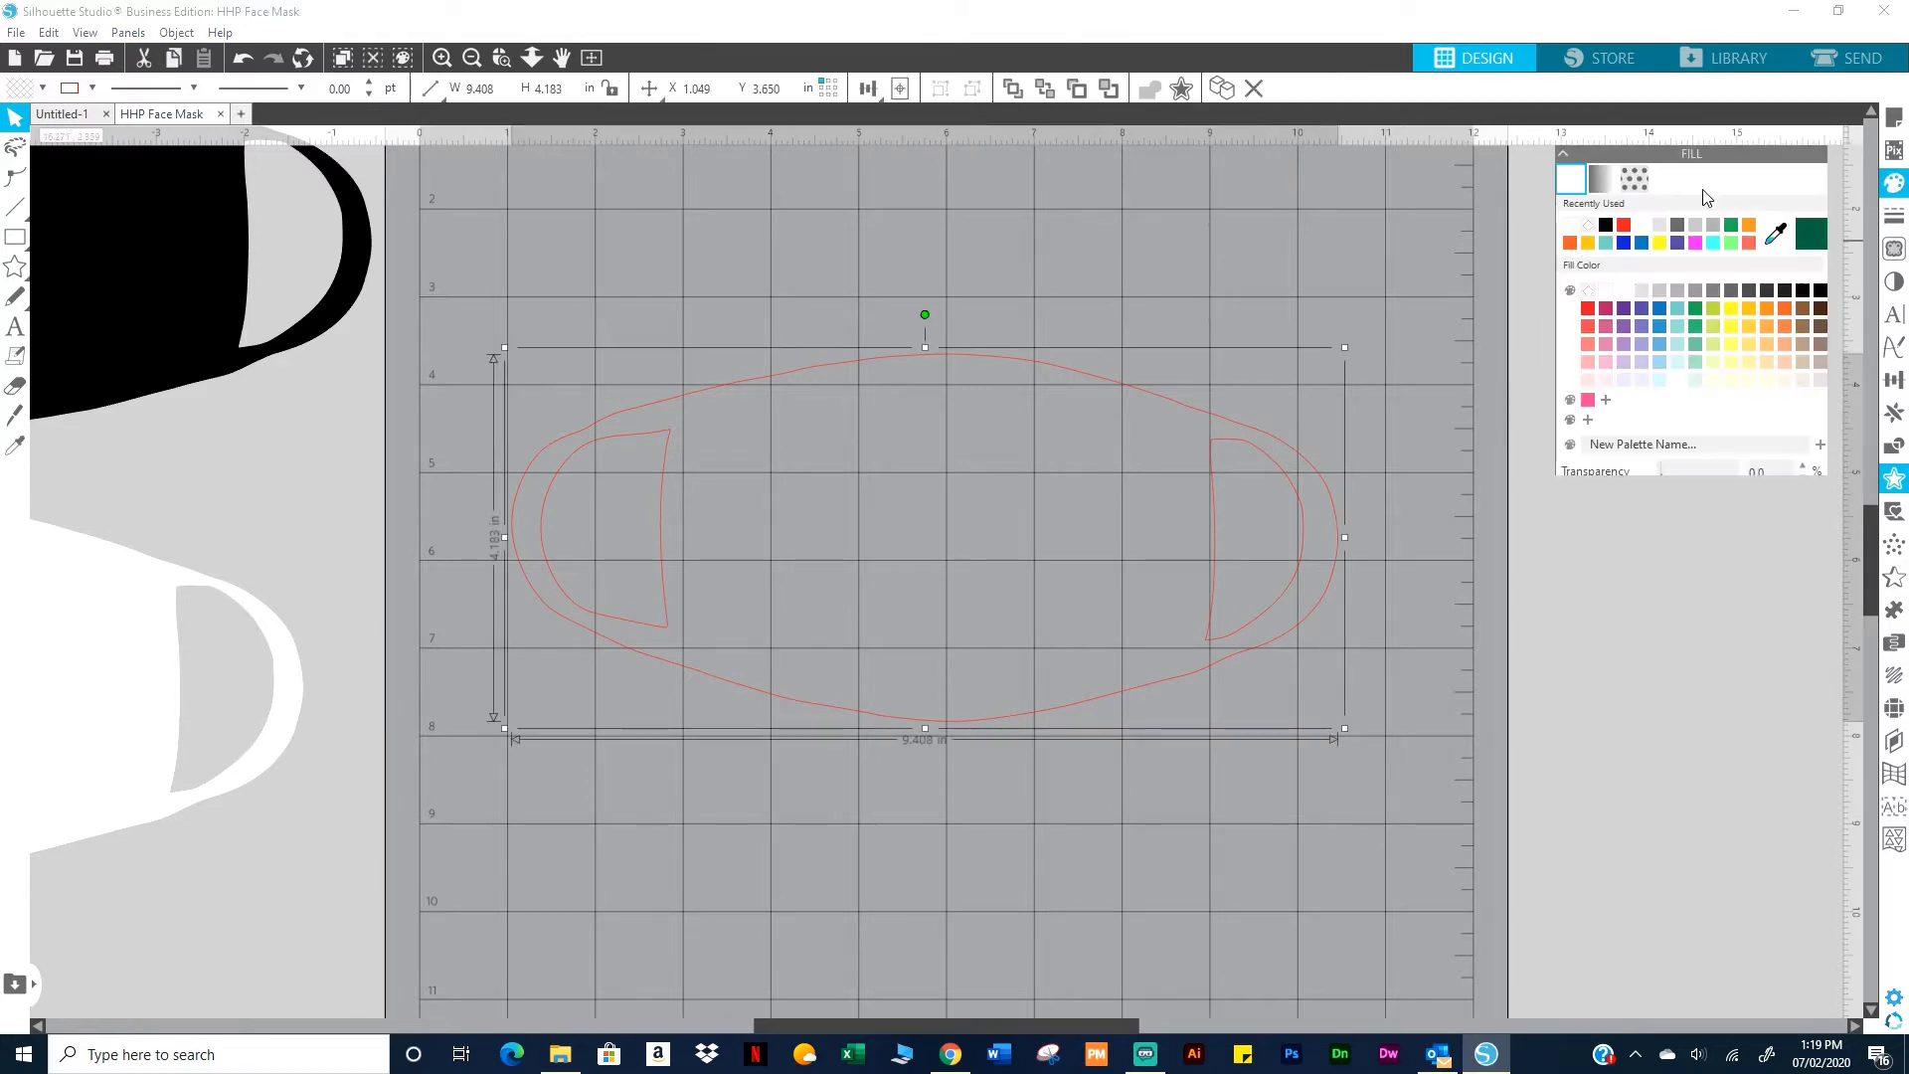
pyautogui.click(1587, 309)
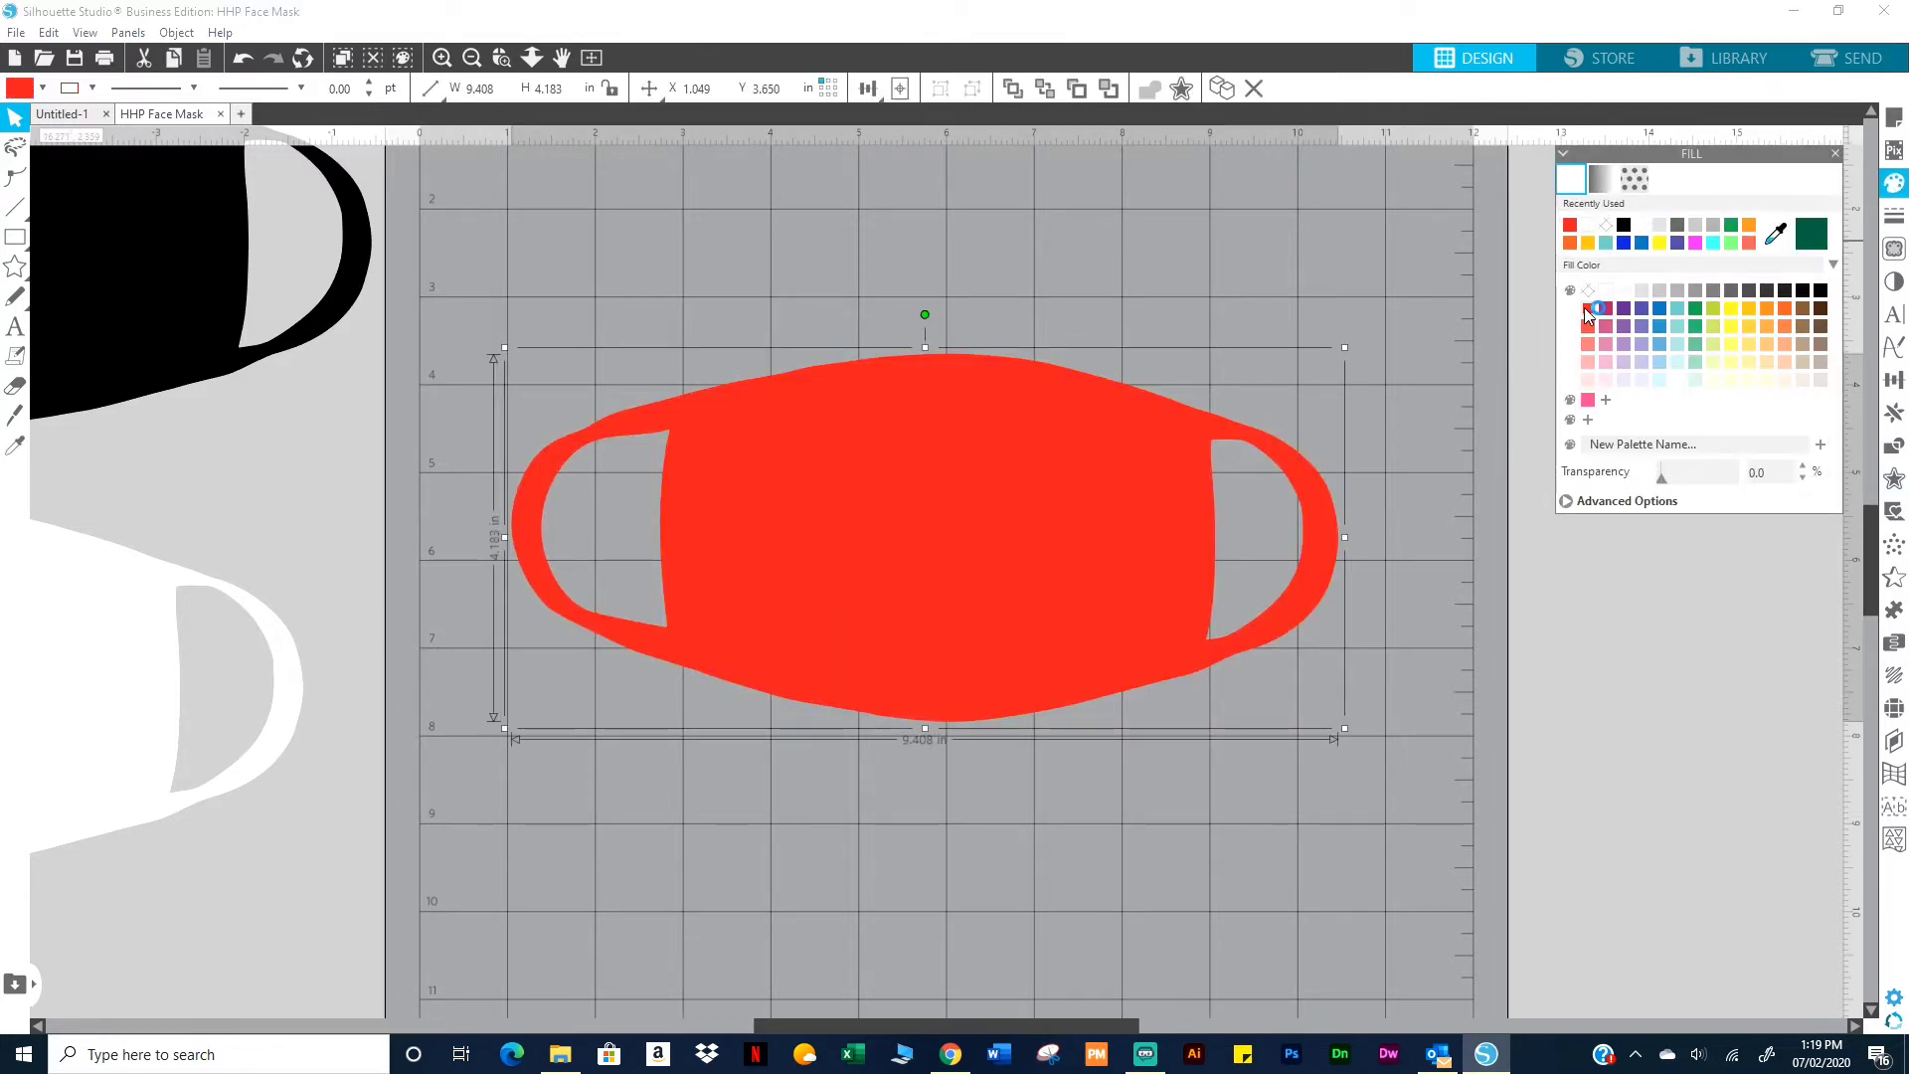
pyautogui.click(1641, 329)
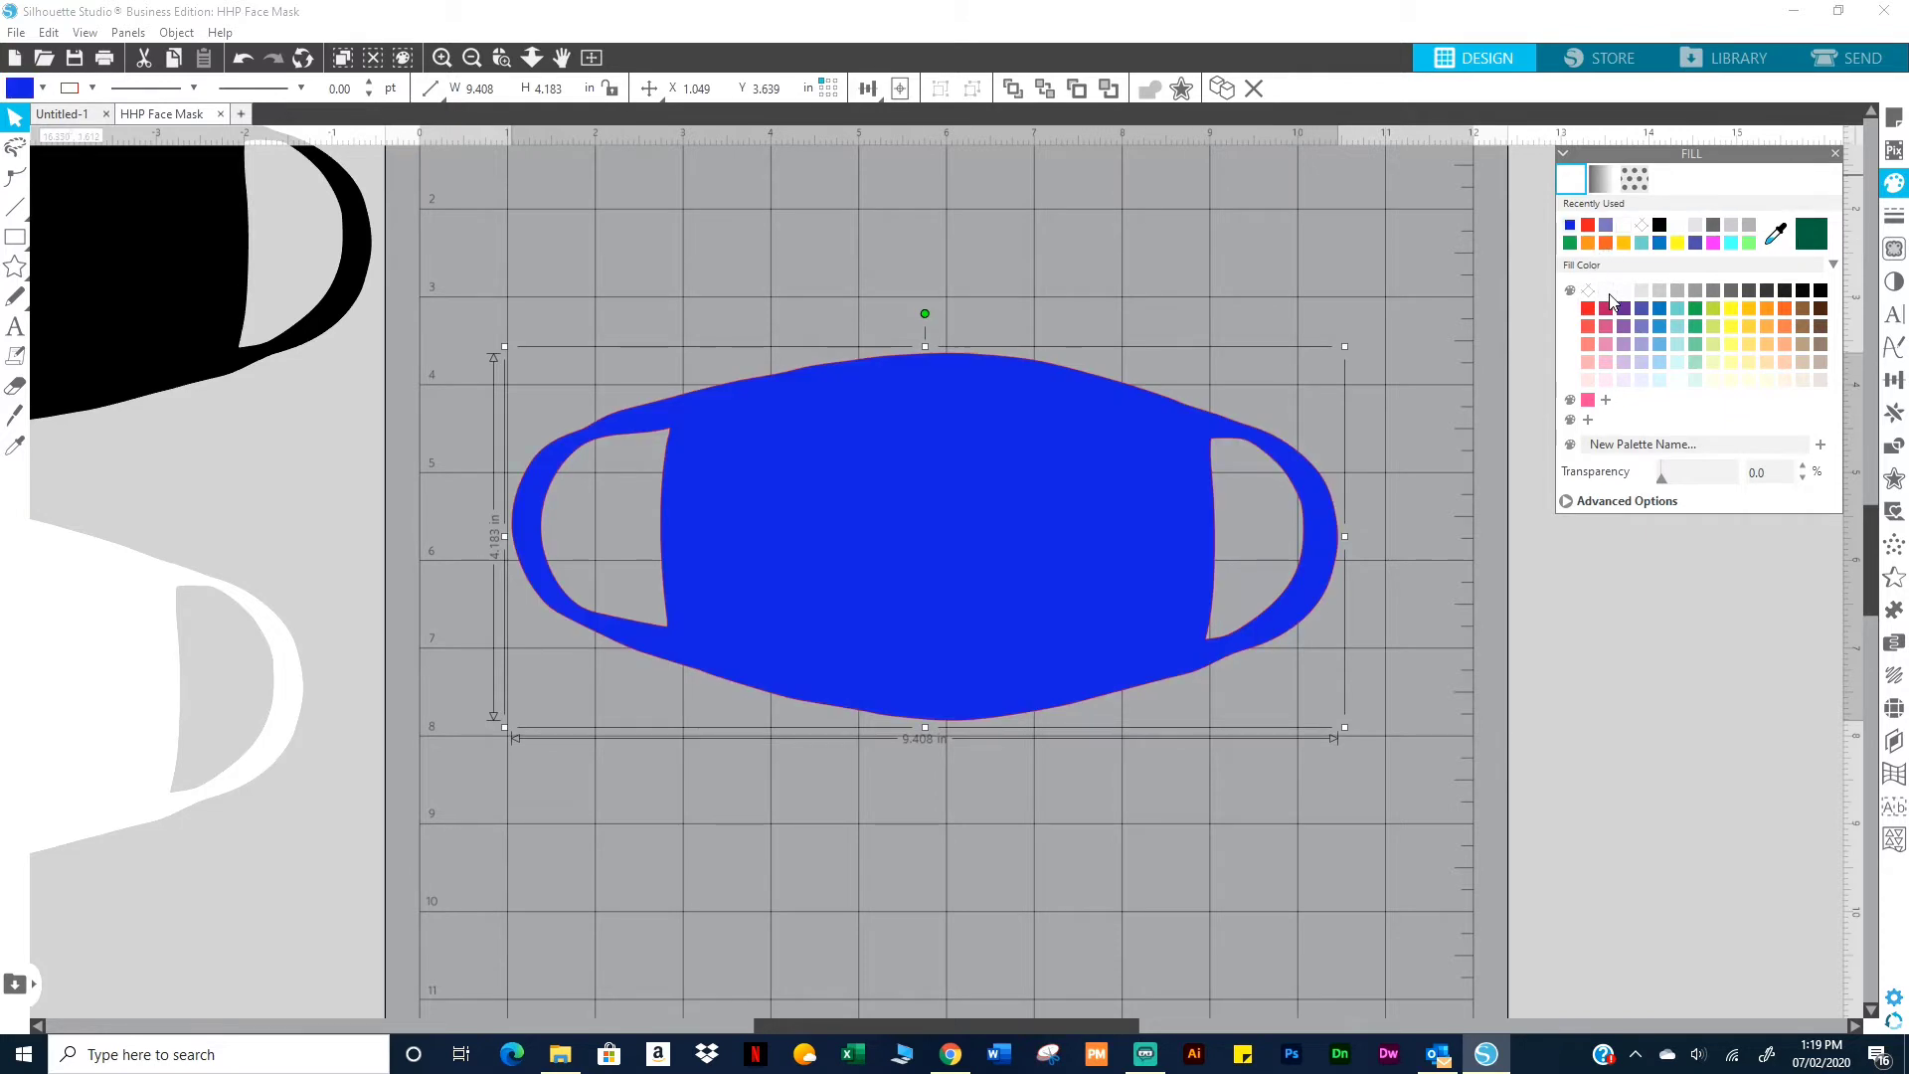
pyautogui.click(1608, 294)
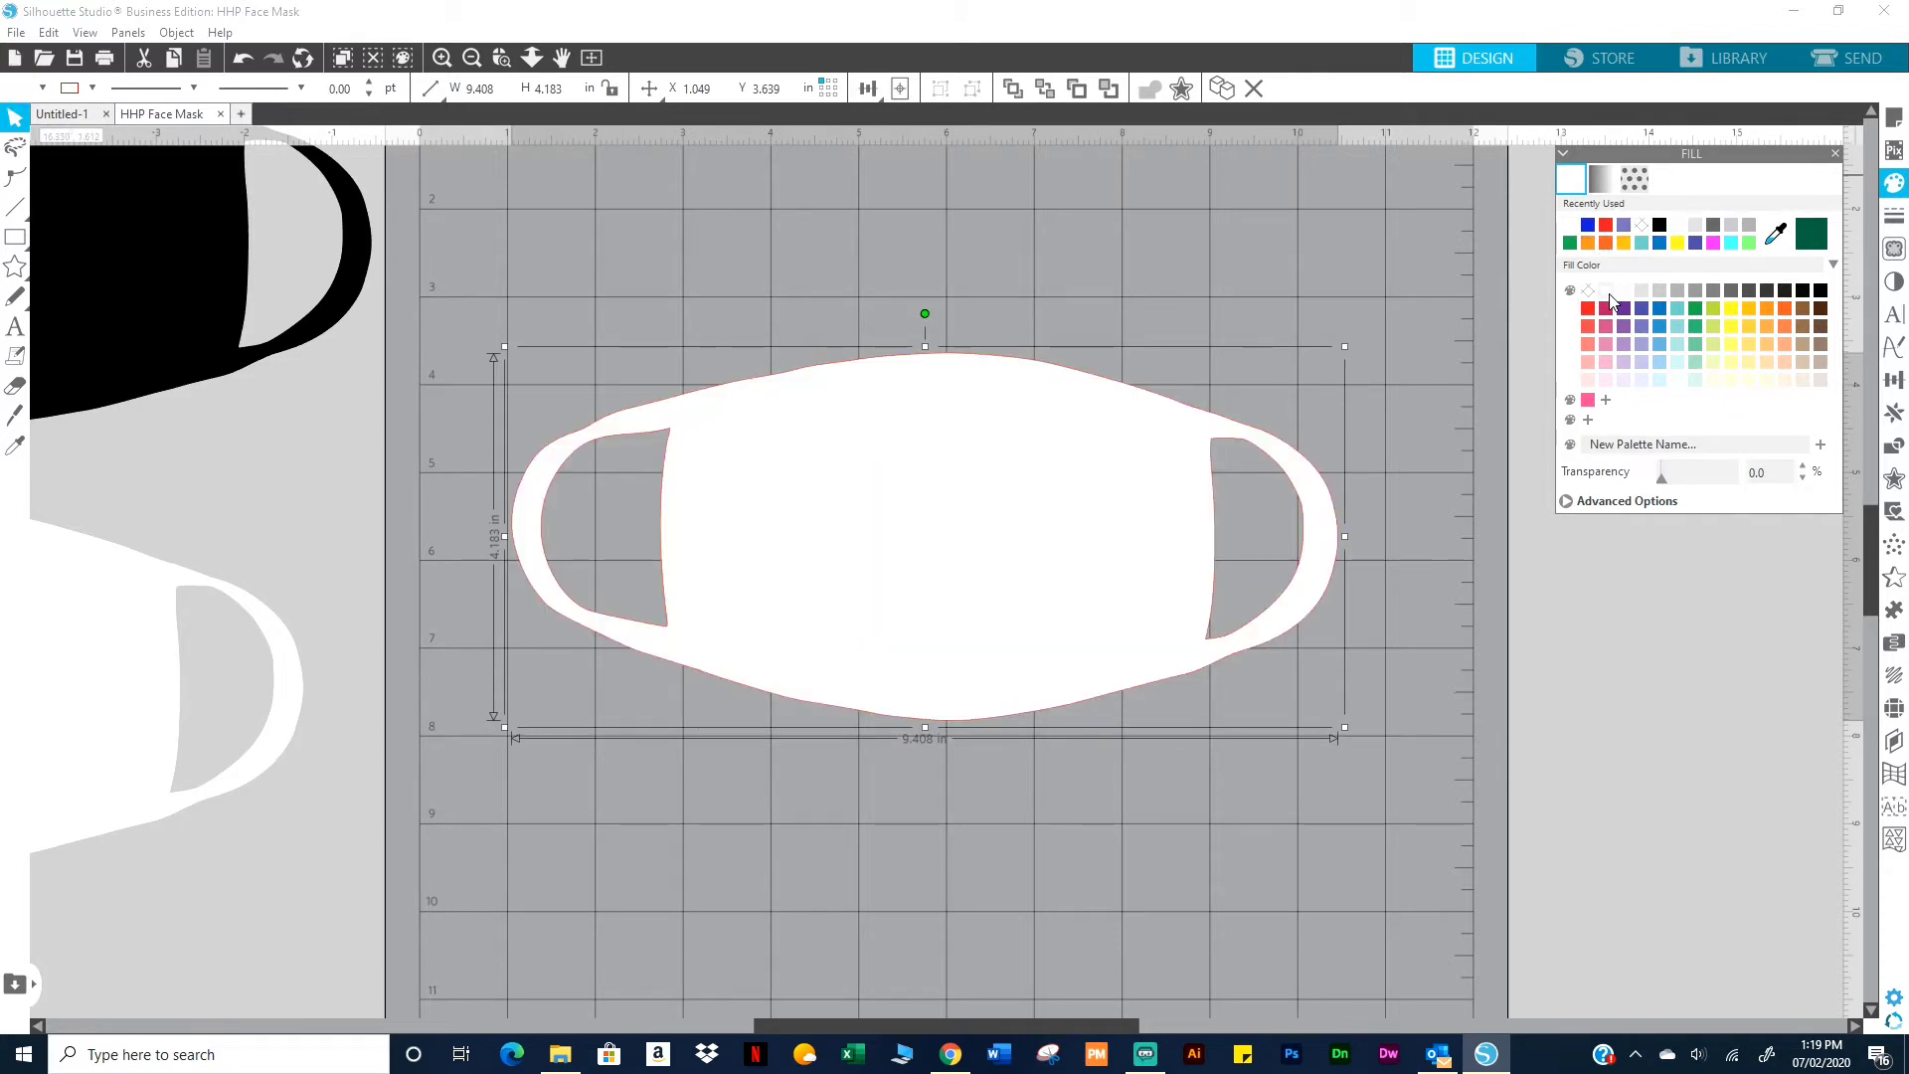
# Step: Edit the offset mask's points, moving the left ear cutout's two inner corners across to the right cutout's inner corners
pyautogui.doubleClick(667, 637)
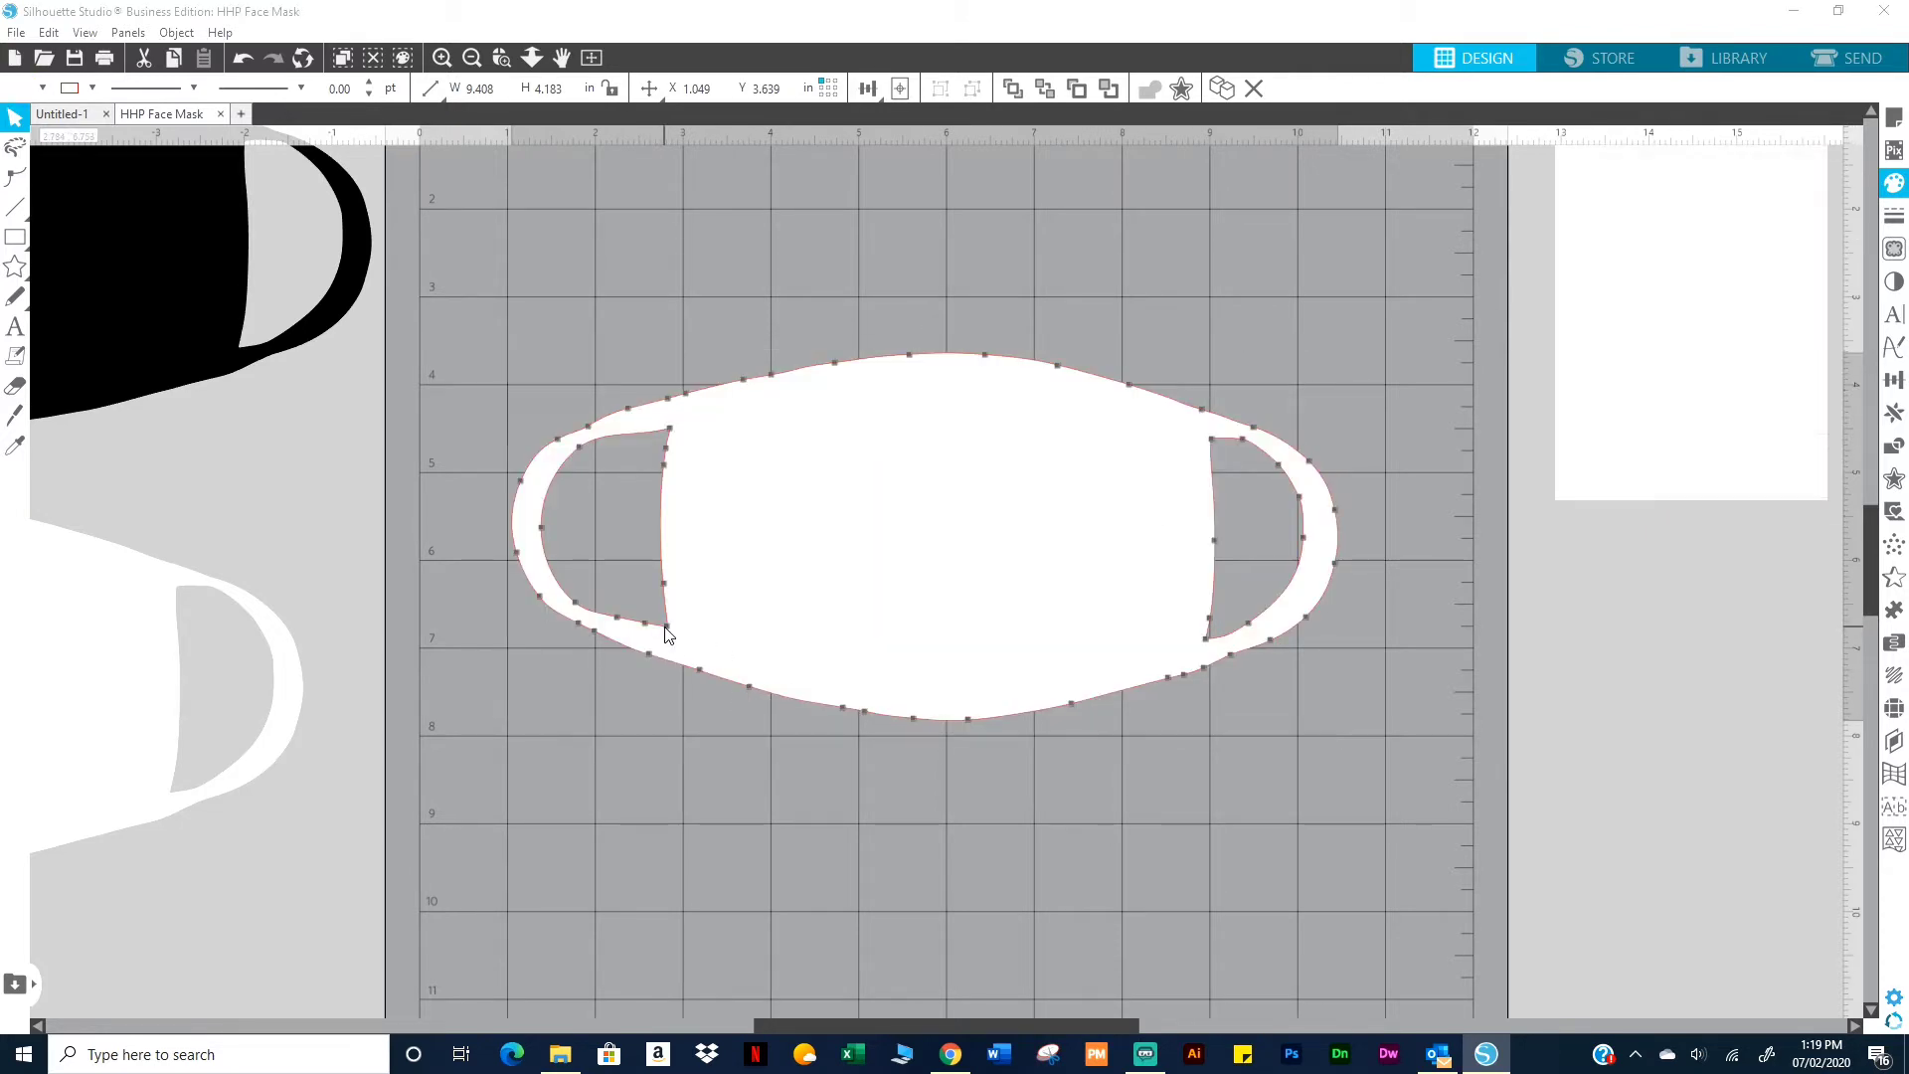
pyautogui.moveTo(676, 632); pyautogui.dragTo(1211, 646)
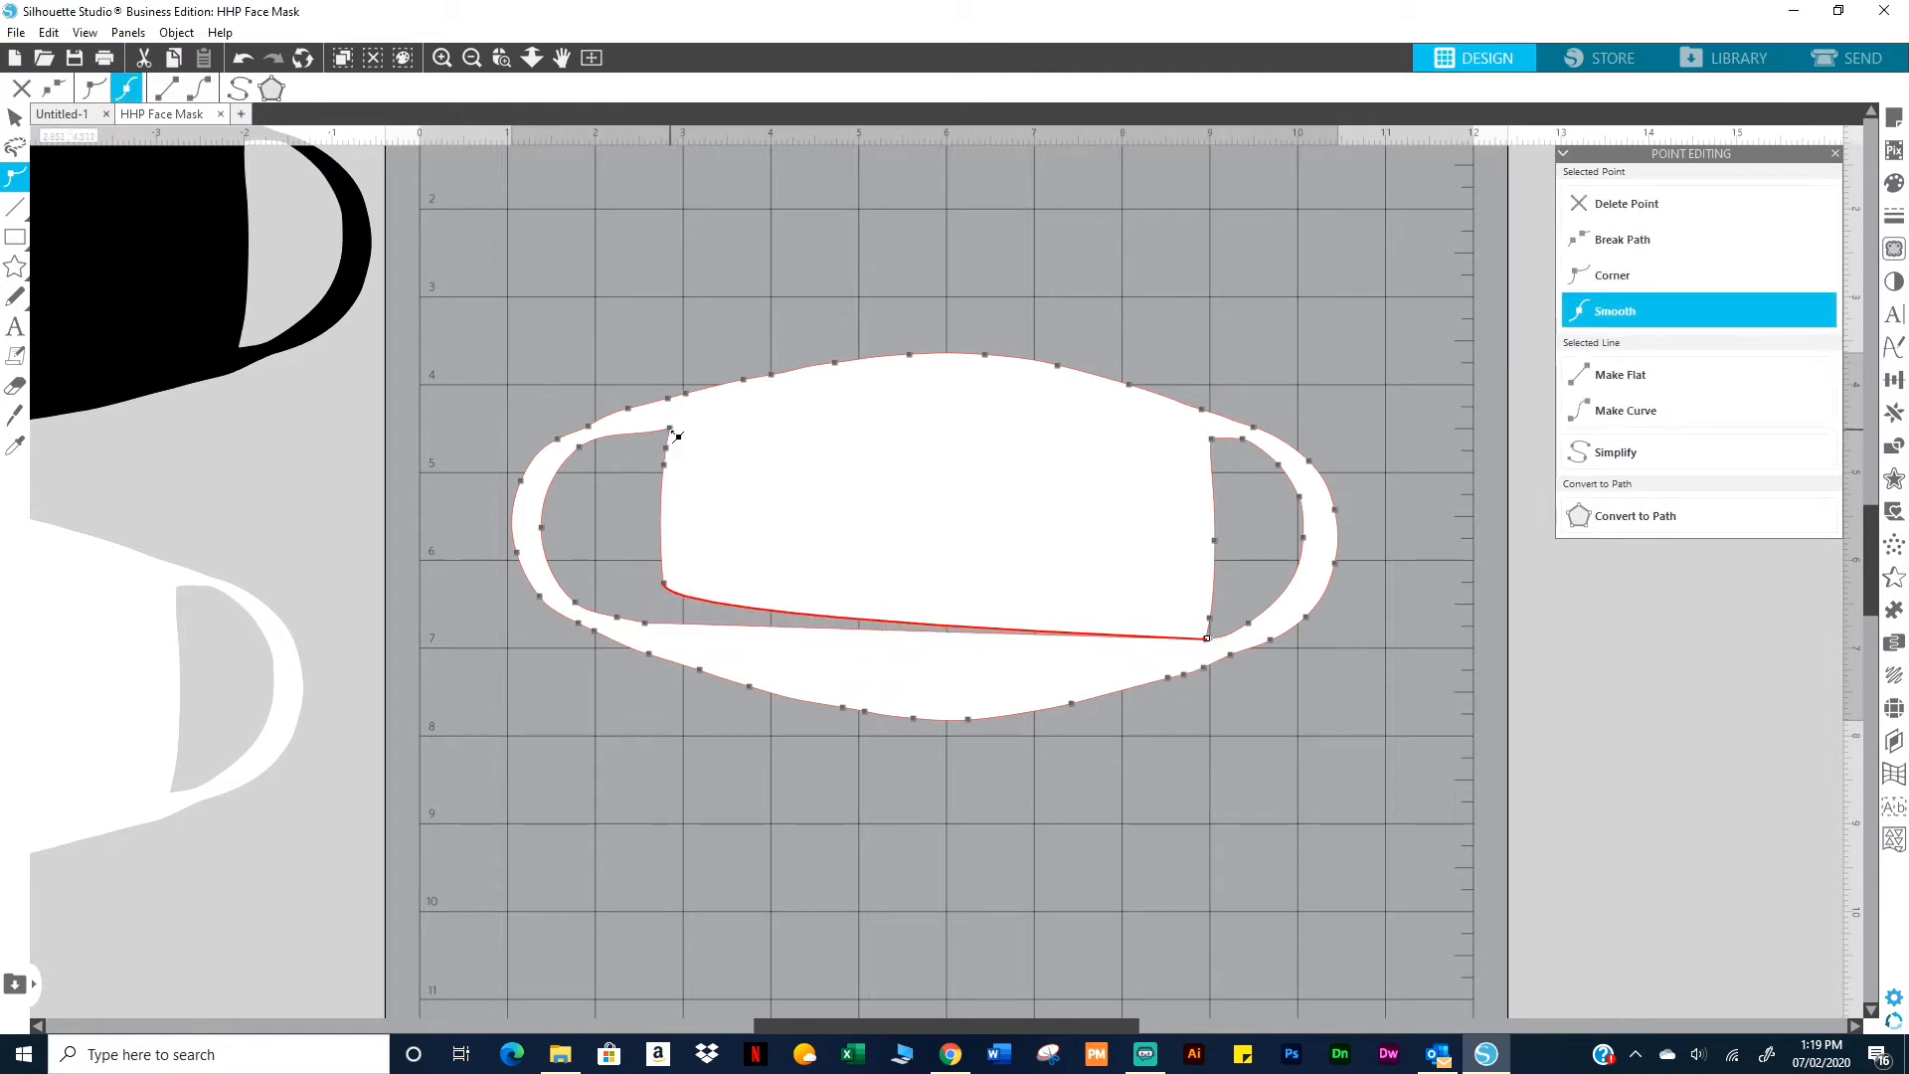
pyautogui.click(673, 429)
pyautogui.moveTo(673, 429)
pyautogui.mouseDown()
pyautogui.moveTo(994, 398)
pyautogui.moveTo(1191, 419)
pyautogui.moveTo(1220, 447)
pyautogui.mouseUp()
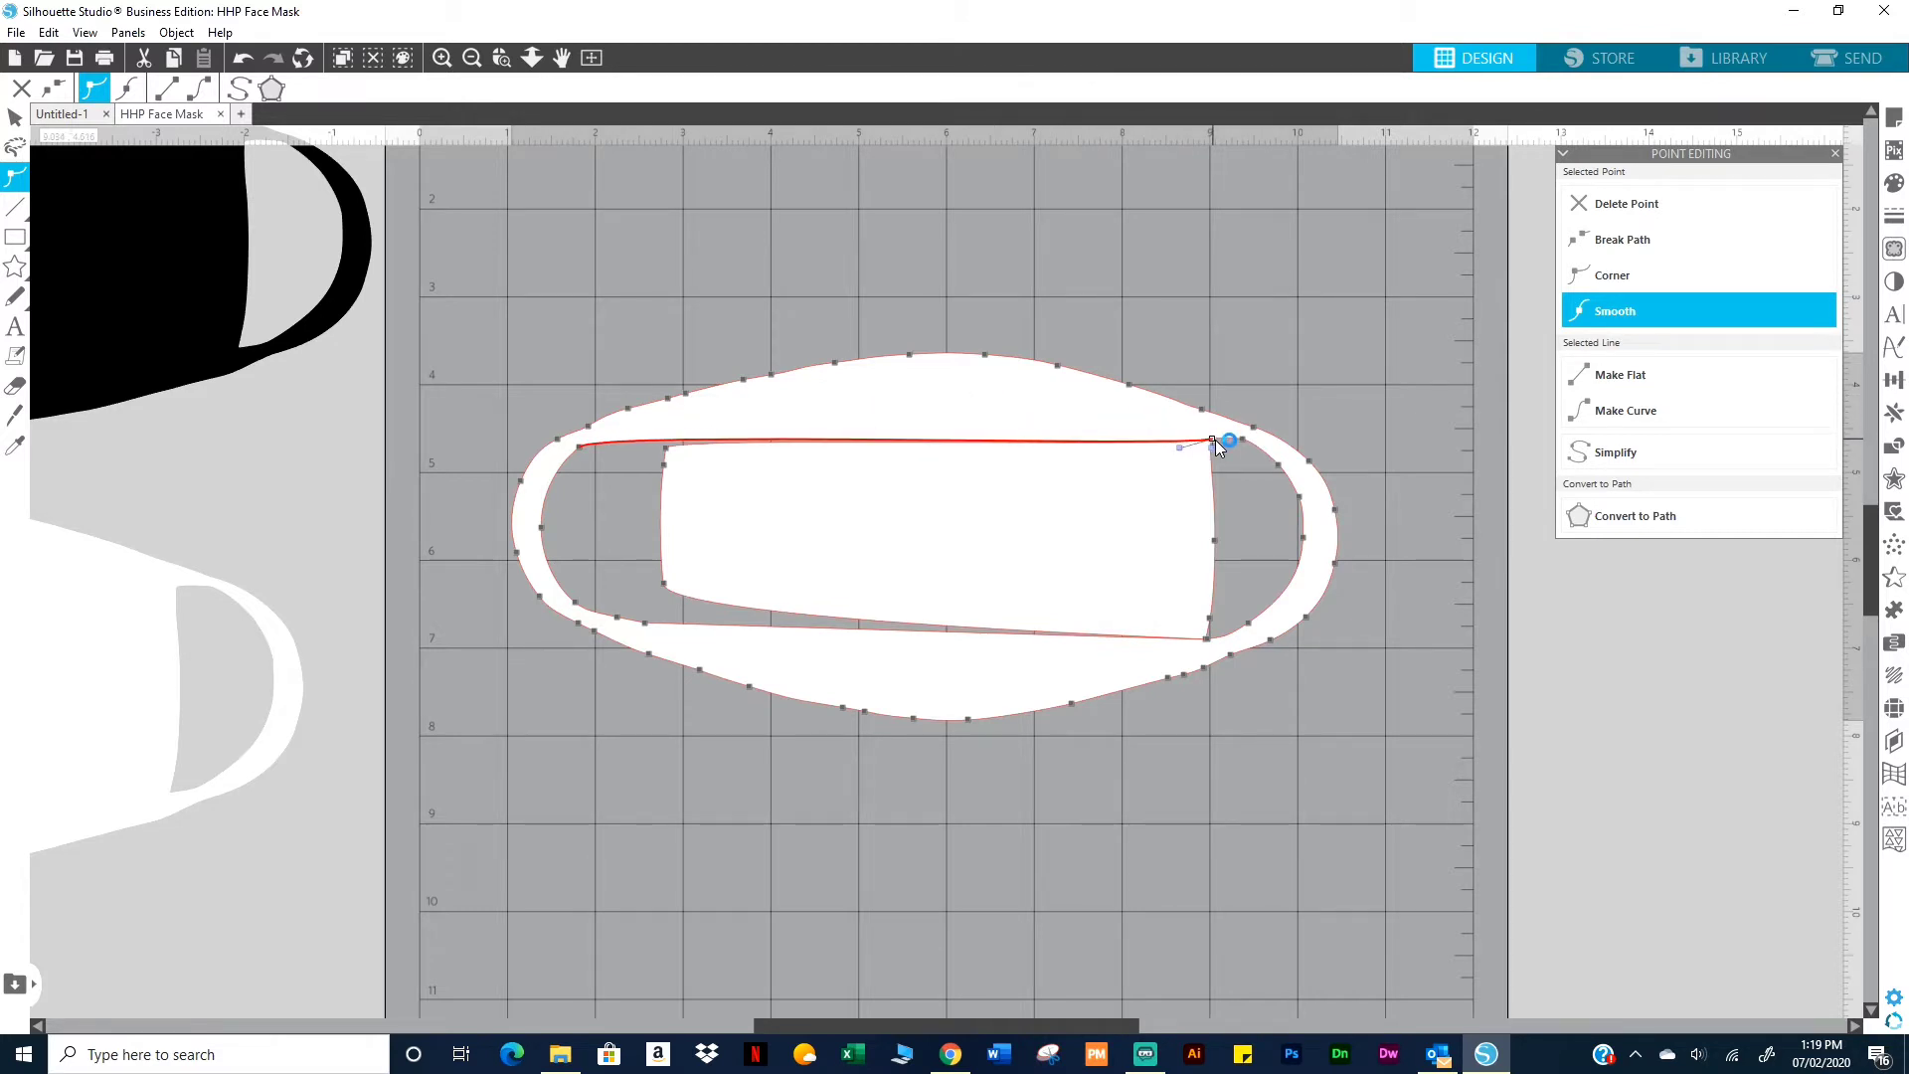
pyautogui.moveTo(1213, 438); pyautogui.dragTo(1213, 436)
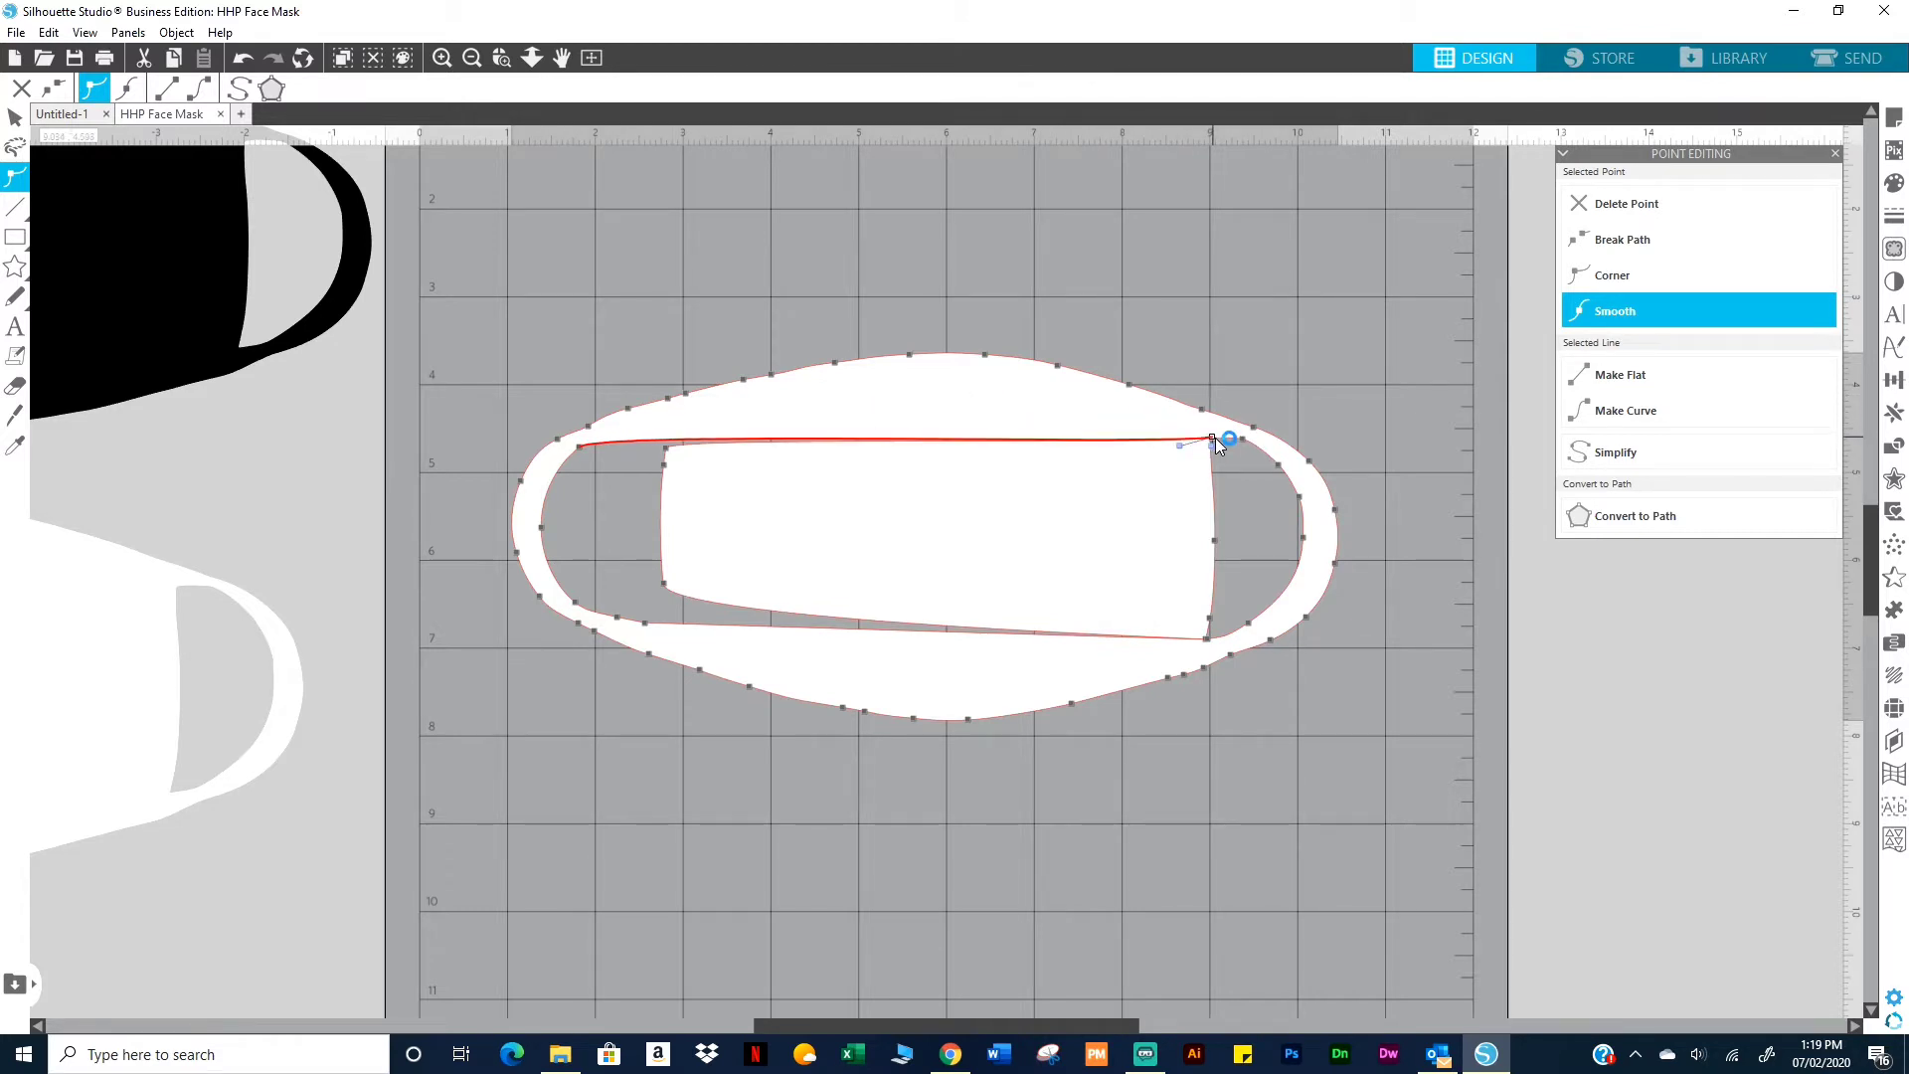
# Step: Delete the points remaining along the left ear cutout's inner edge so its opening extends across the mask
pyautogui.click(666, 586)
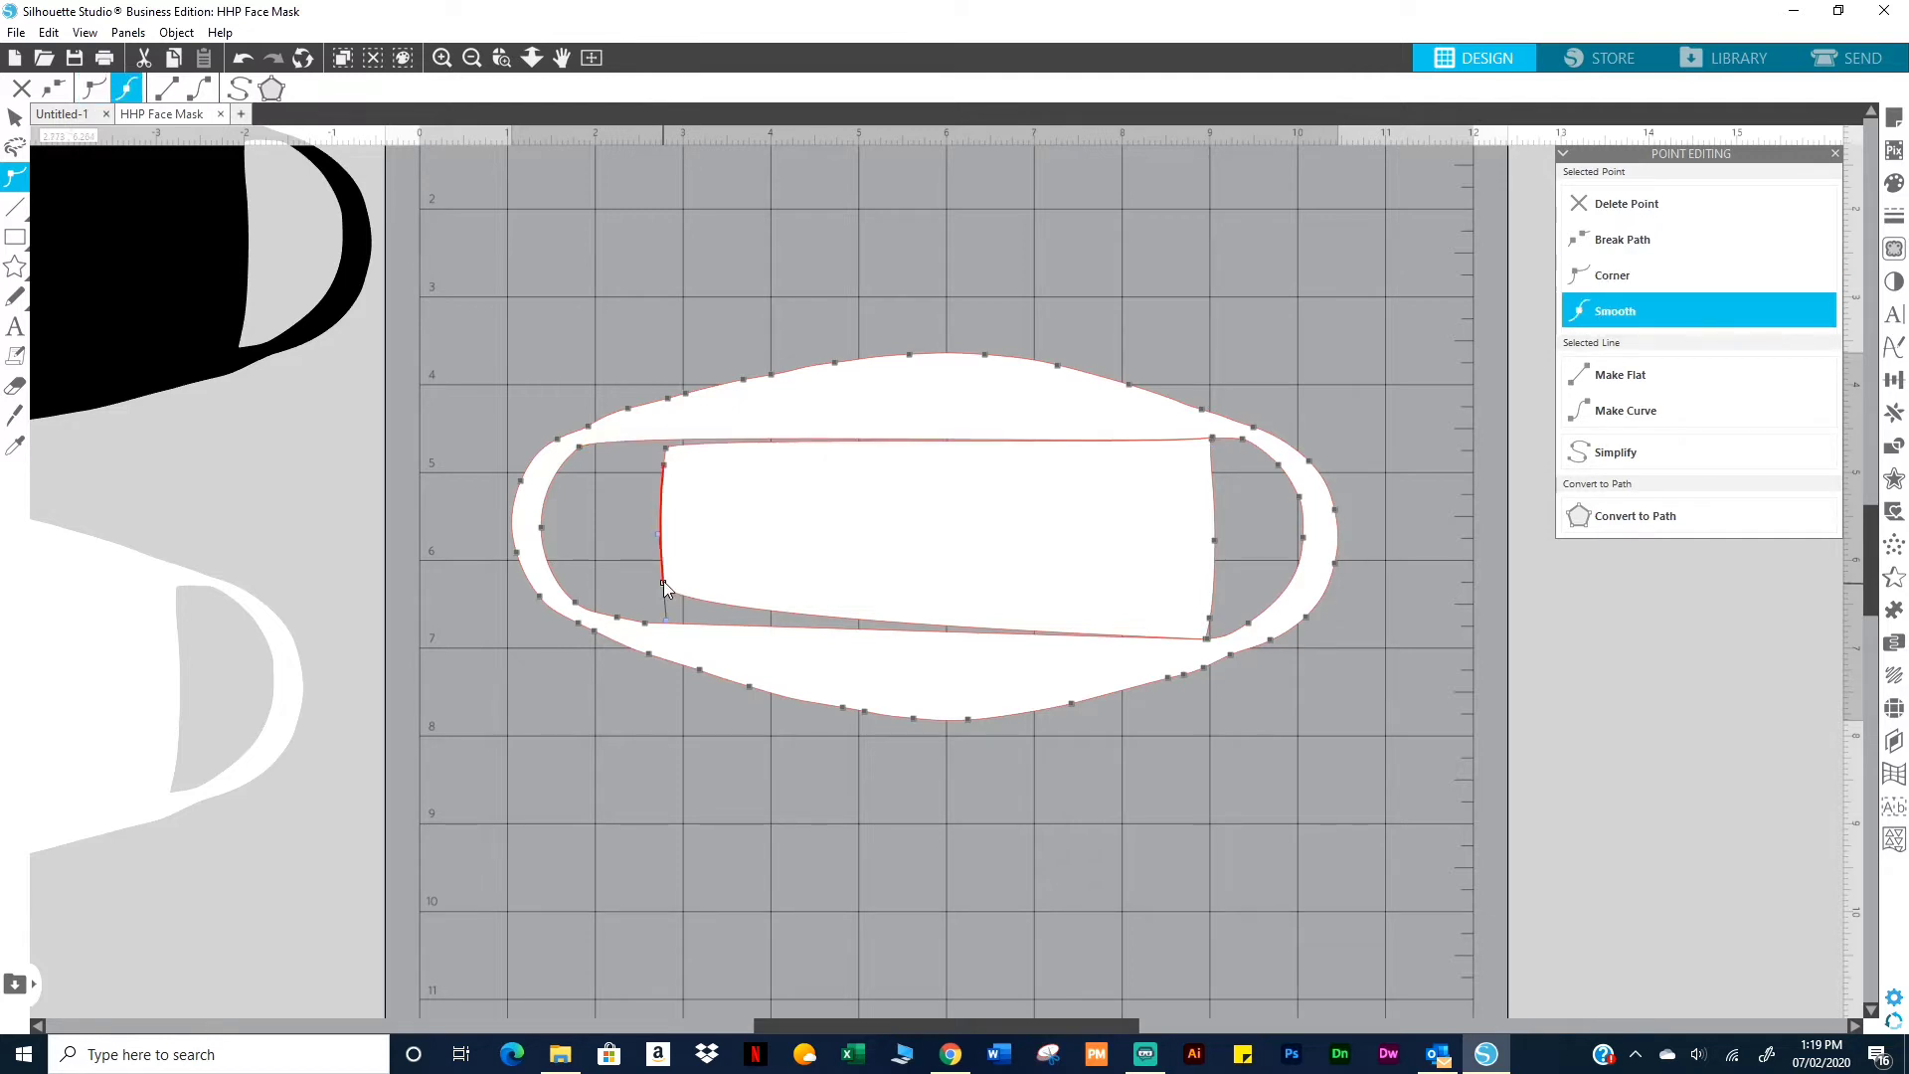
pyautogui.press('Delete')
pyautogui.press('Delete')
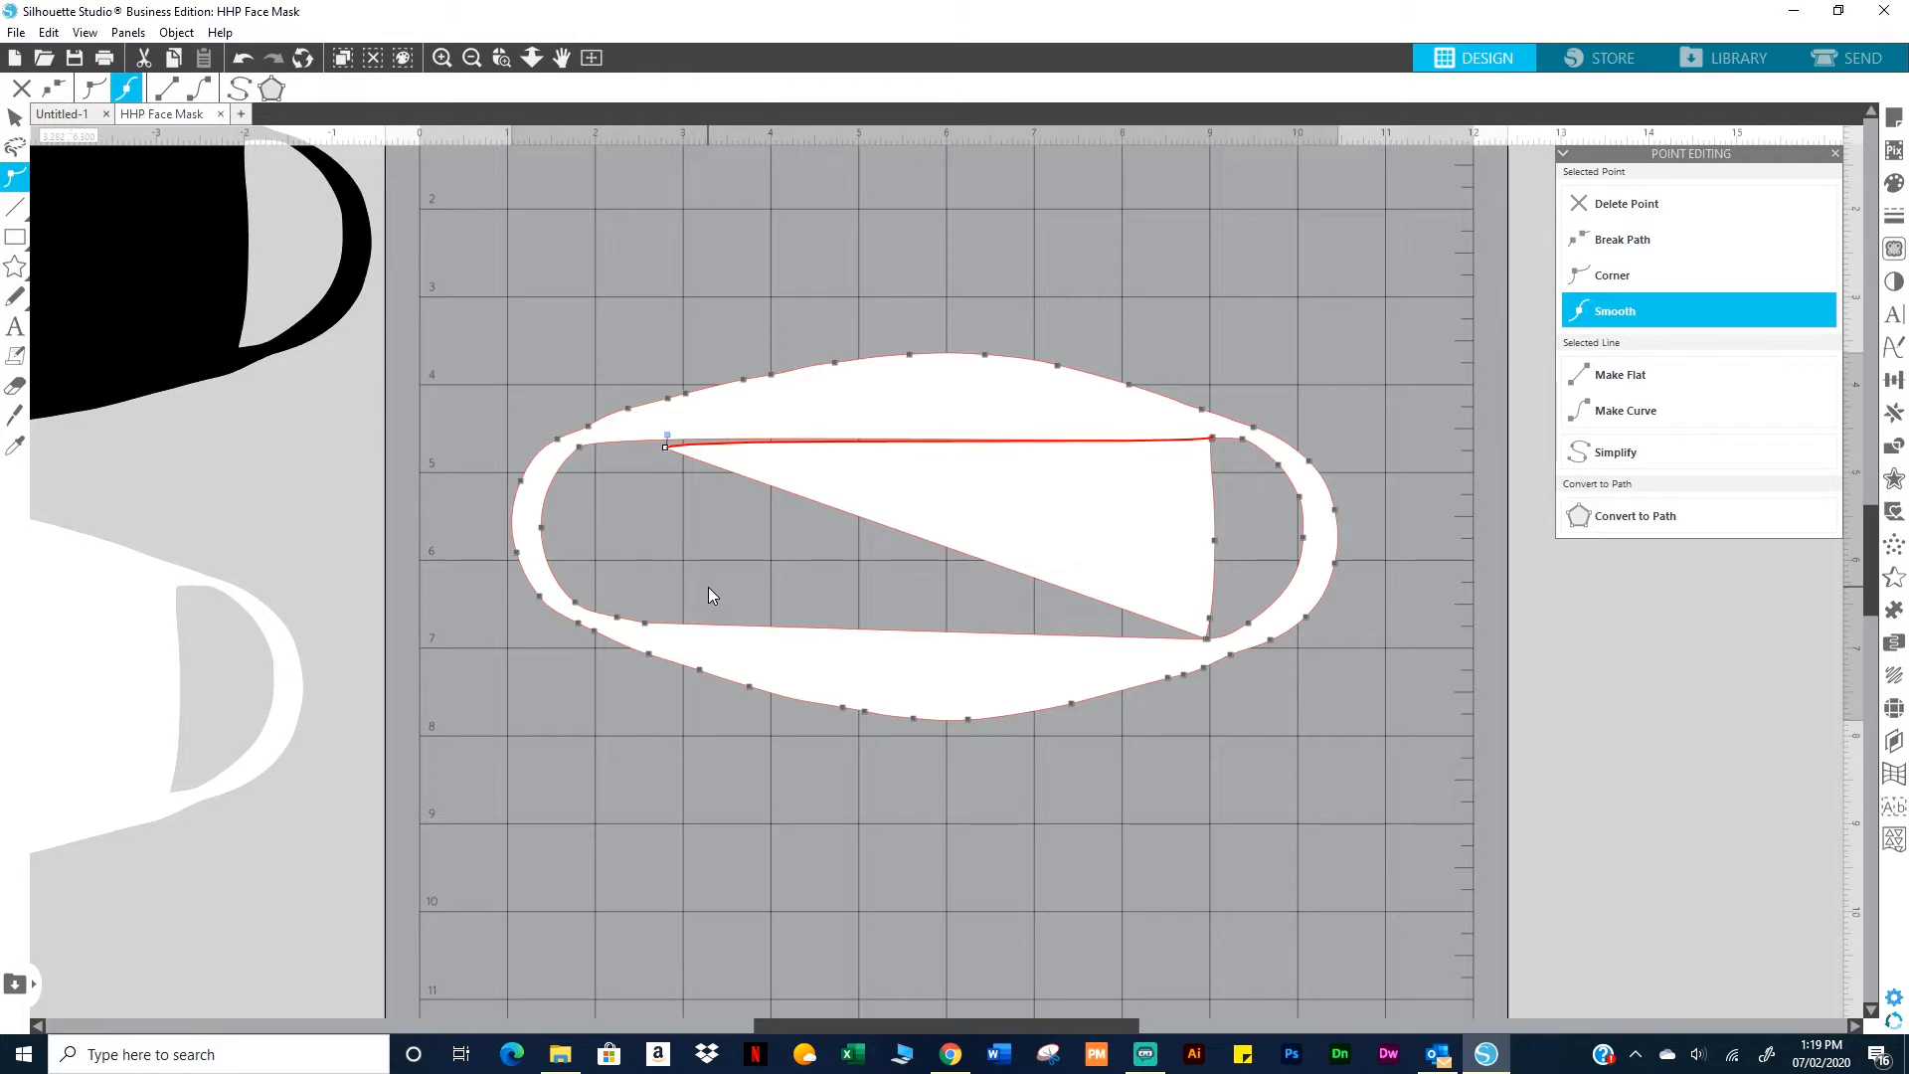
pyautogui.press('Delete')
pyautogui.press('Delete')
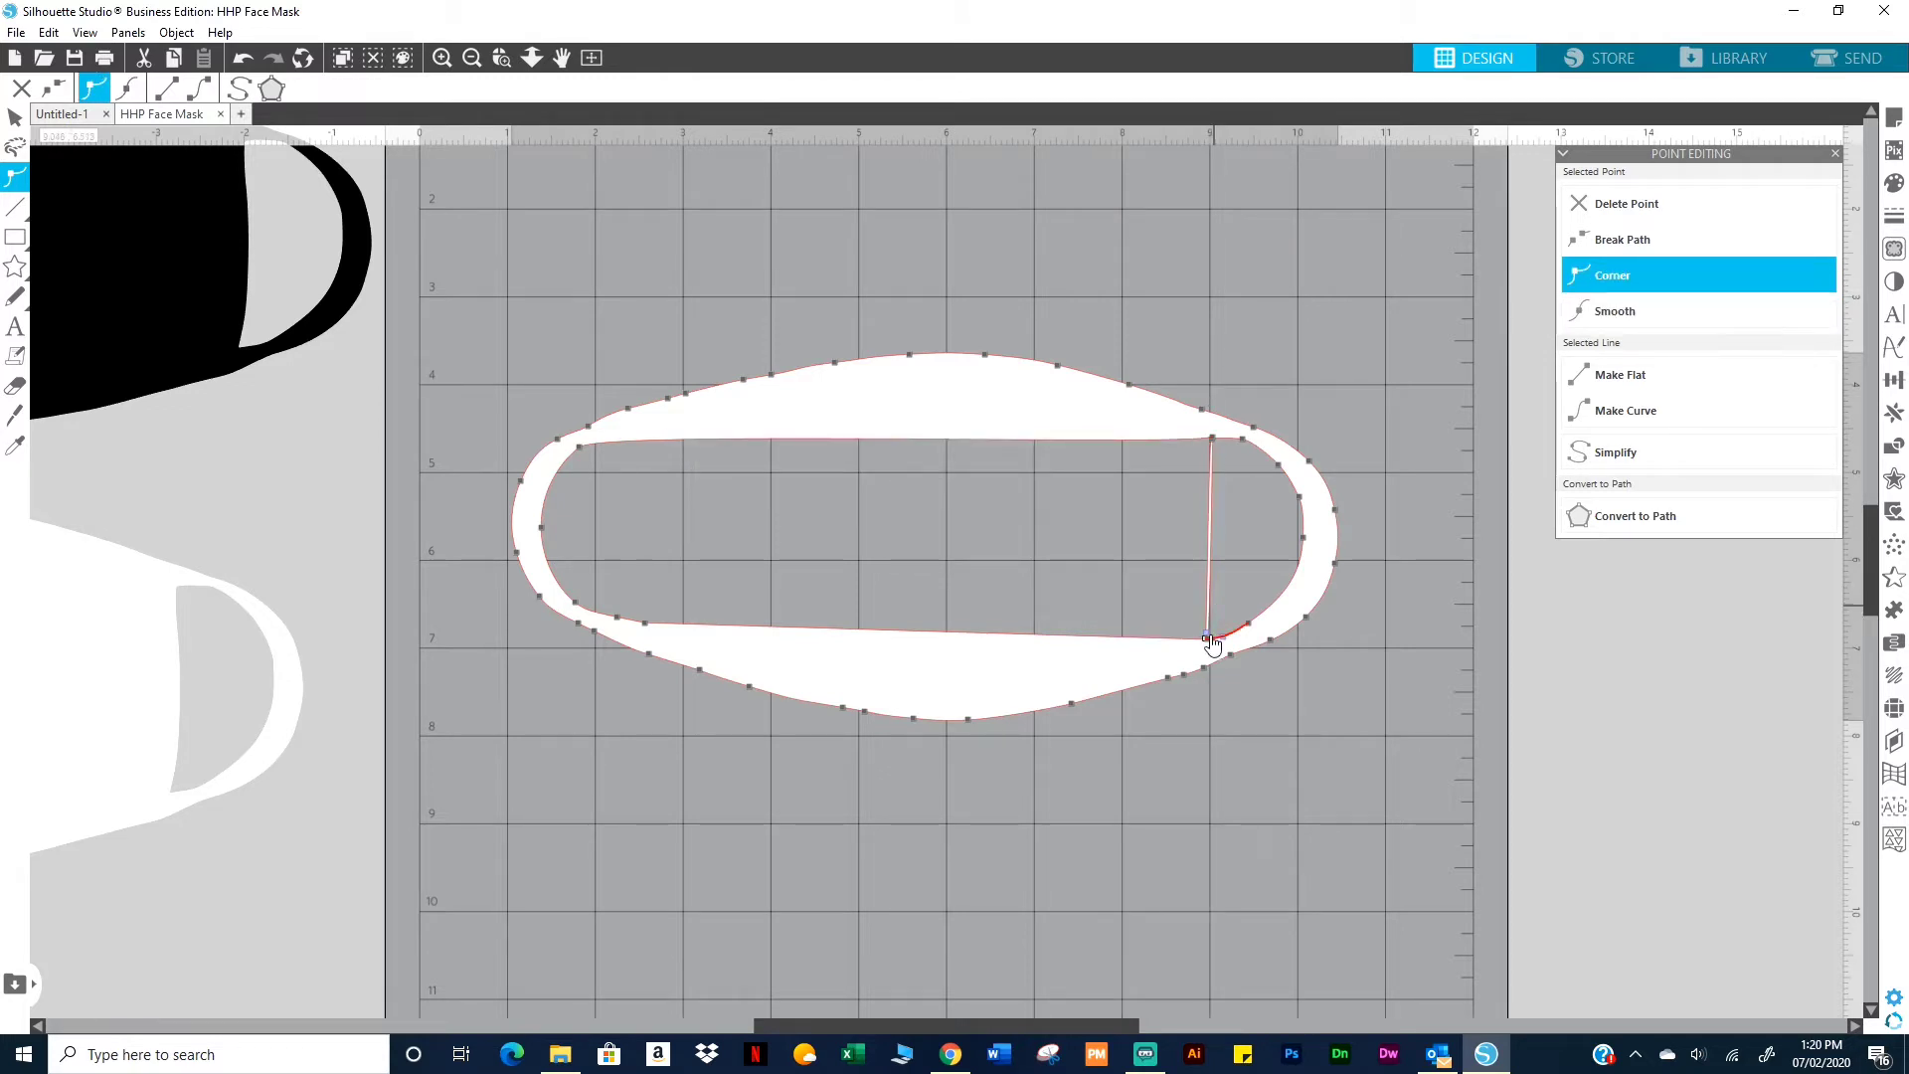
# Step: Delete all points of the right ear cutout and nudge the large opening's lower right corner slightly inward and up
pyautogui.press('Delete')
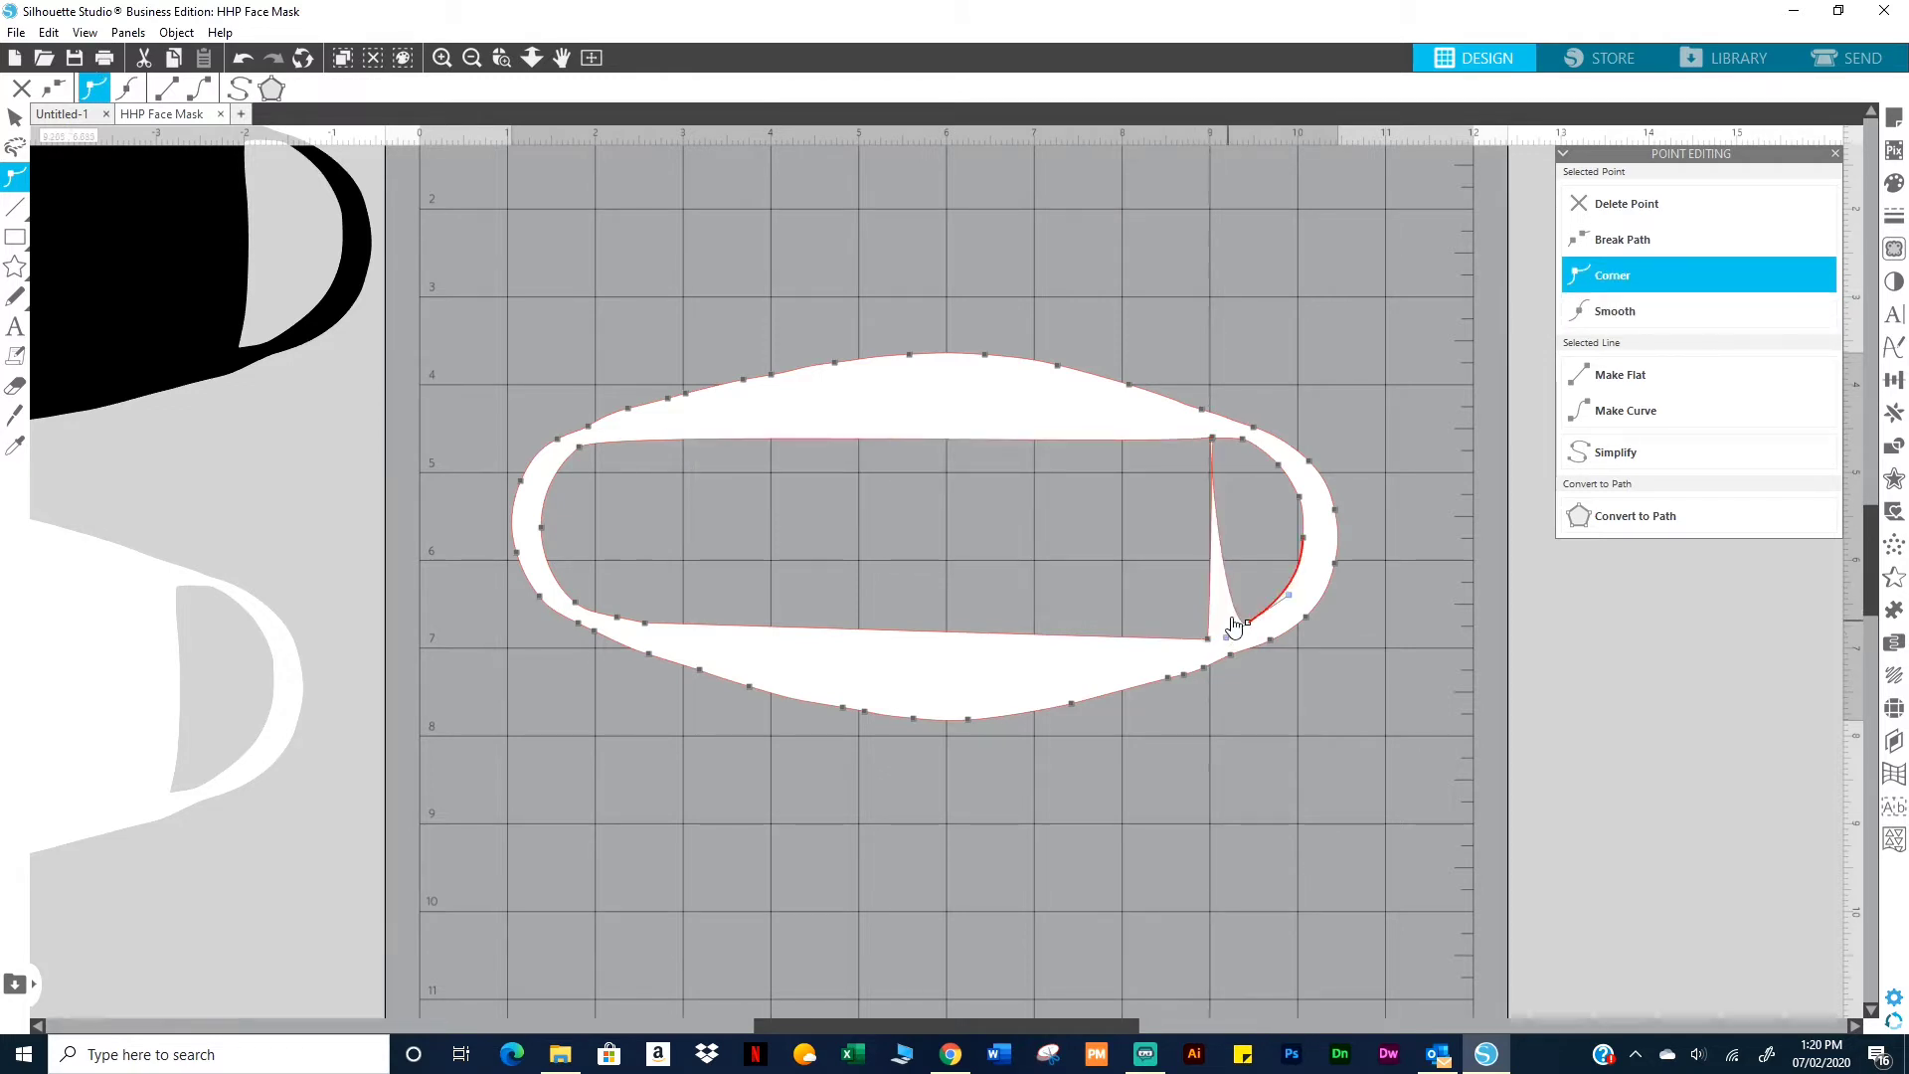
pyautogui.click(1211, 439)
pyautogui.press('Delete')
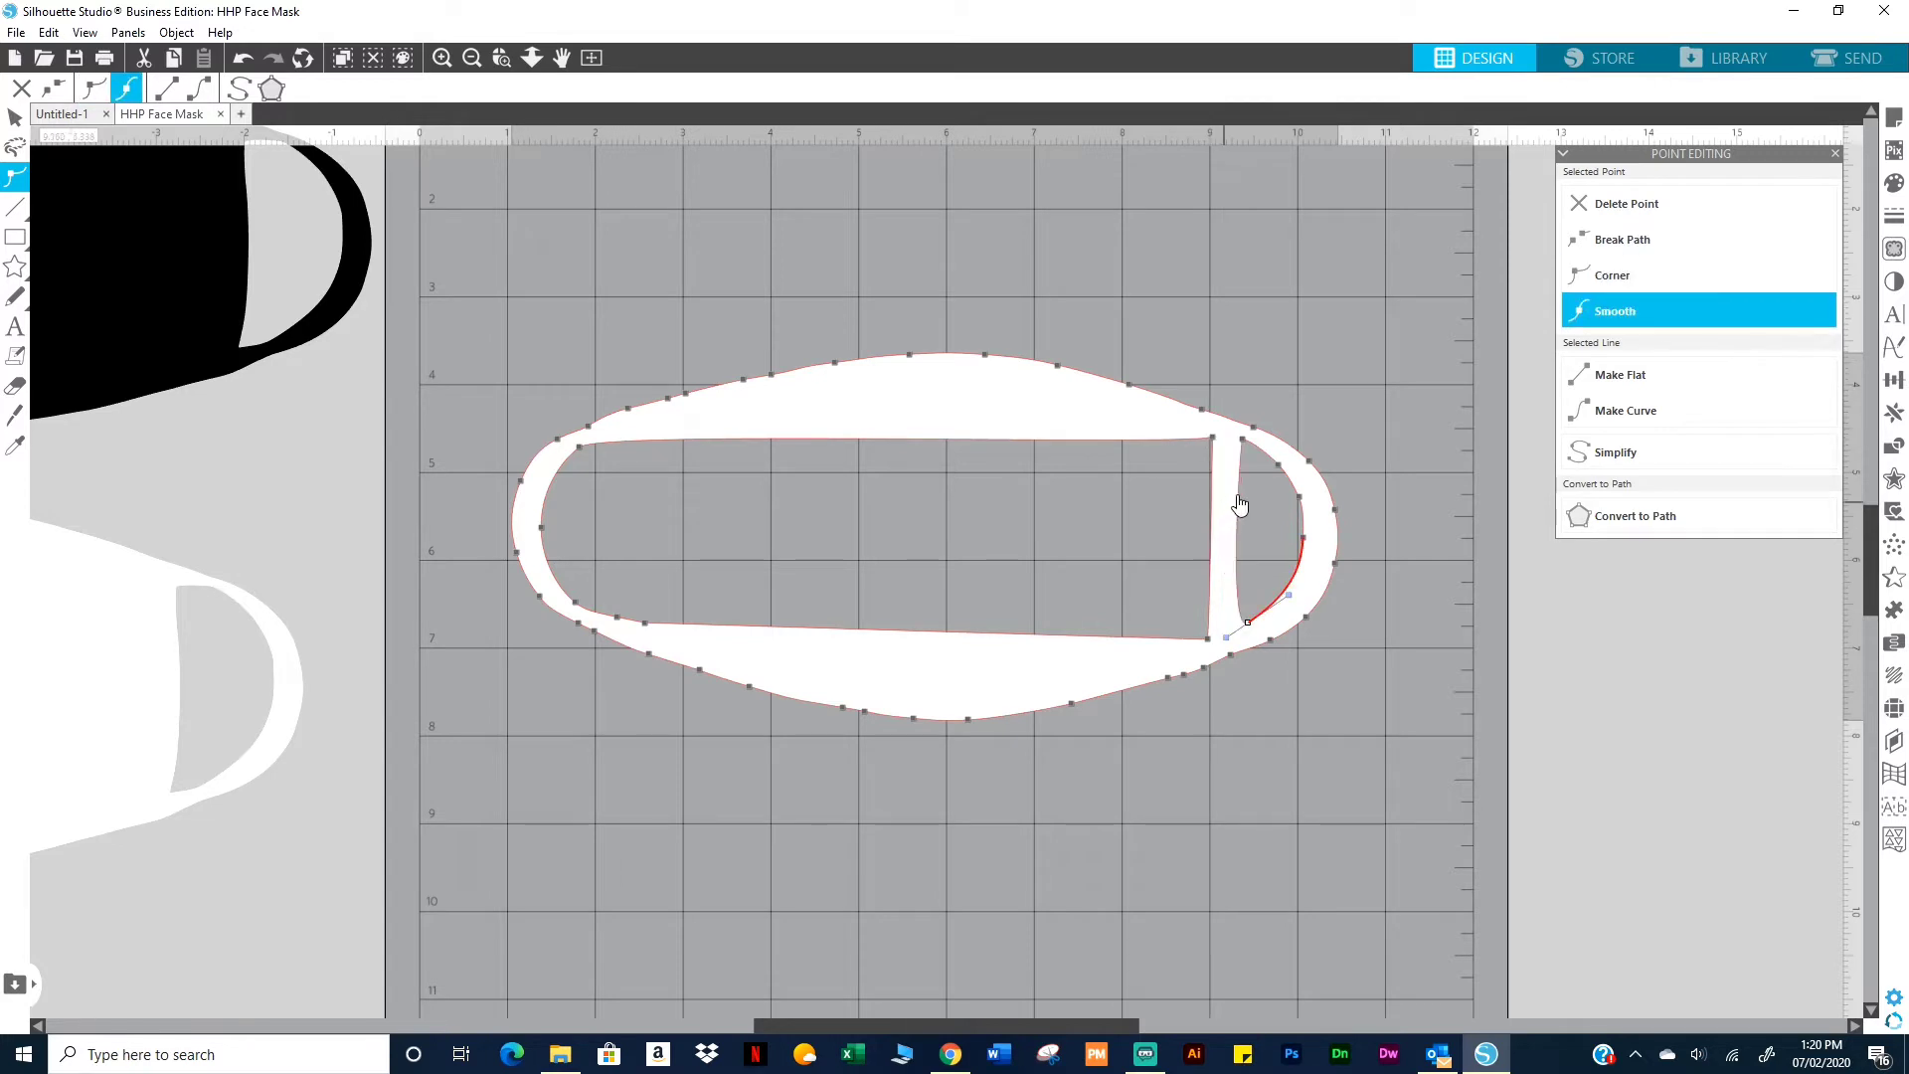
pyautogui.click(1216, 639)
pyautogui.moveTo(1216, 640); pyautogui.dragTo(1220, 633)
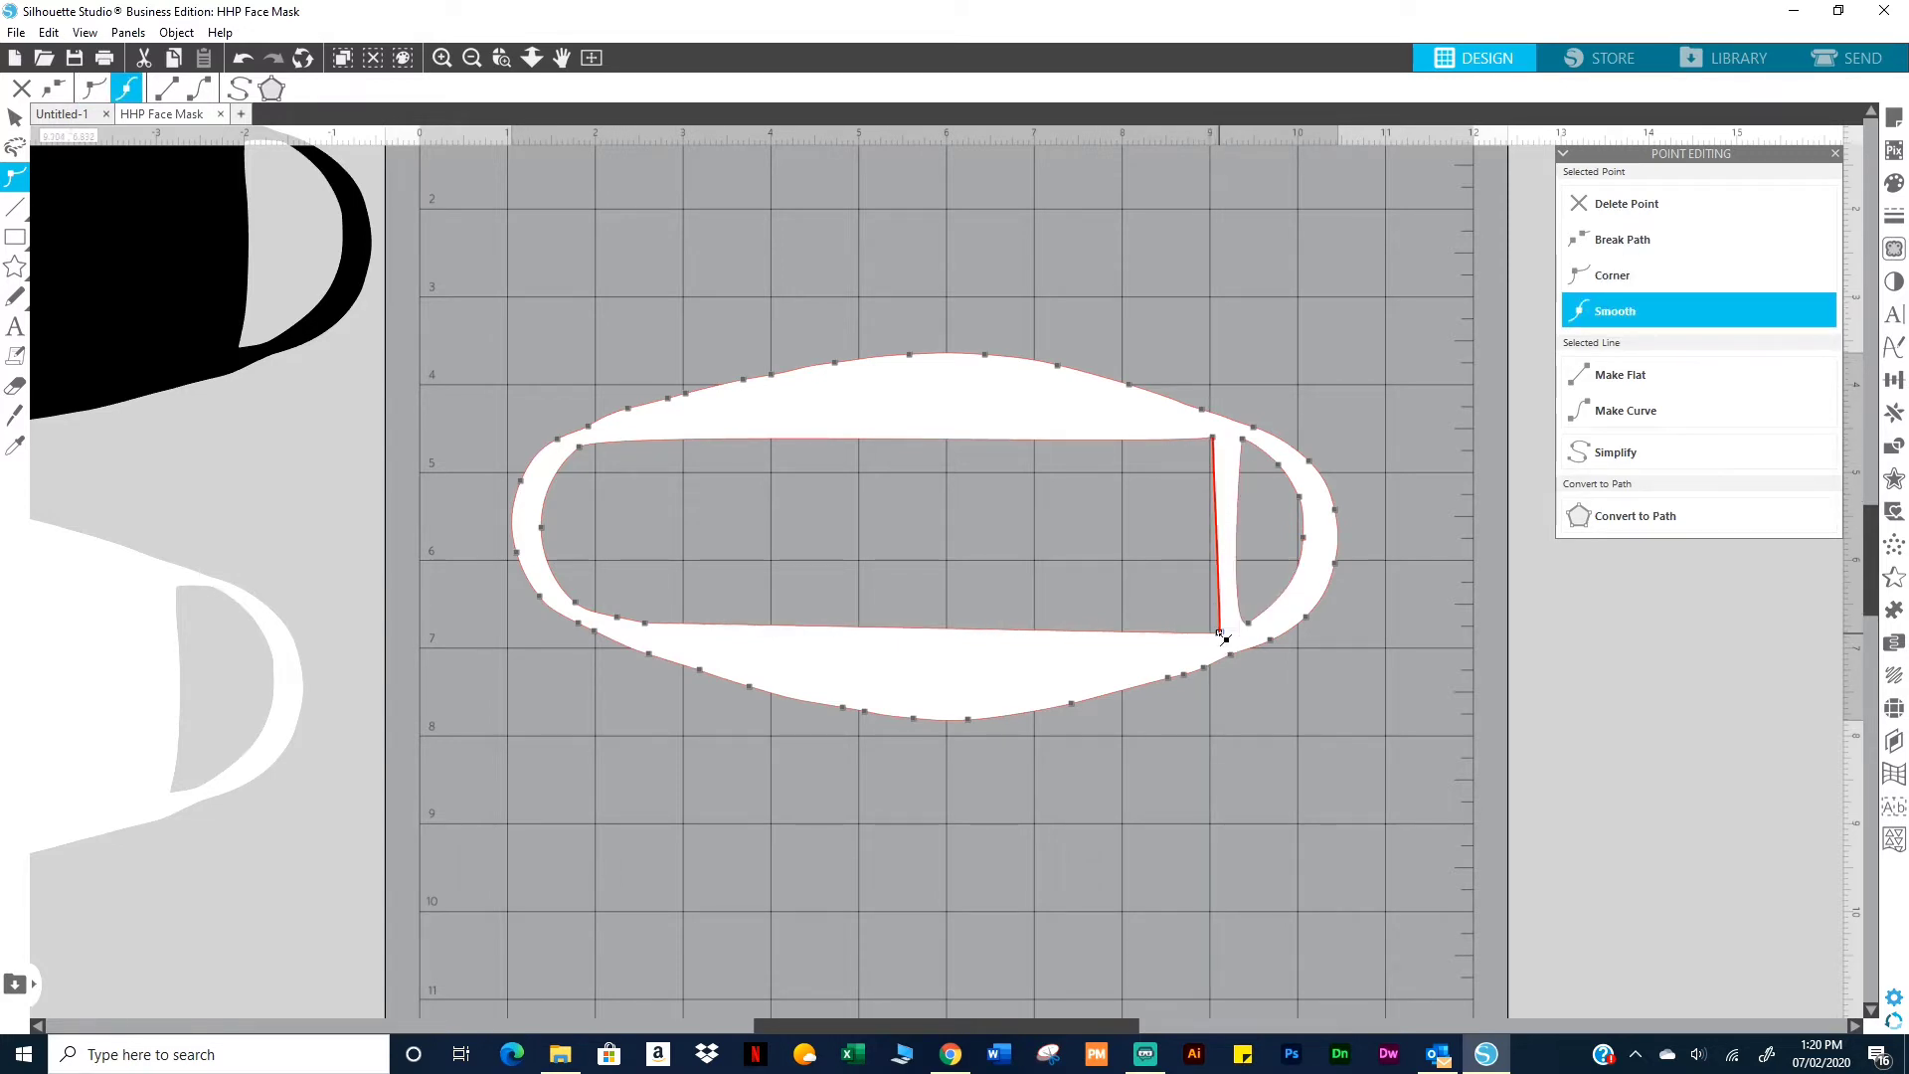
pyautogui.click(1248, 623)
pyautogui.press('Delete')
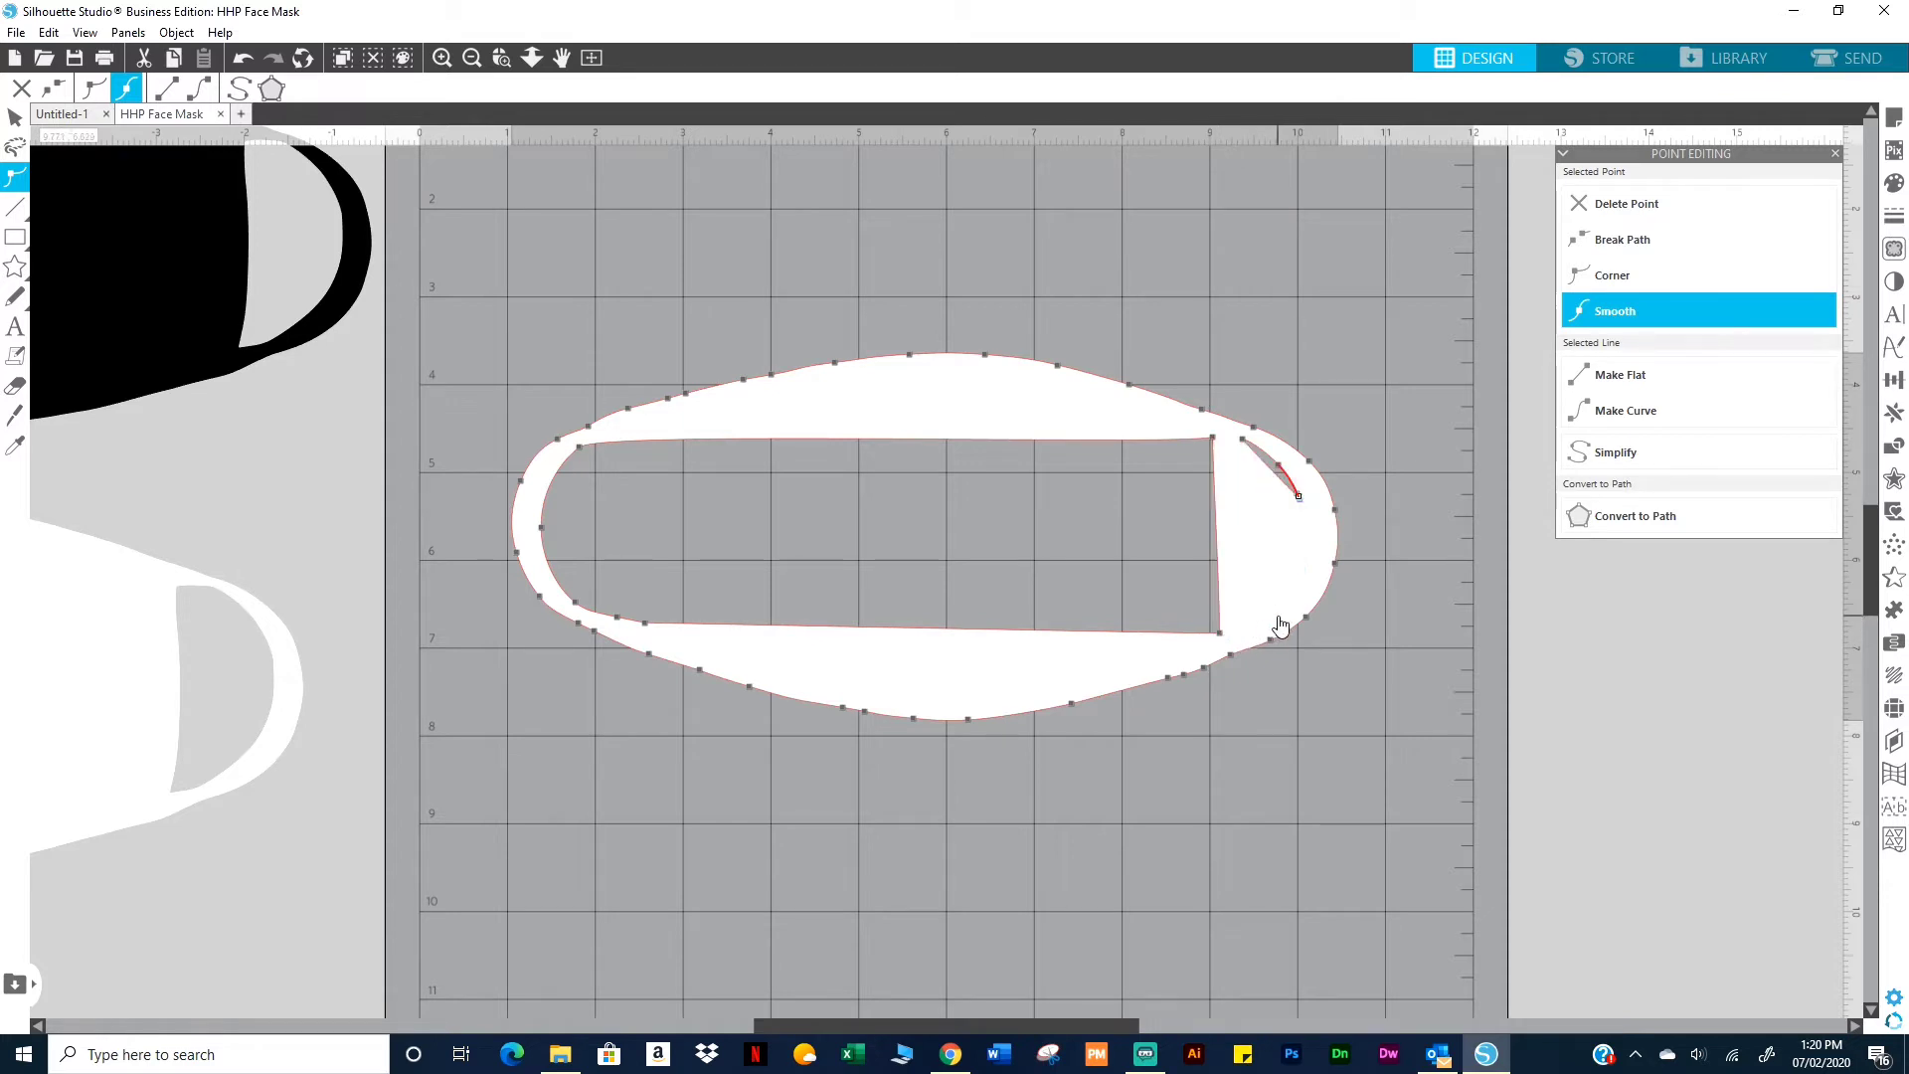
pyautogui.press('Delete')
pyautogui.press('Delete')
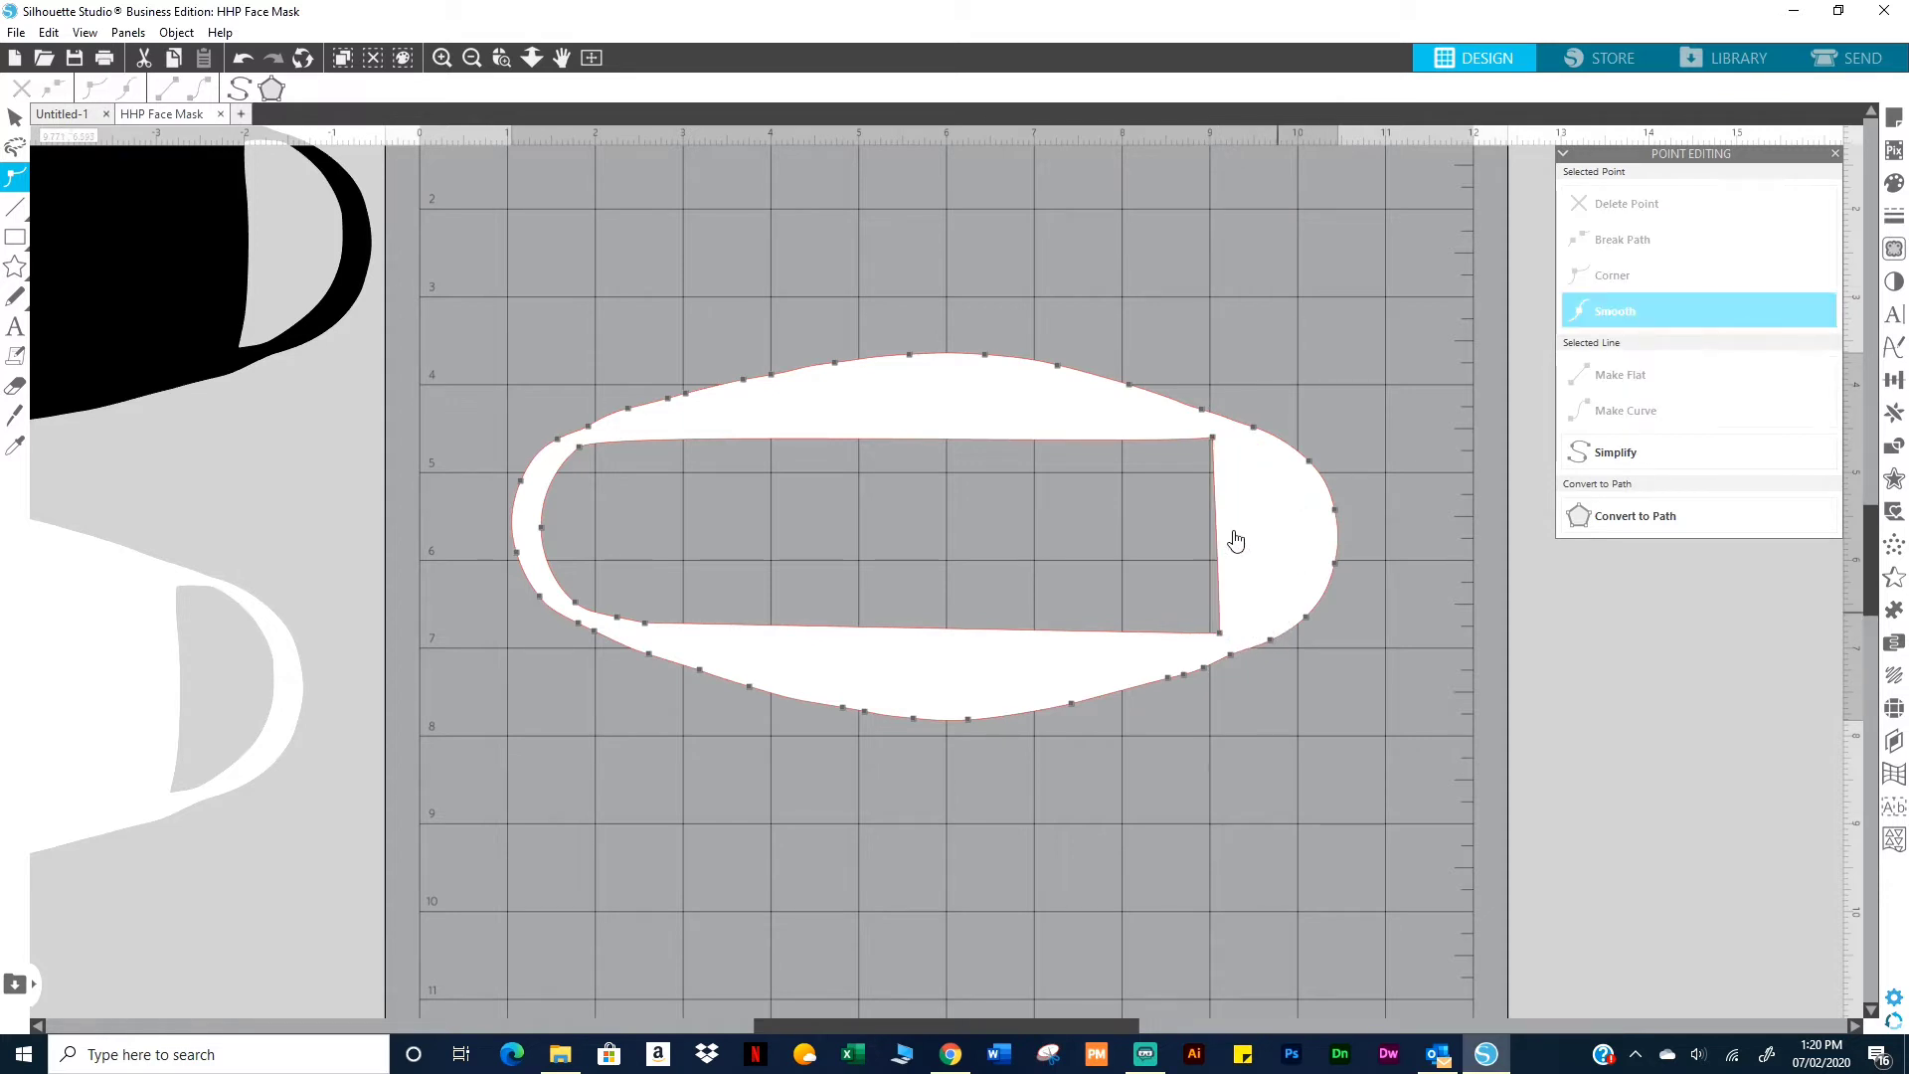
# Step: Add points on the opening's right and top edges and pull them outward to follow the mask's outer curve as a thin band
pyautogui.moveTo(1219, 441); pyautogui.dragTo(1246, 446)
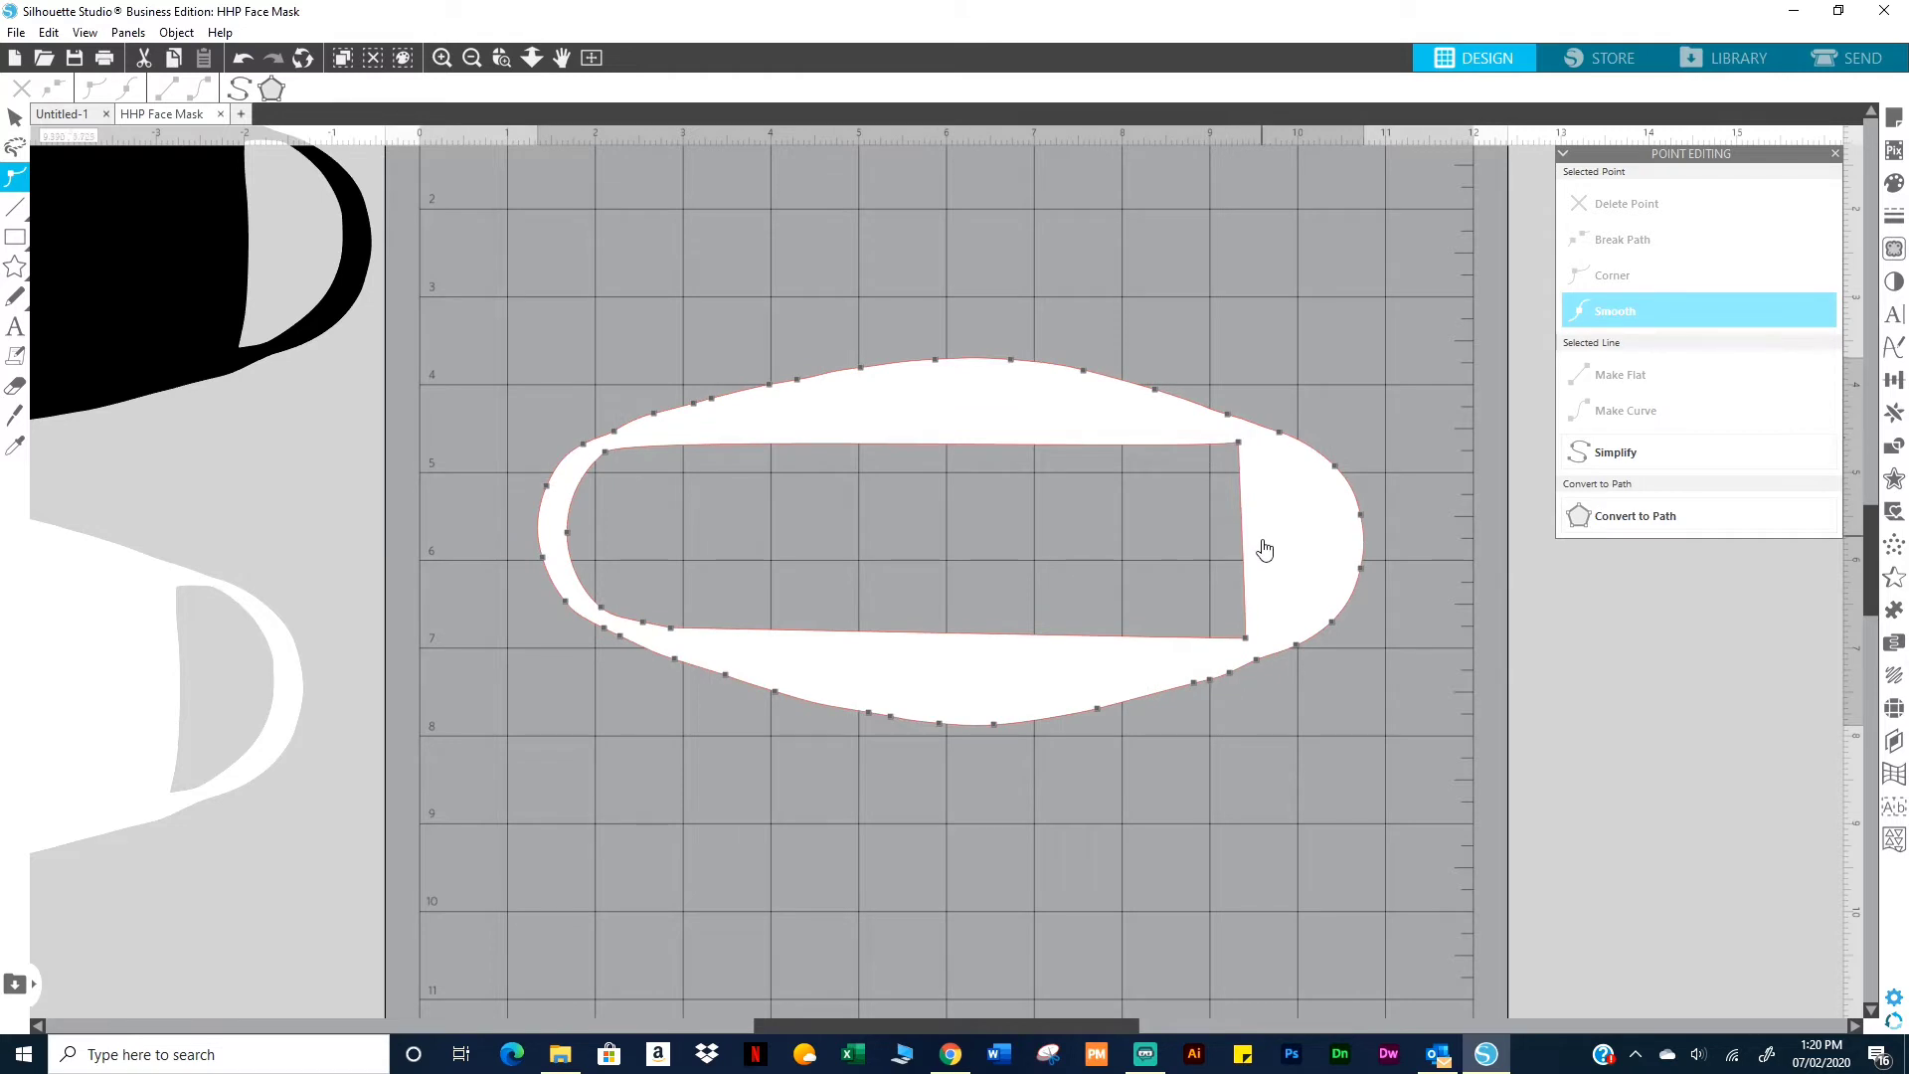
pyautogui.moveTo(1247, 540); pyautogui.dragTo(1351, 534)
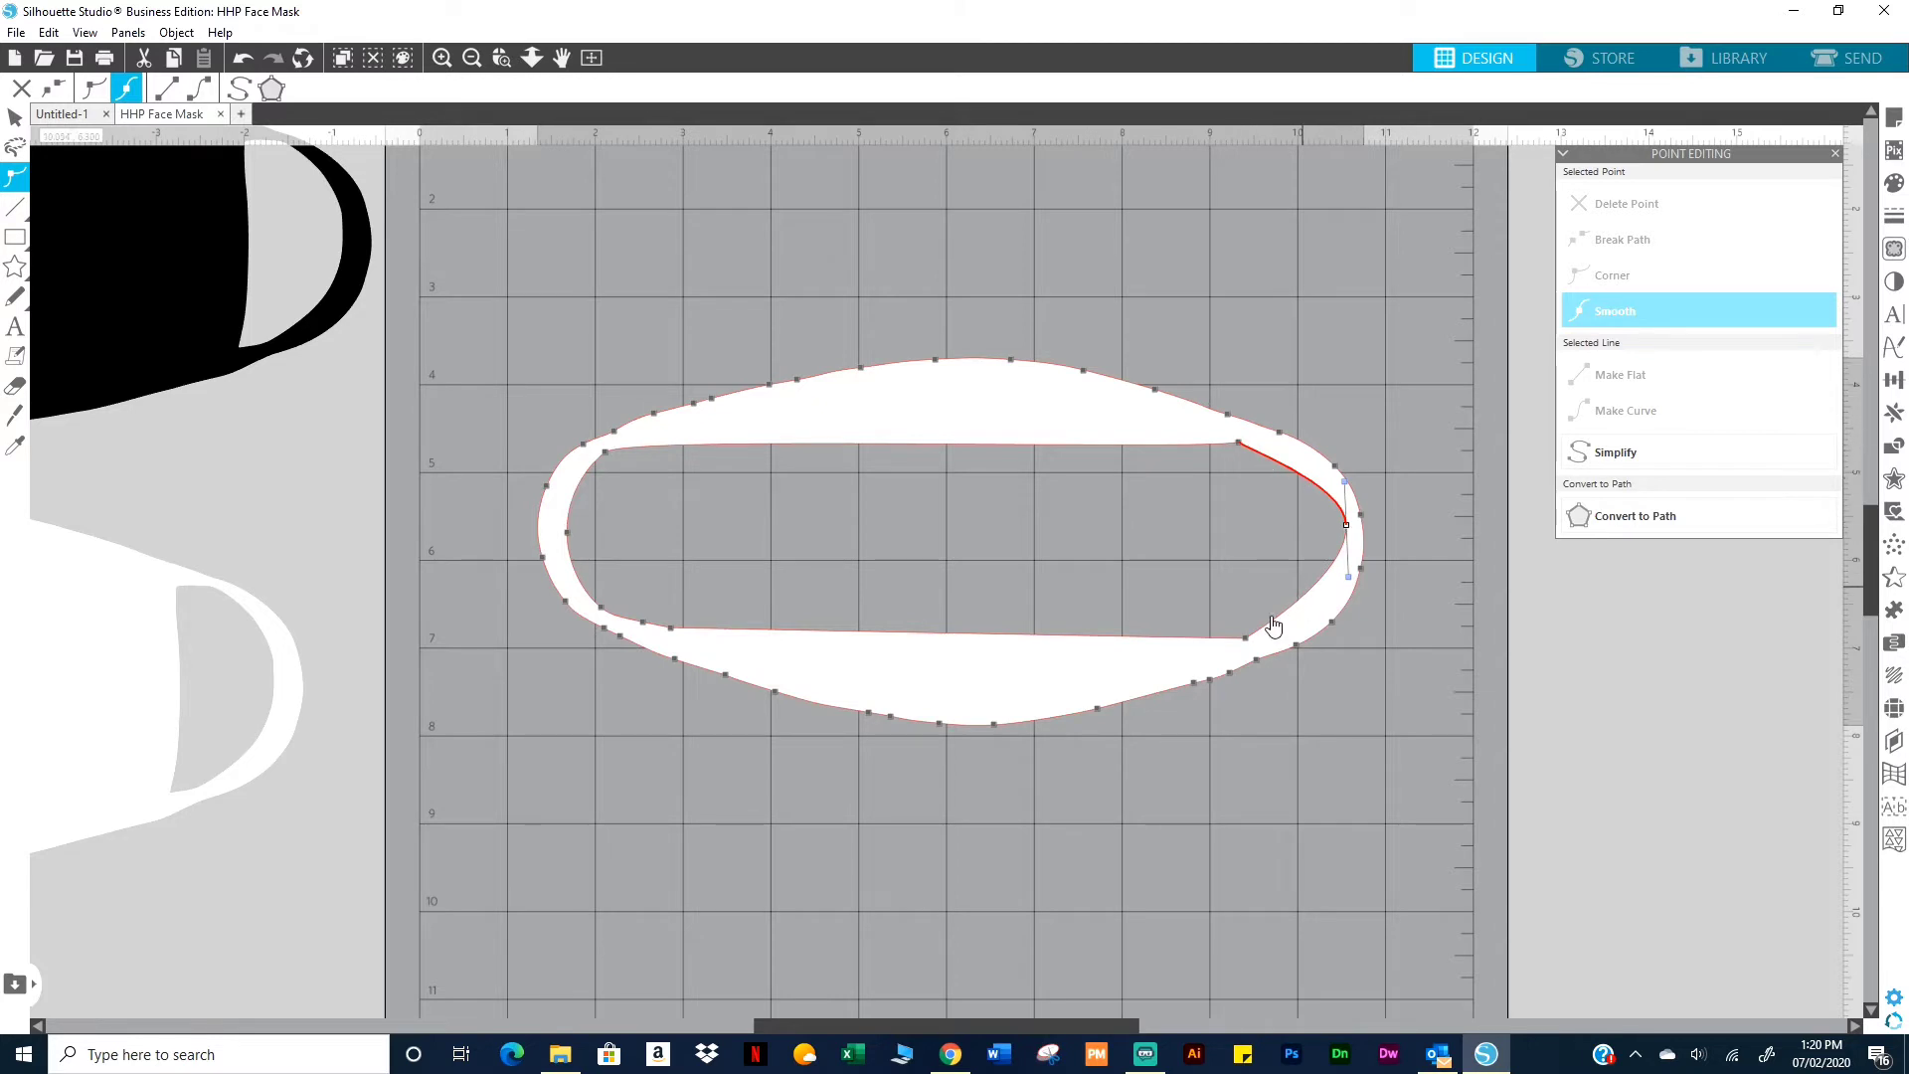
pyautogui.moveTo(1307, 597); pyautogui.dragTo(1335, 616)
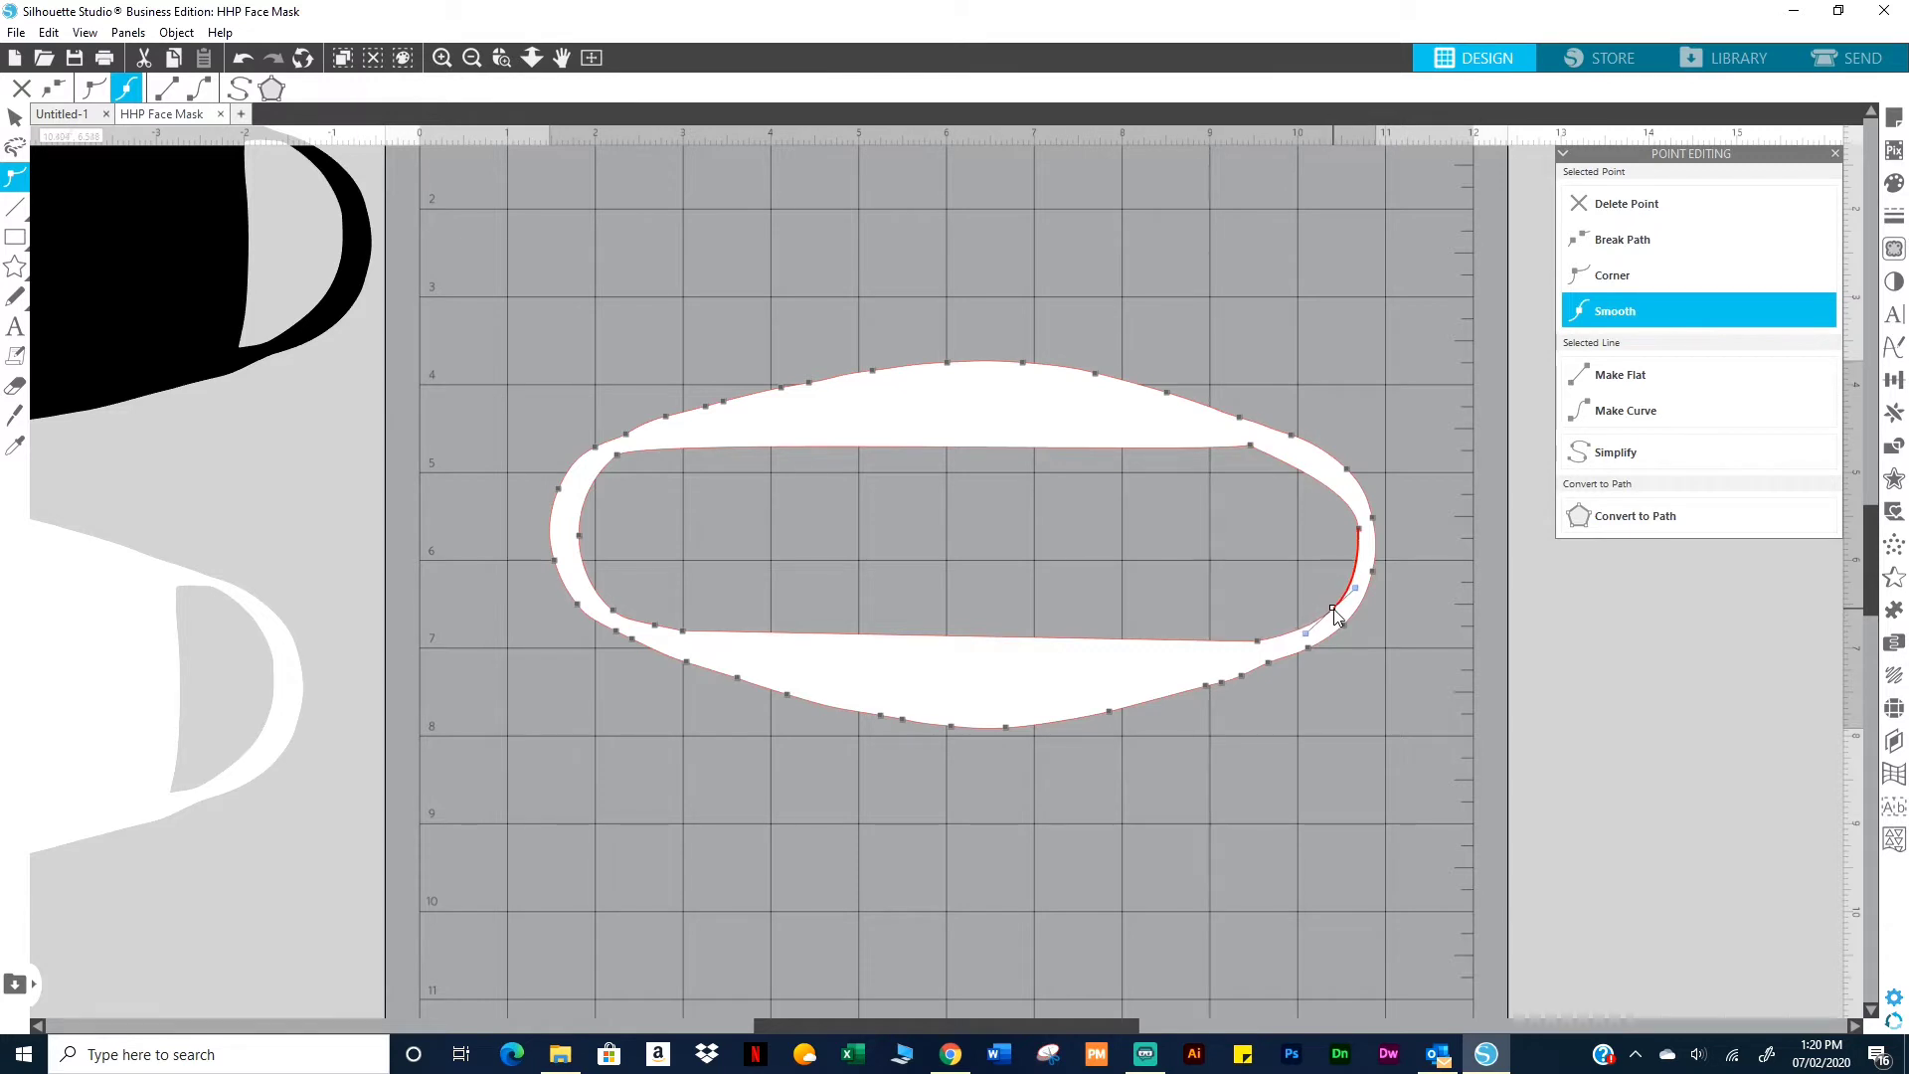
pyautogui.click(1320, 473)
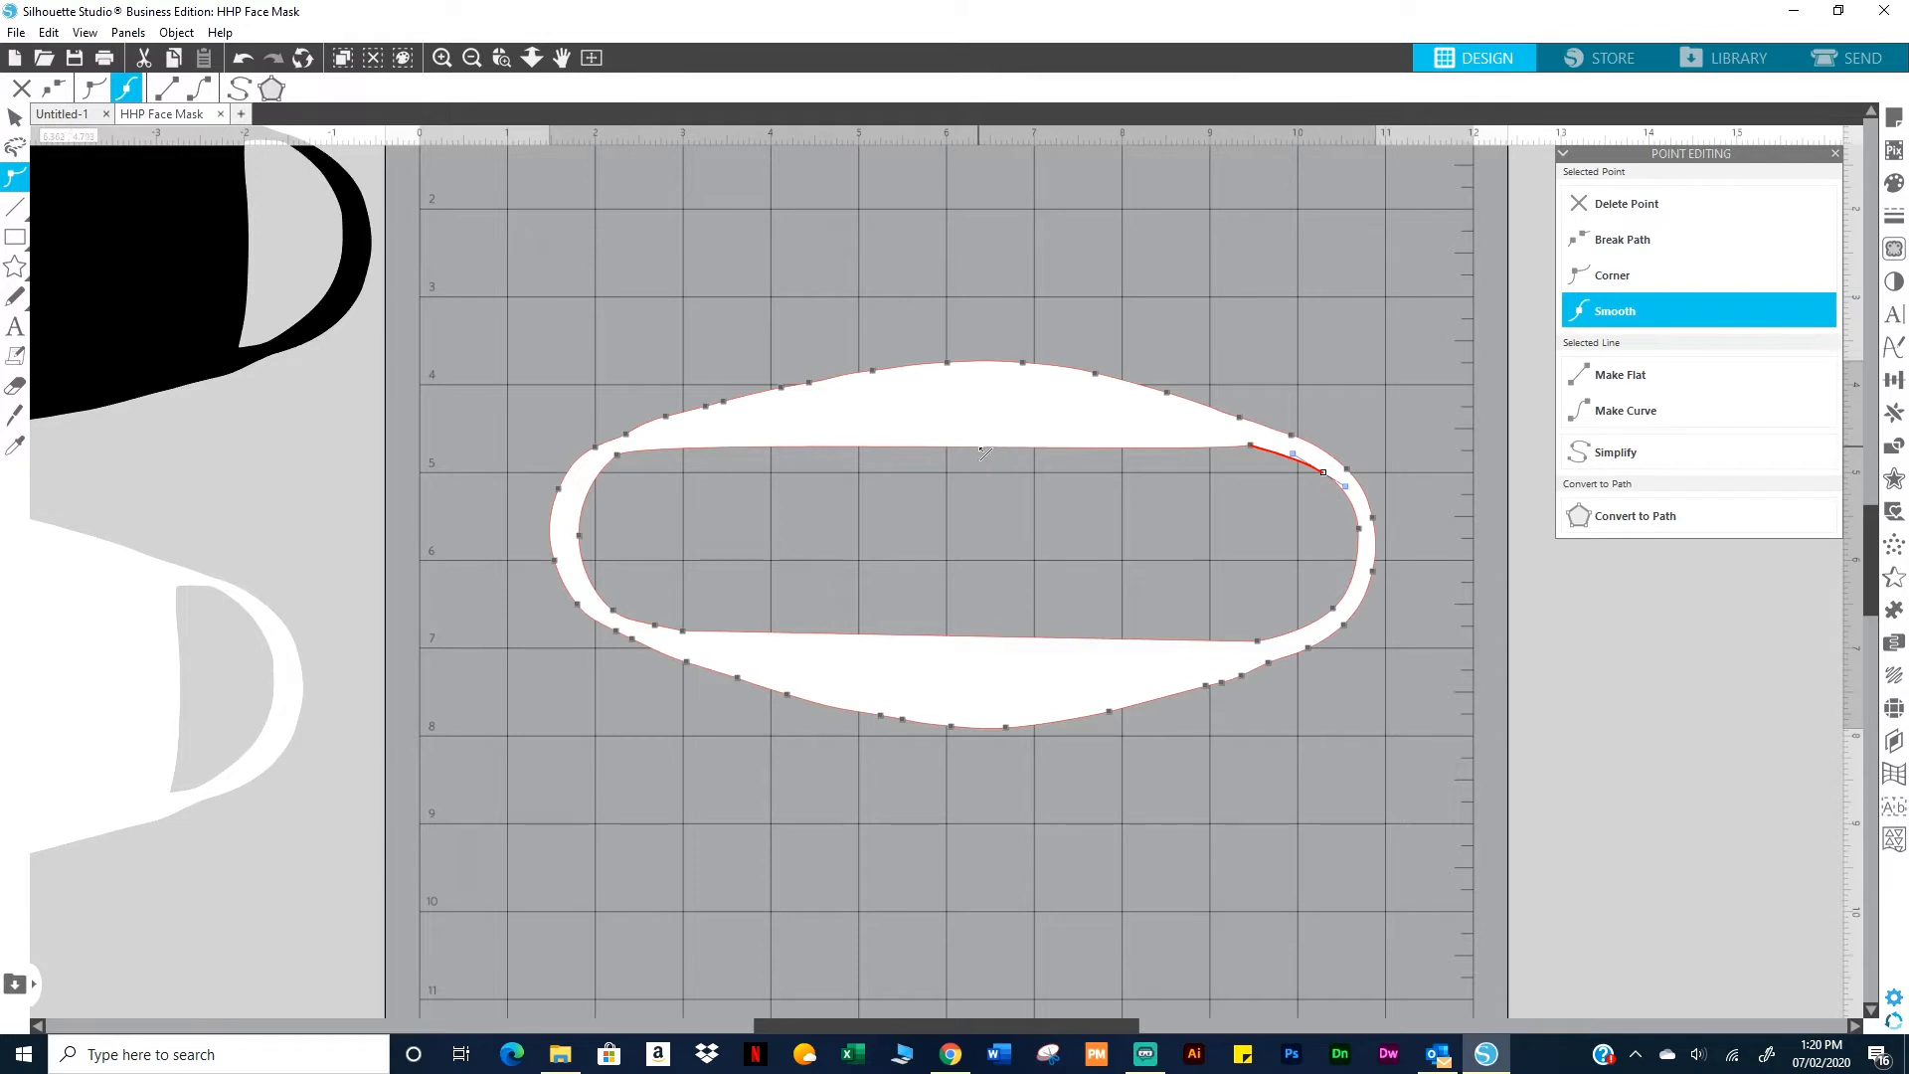
pyautogui.moveTo(984, 450); pyautogui.dragTo(1004, 384)
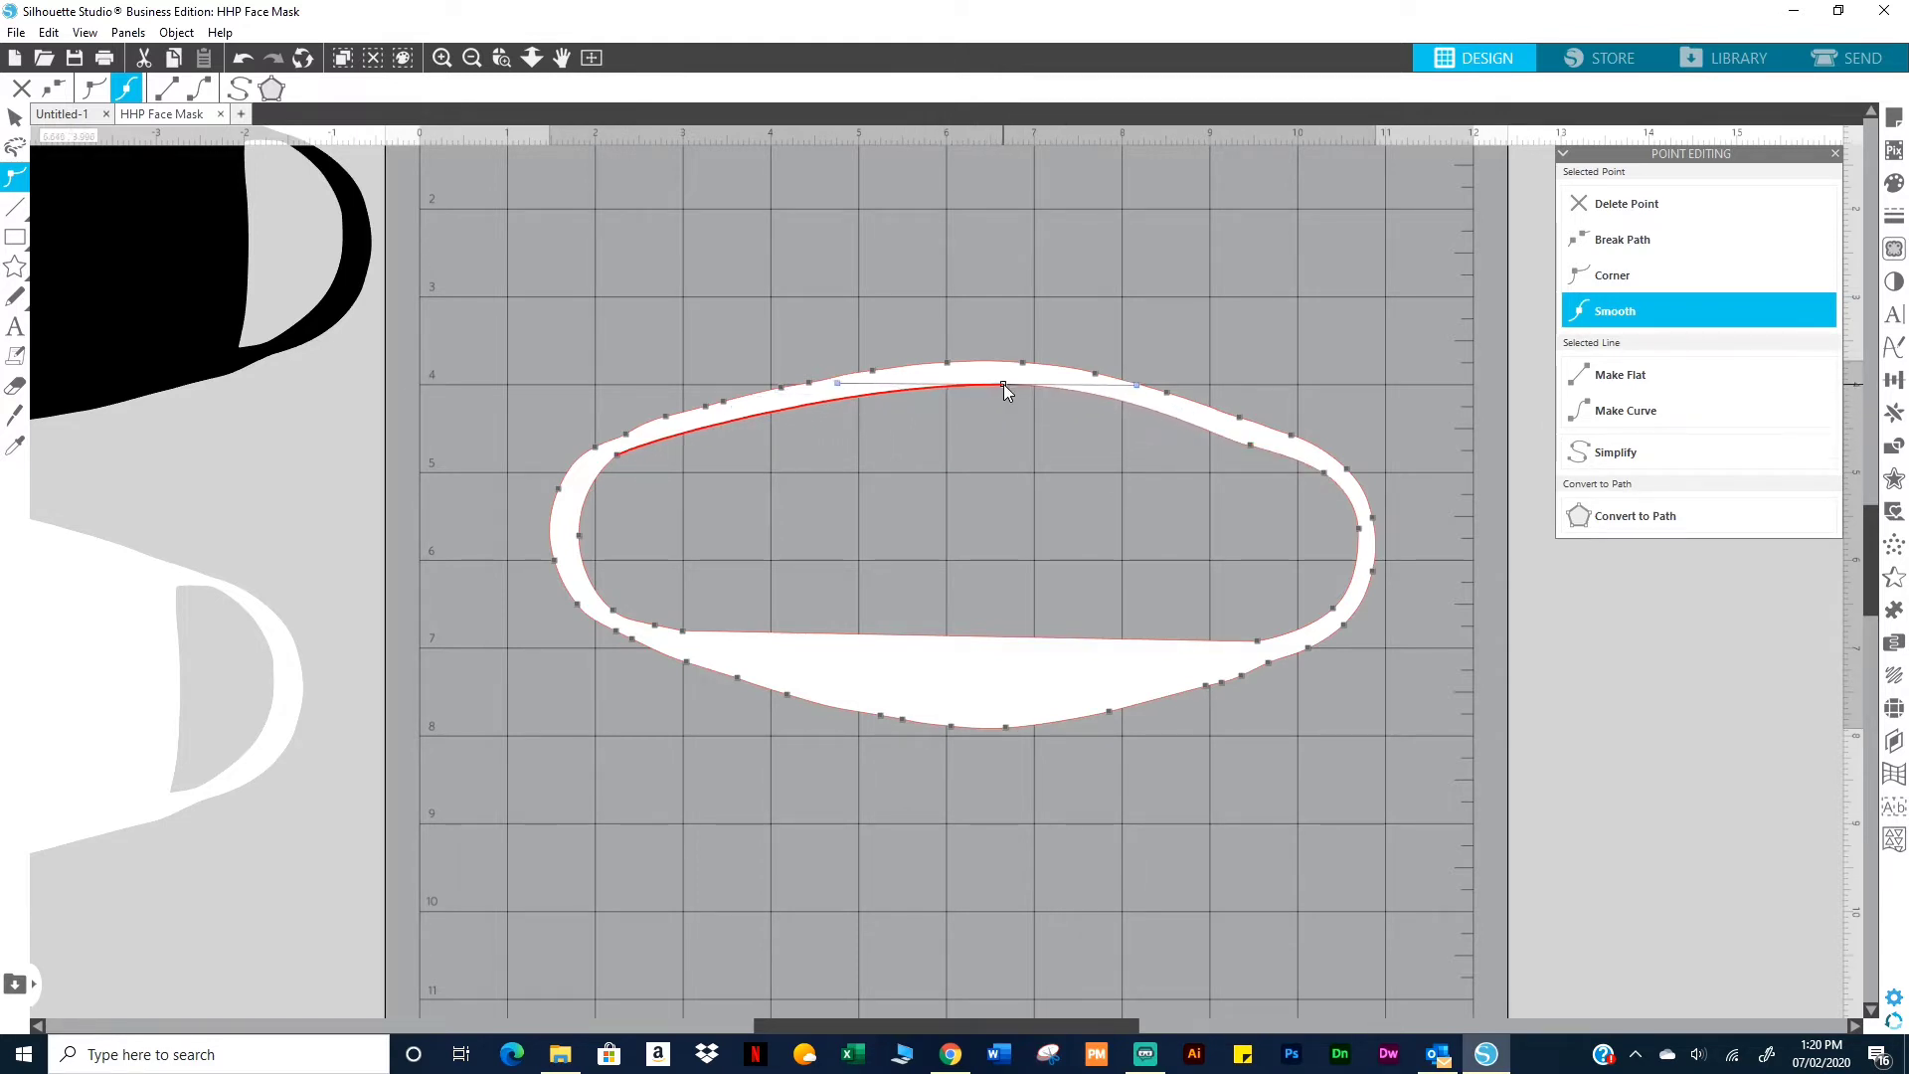
pyautogui.click(1257, 440)
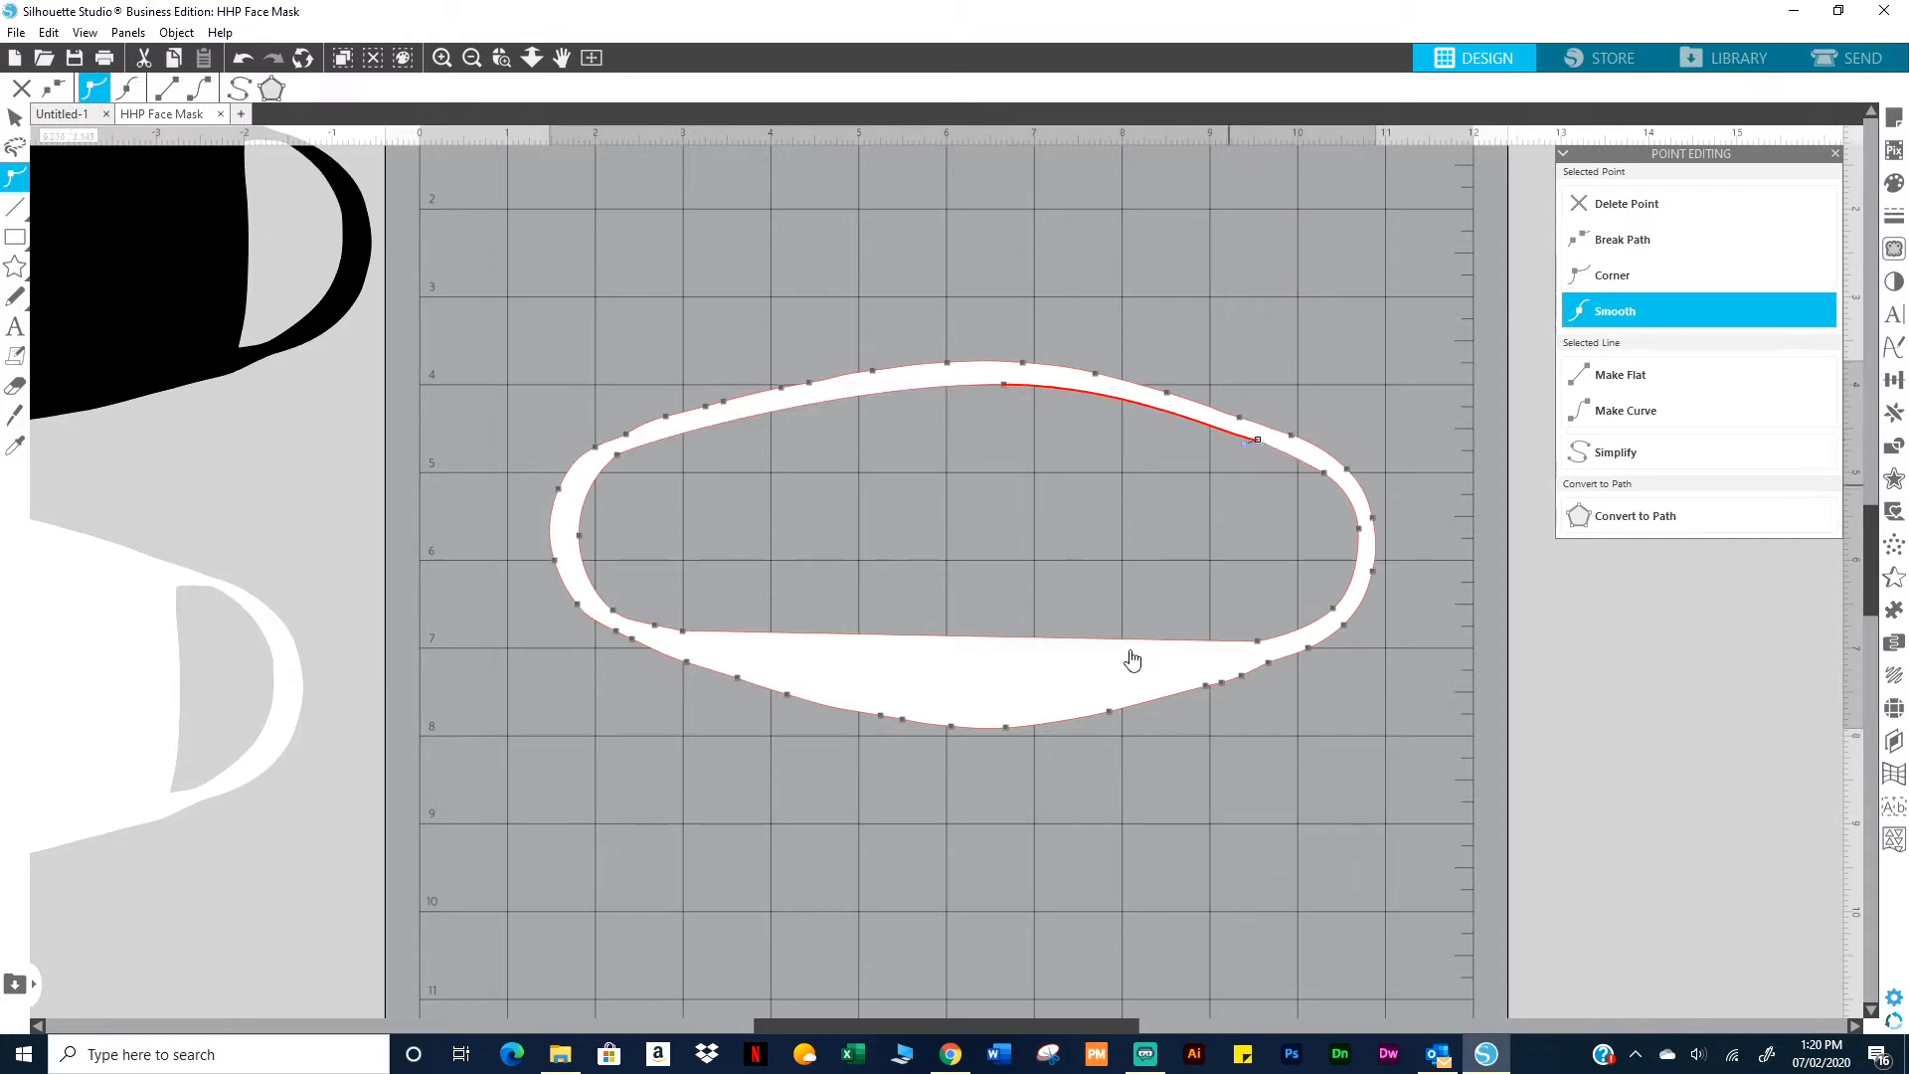
# Step: Pull the opening's bottom edge down to follow the outer curve, even out both lower corners, and finish point editing
pyautogui.doubleClick(994, 649)
pyautogui.moveTo(994, 648); pyautogui.dragTo(975, 712)
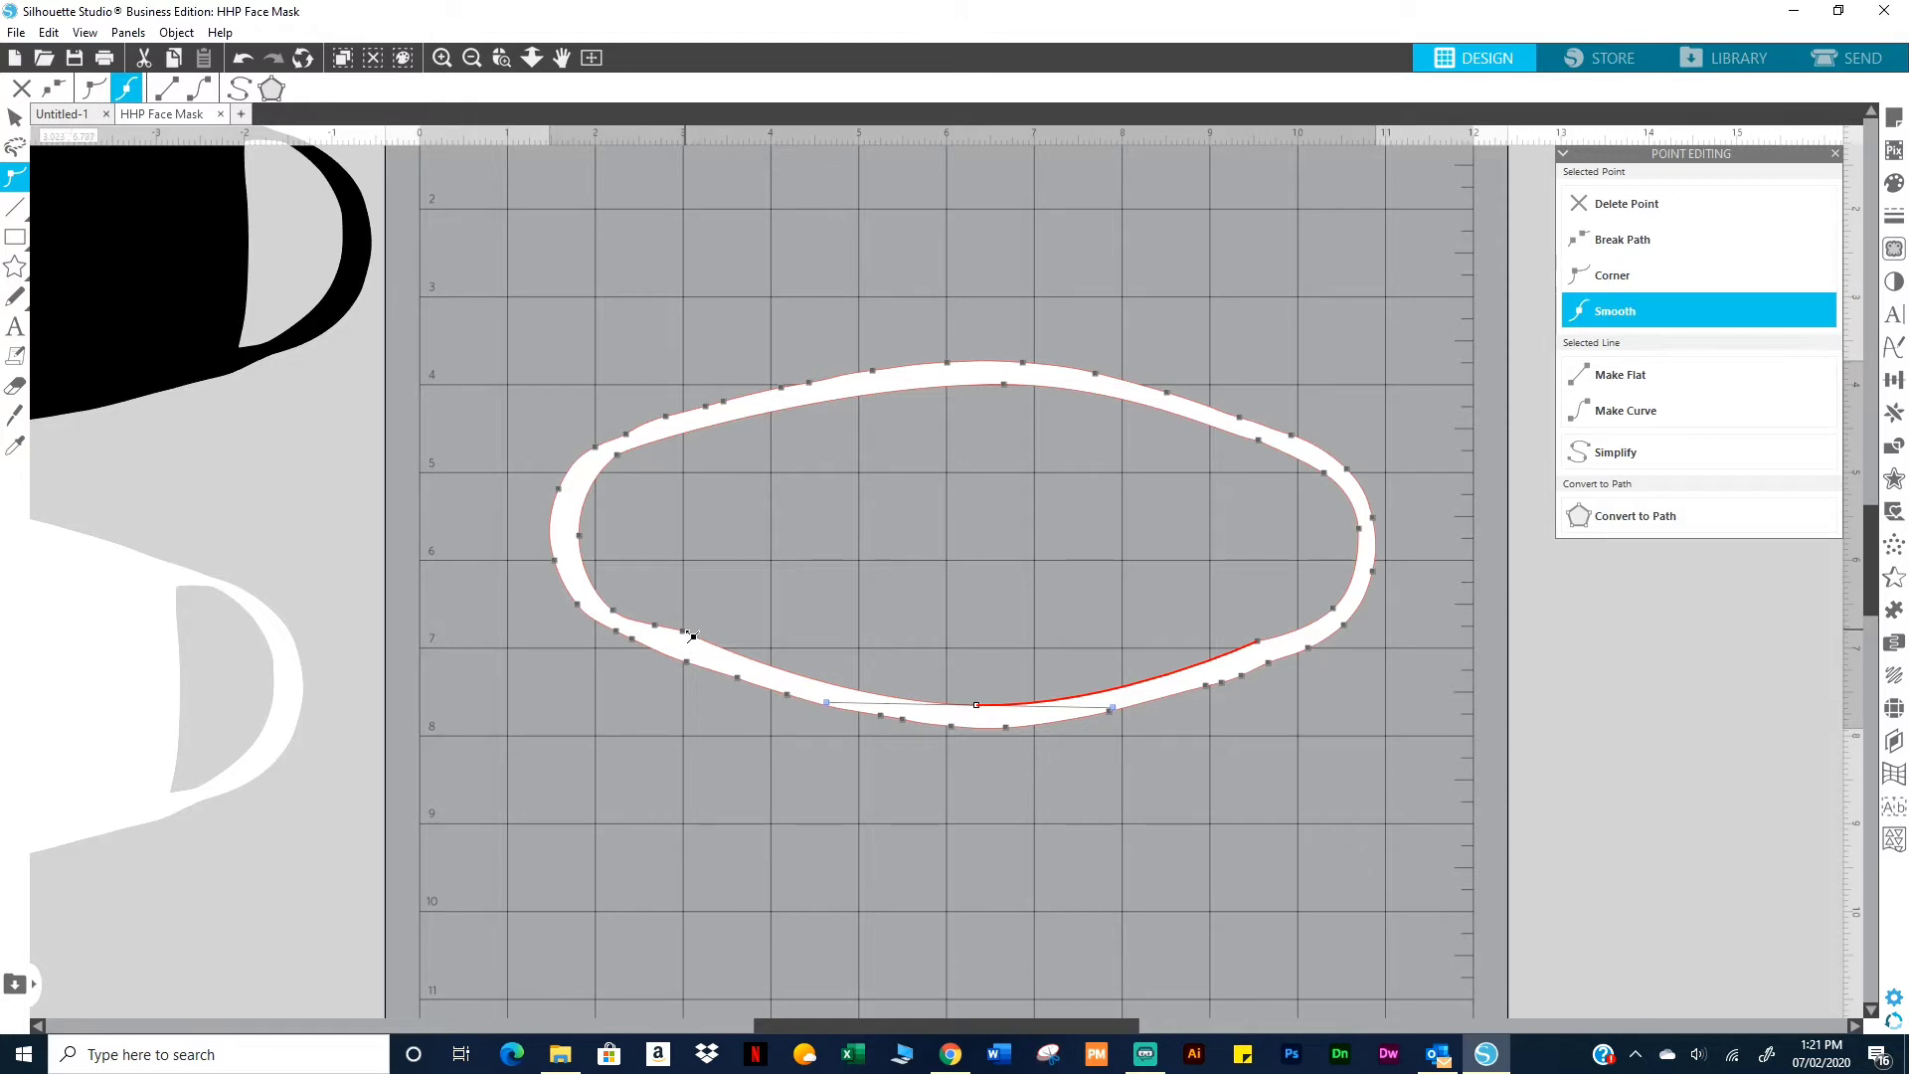
pyautogui.moveTo(685, 630); pyautogui.dragTo(684, 642)
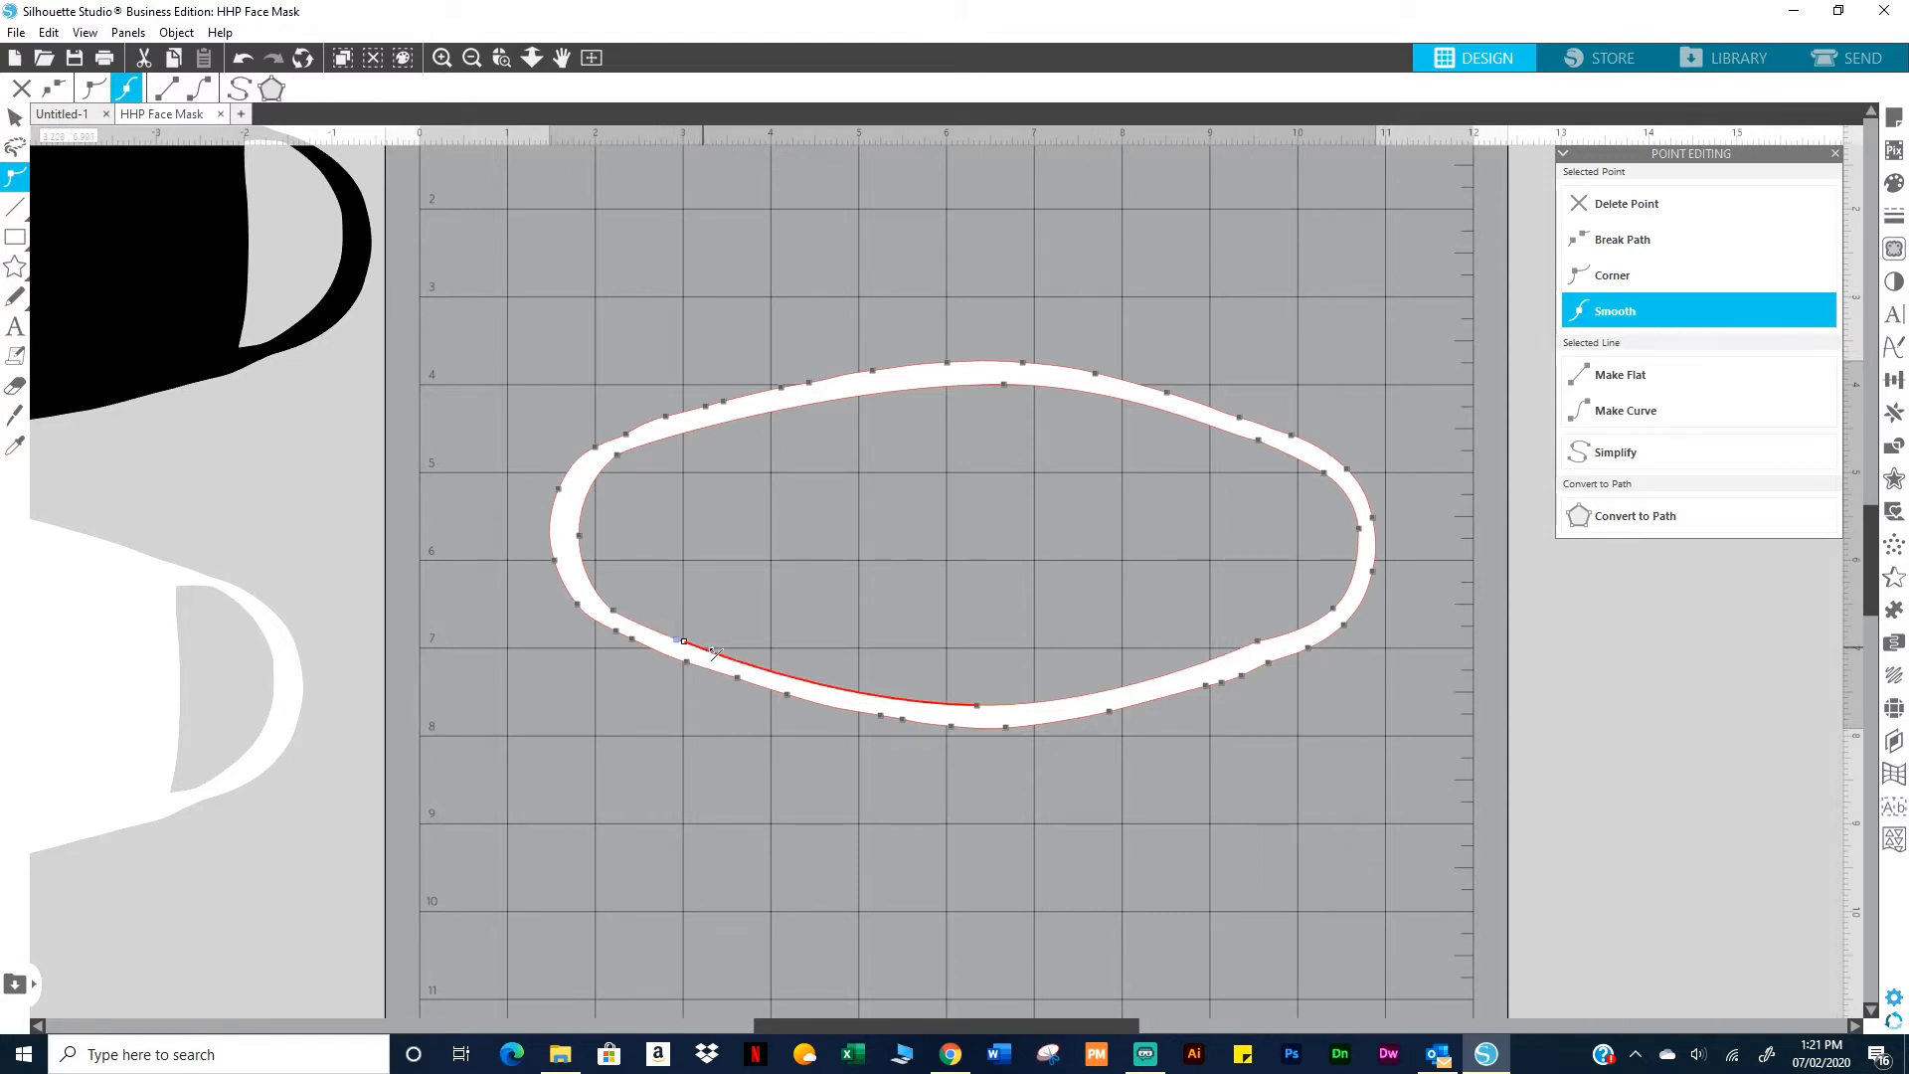
pyautogui.click(1054, 612)
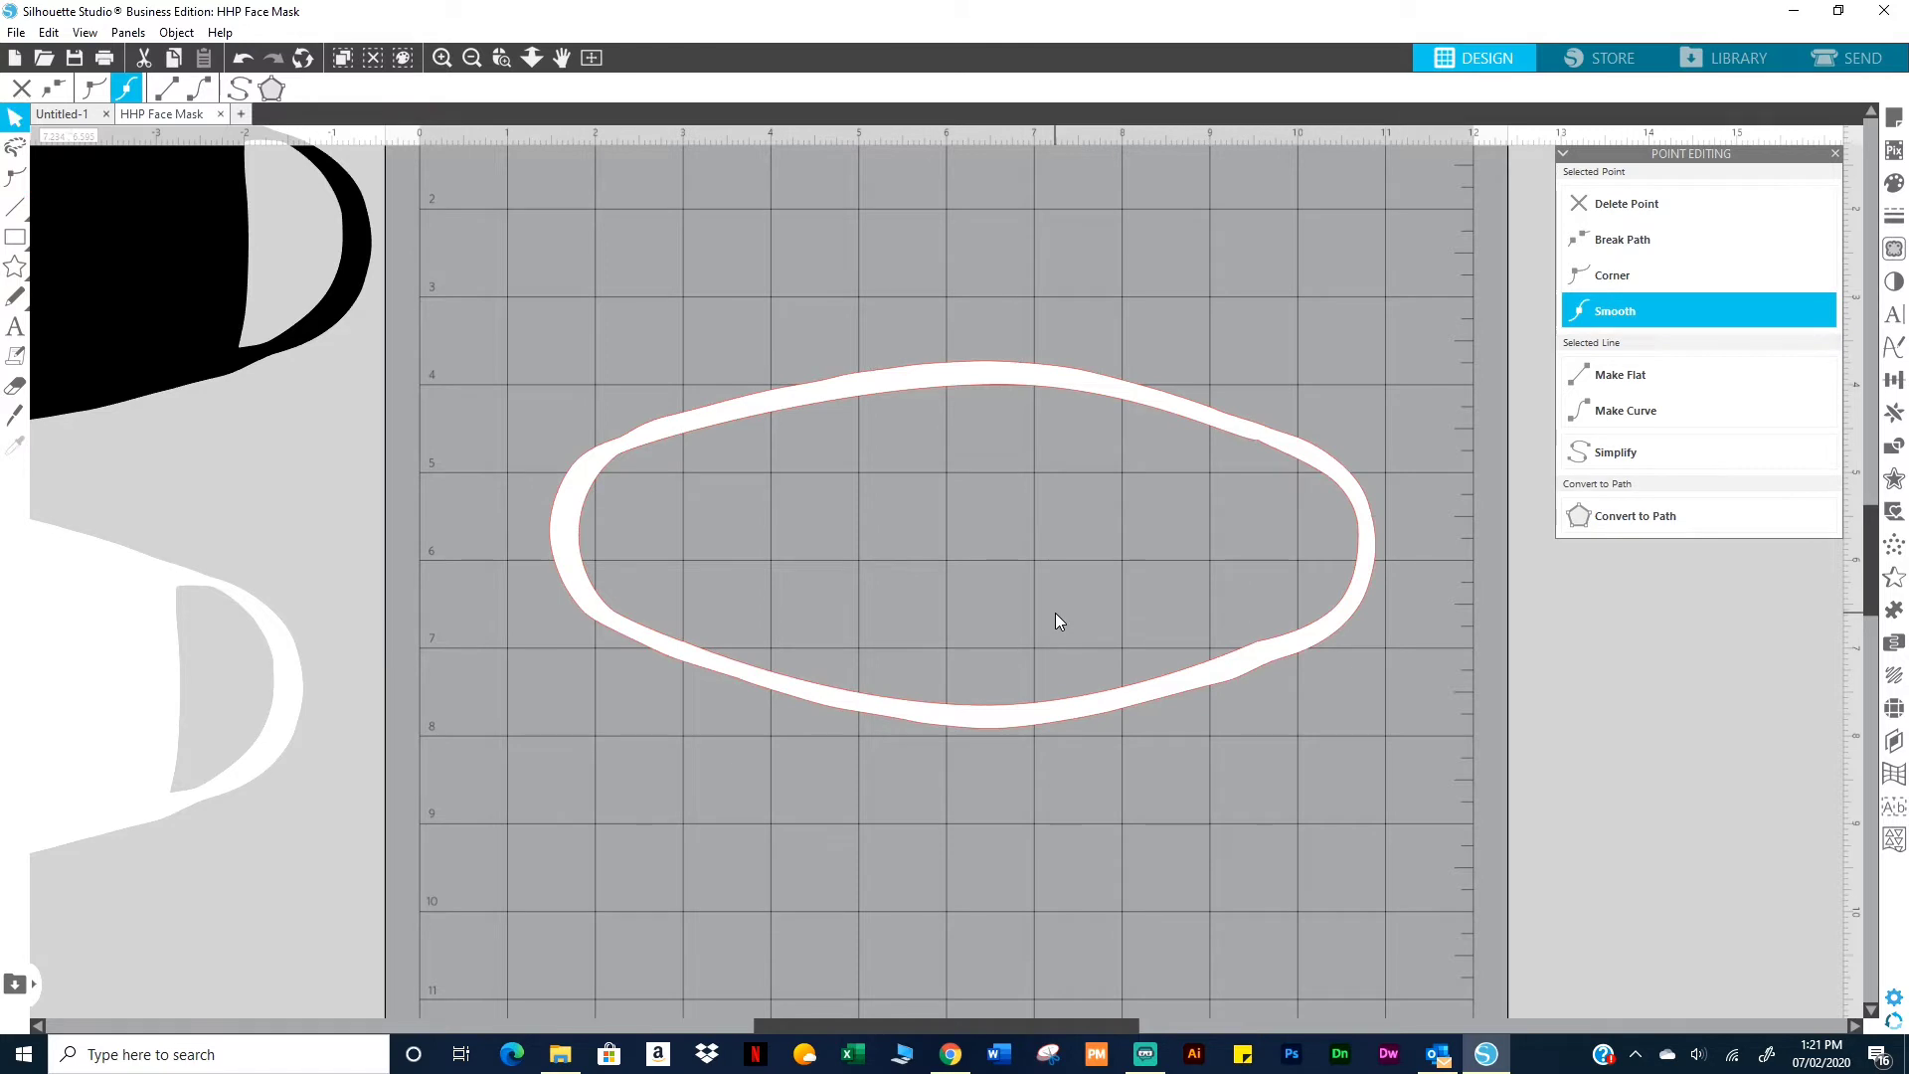
pyautogui.doubleClick(1249, 661)
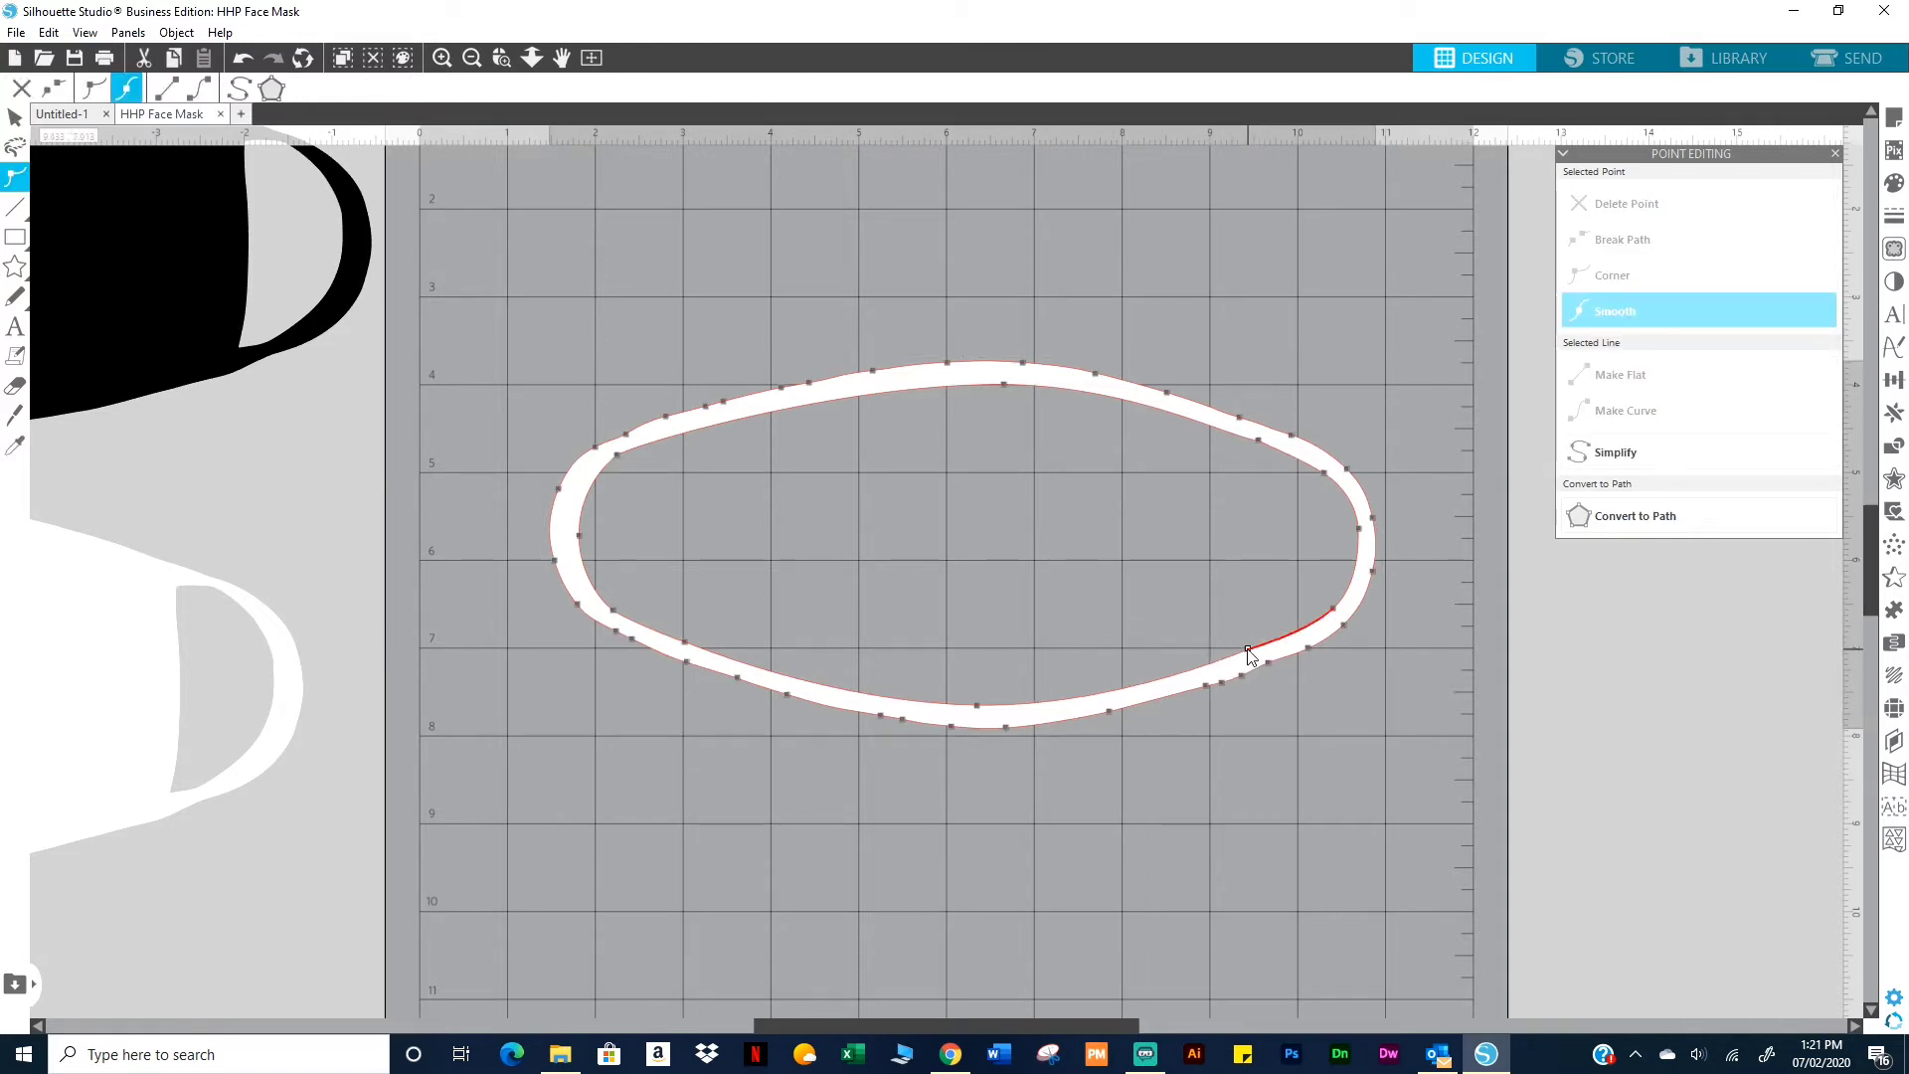
pyautogui.click(1294, 733)
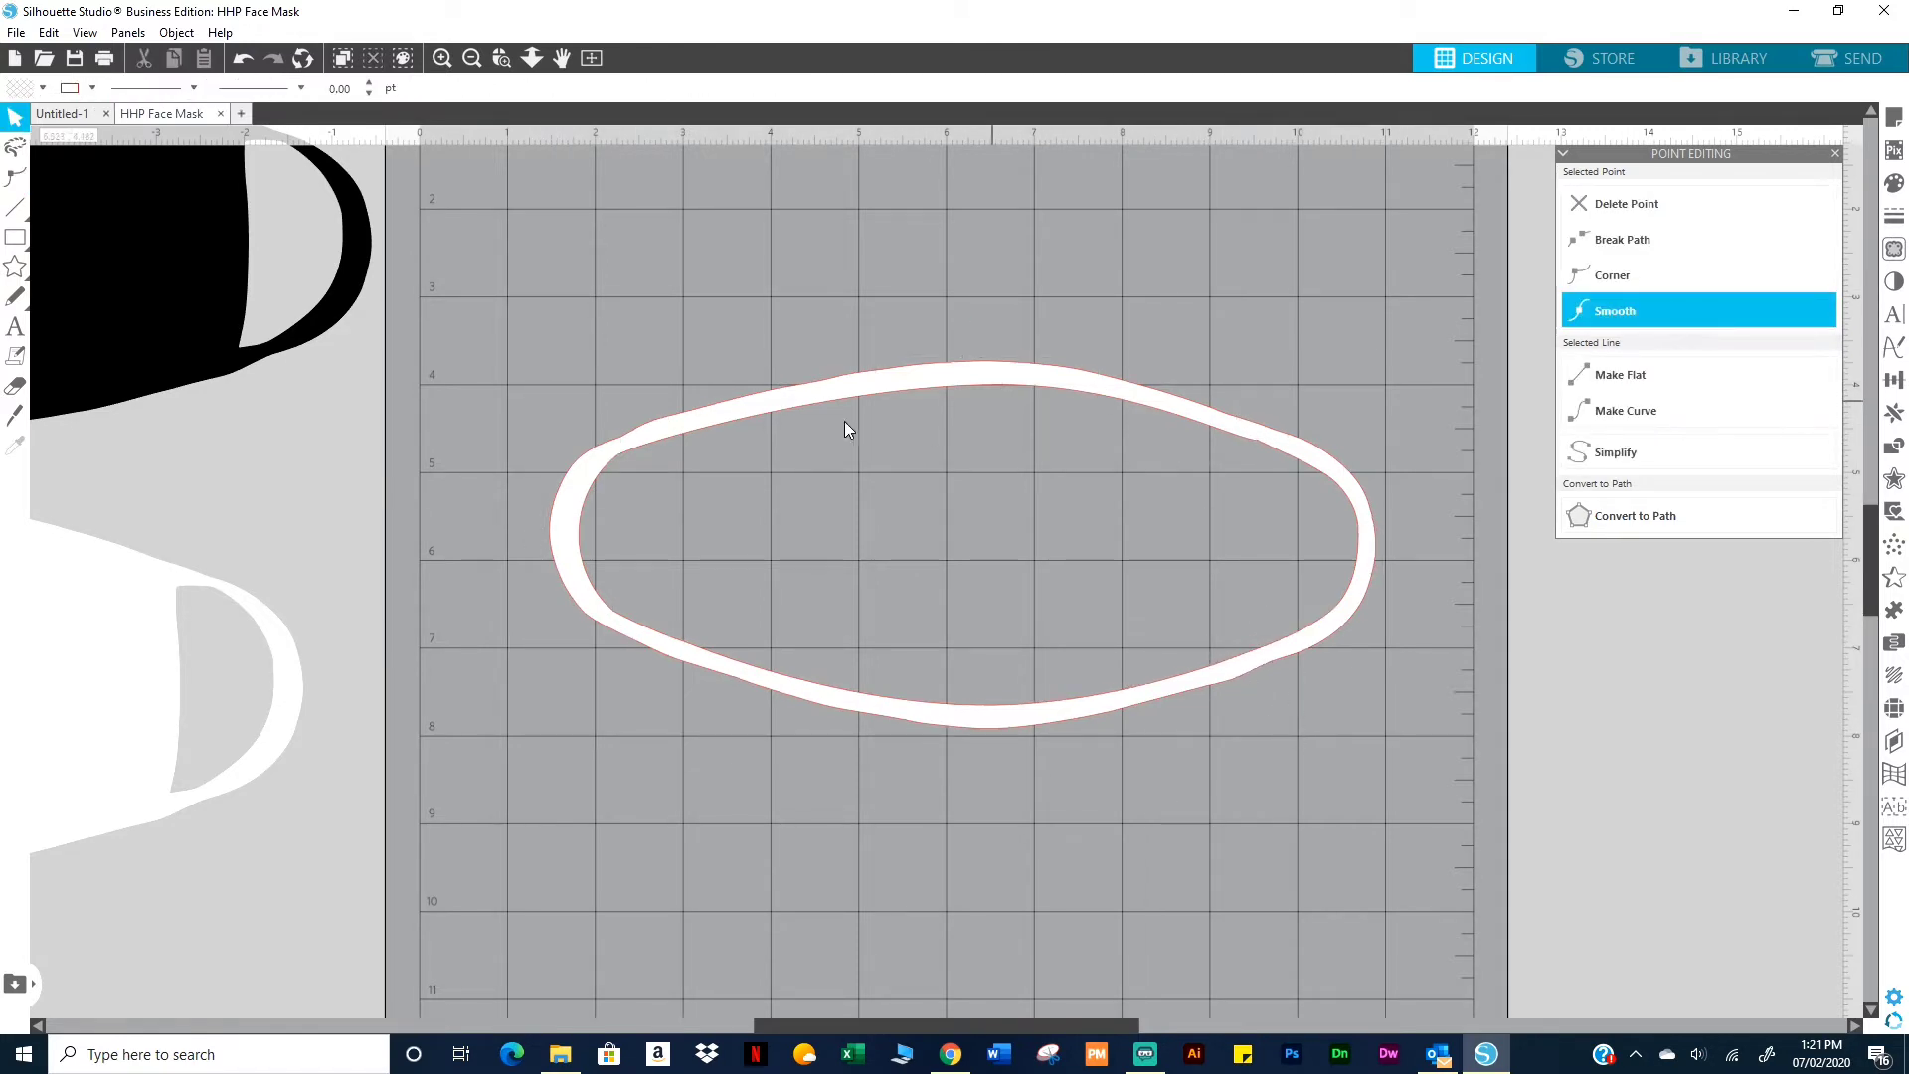
# Step: Make the oval mask outline's line color transparent and fill the outline with black
pyautogui.click(678, 418)
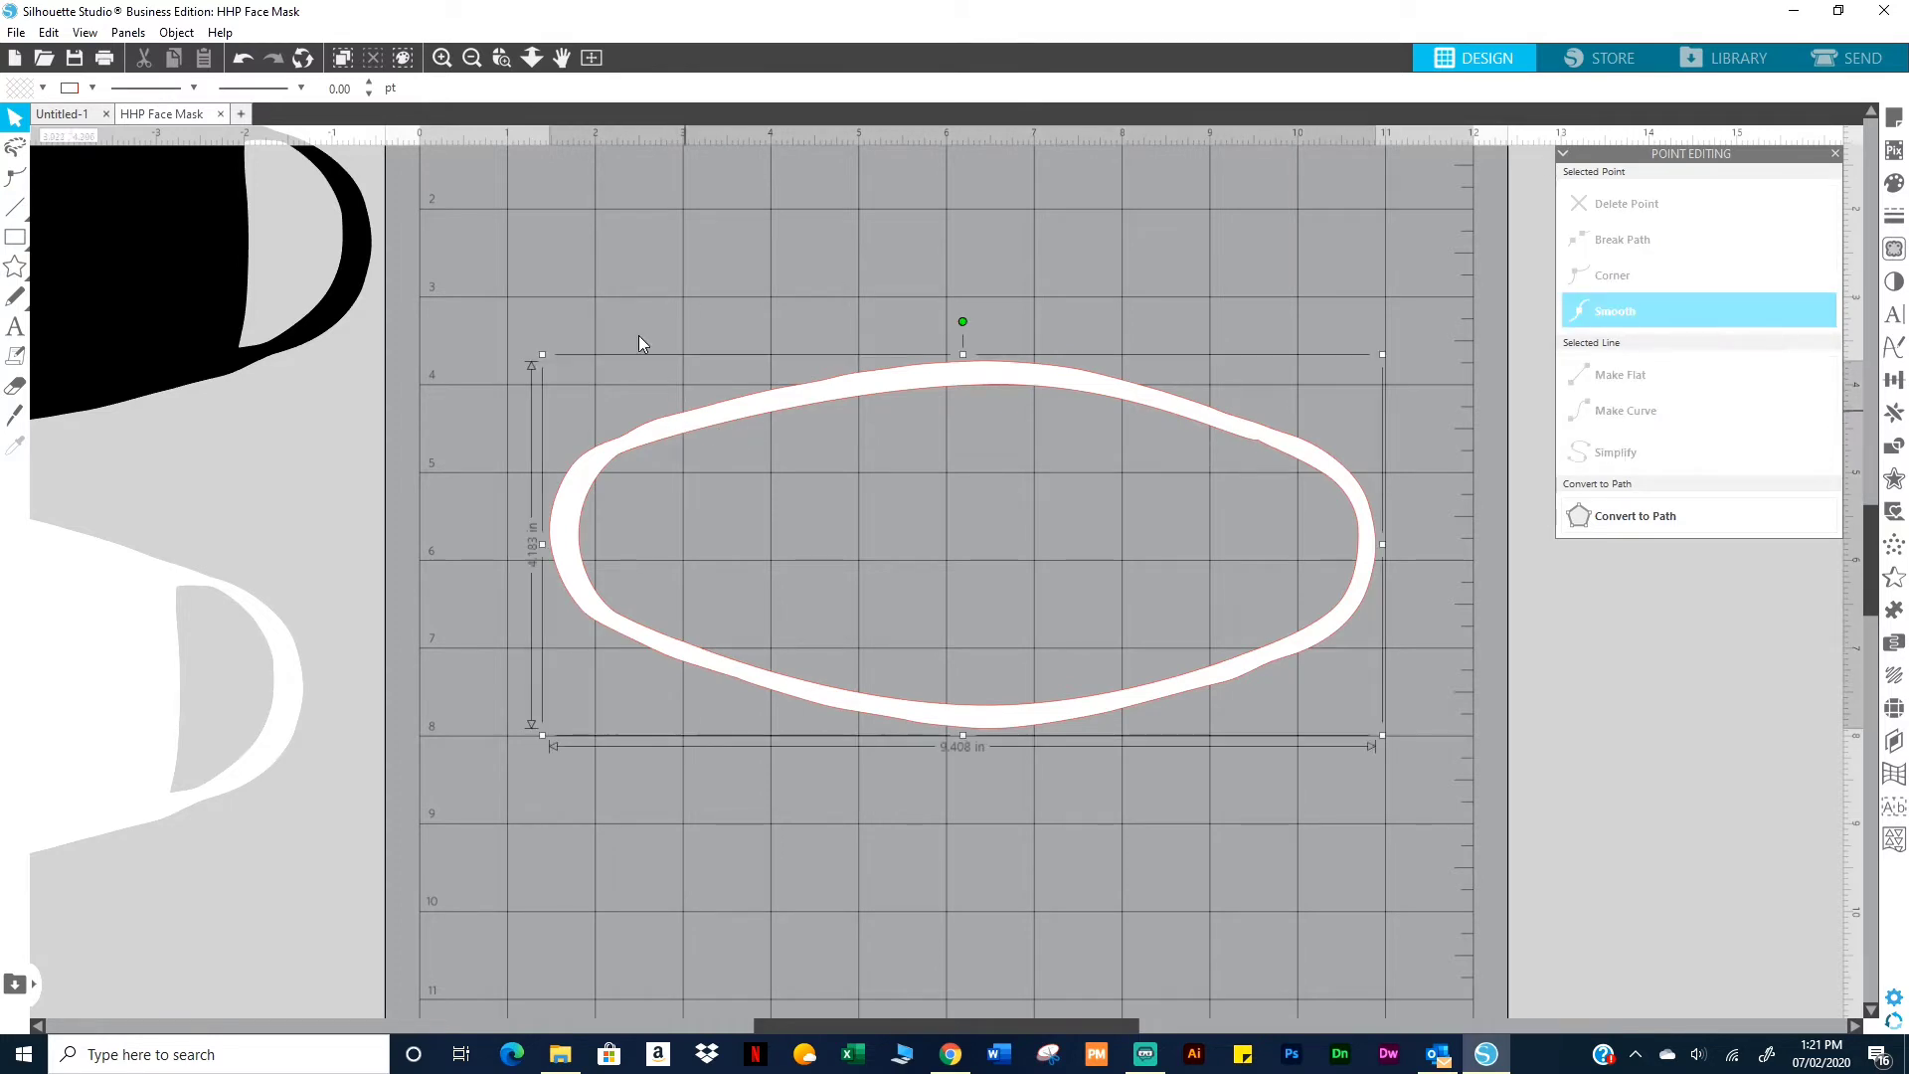
pyautogui.click(91, 87)
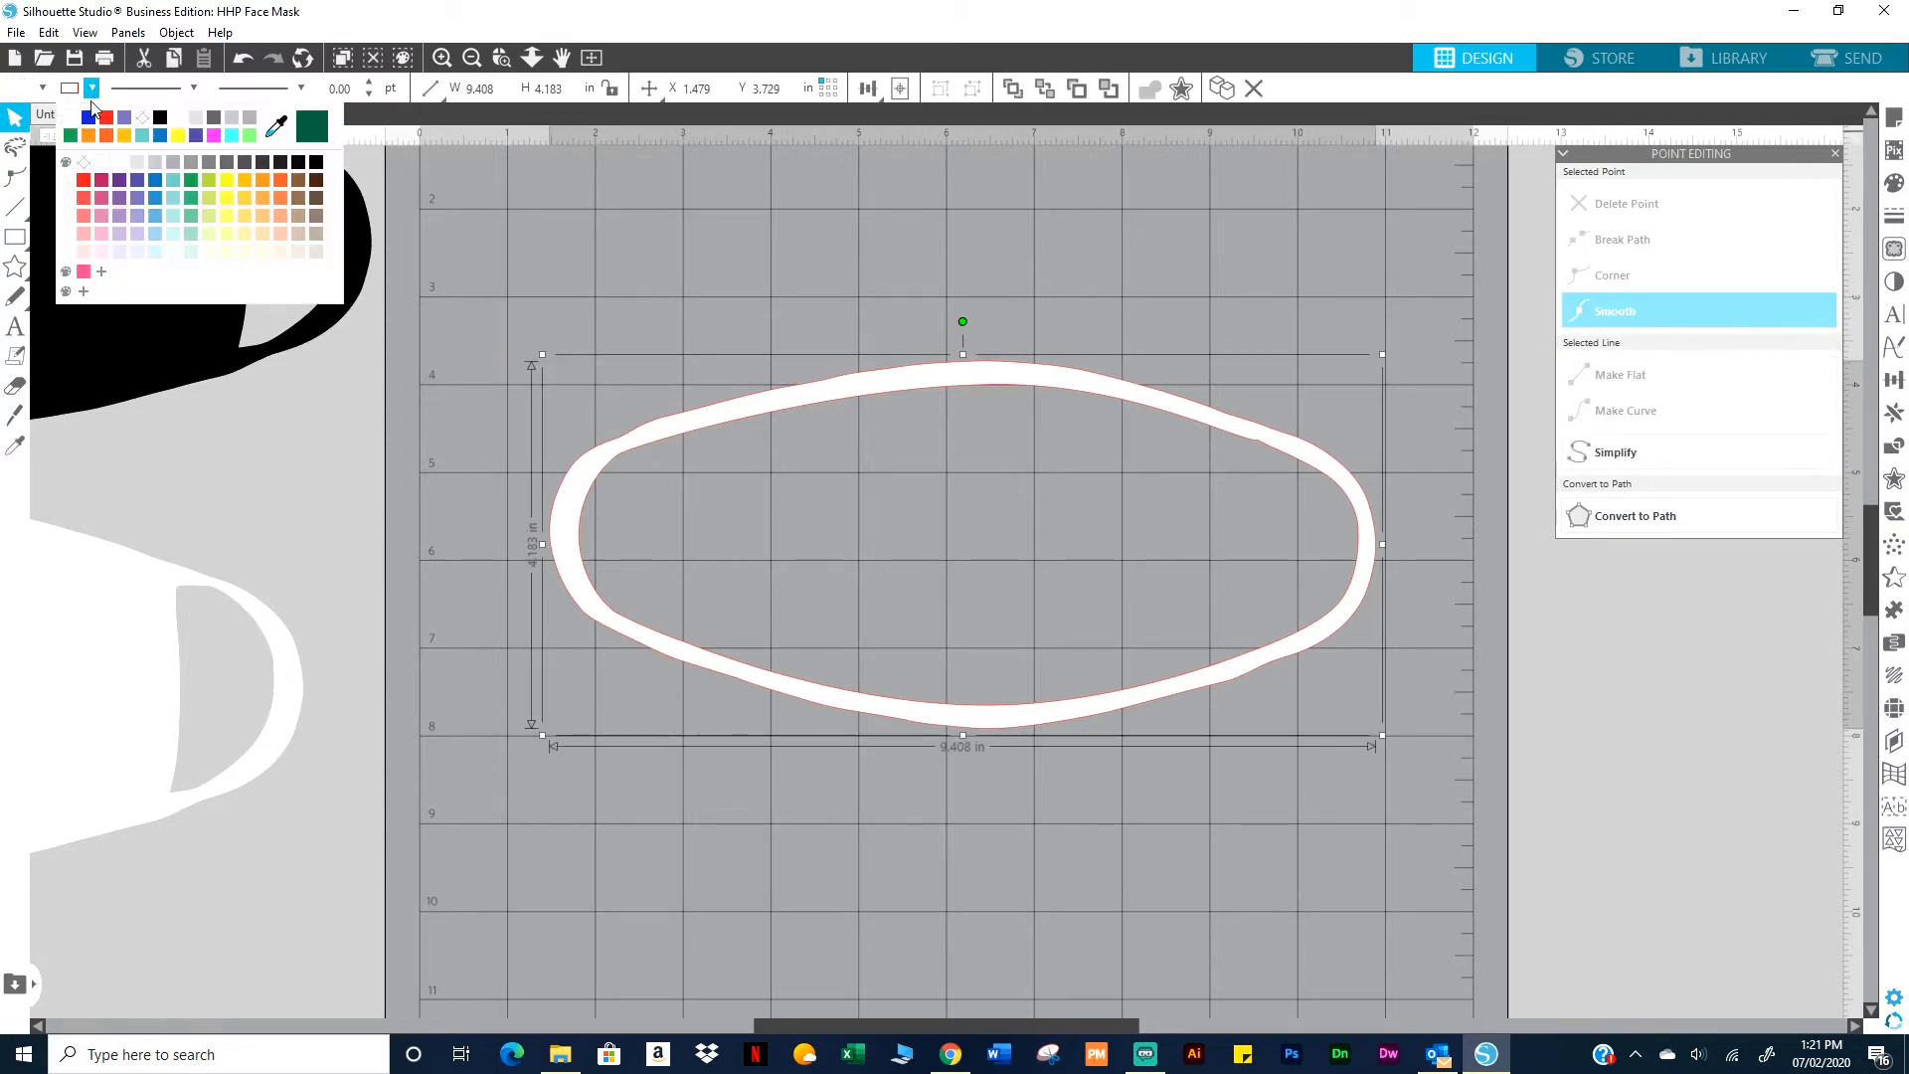
pyautogui.click(84, 164)
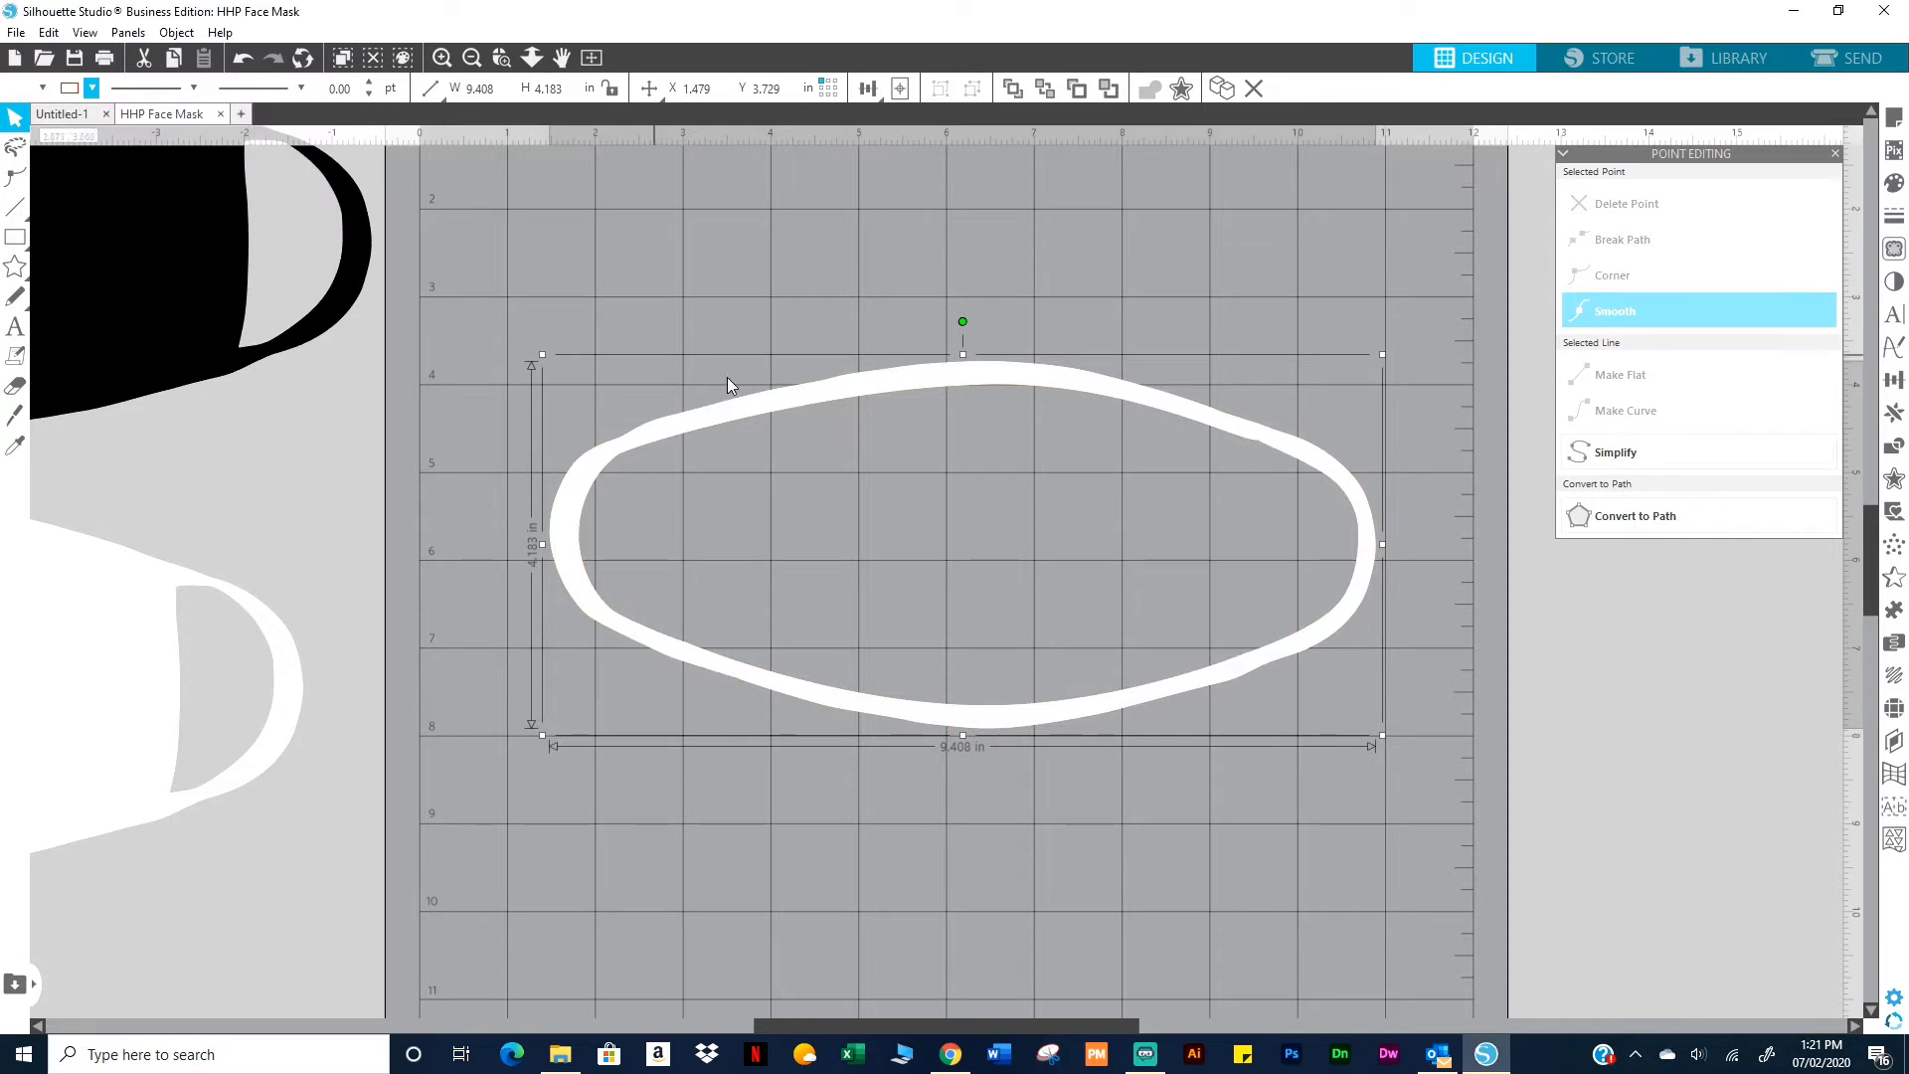
pyautogui.click(1895, 185)
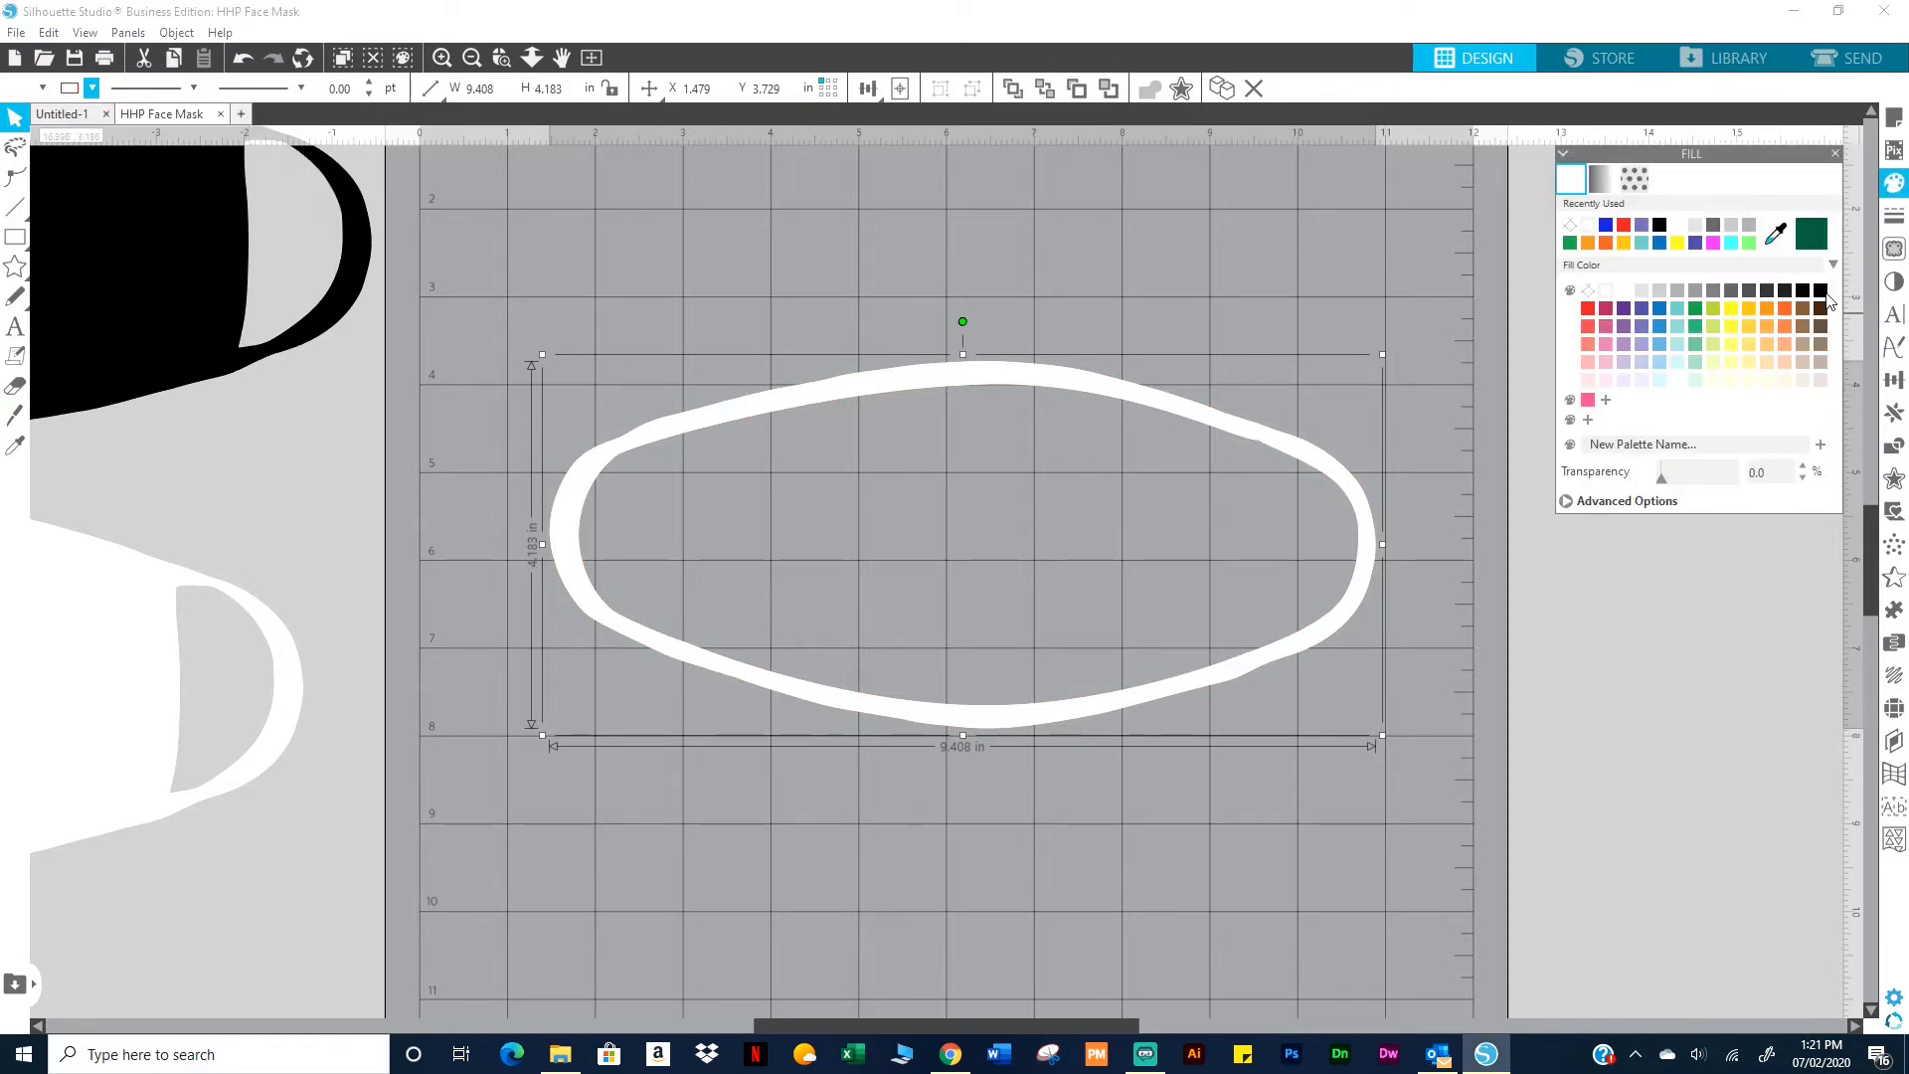
pyautogui.click(1821, 291)
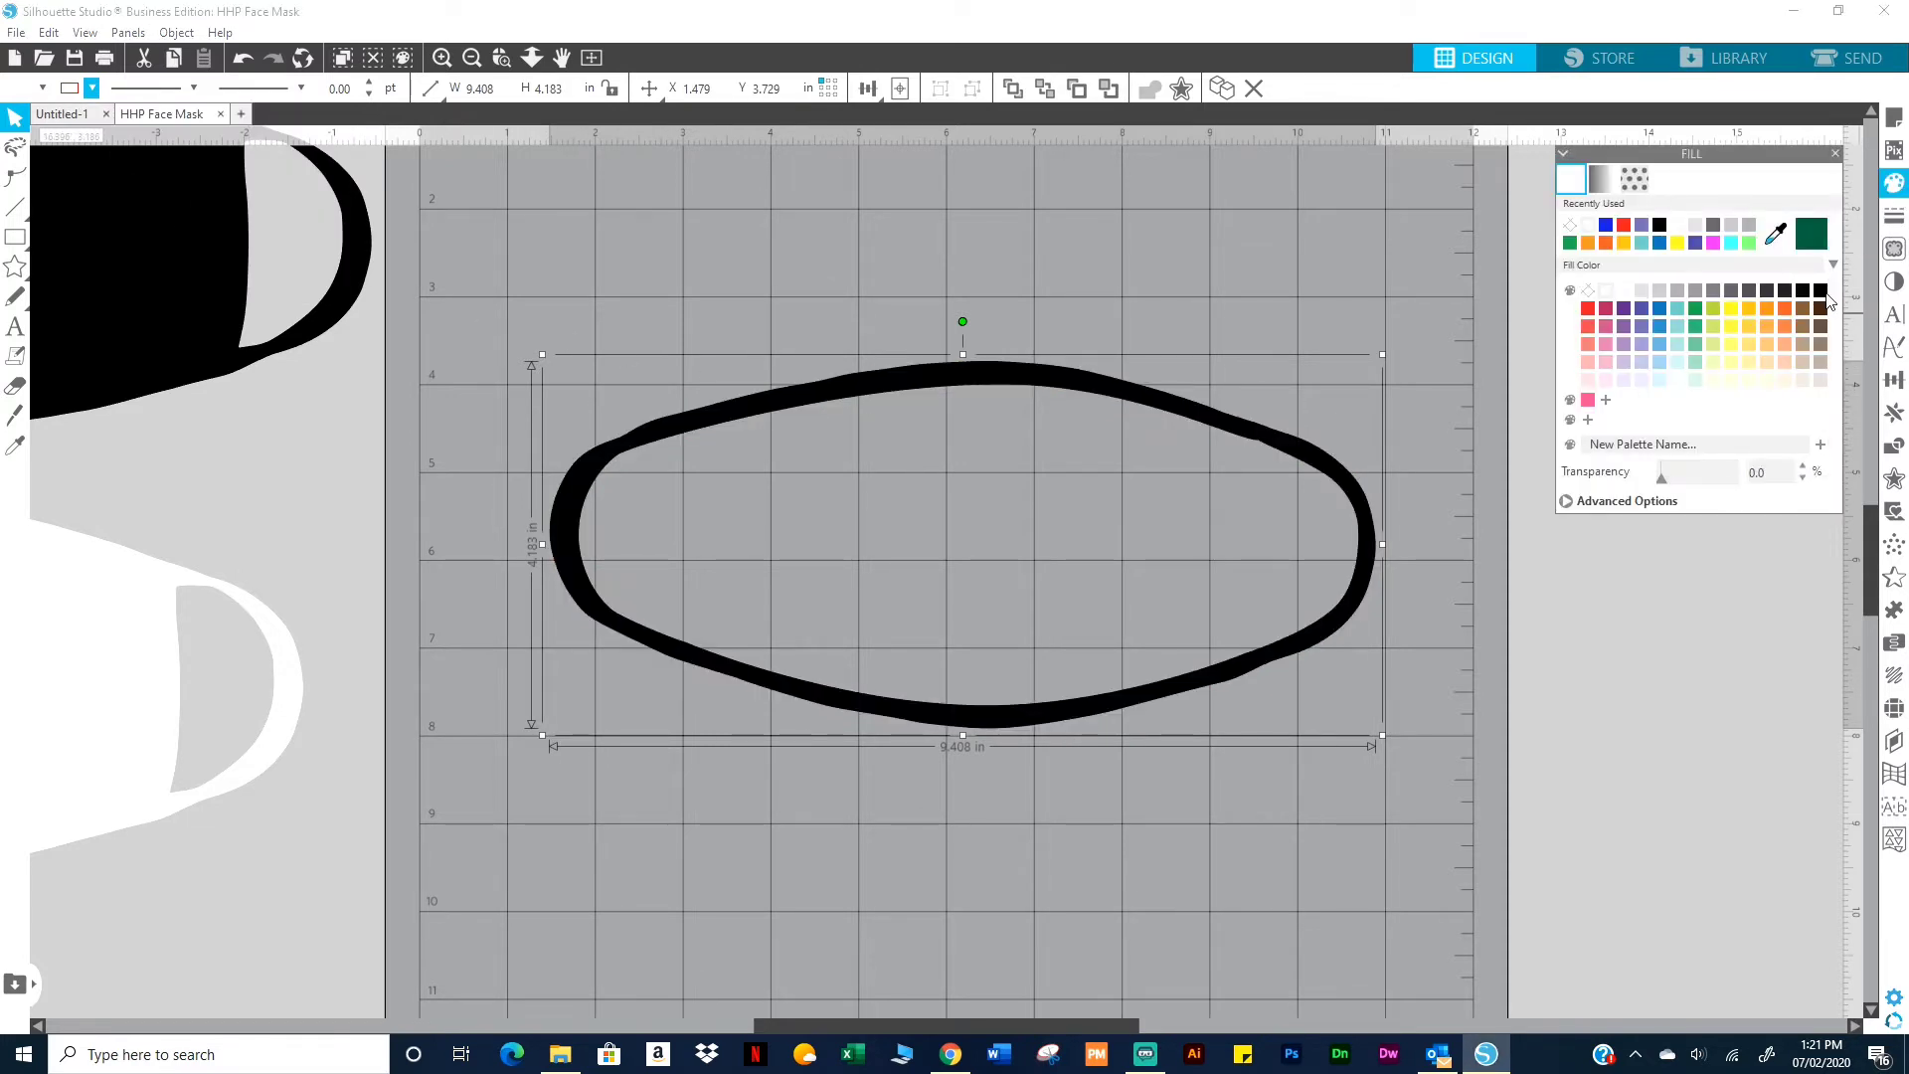
pyautogui.click(740, 970)
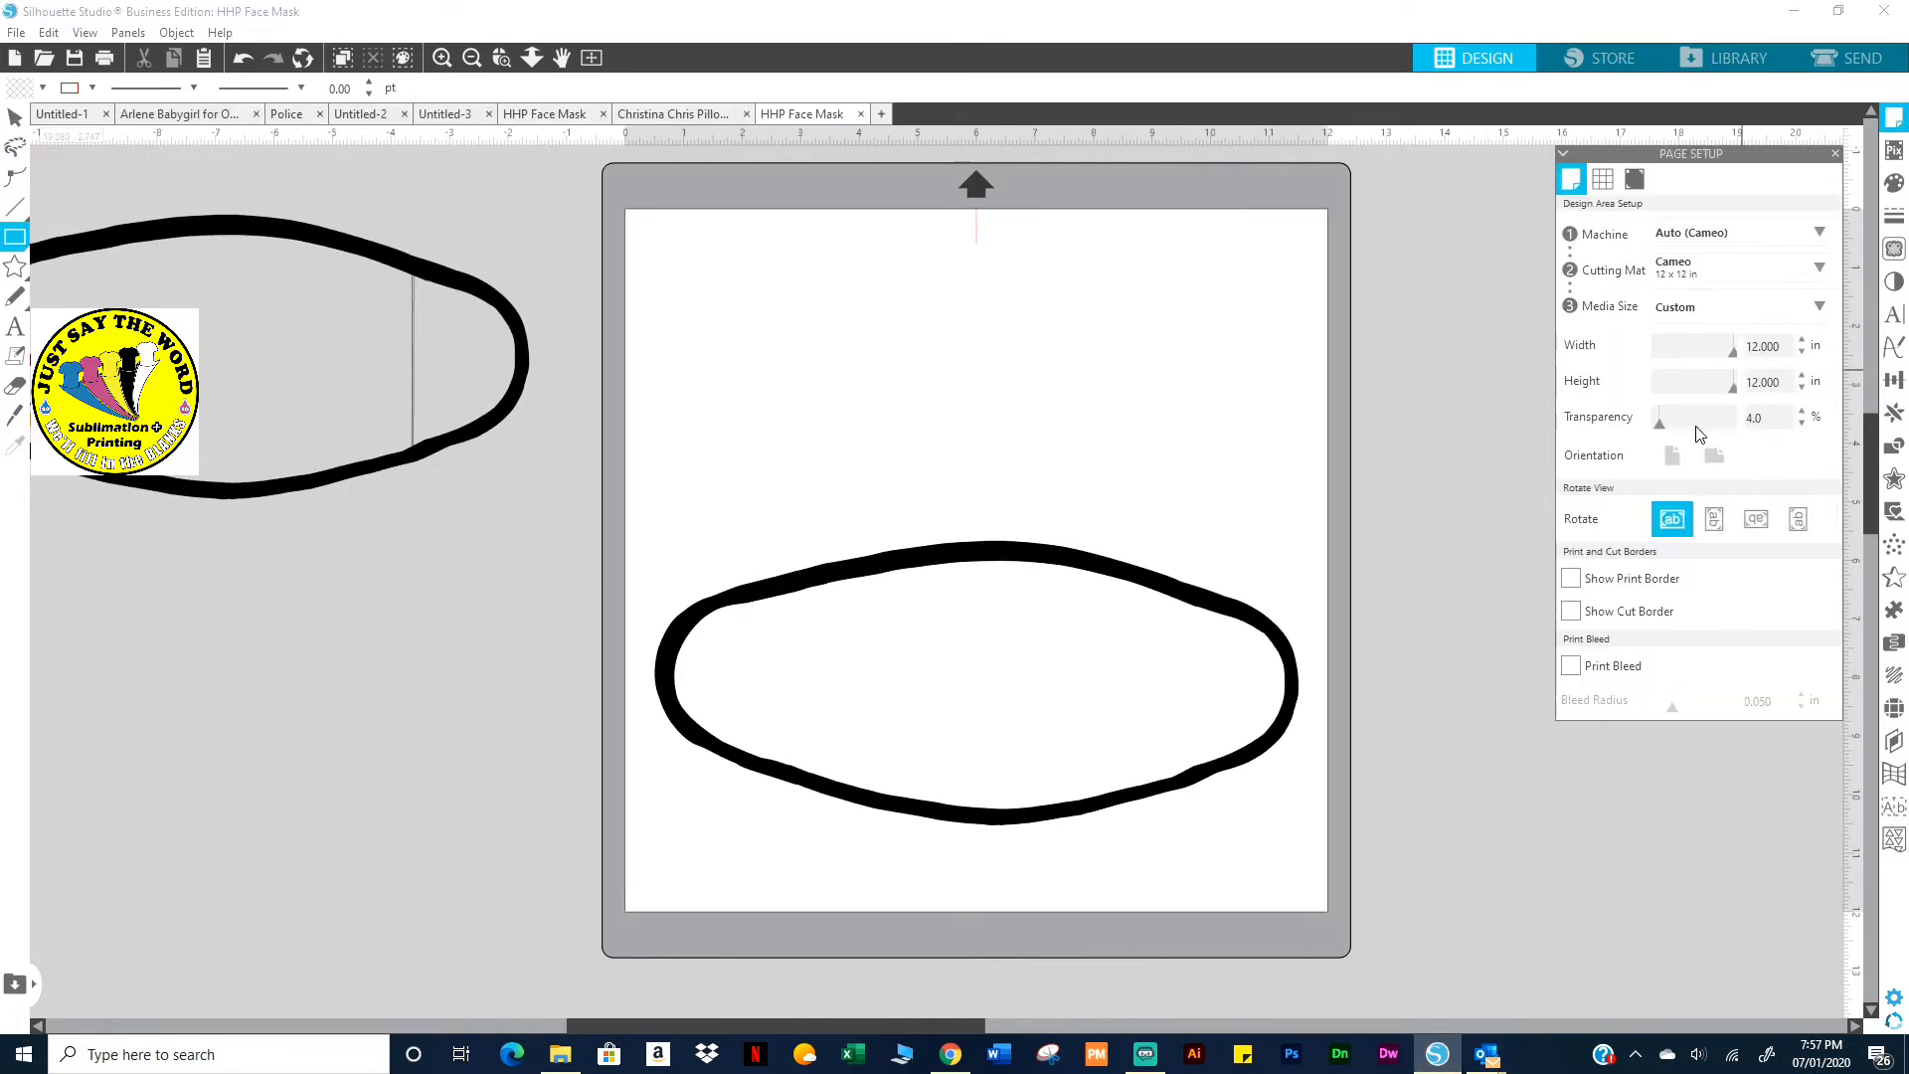
# Step: Set the page transparency to 100%, then move the oval mask outline up and enlarge it to about 11.88 by 5.25 in
pyautogui.moveTo(1660, 422); pyautogui.dragTo(1742, 432)
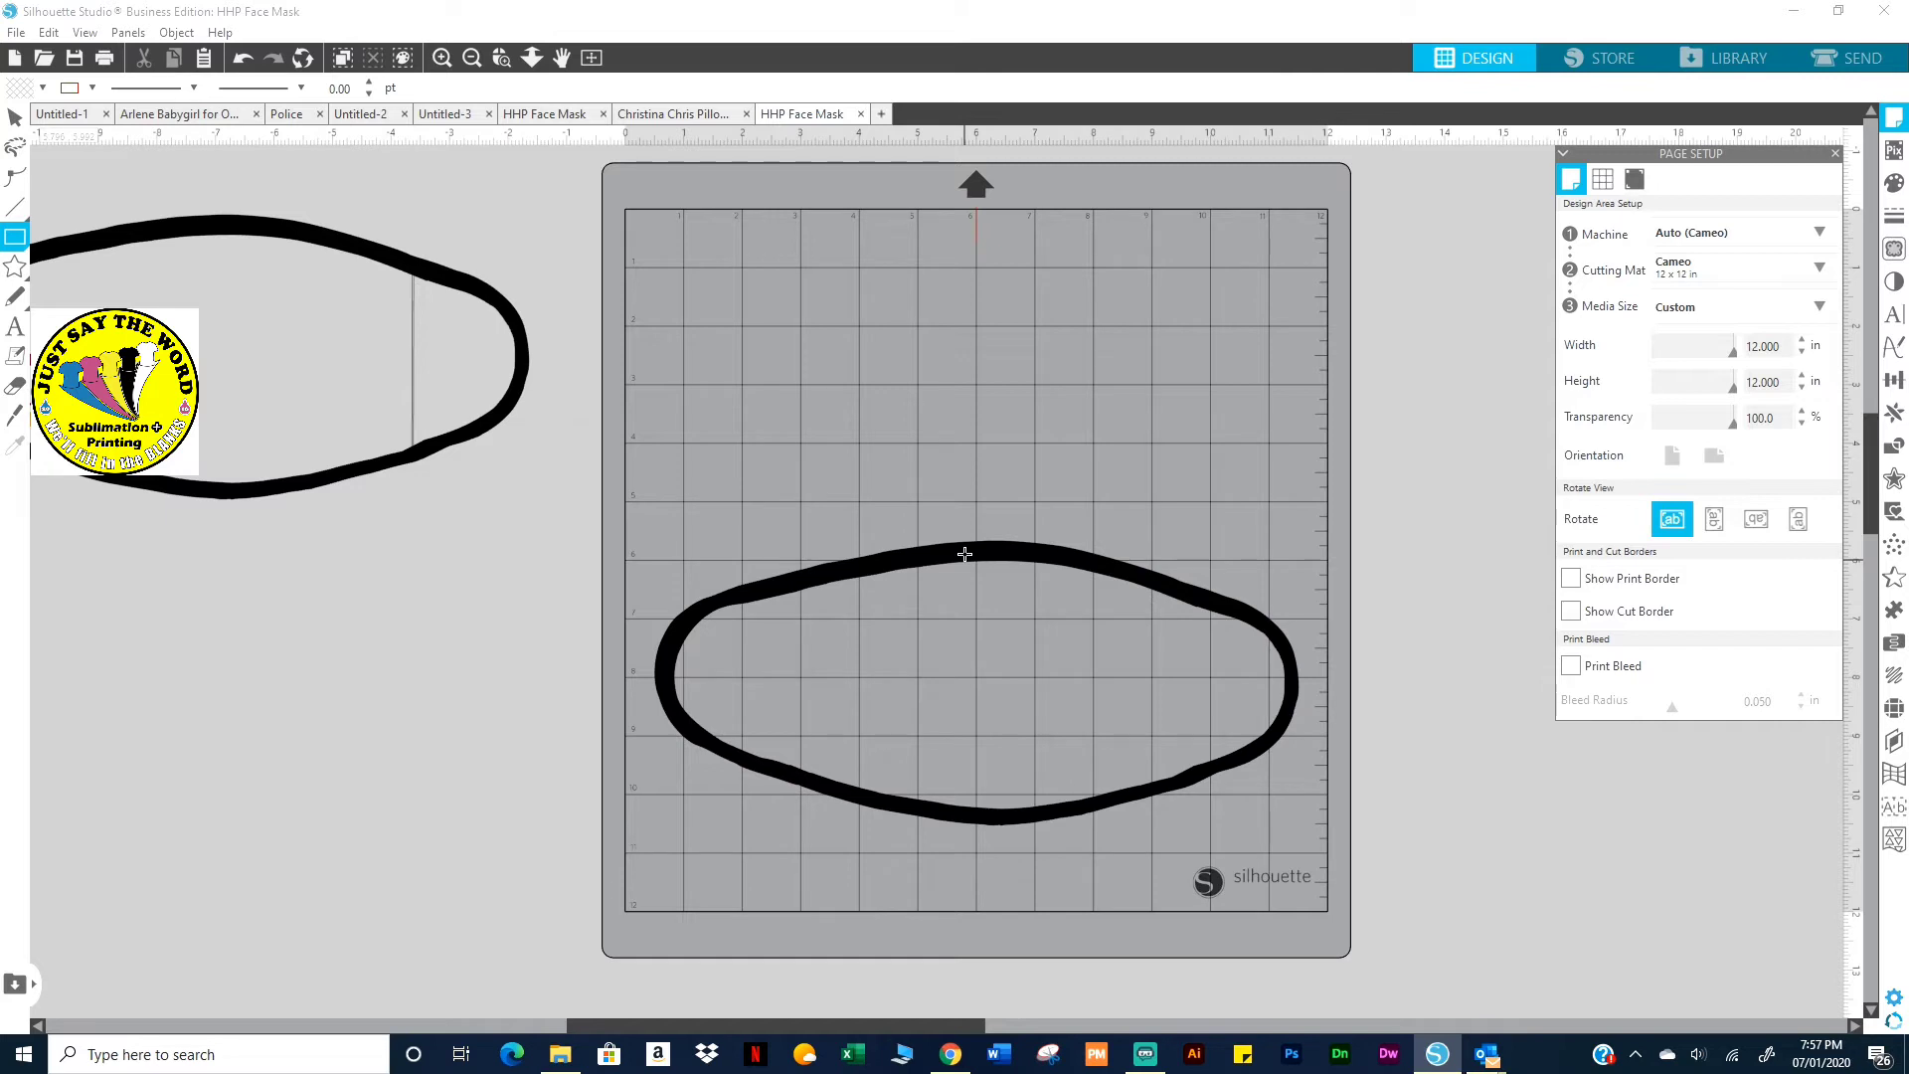
pyautogui.moveTo(964, 554); pyautogui.dragTo(939, 287)
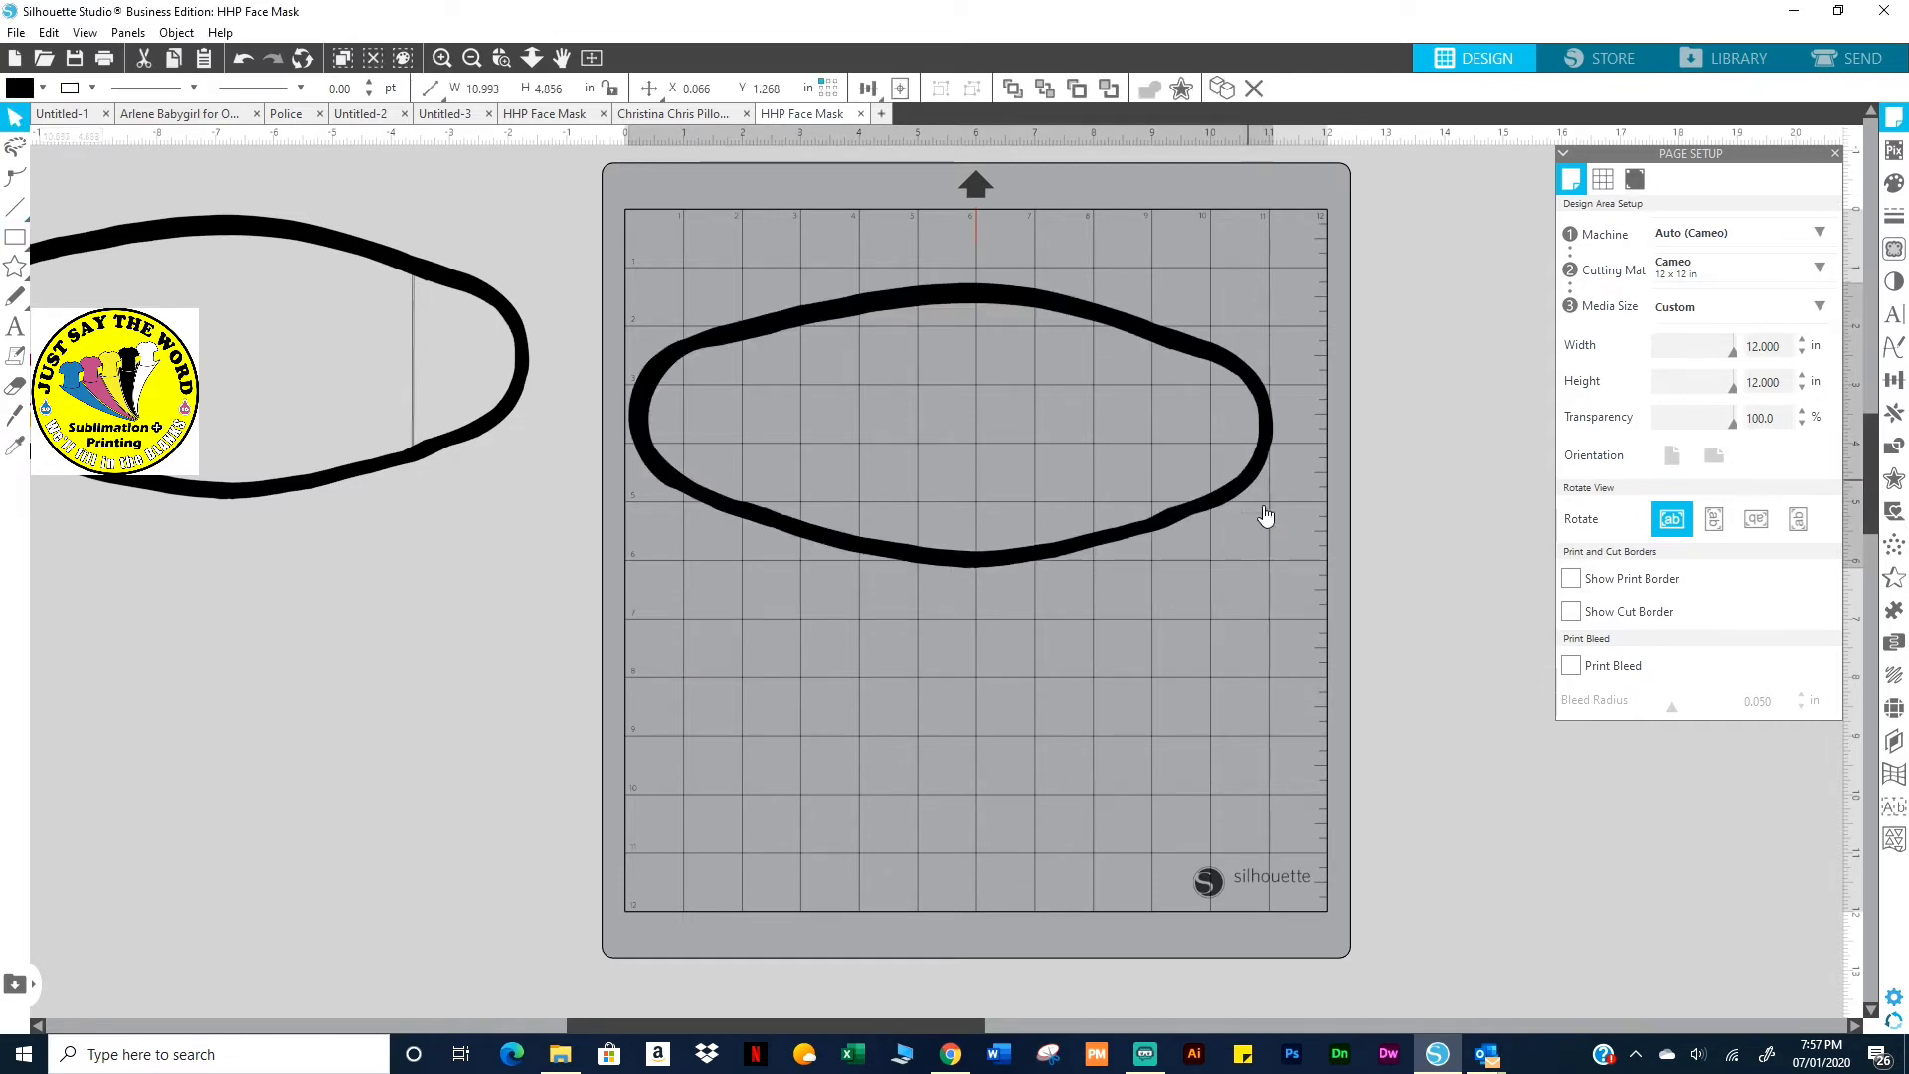
pyautogui.moveTo(1278, 573); pyautogui.dragTo(1342, 584)
pyautogui.click(912, 641)
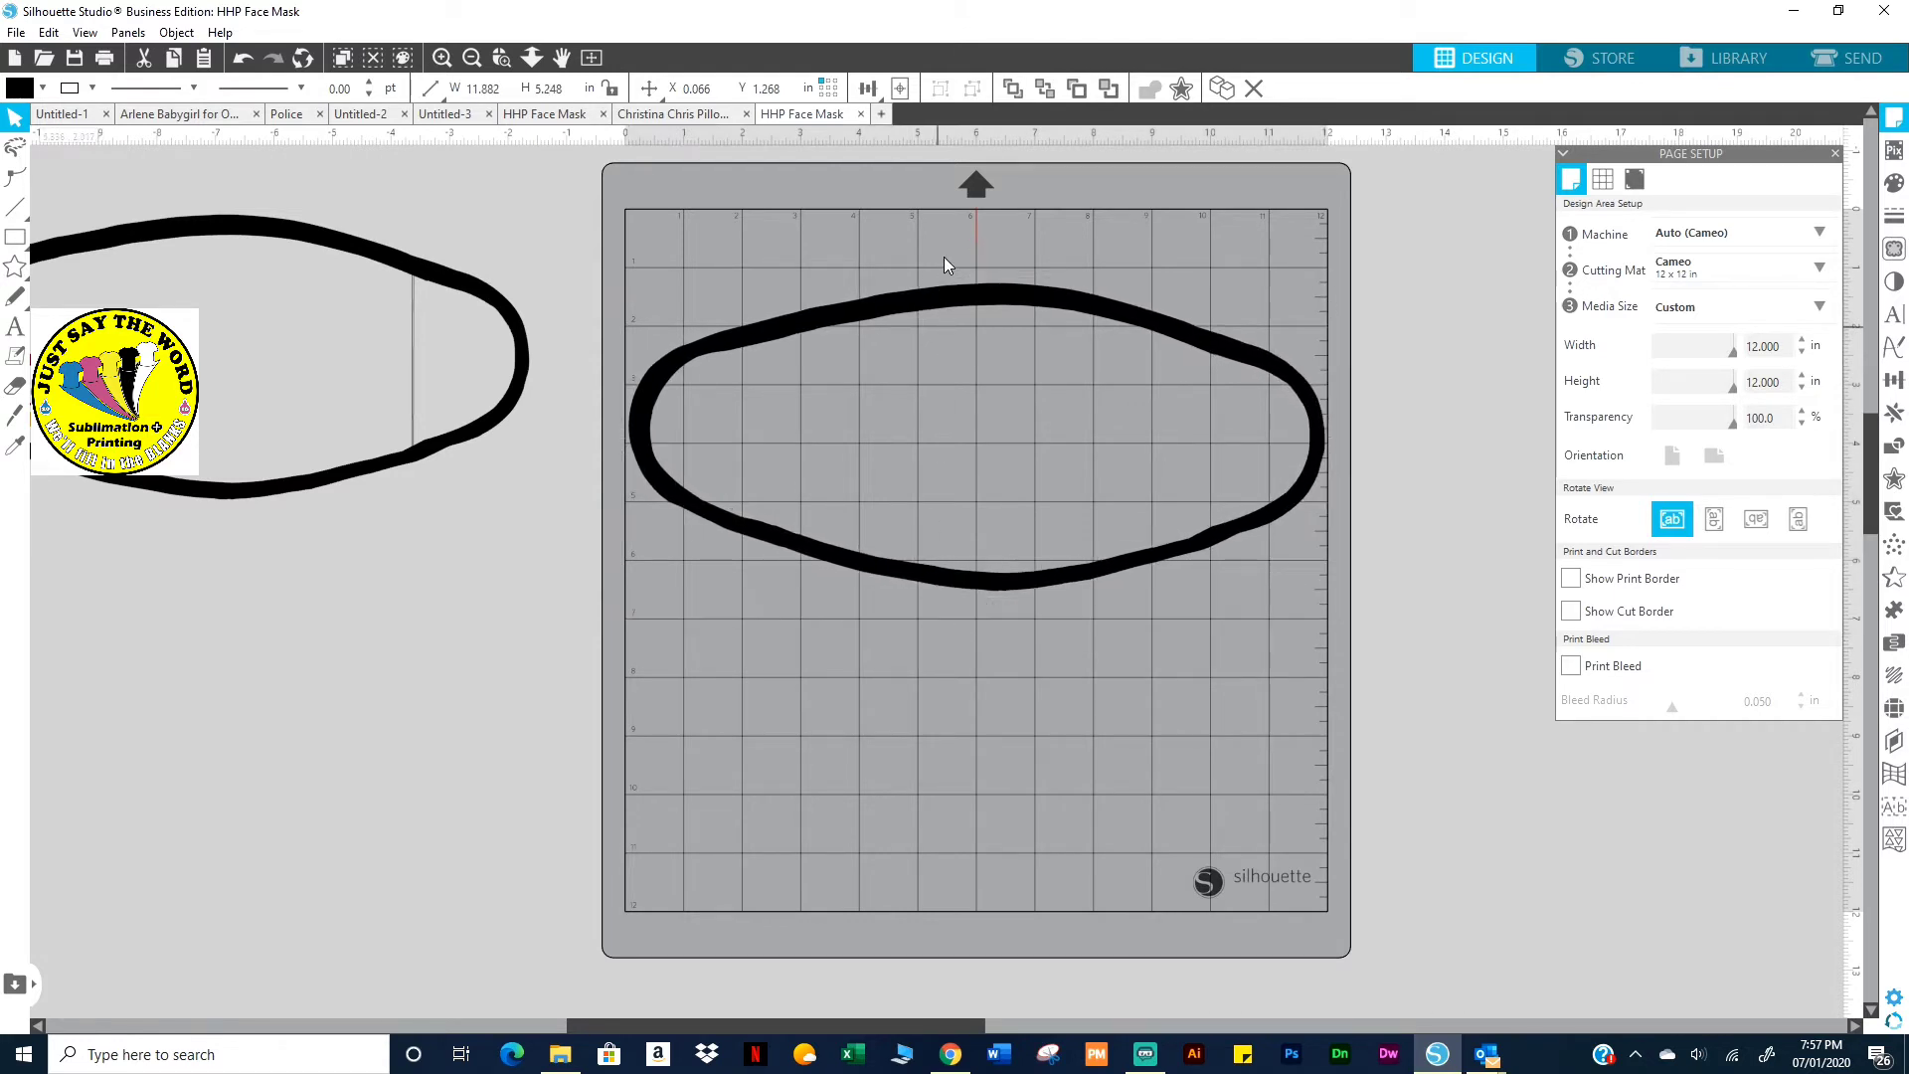
# Step: Move the mask outline up against the page's upper edge and stretch its height to about 5.49 in
pyautogui.click(962, 294)
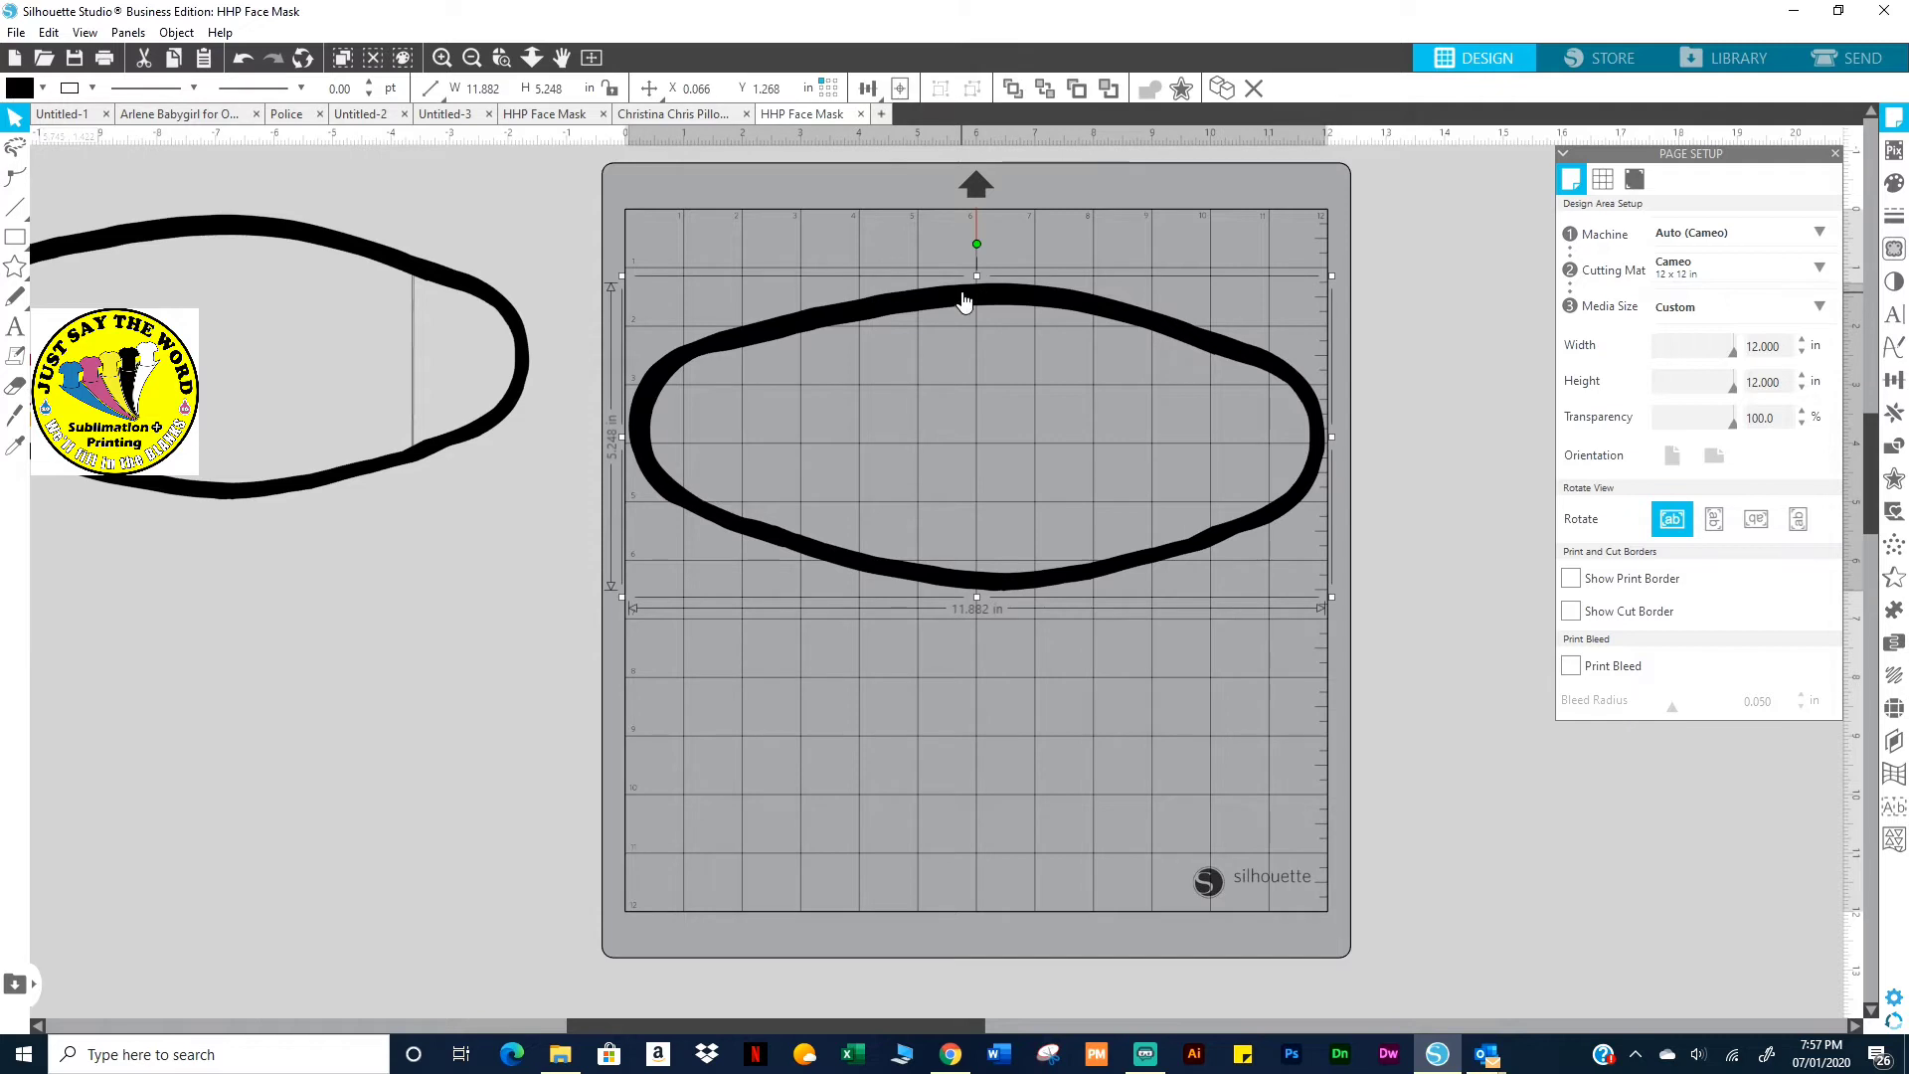
pyautogui.moveTo(963, 294); pyautogui.dragTo(957, 235)
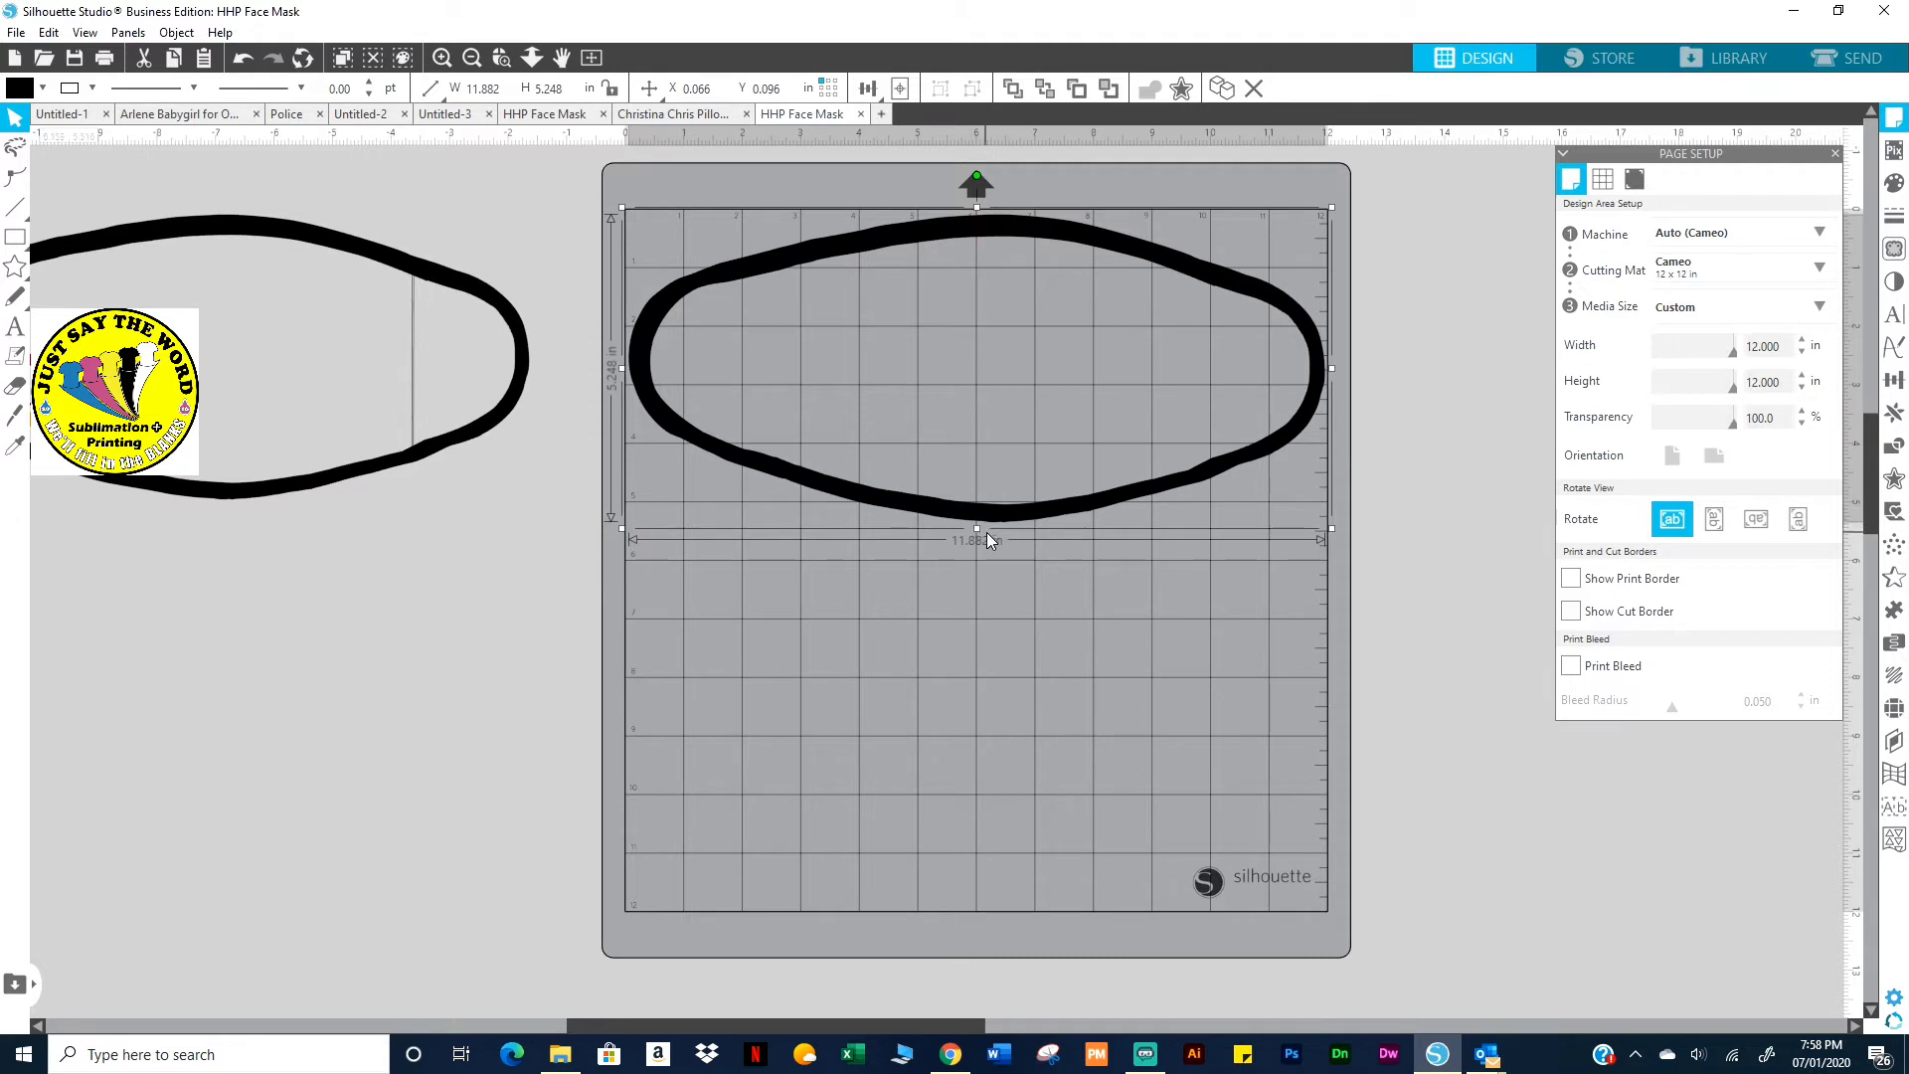
pyautogui.moveTo(975, 530); pyautogui.dragTo(978, 545)
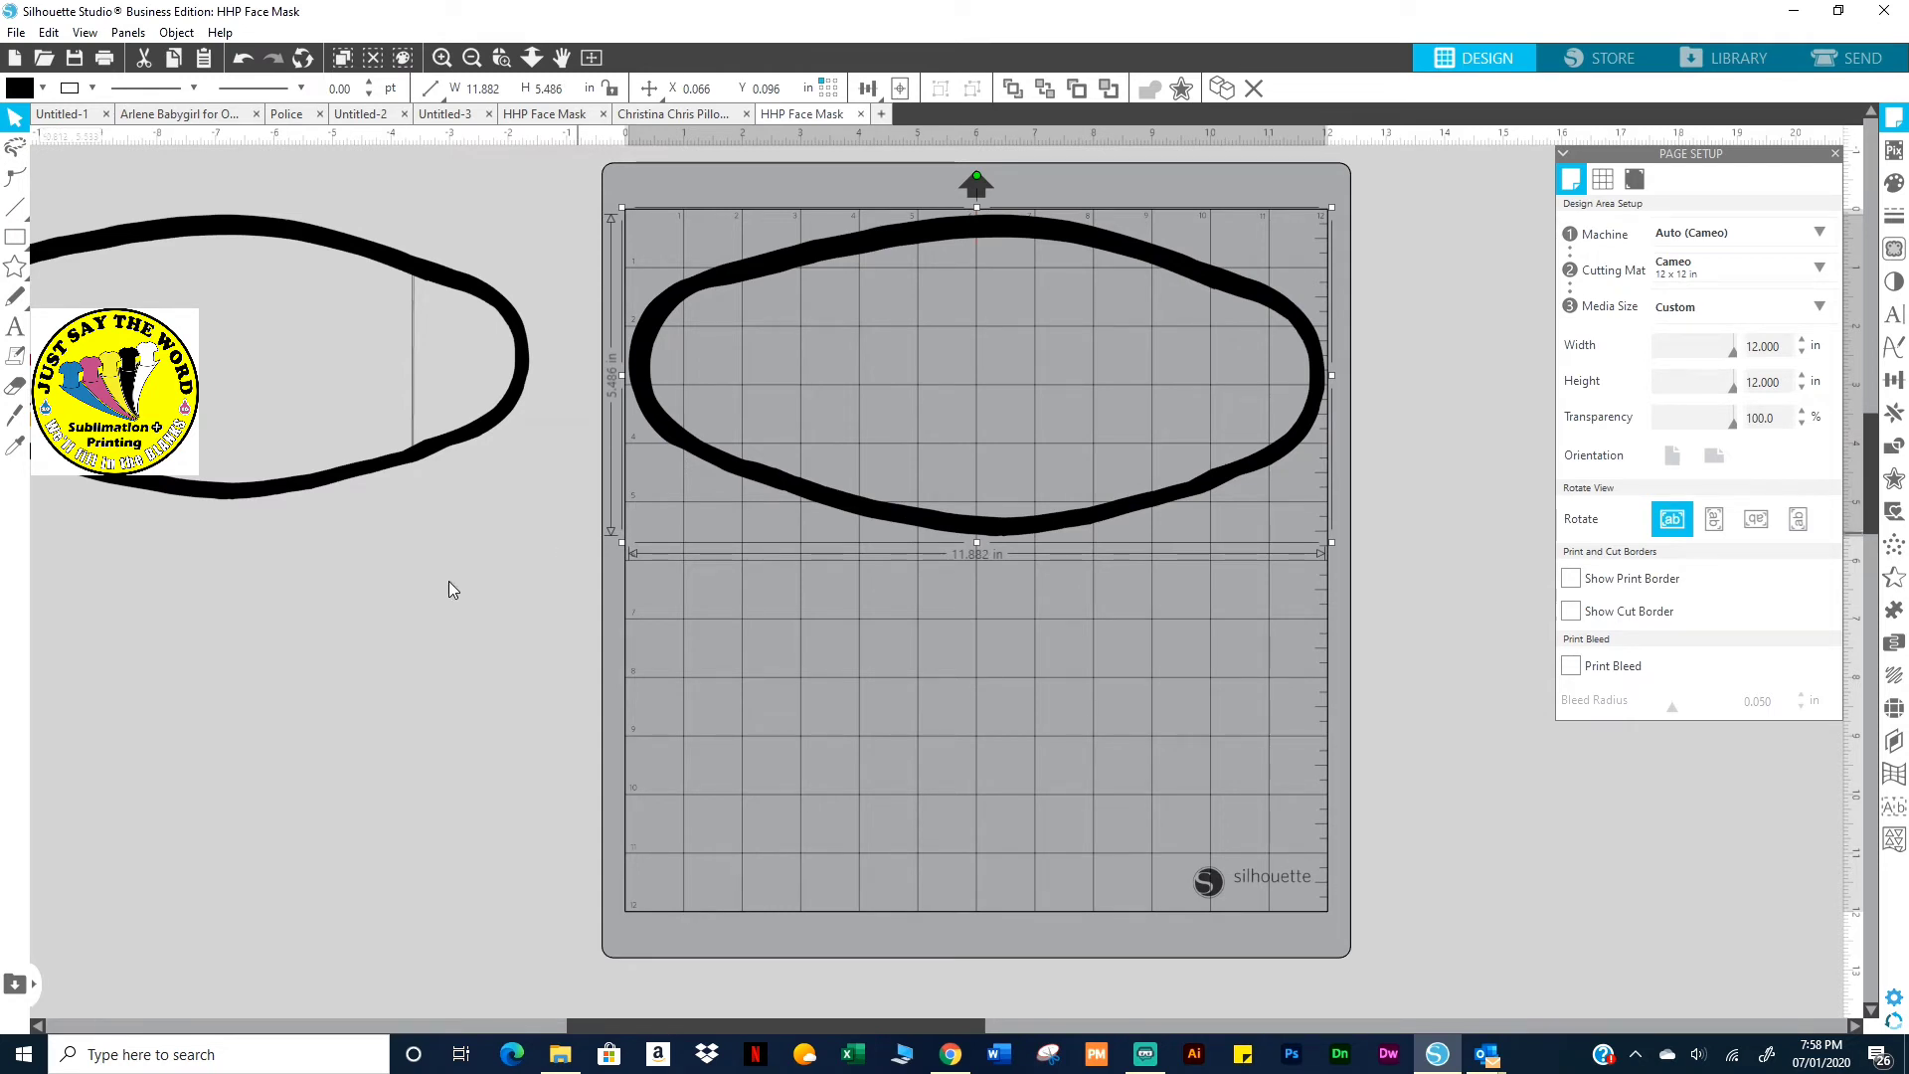
# Step: Draw a thin vertical rectangle about 0.085 by 3.24 in across the left part of the mask opening and fill it white
pyautogui.press('r')
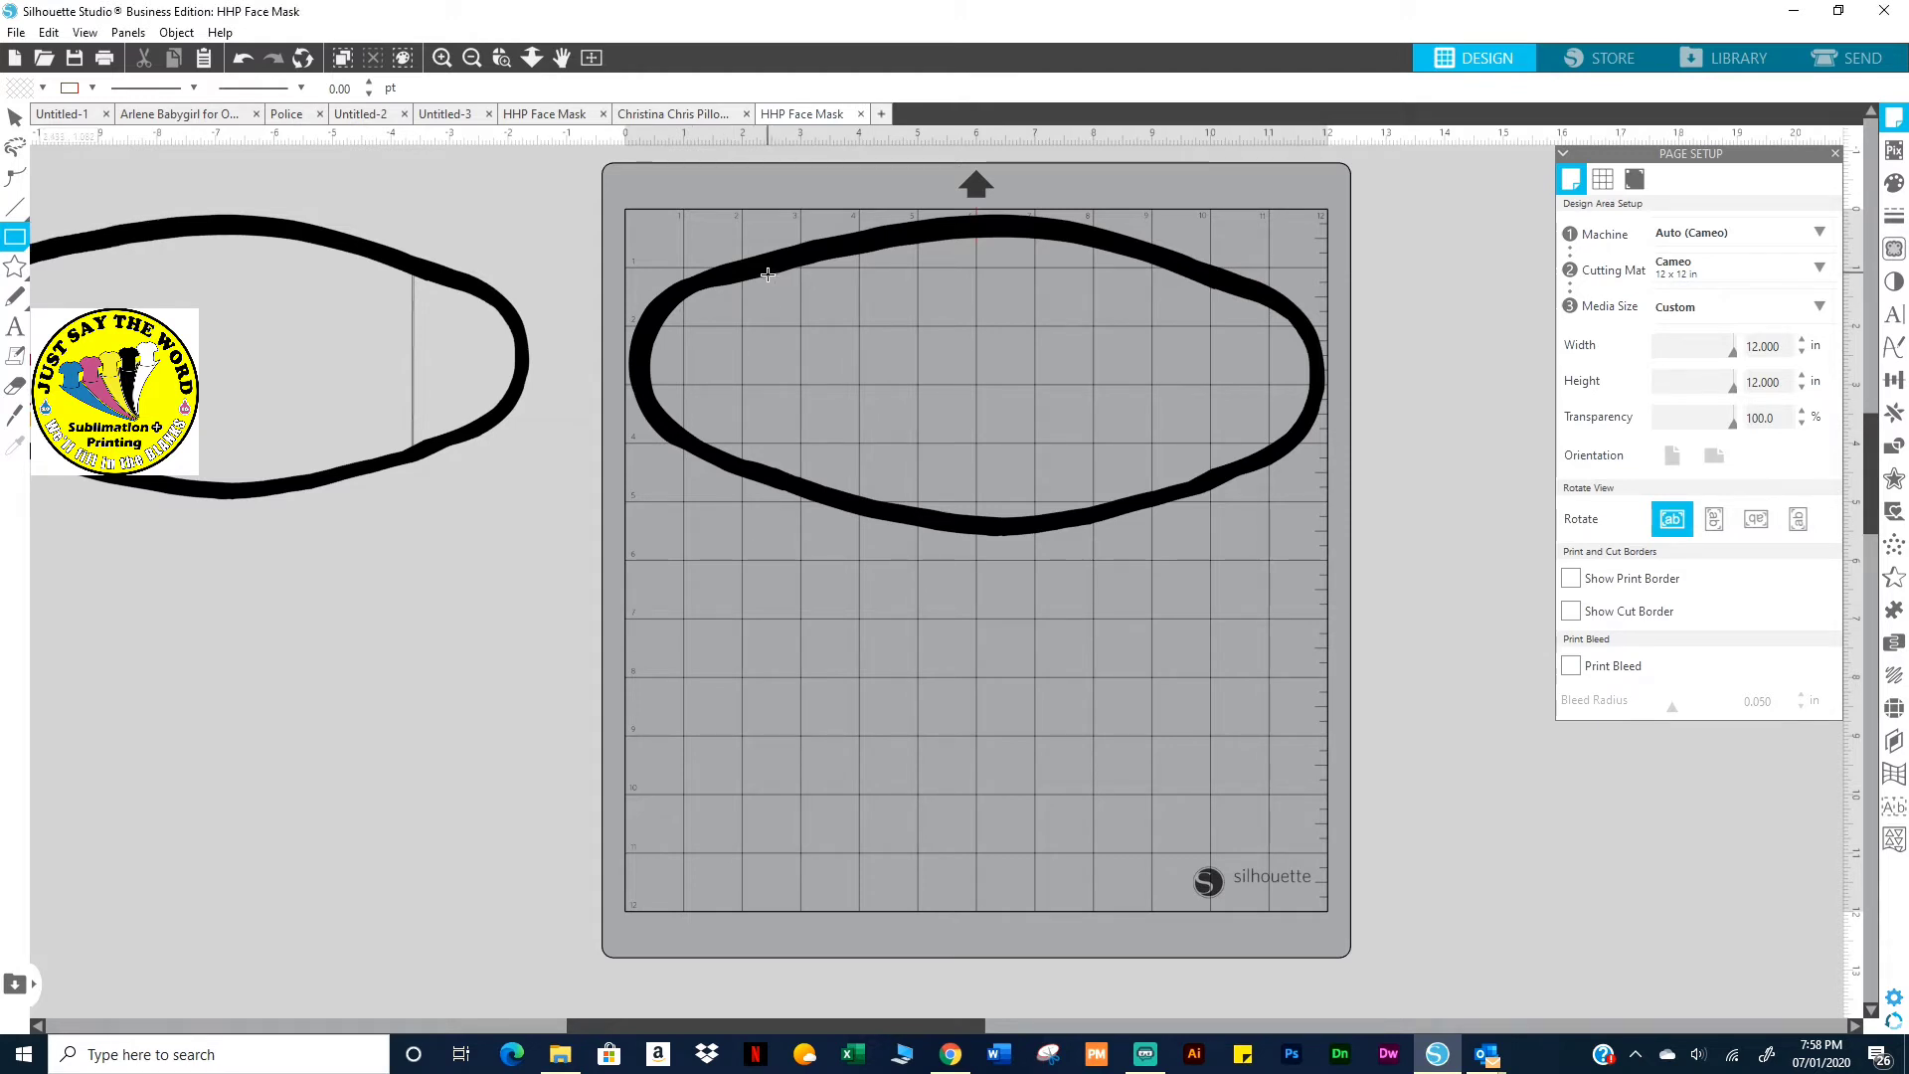
pyautogui.moveTo(768, 274); pyautogui.dragTo(764, 472)
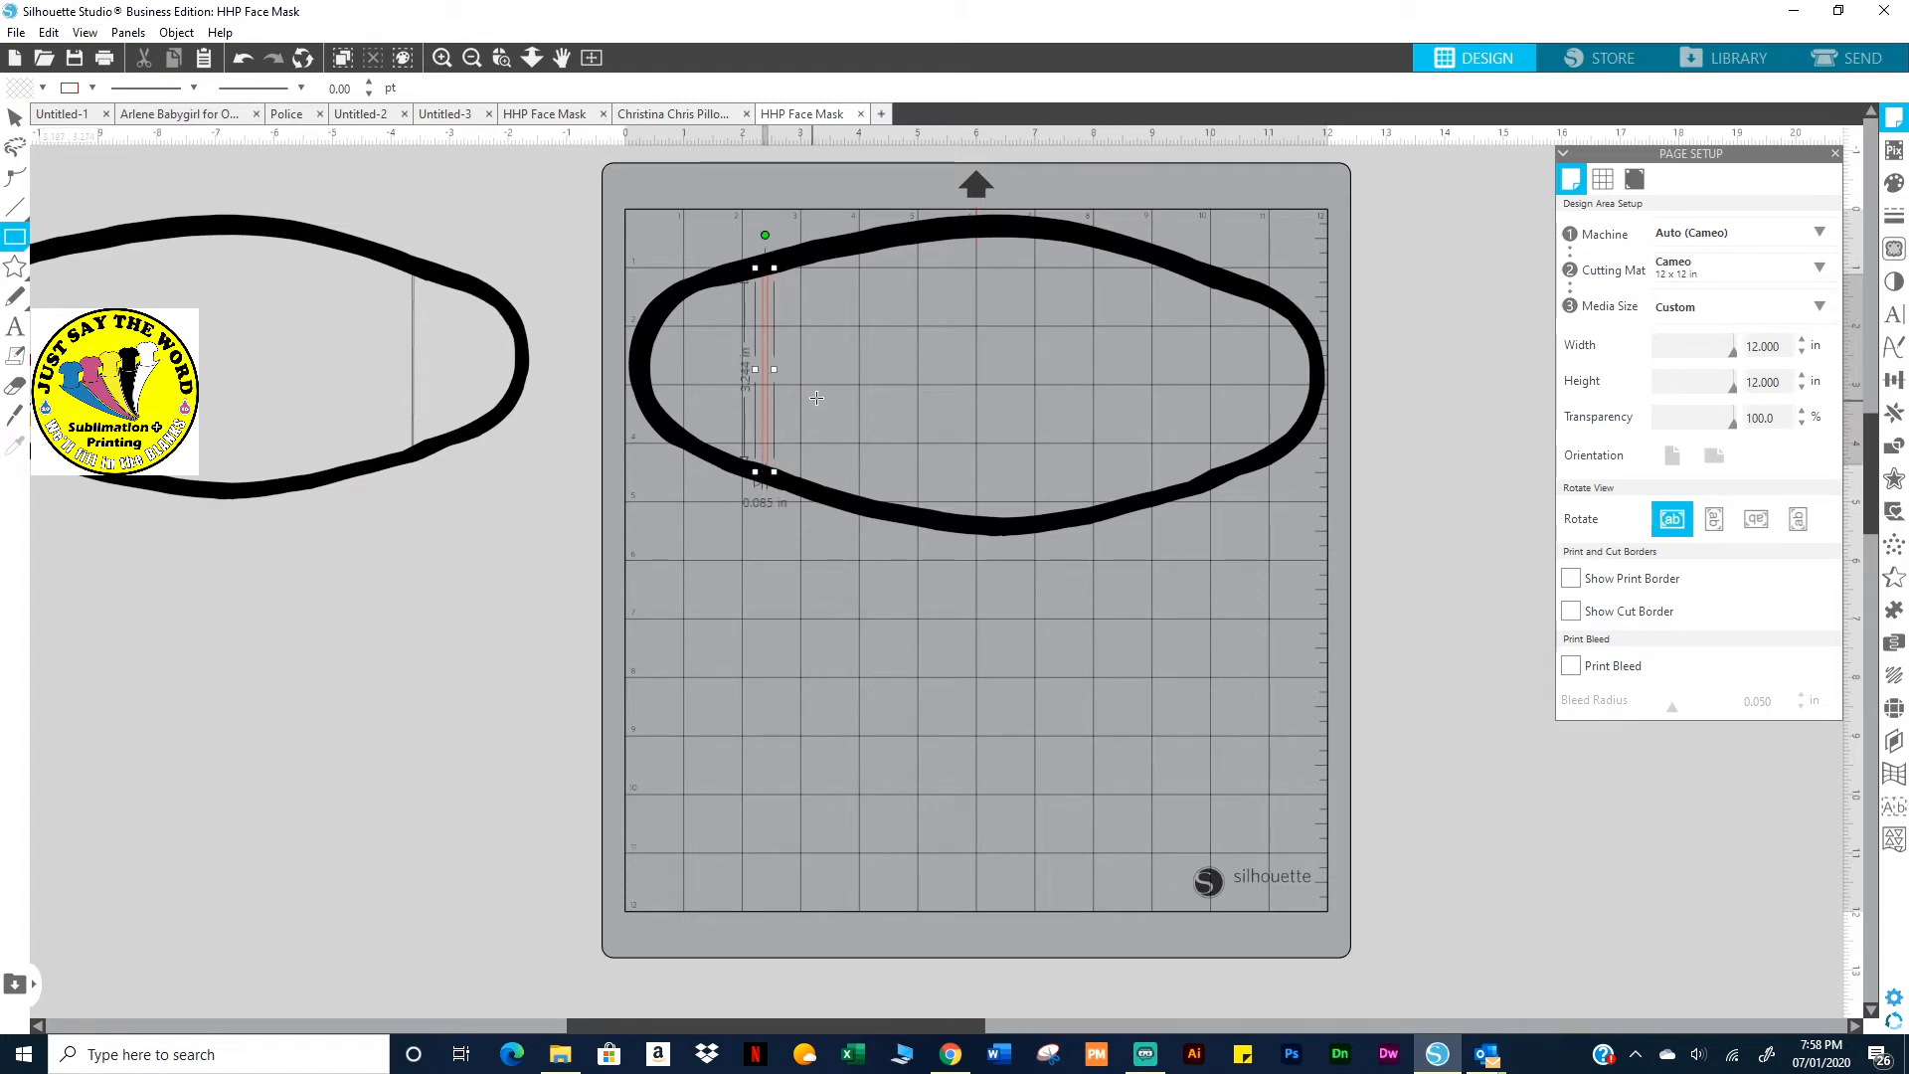
pyautogui.click(793, 347)
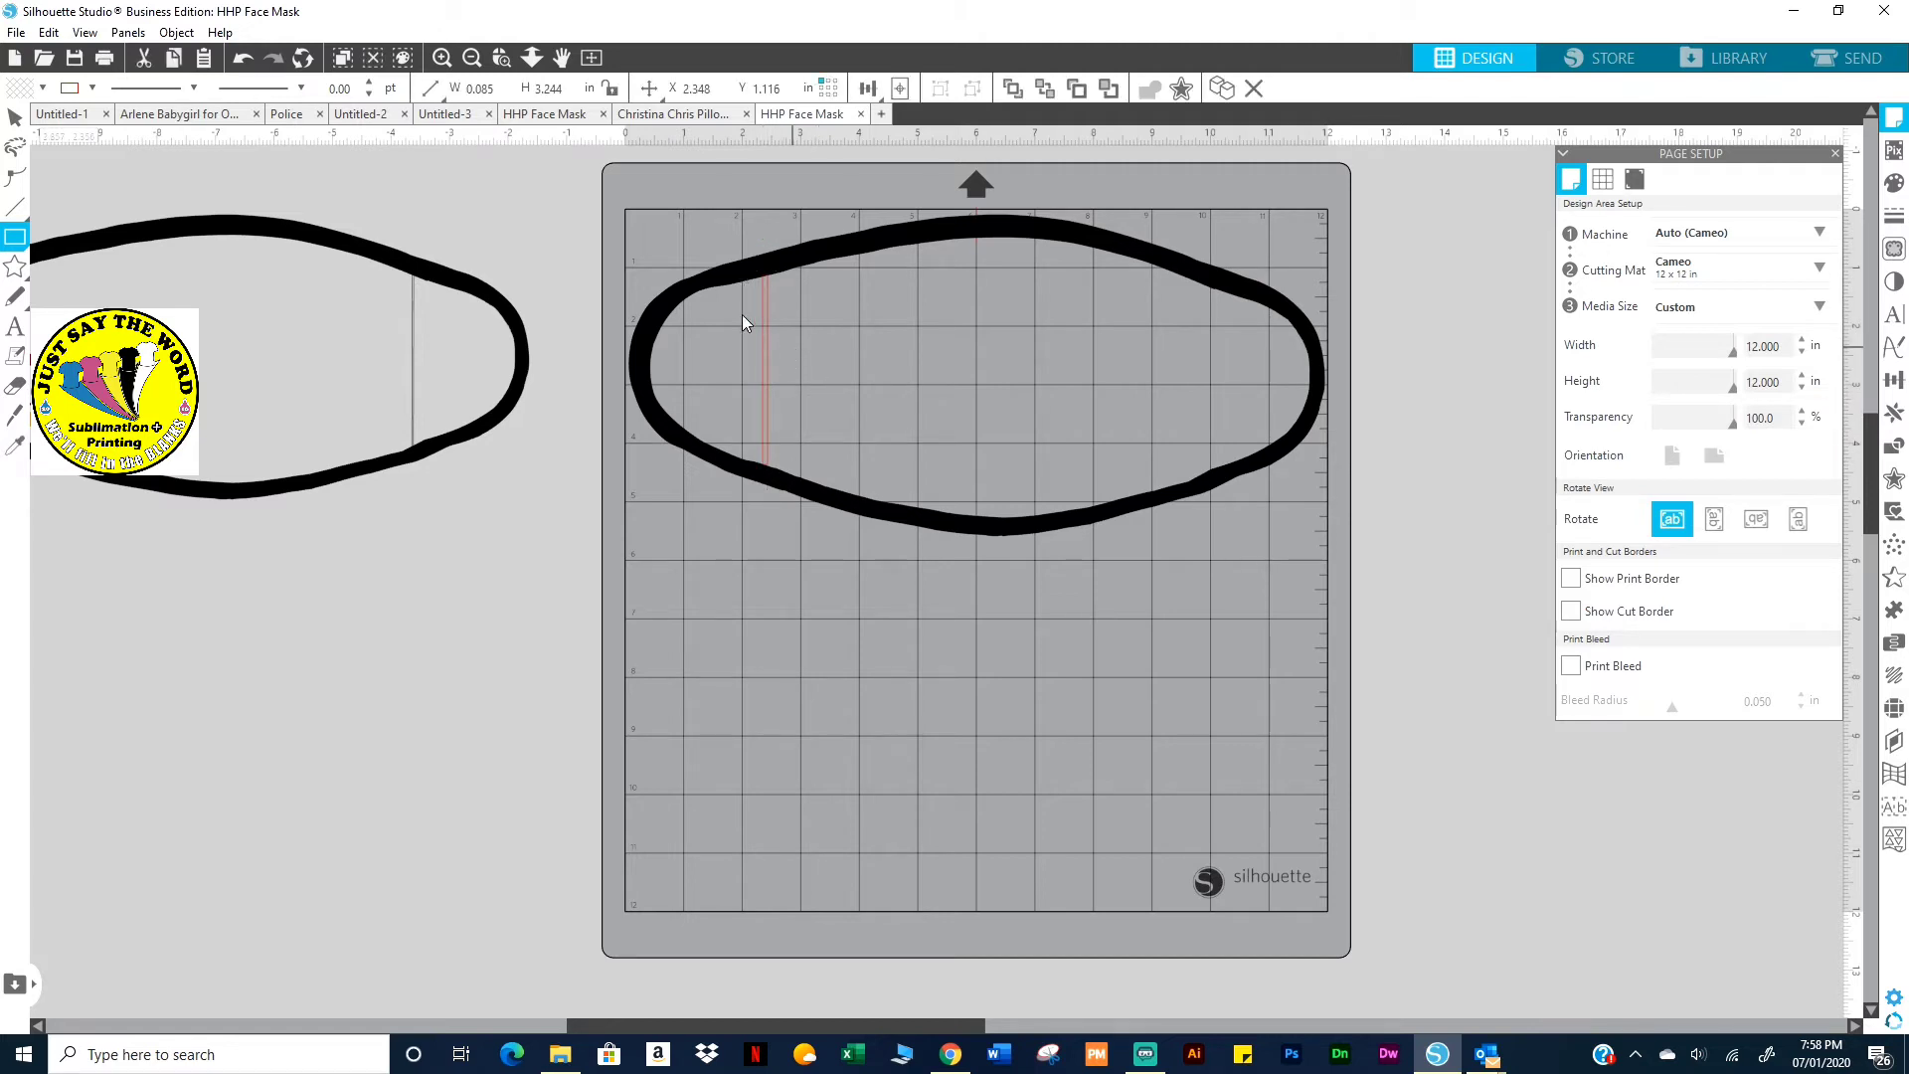
pyautogui.click(766, 319)
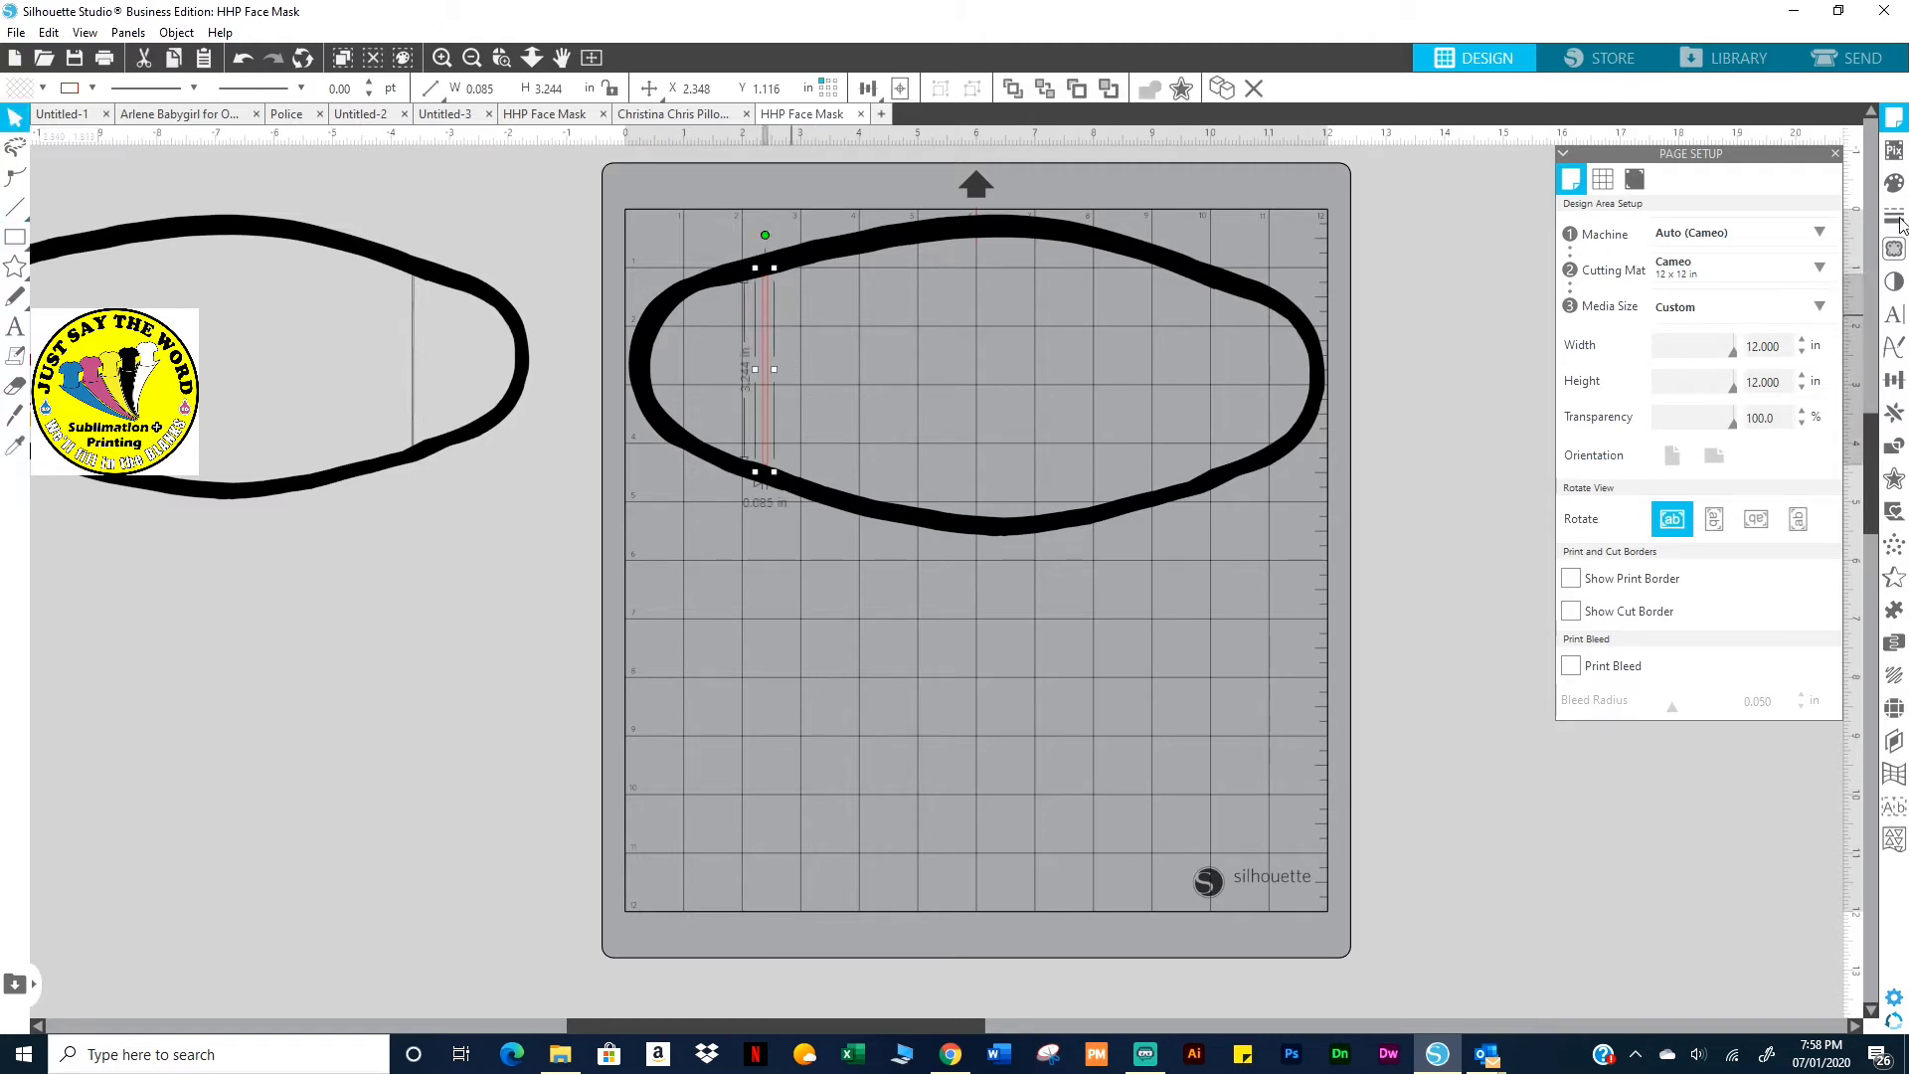
pyautogui.click(1894, 183)
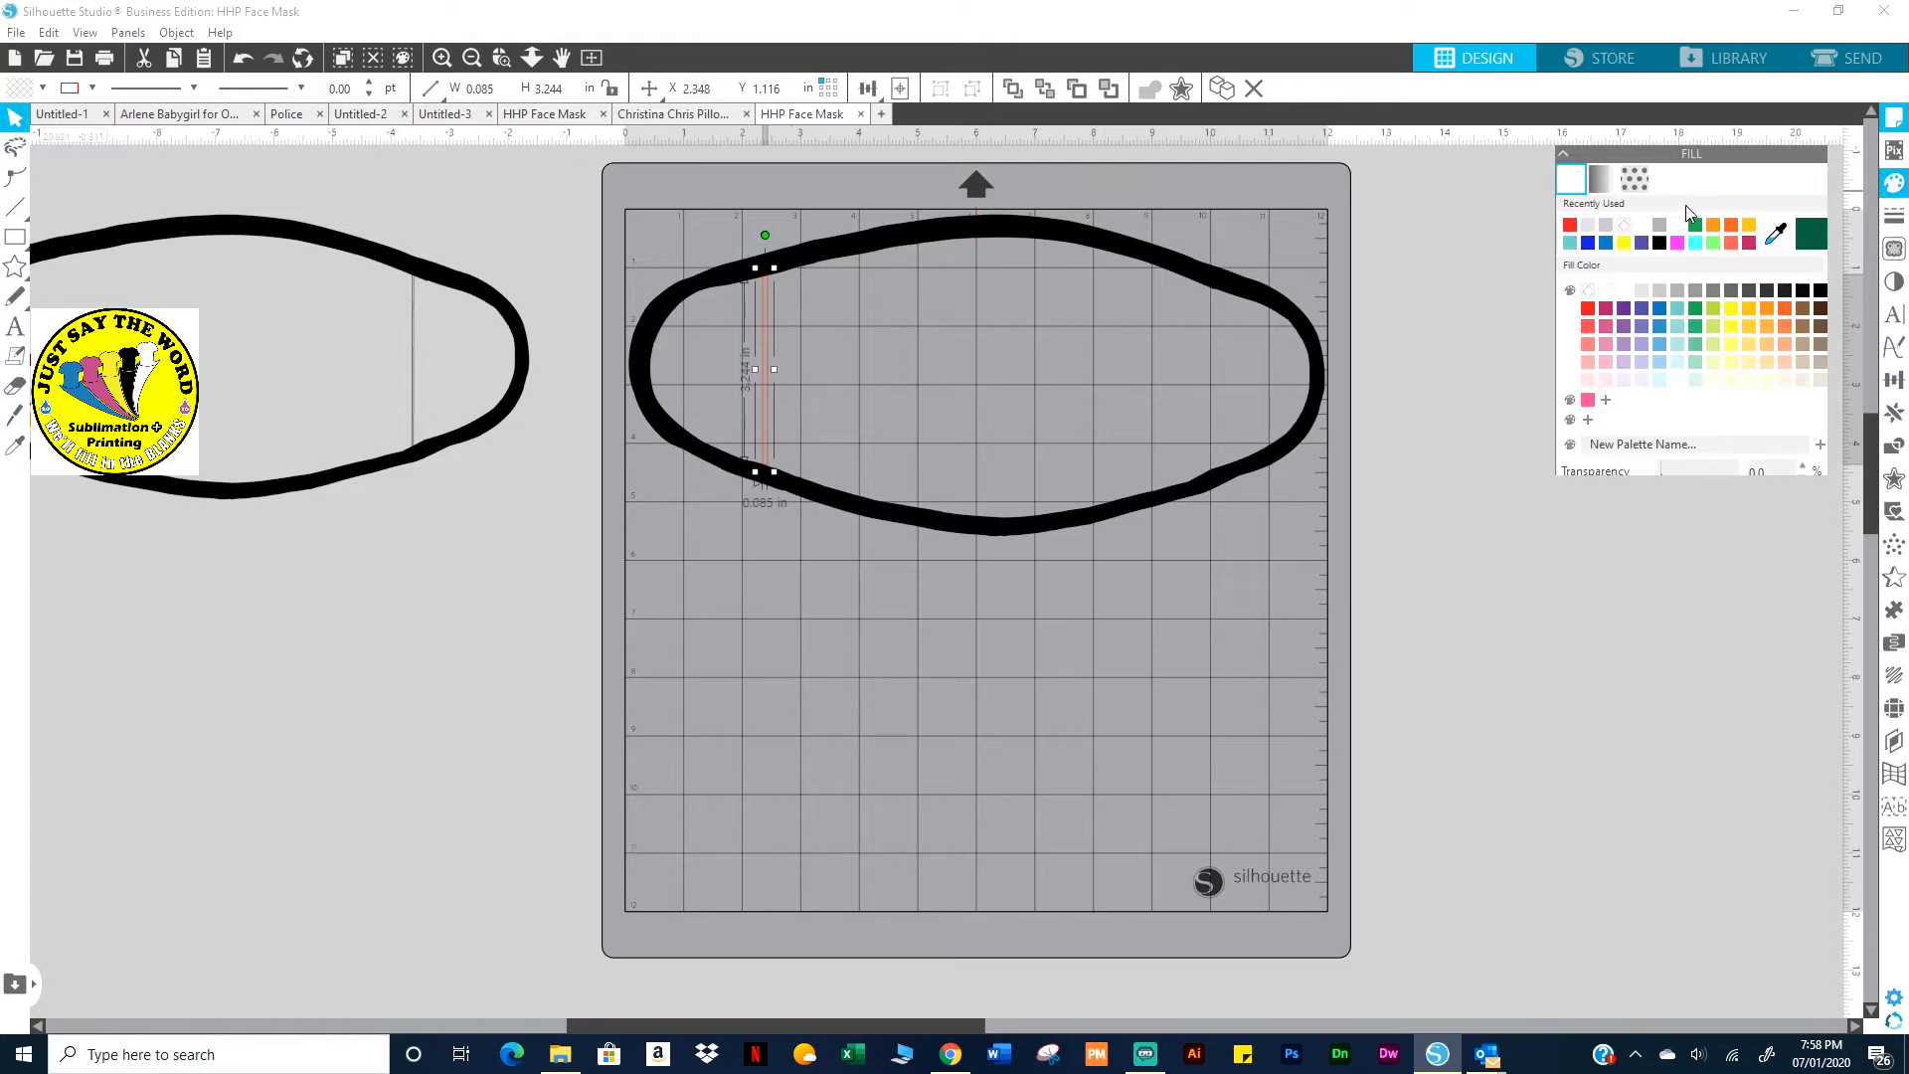
pyautogui.click(1643, 226)
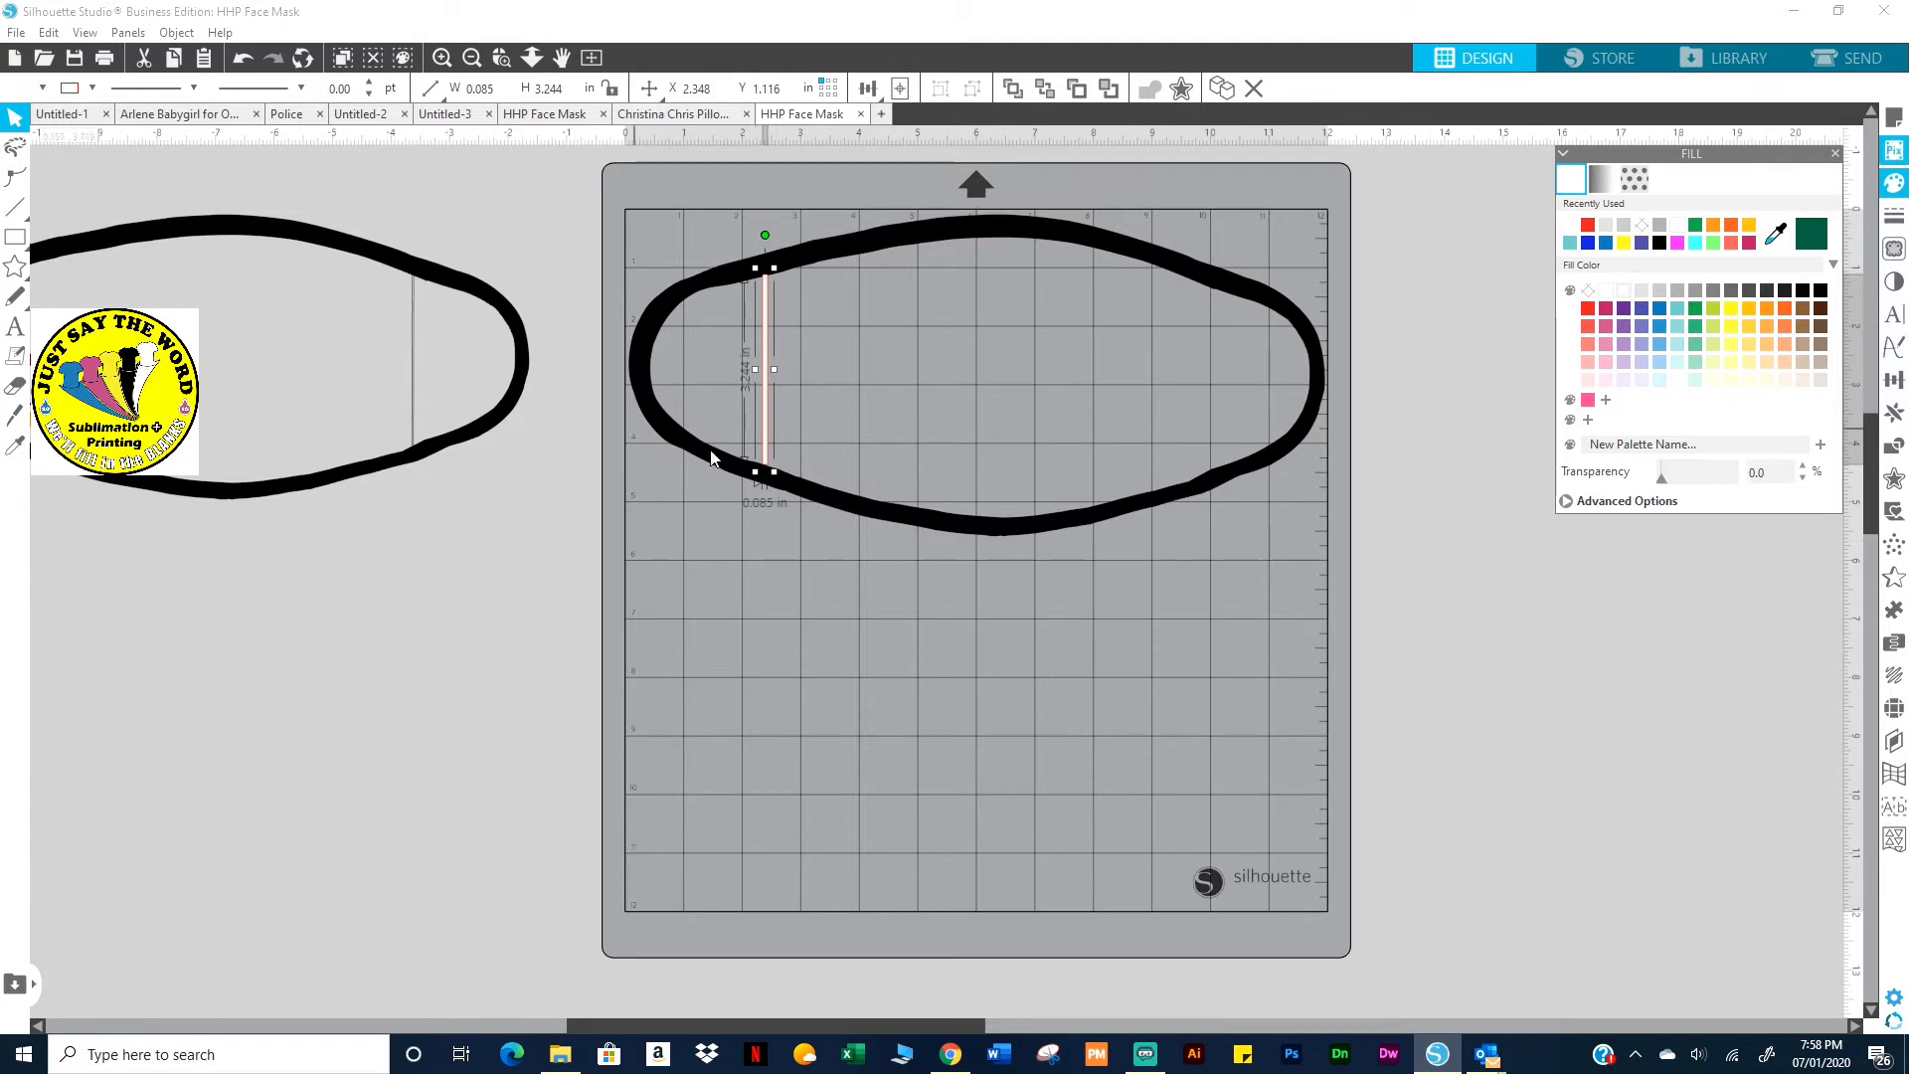
# Step: Duplicate the white strip and place the copy across the right part of the mask opening
pyautogui.press('i')
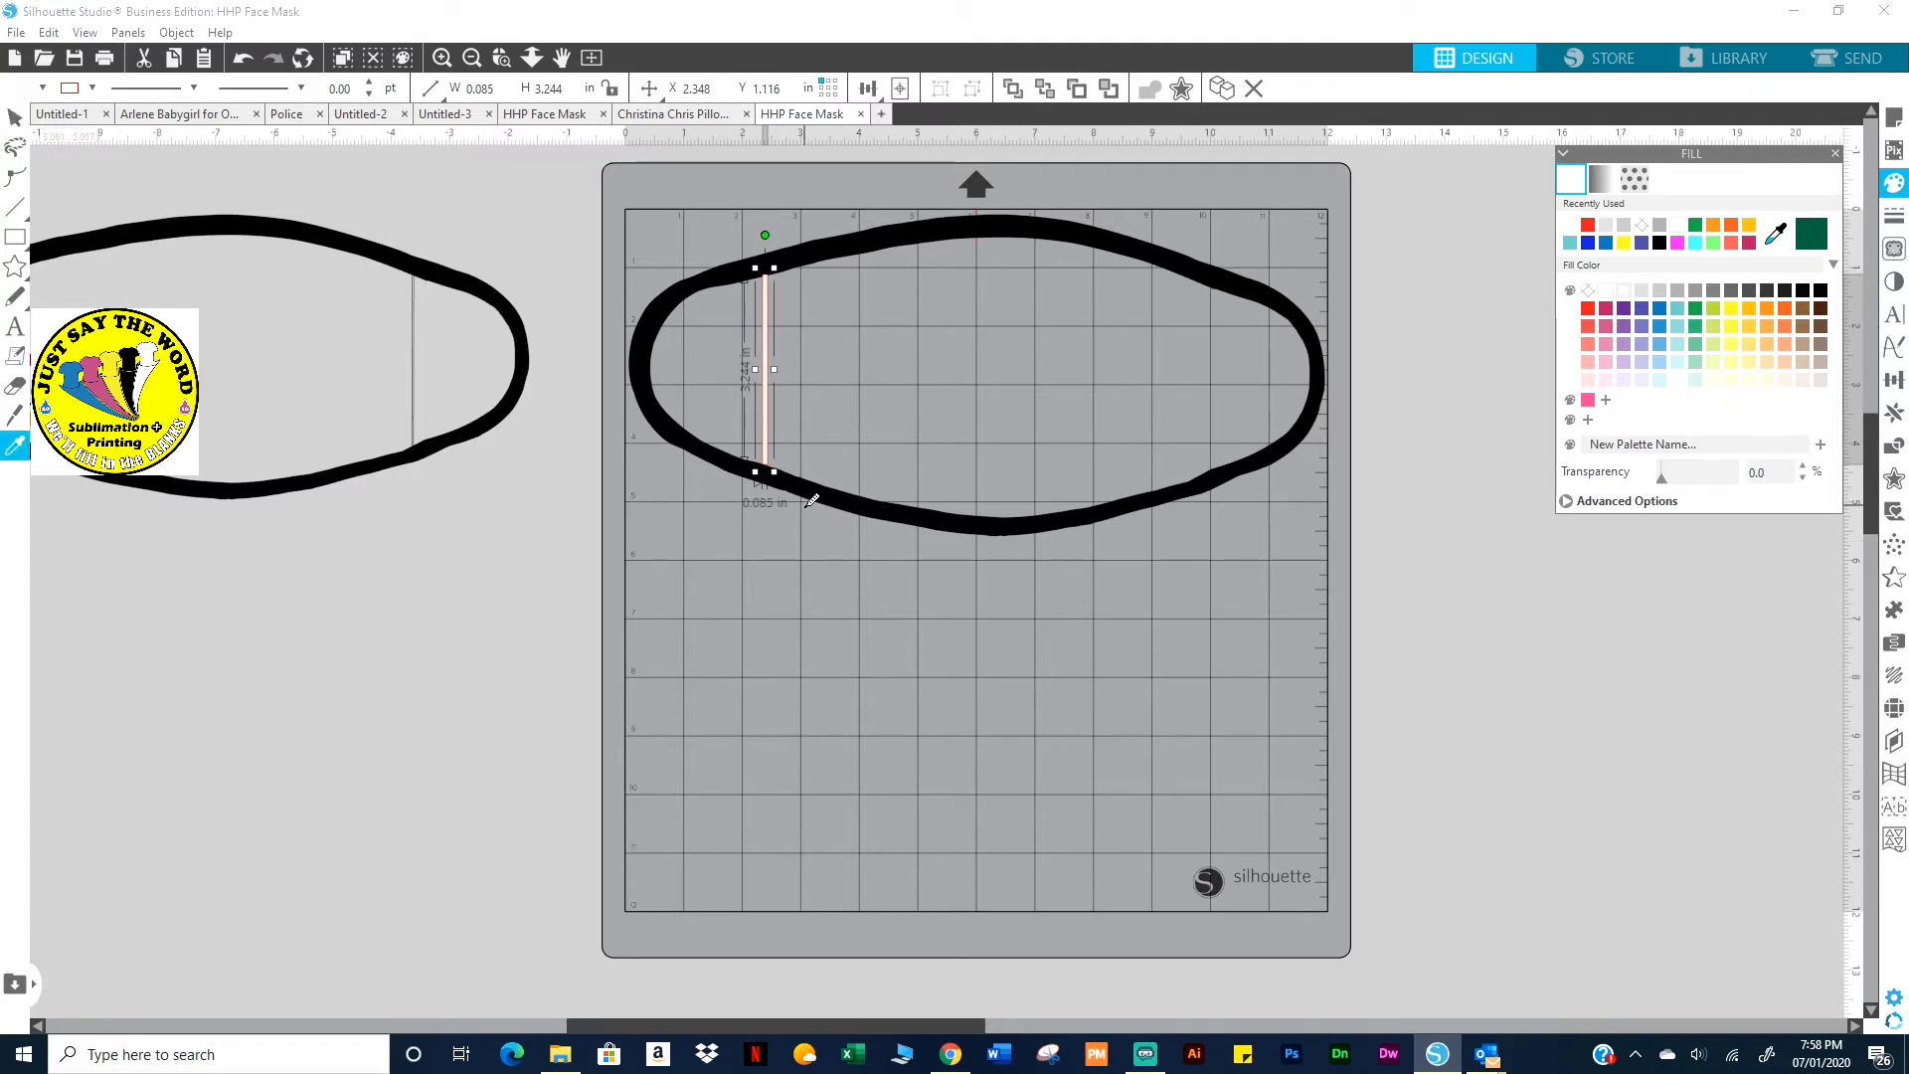
pyautogui.press('Right')
pyautogui.moveTo(775, 409); pyautogui.dragTo(1185, 402)
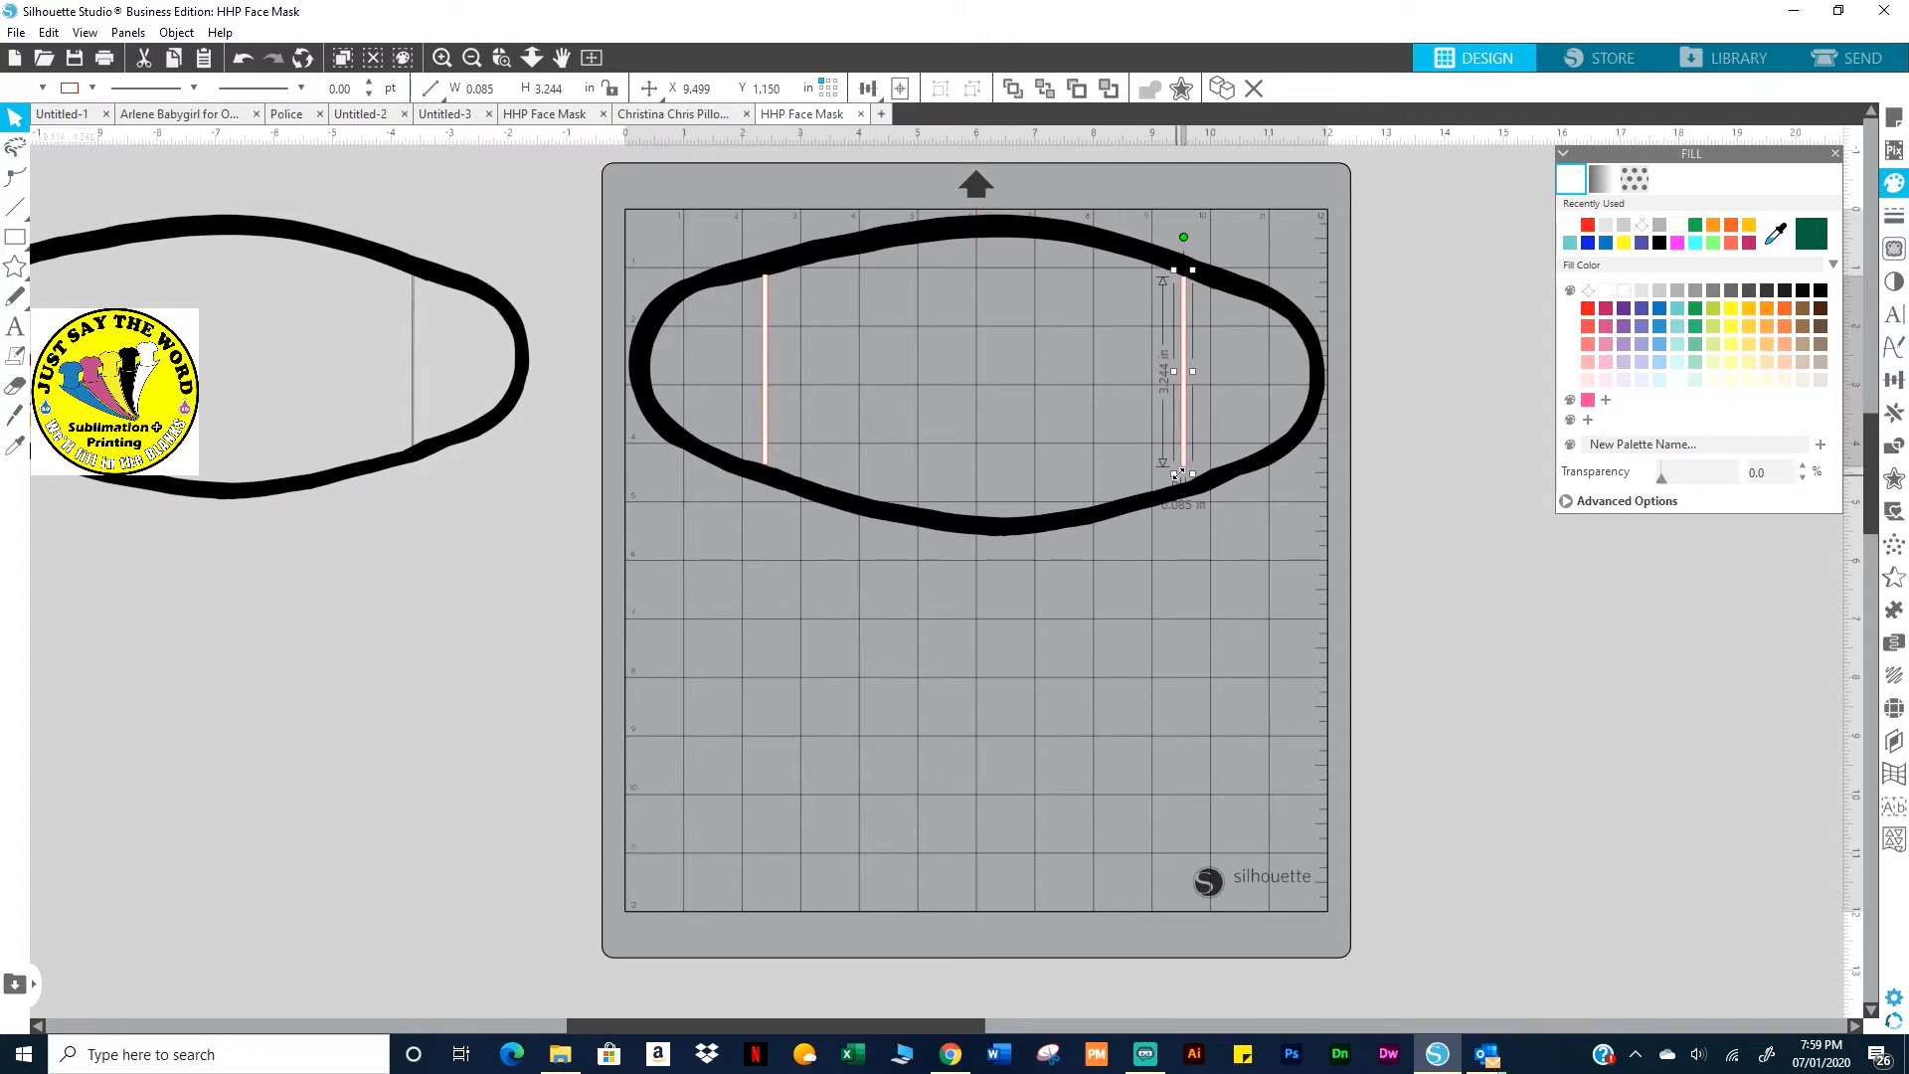
# Step: Lengthen the right strip downward to about 3.53 in so it reaches the lower edge of the mask outline
pyautogui.moveTo(1174, 479); pyautogui.dragTo(1176, 491)
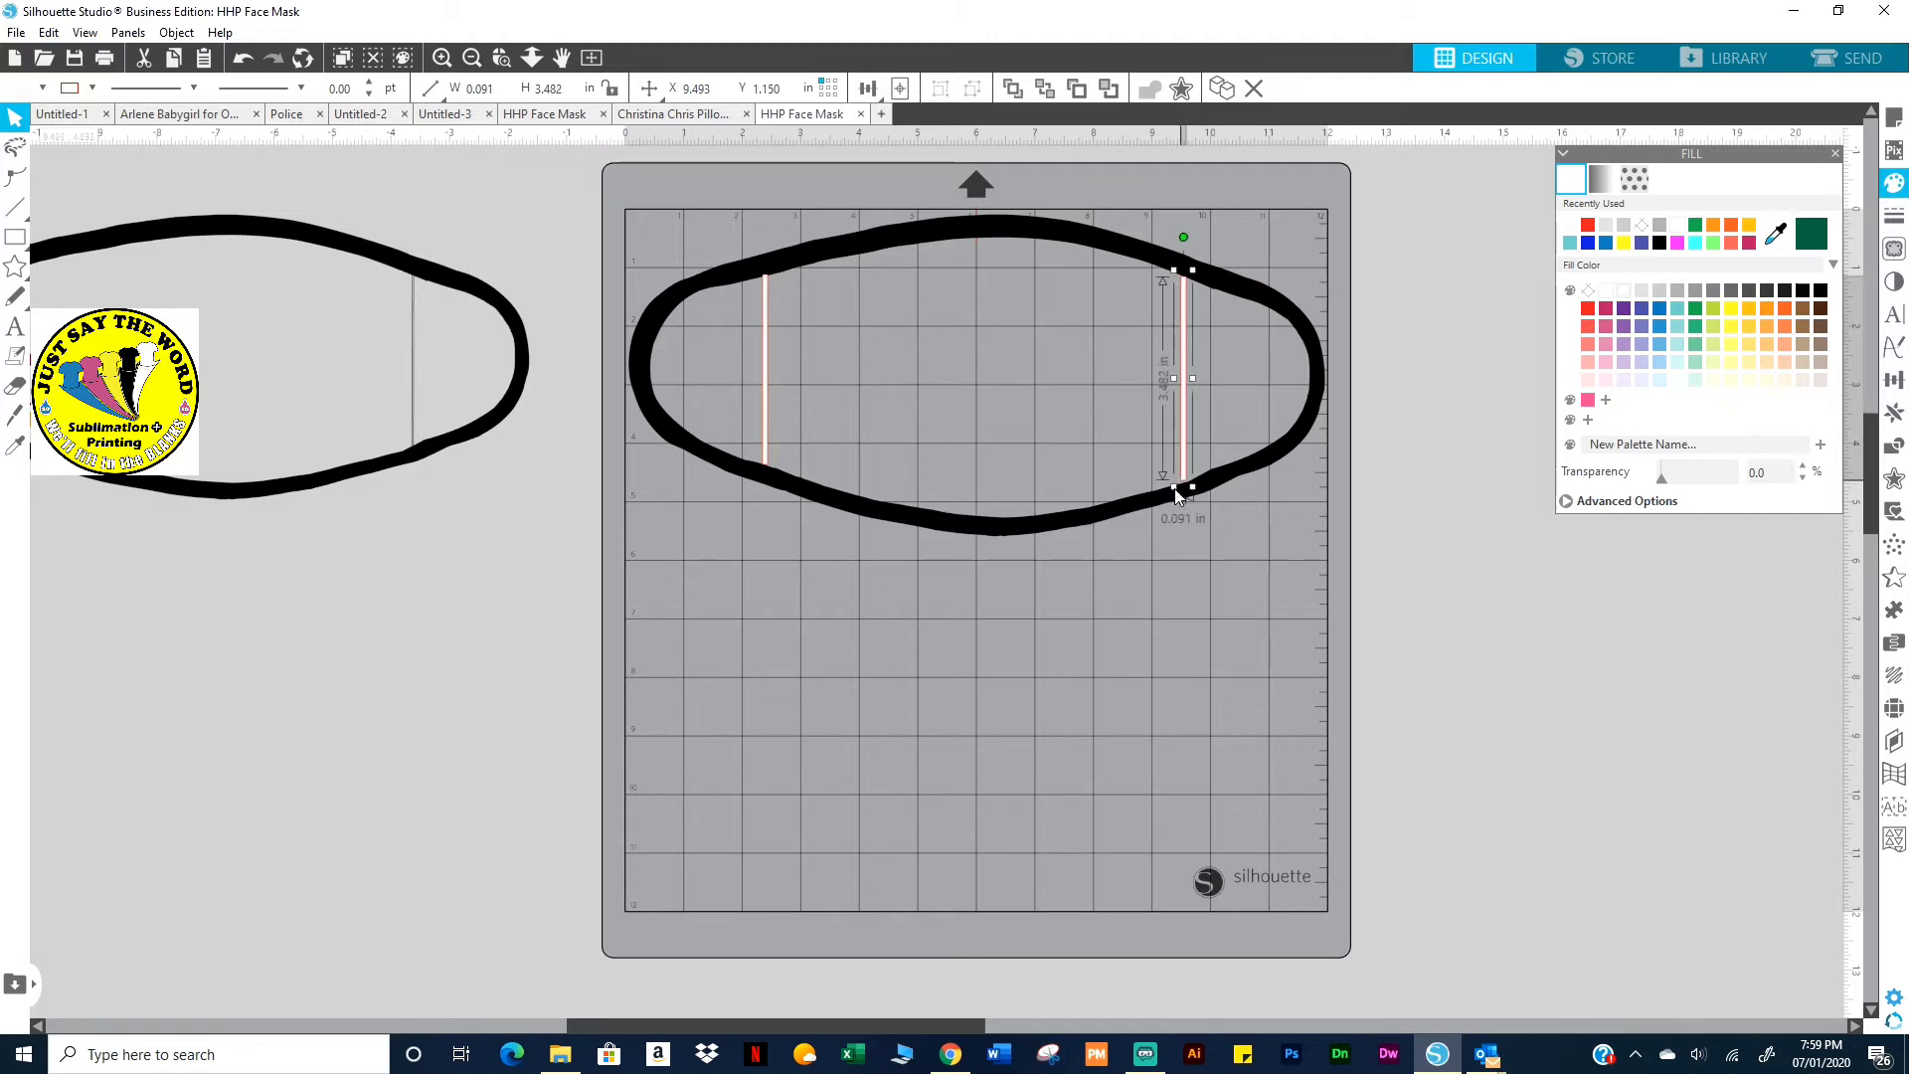
pyautogui.moveTo(1175, 489); pyautogui.dragTo(1173, 532)
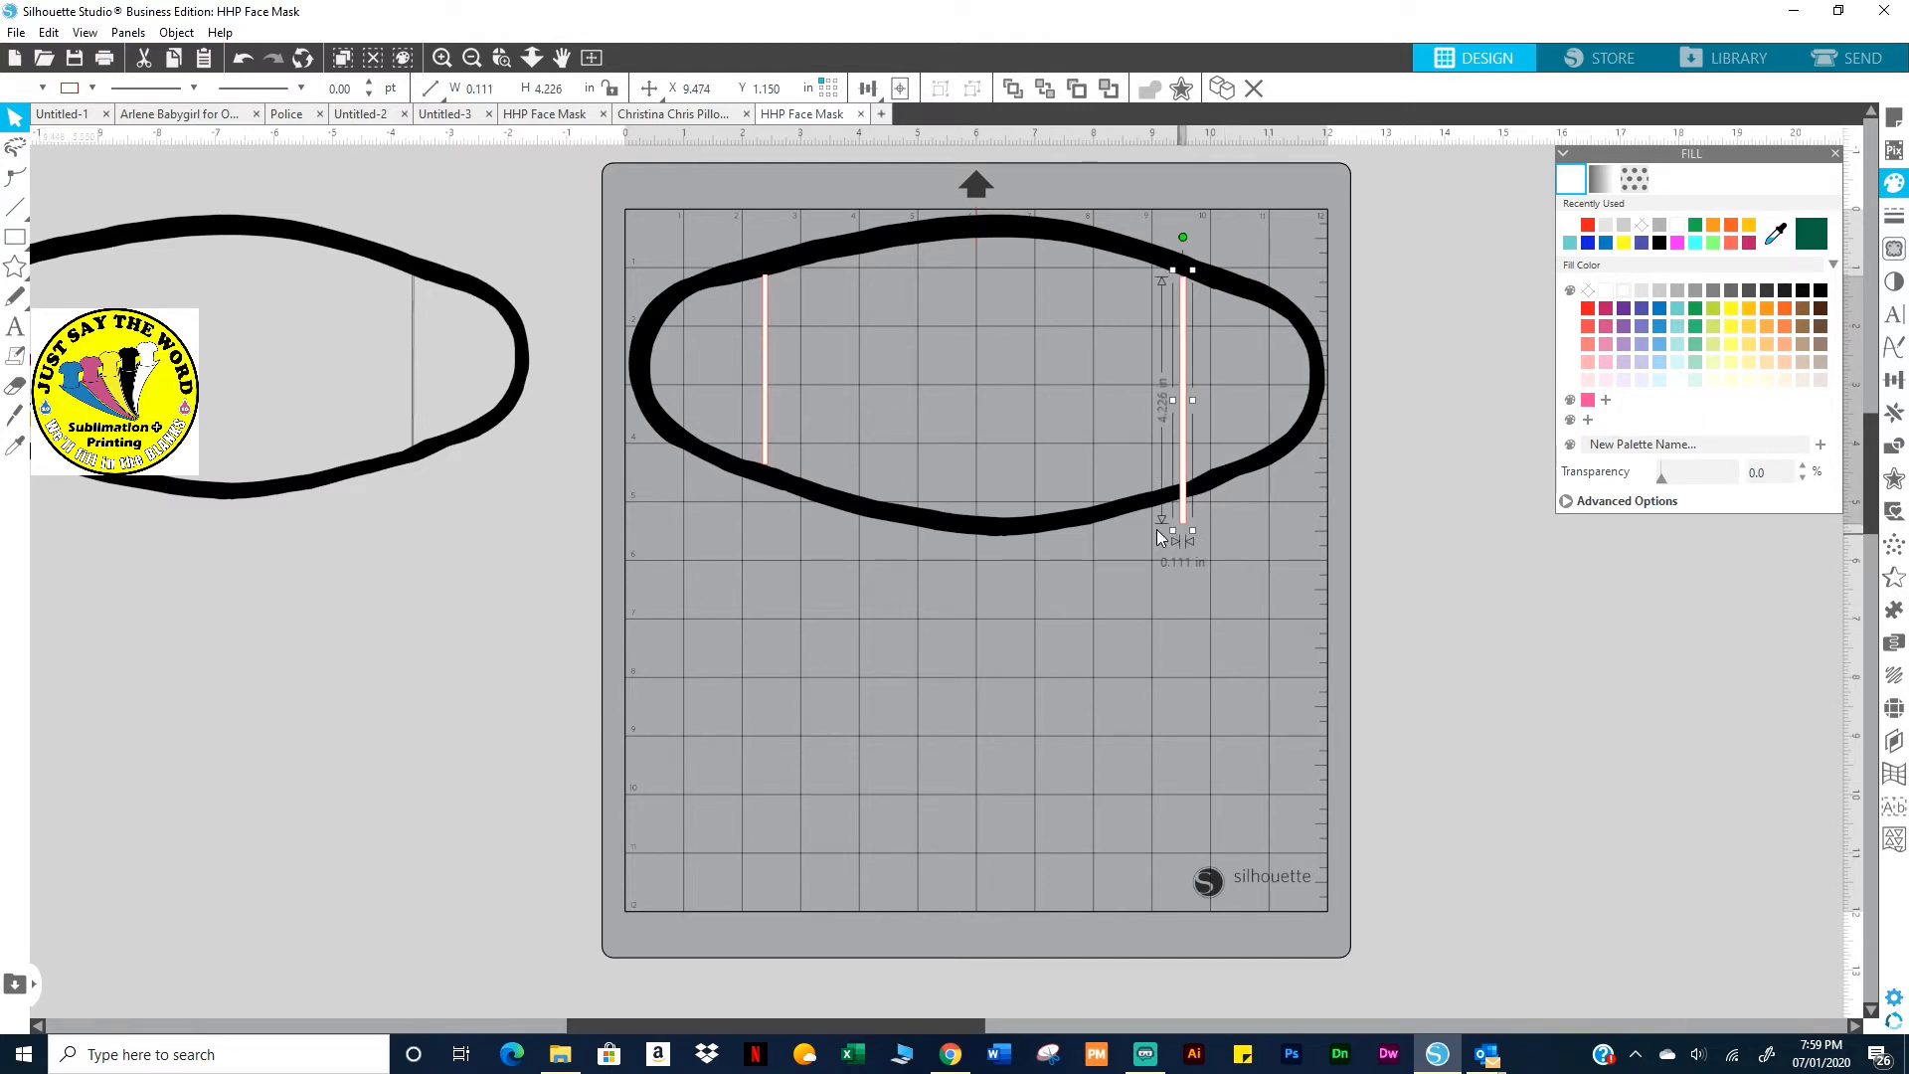
pyautogui.hotkey('ctrl', 'z')
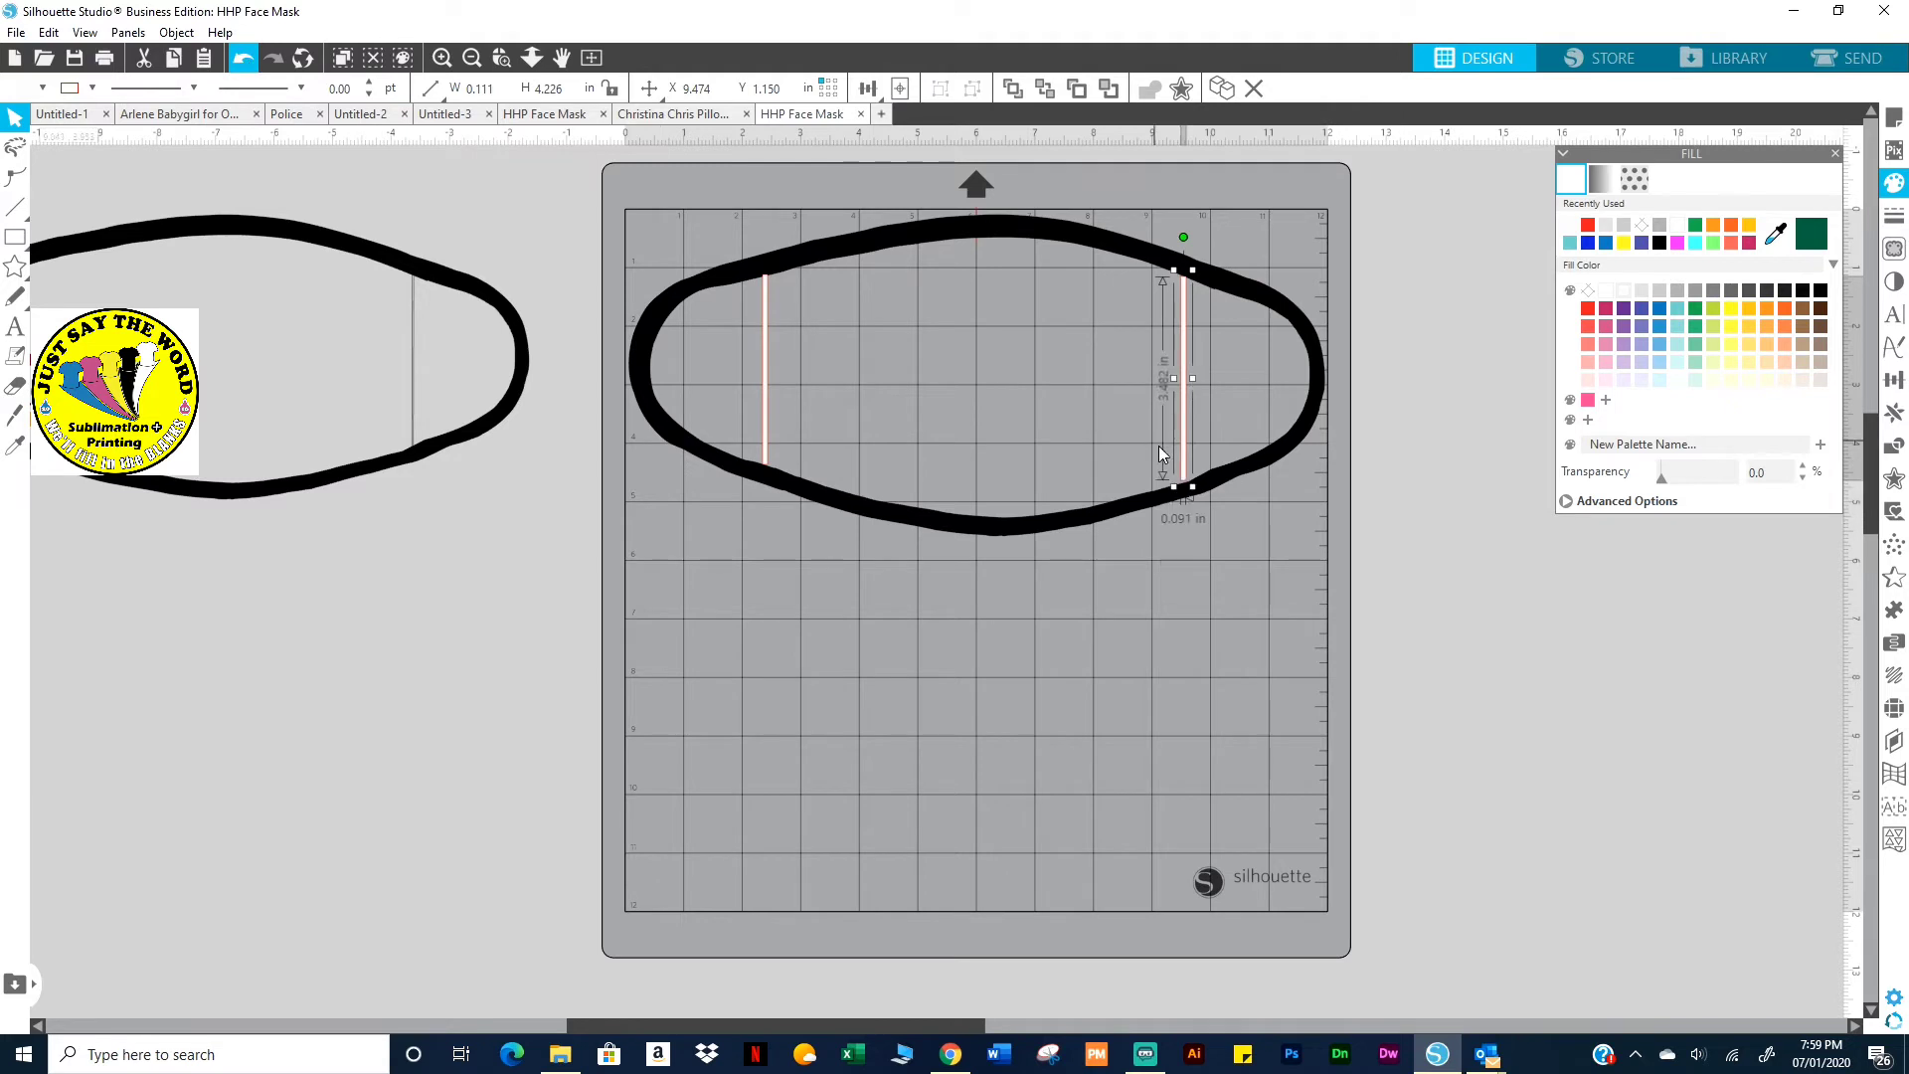
pyautogui.click(1180, 480)
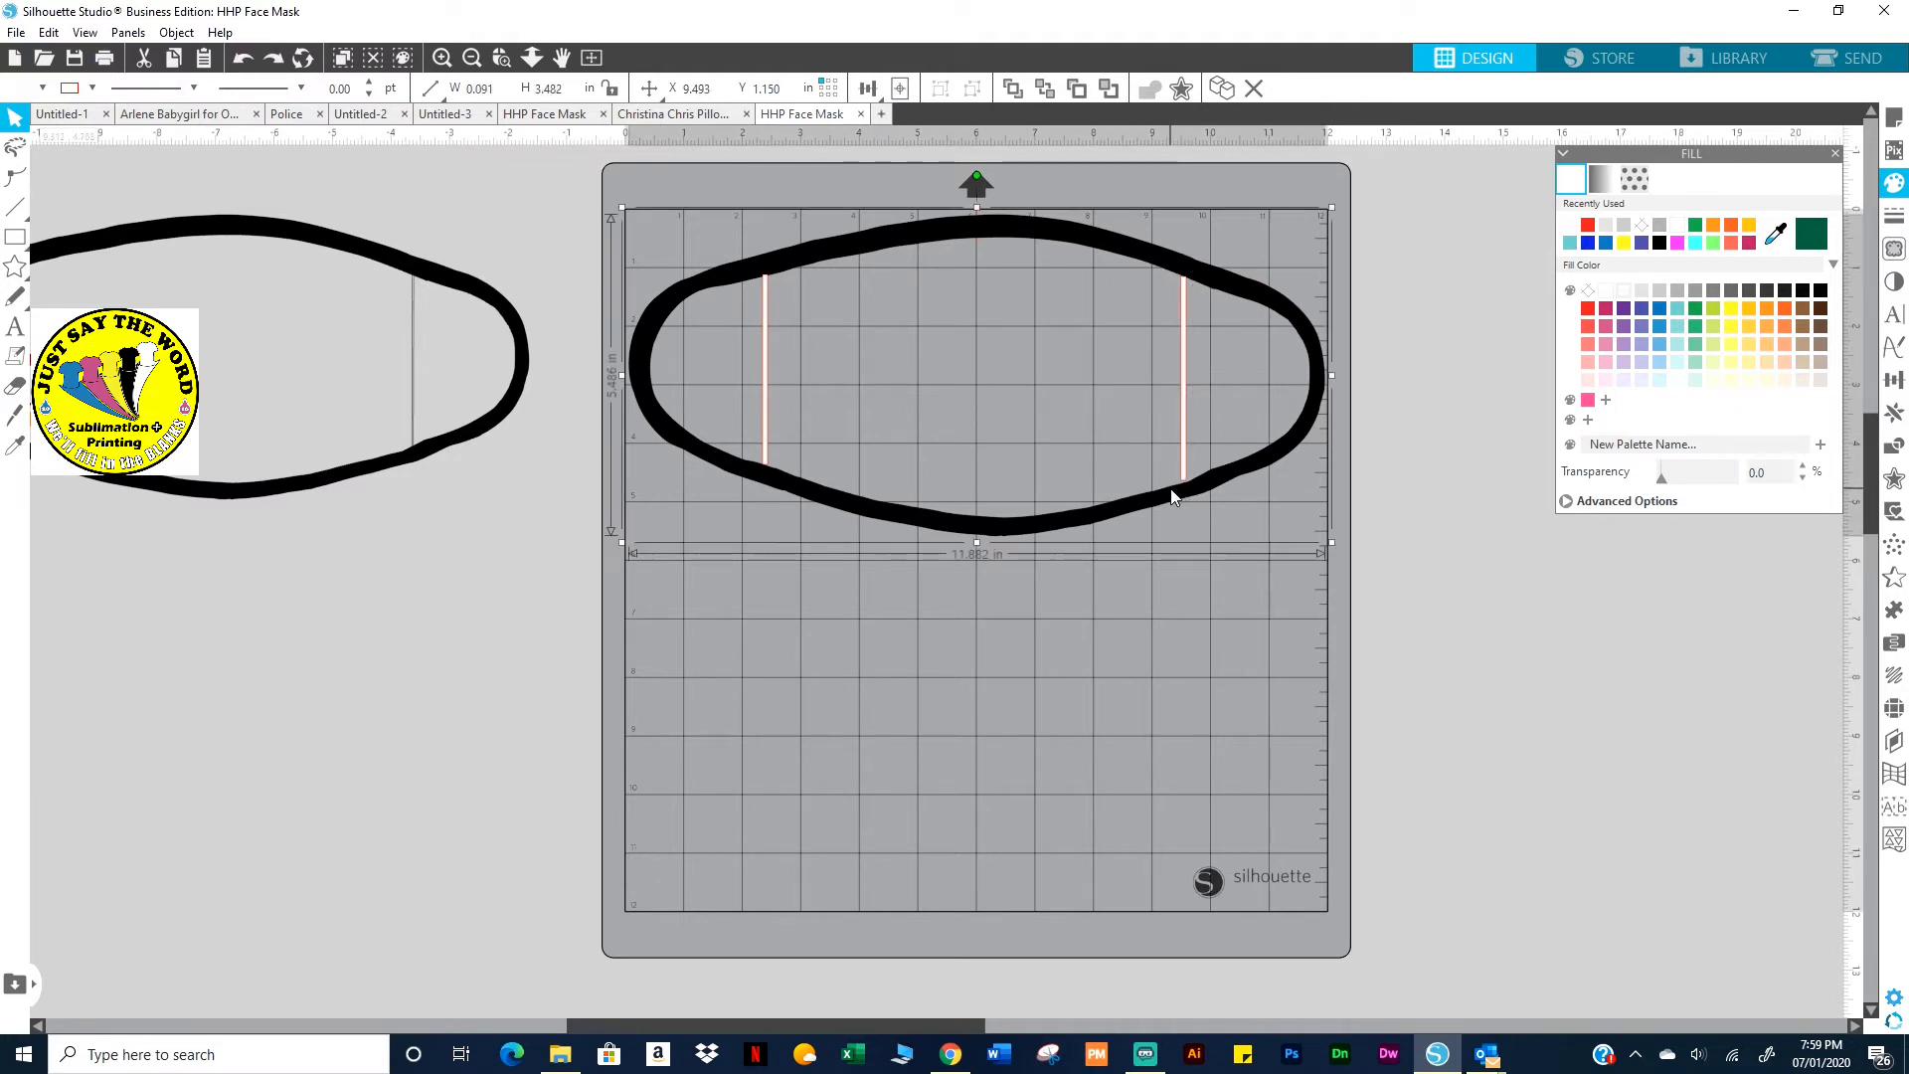
pyautogui.click(1178, 487)
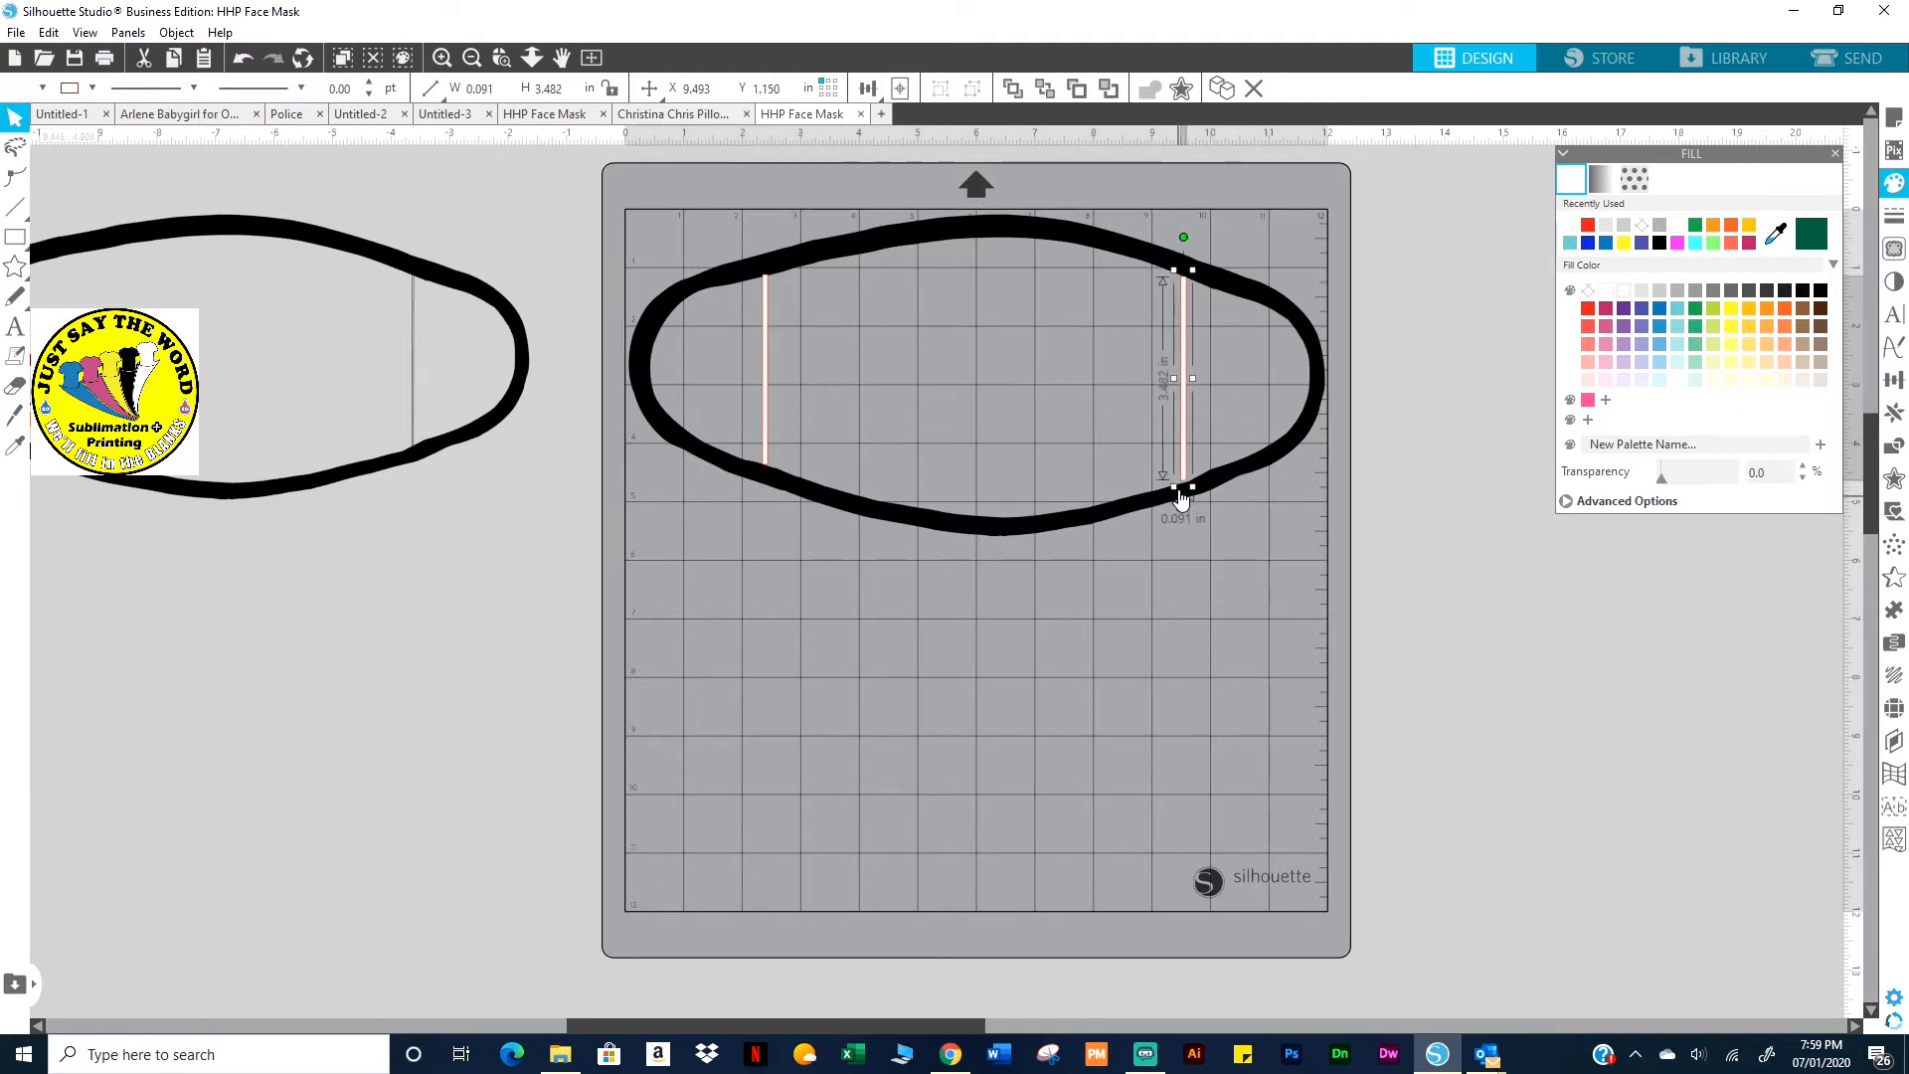
pyautogui.moveTo(1174, 487); pyautogui.dragTo(1172, 492)
pyautogui.click(1229, 523)
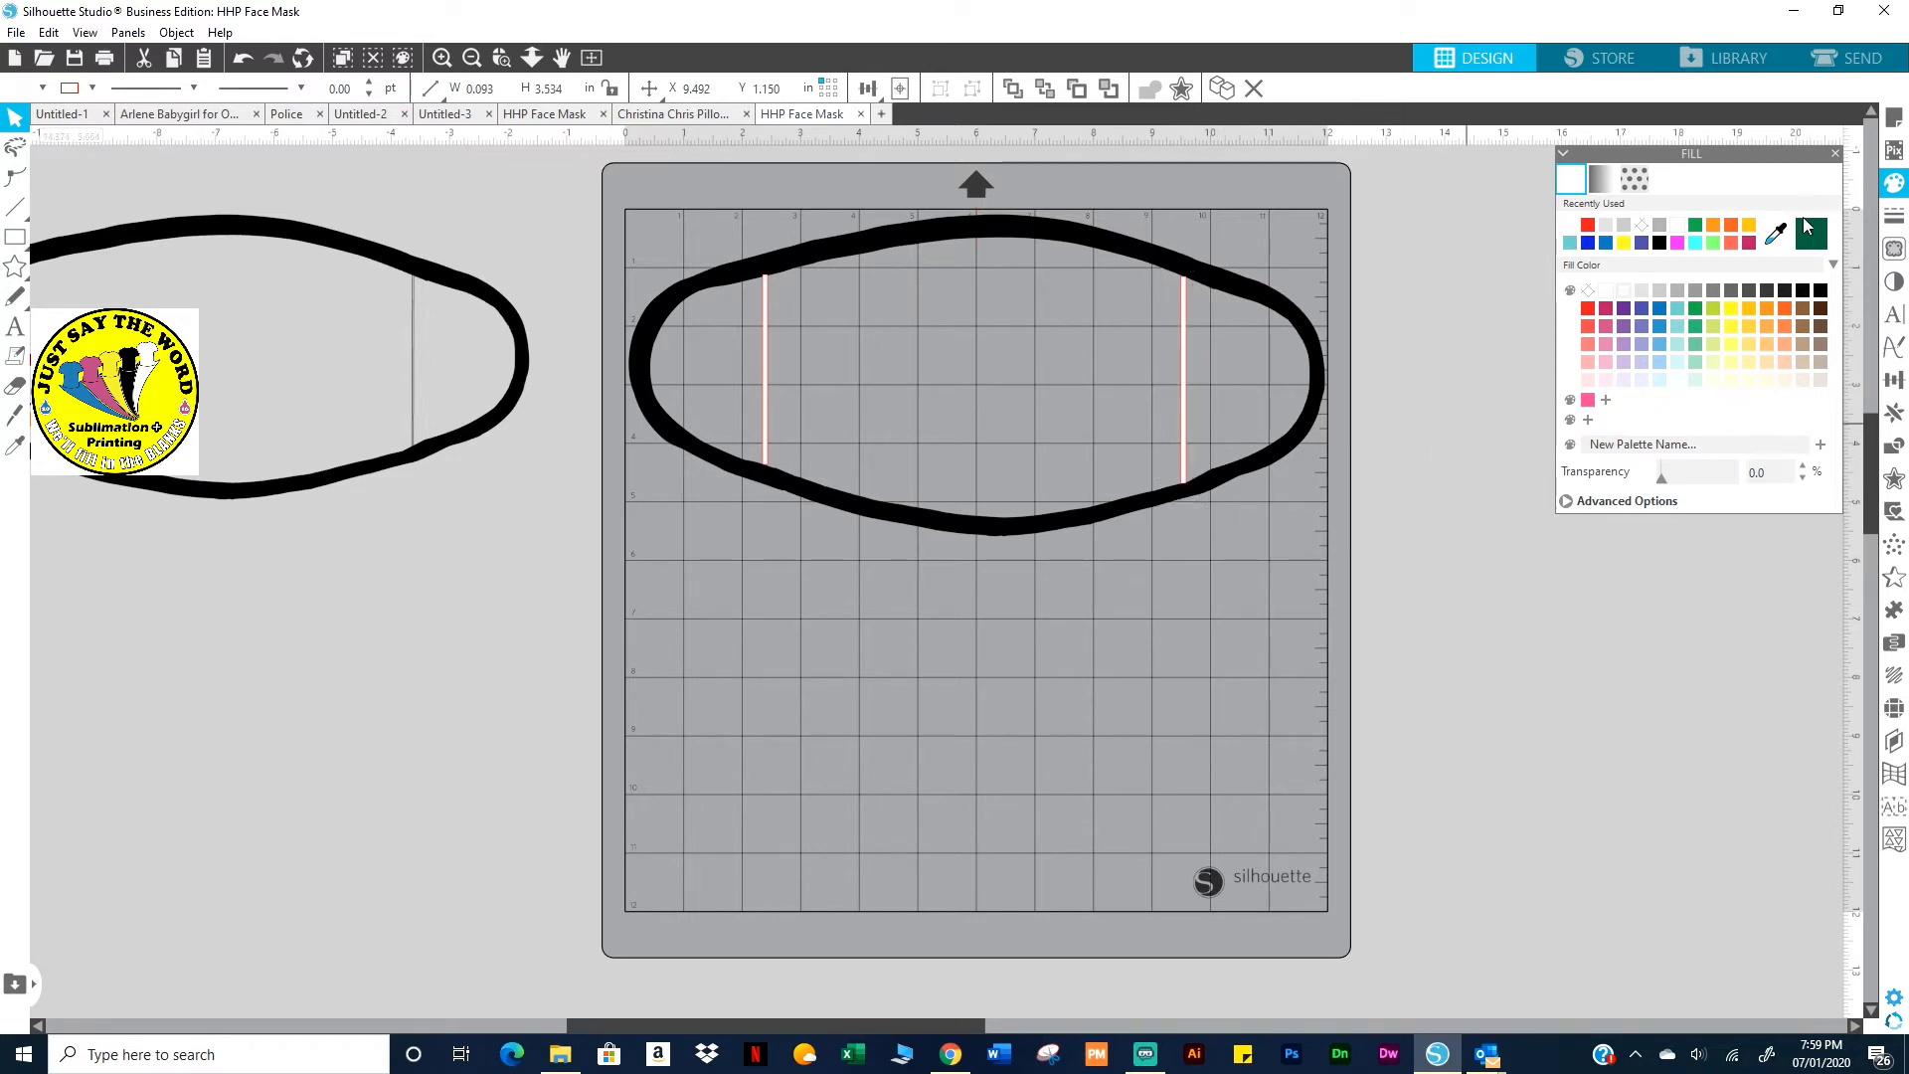
# Step: Set the page transparency to 0% and, after trying gray shades, fill the left strip with white
pyautogui.click(1894, 118)
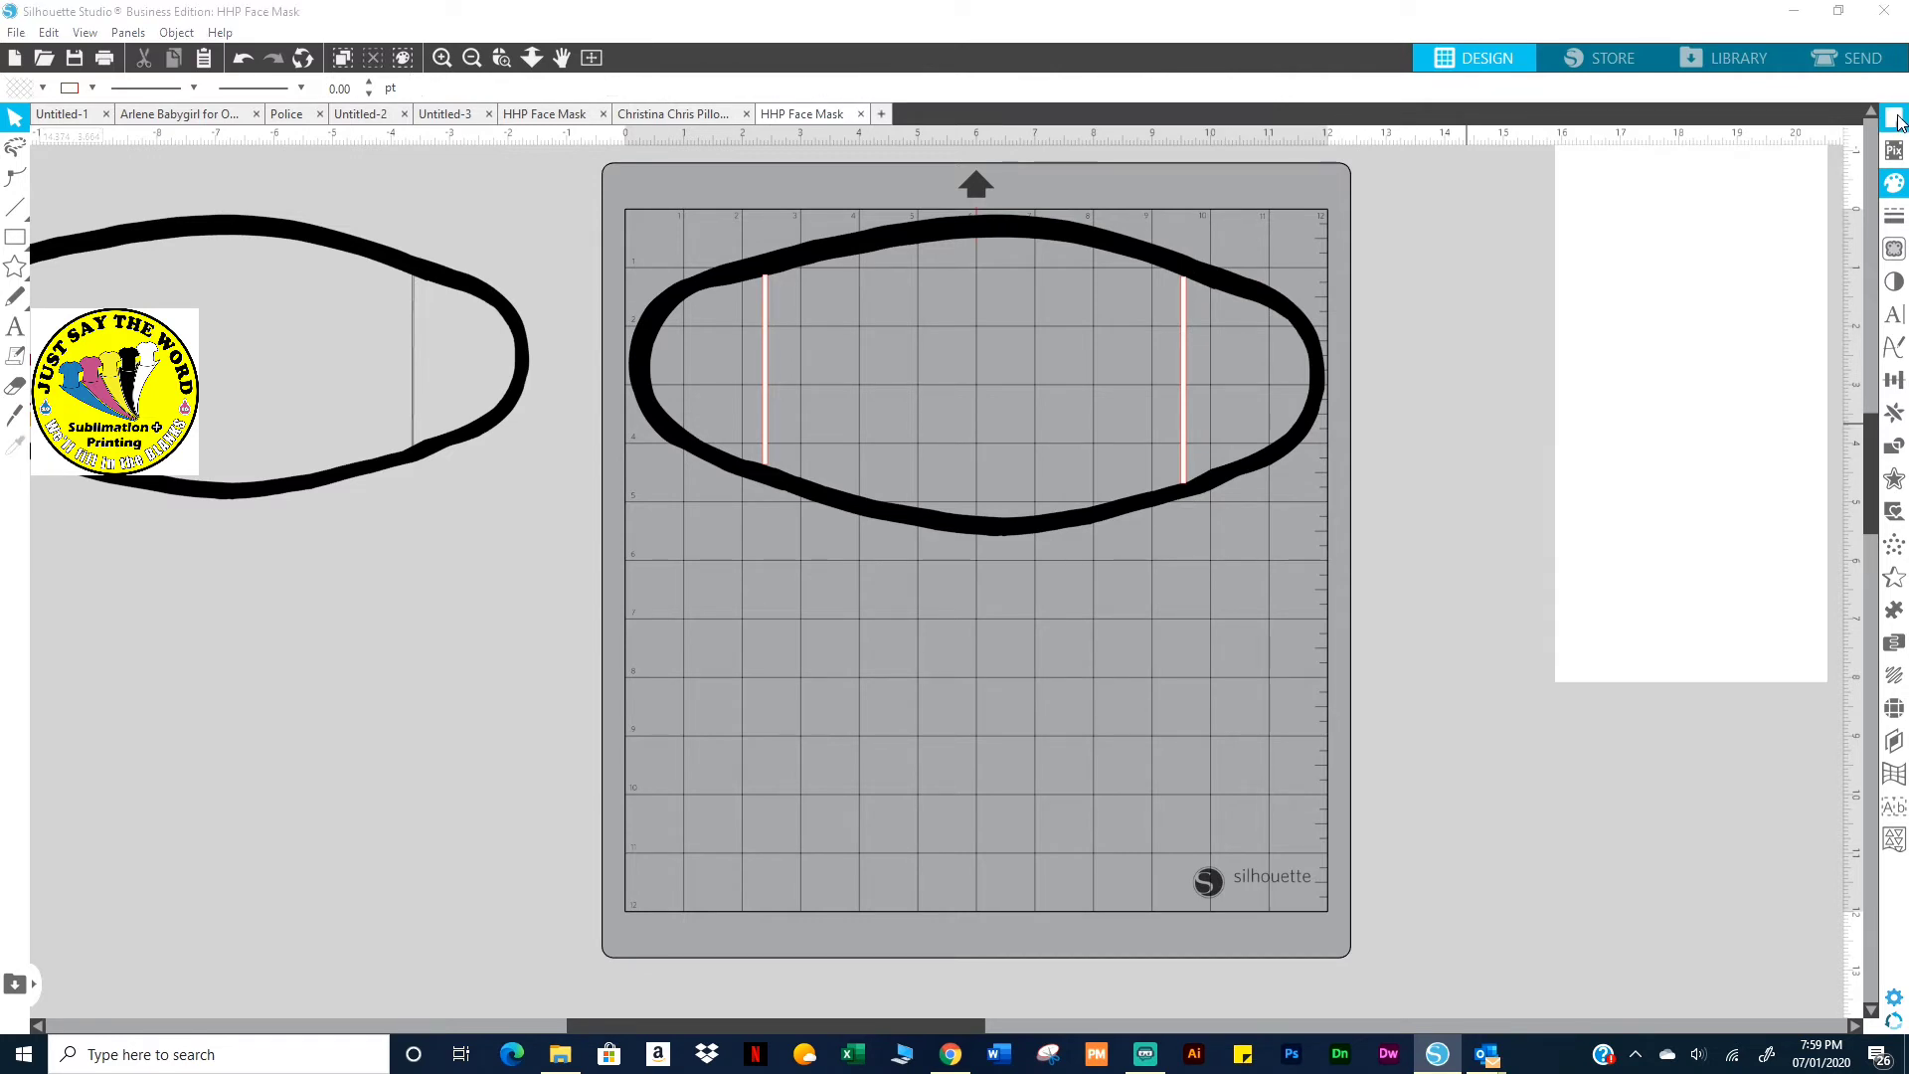
pyautogui.moveTo(1737, 430); pyautogui.dragTo(1621, 428)
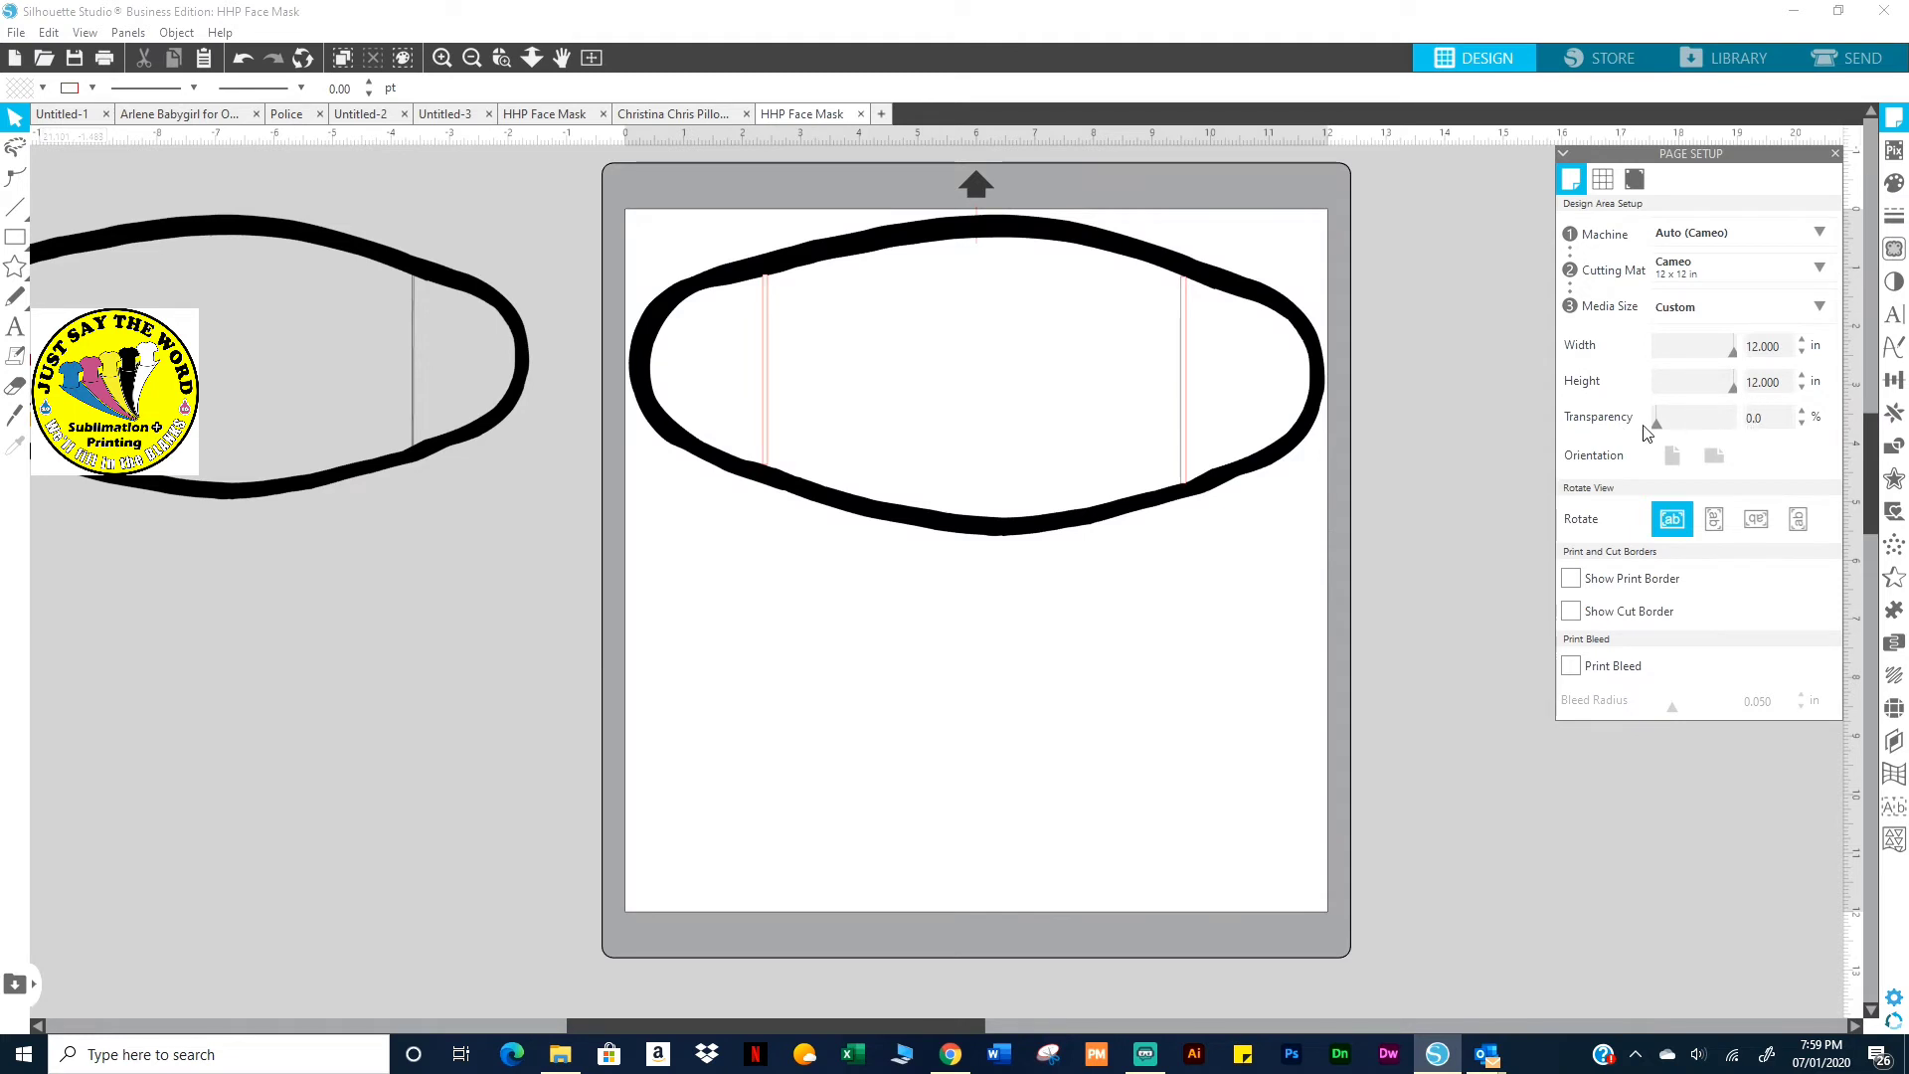
pyautogui.click(766, 417)
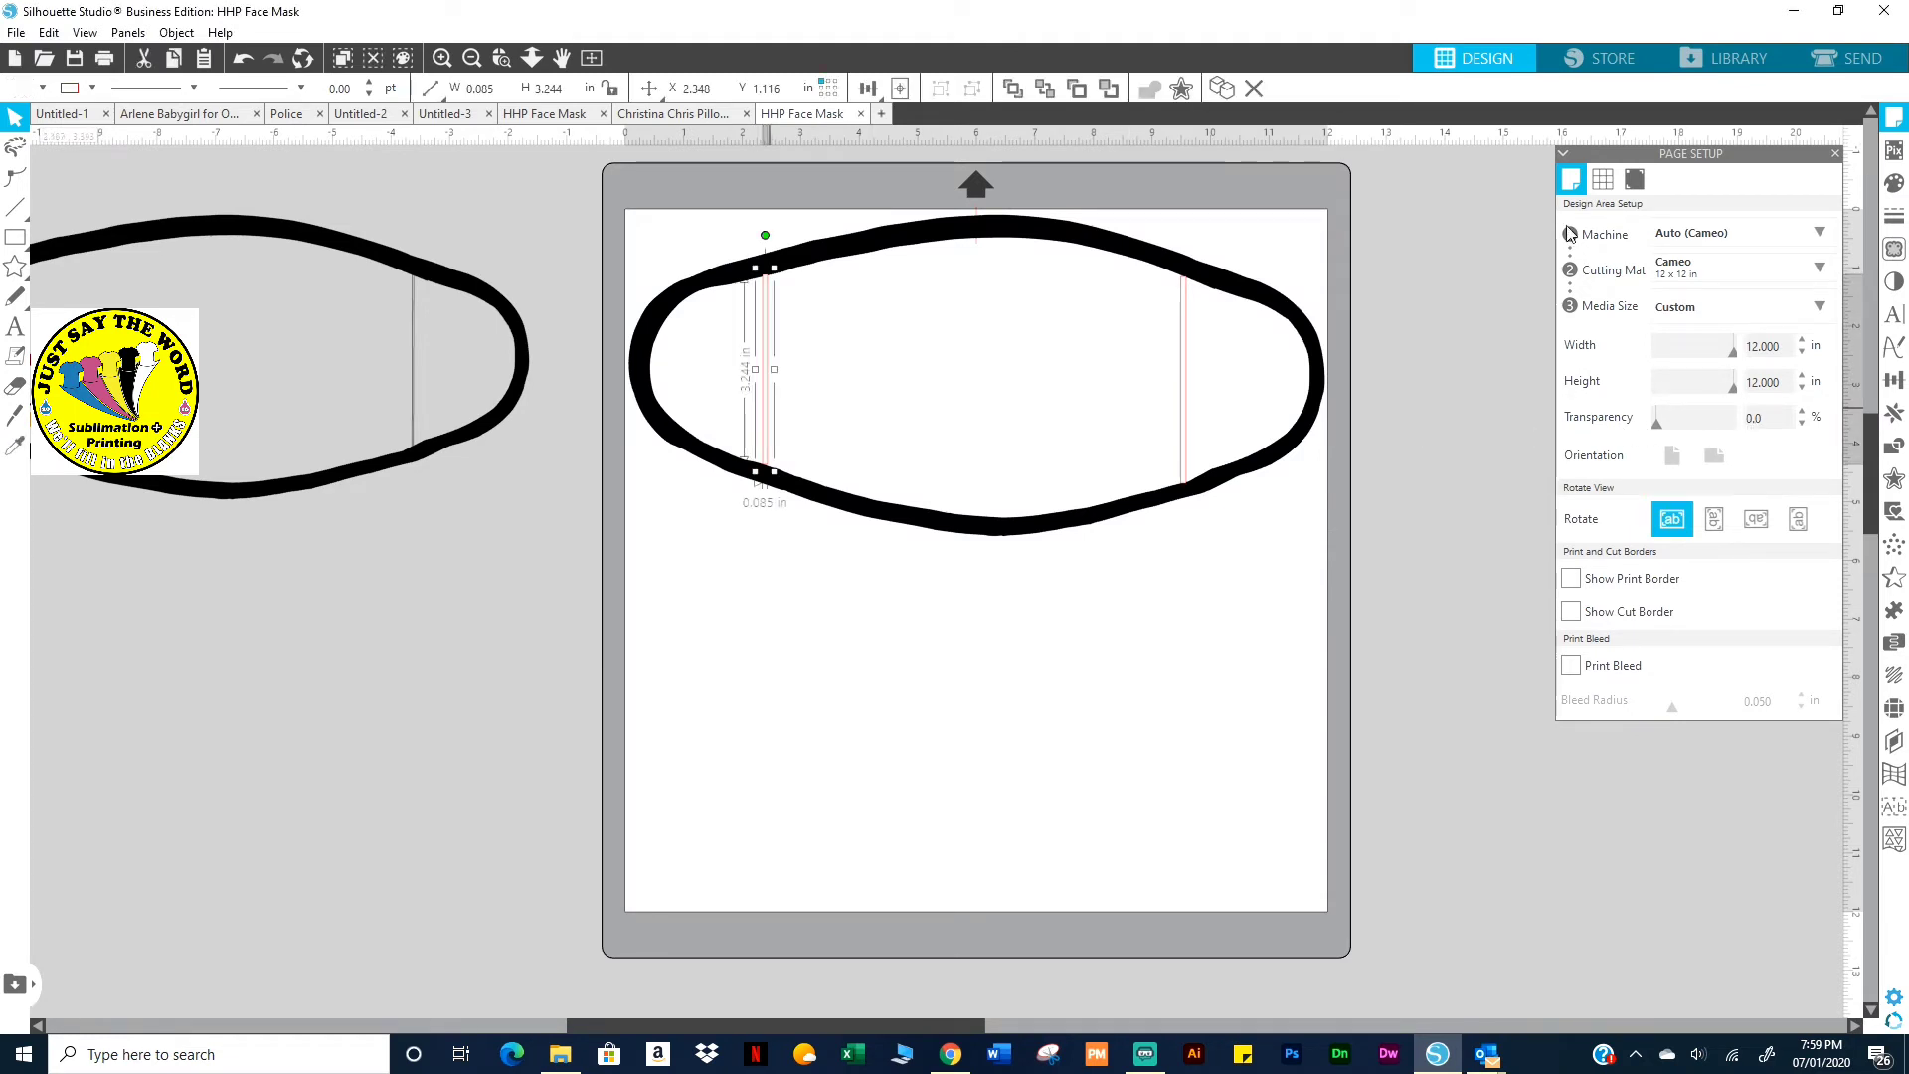
pyautogui.click(1893, 183)
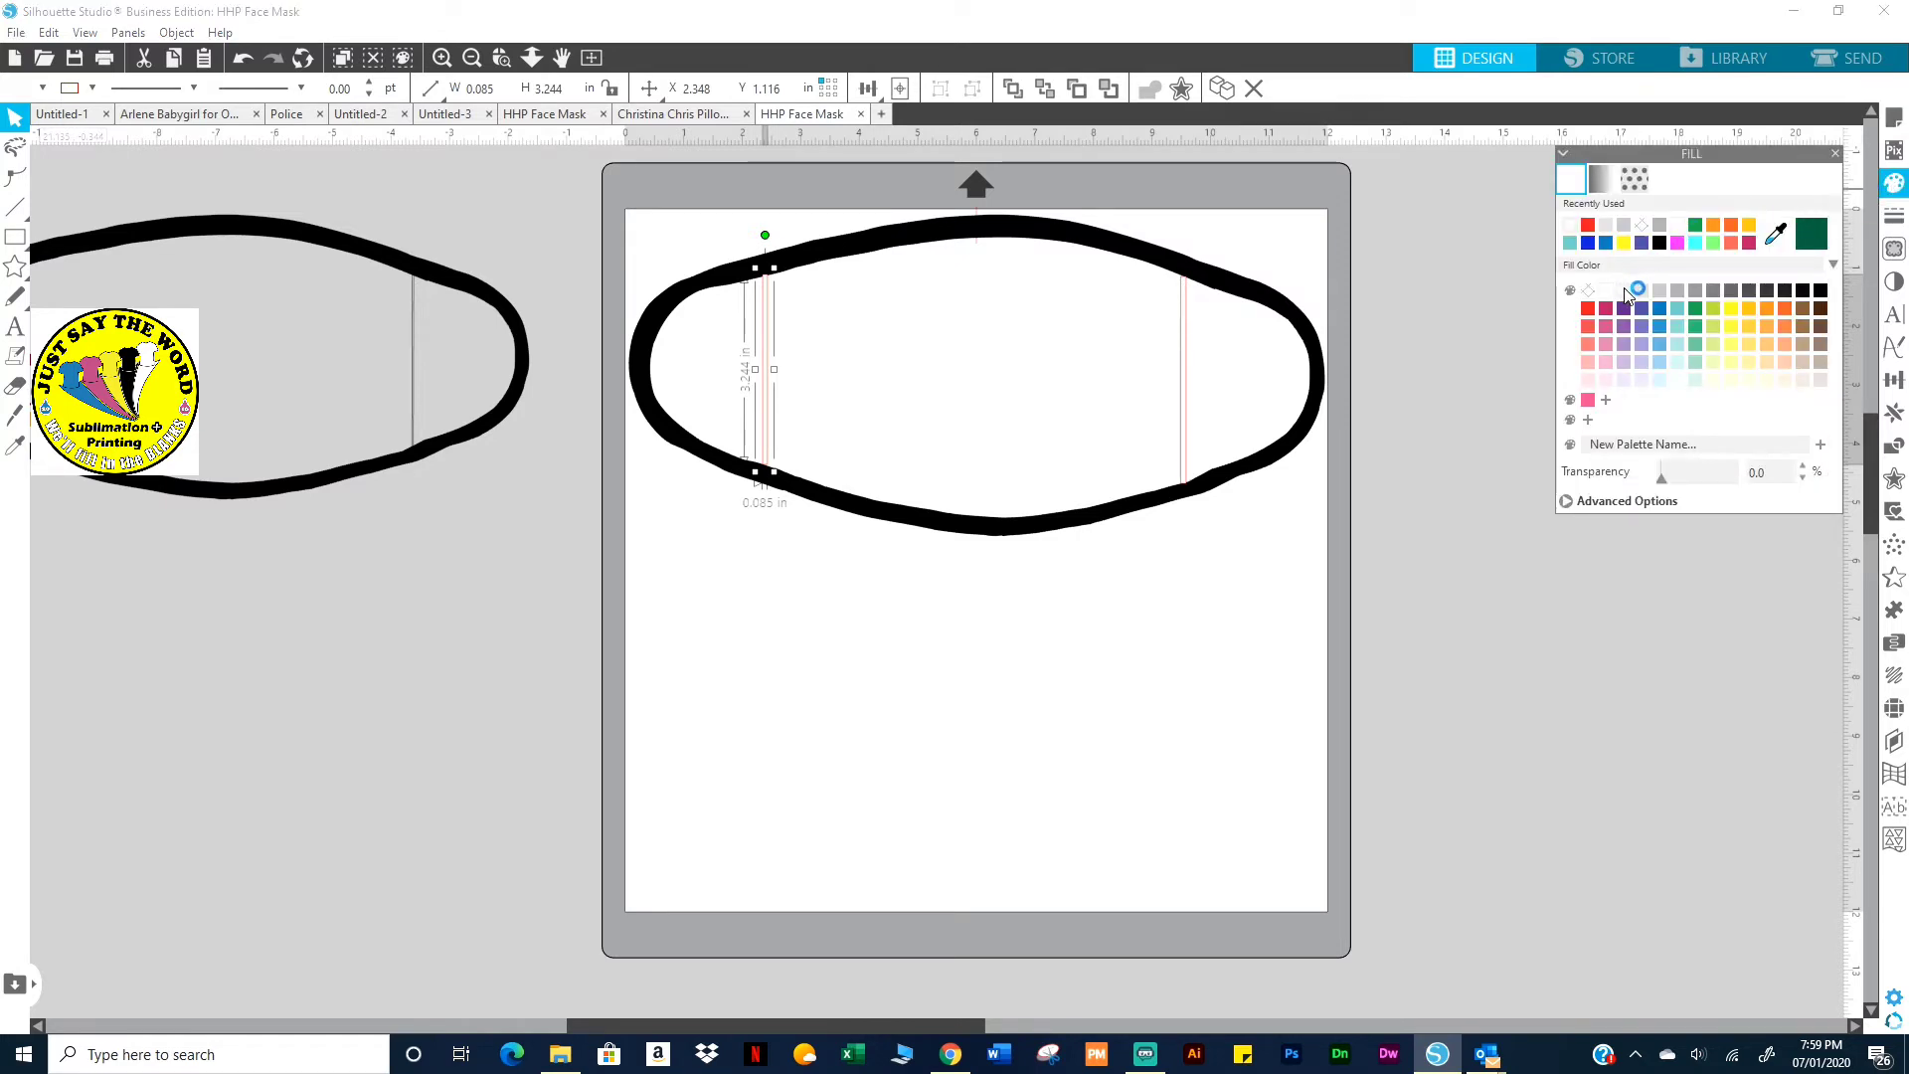
pyautogui.click(1728, 289)
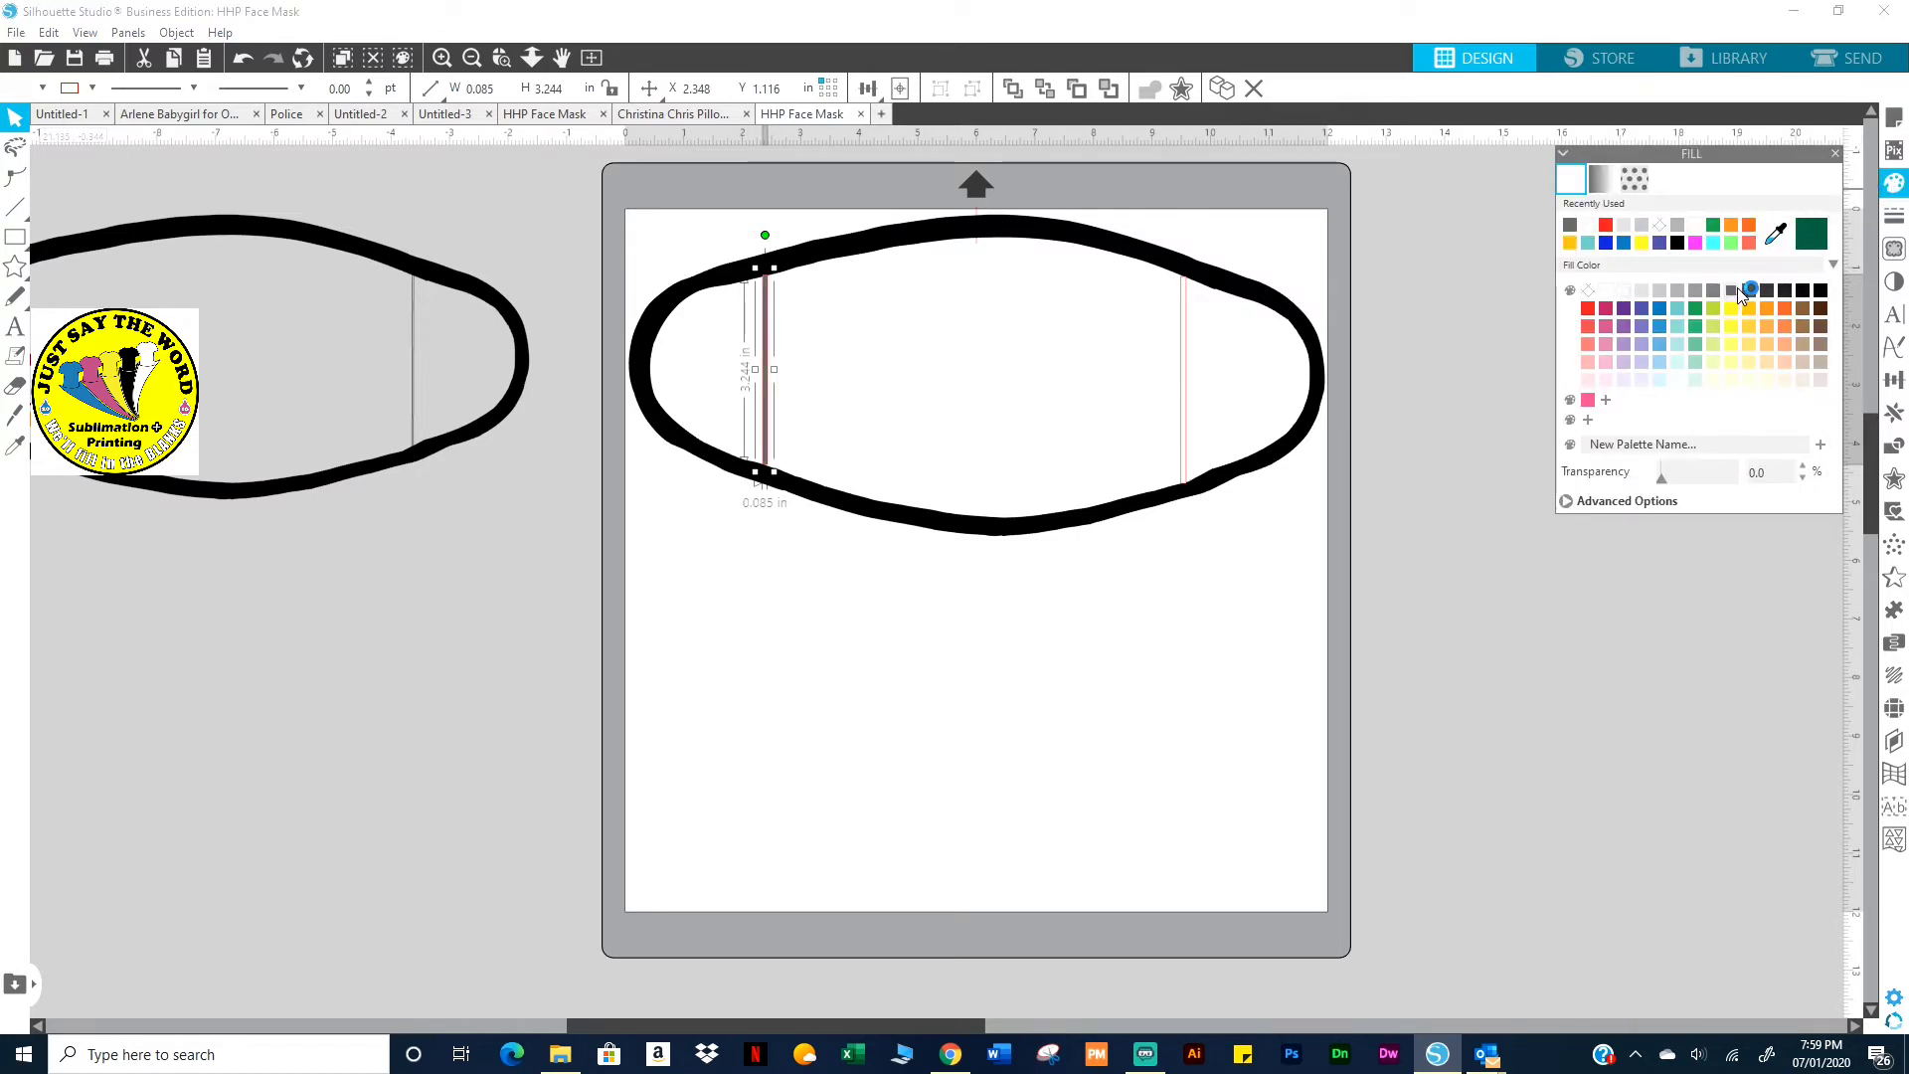
pyautogui.click(1637, 290)
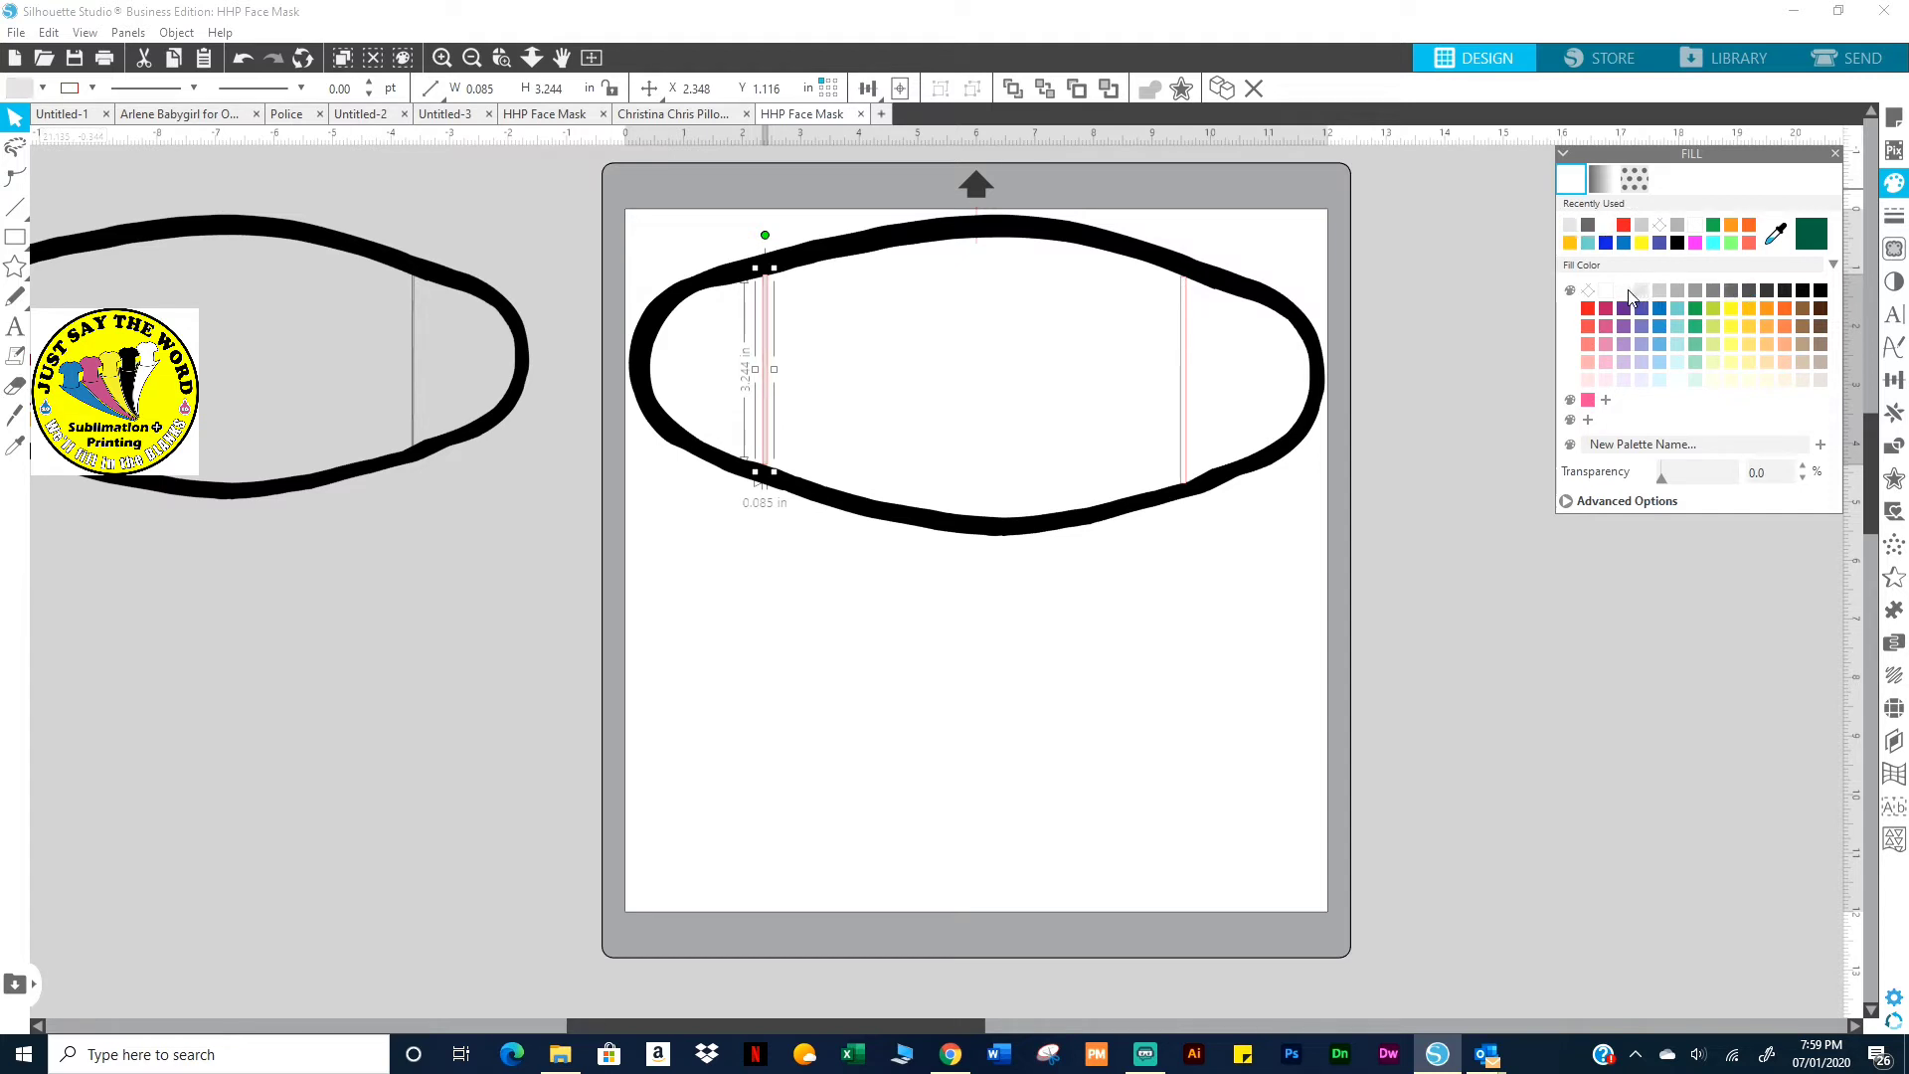
pyautogui.click(1630, 292)
# Step: Make the line color of both the left and right strips transparent
pyautogui.click(92, 89)
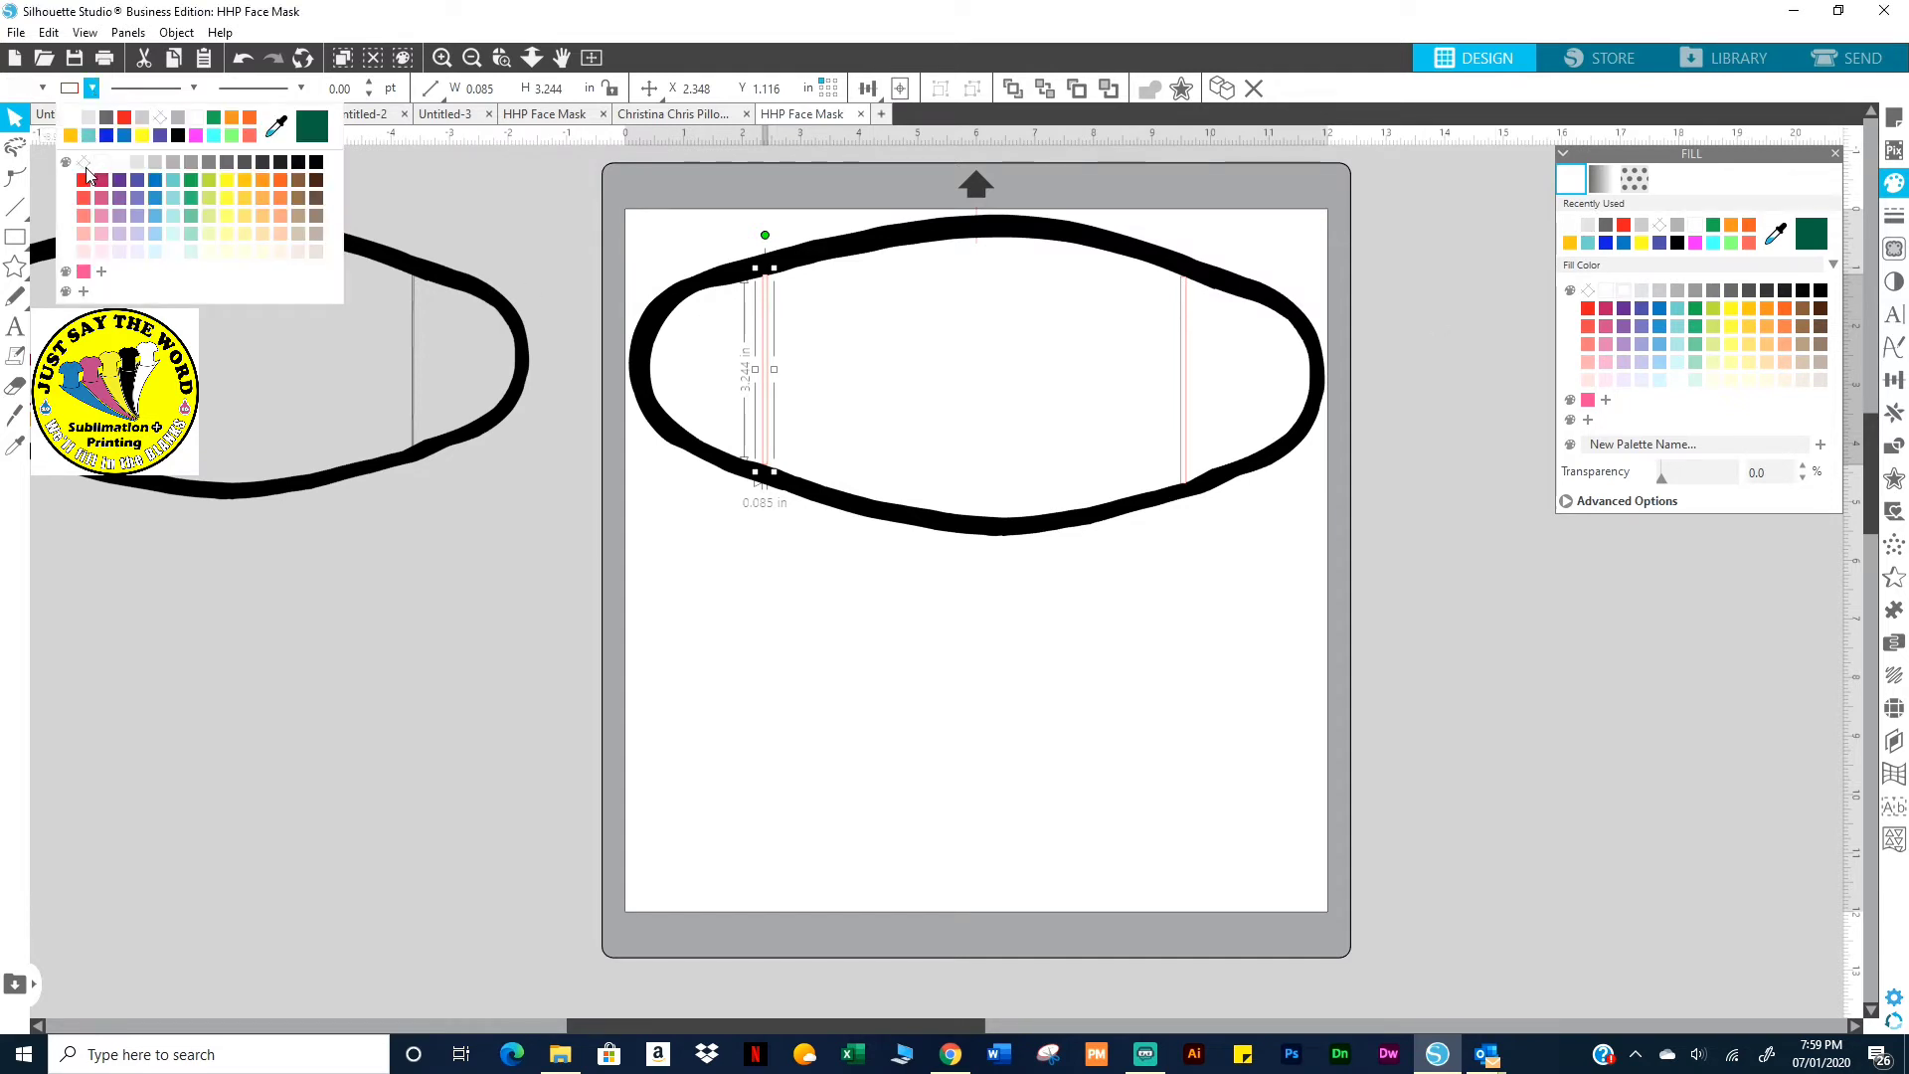
pyautogui.click(86, 161)
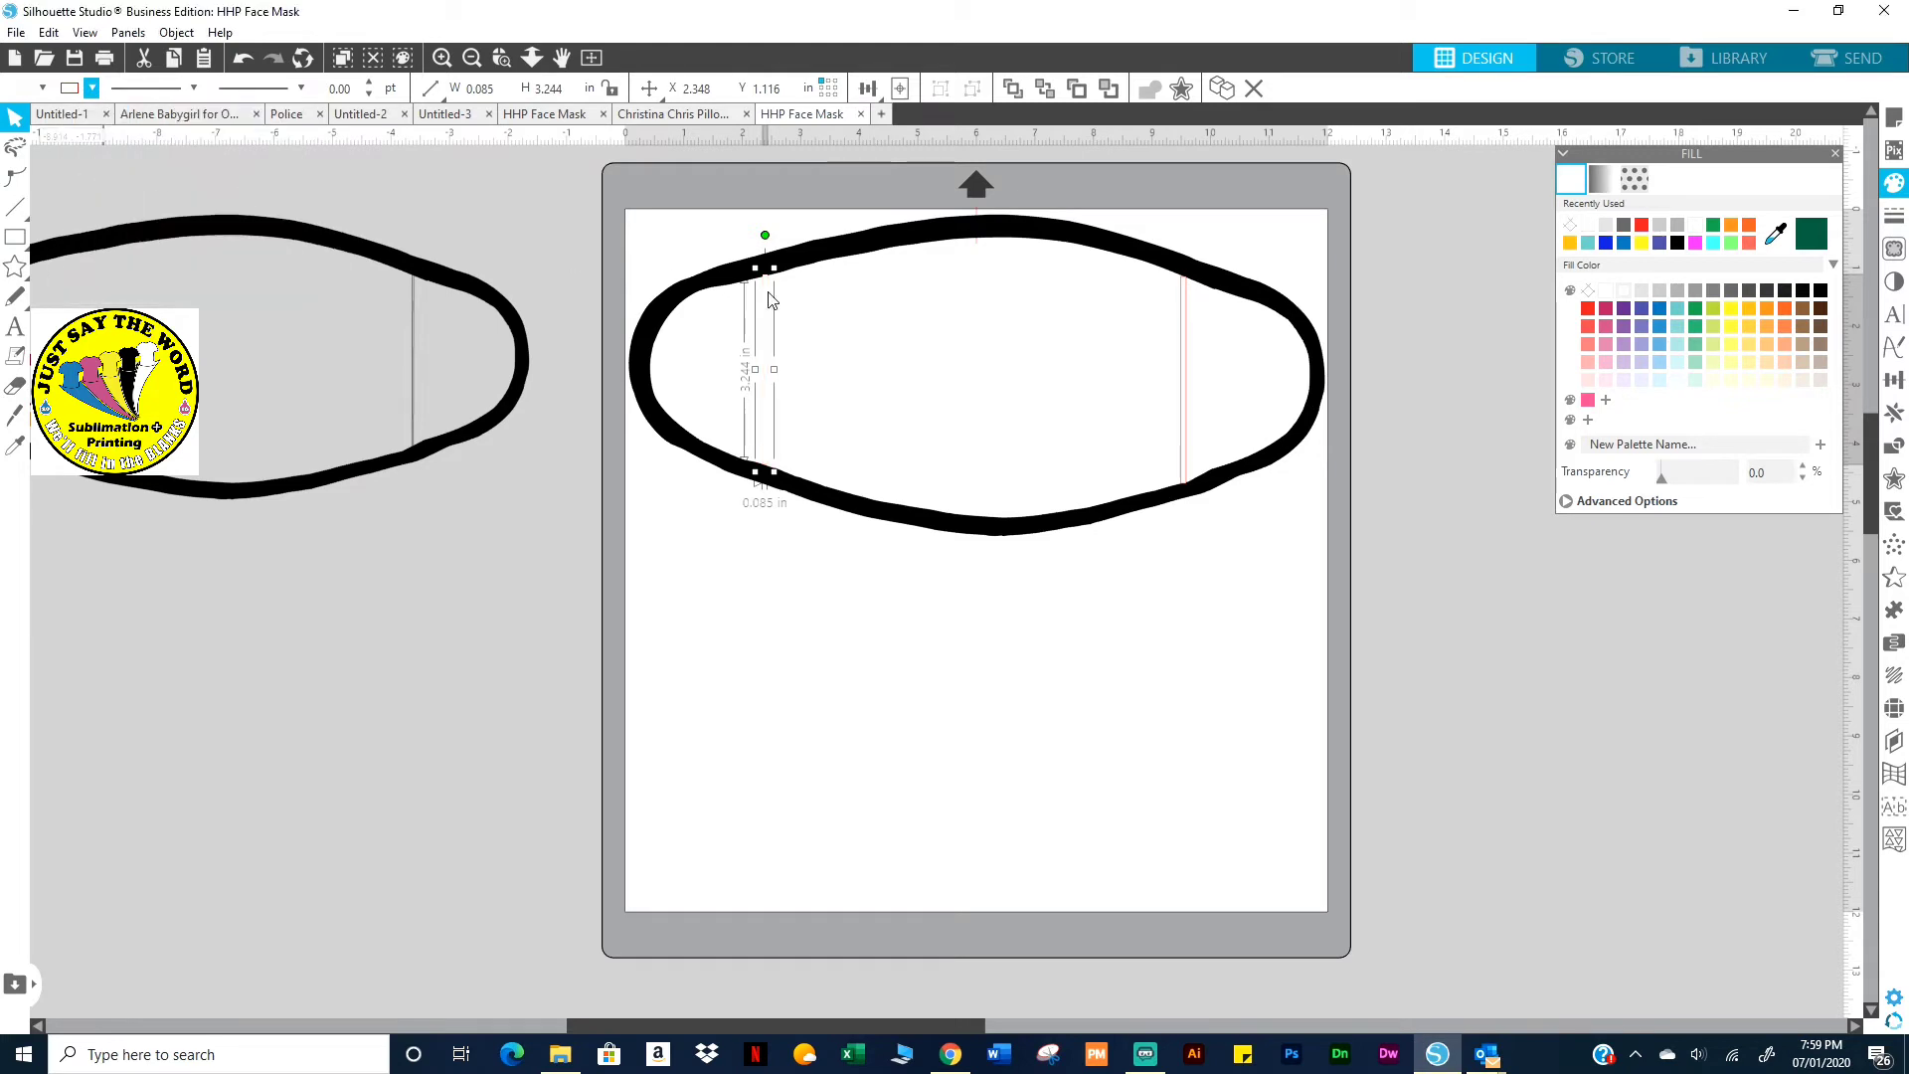
pyautogui.click(1184, 406)
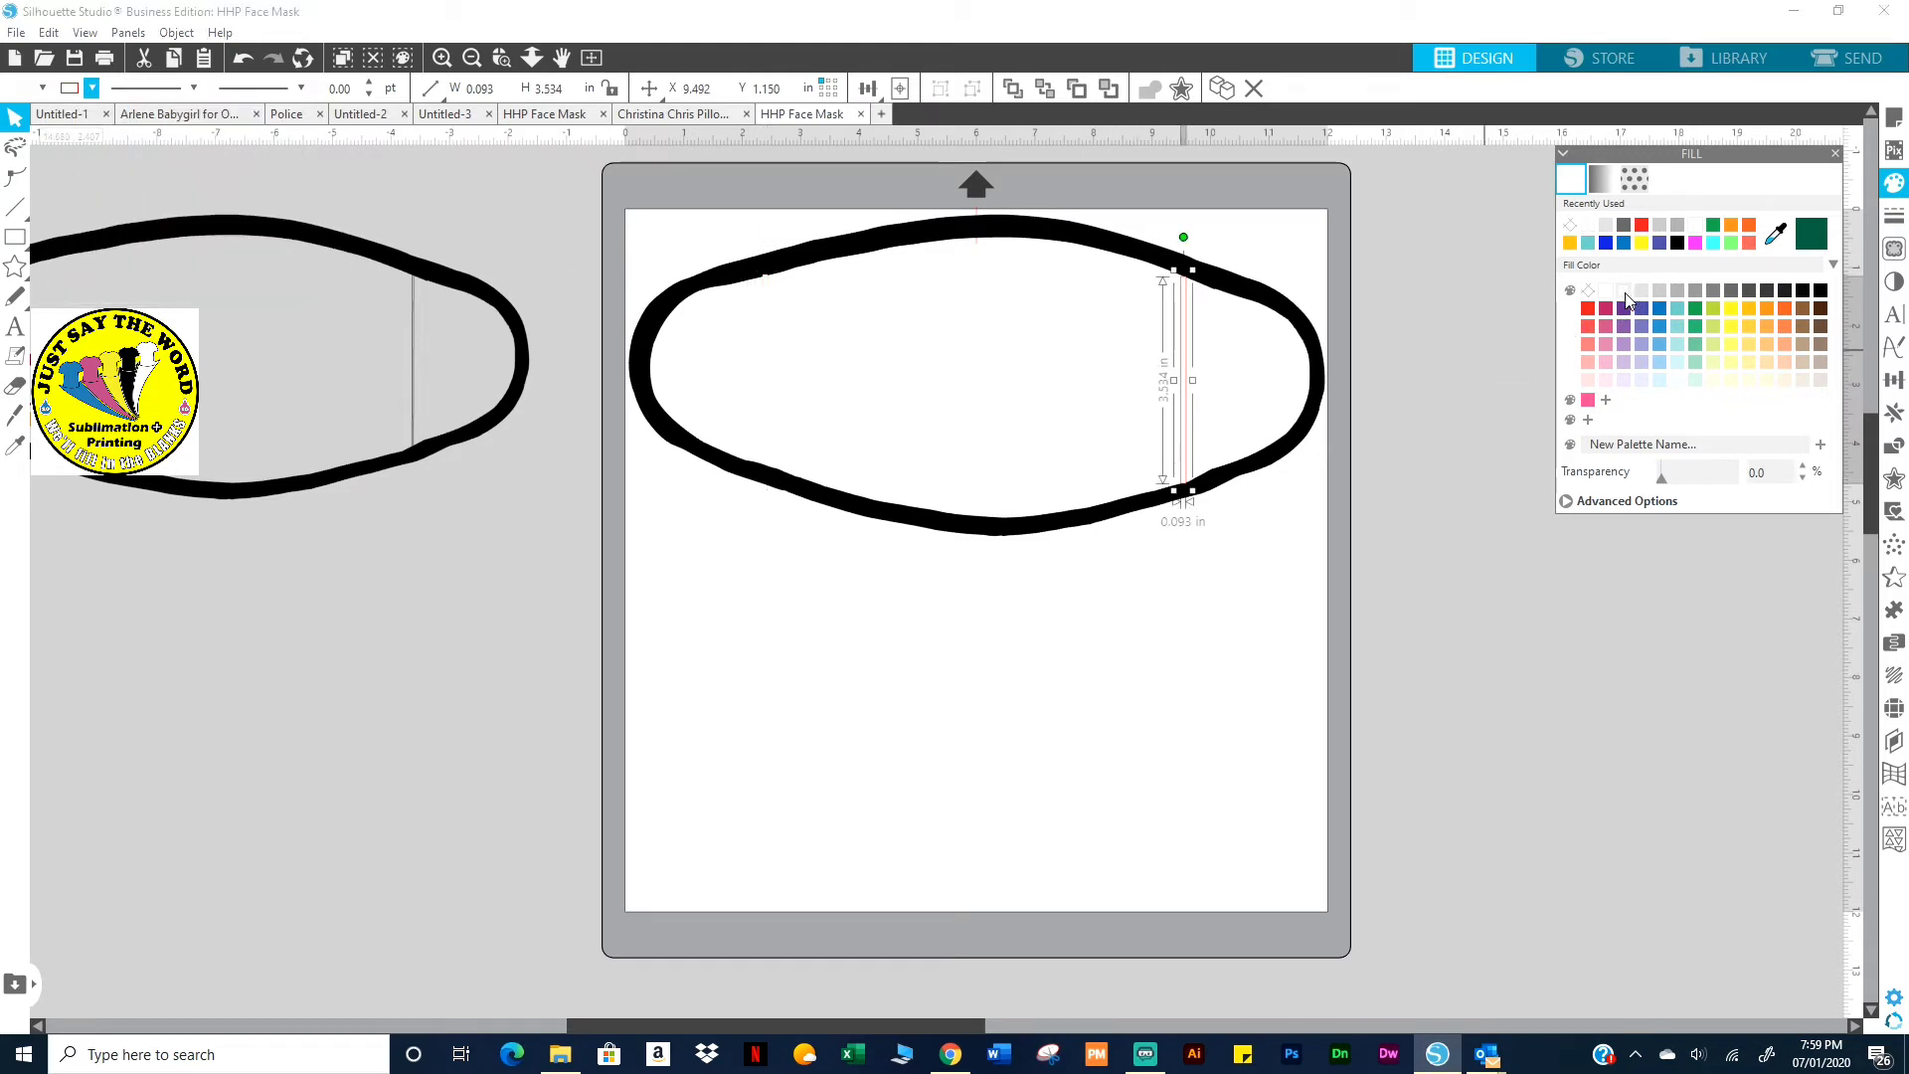
pyautogui.click(91, 88)
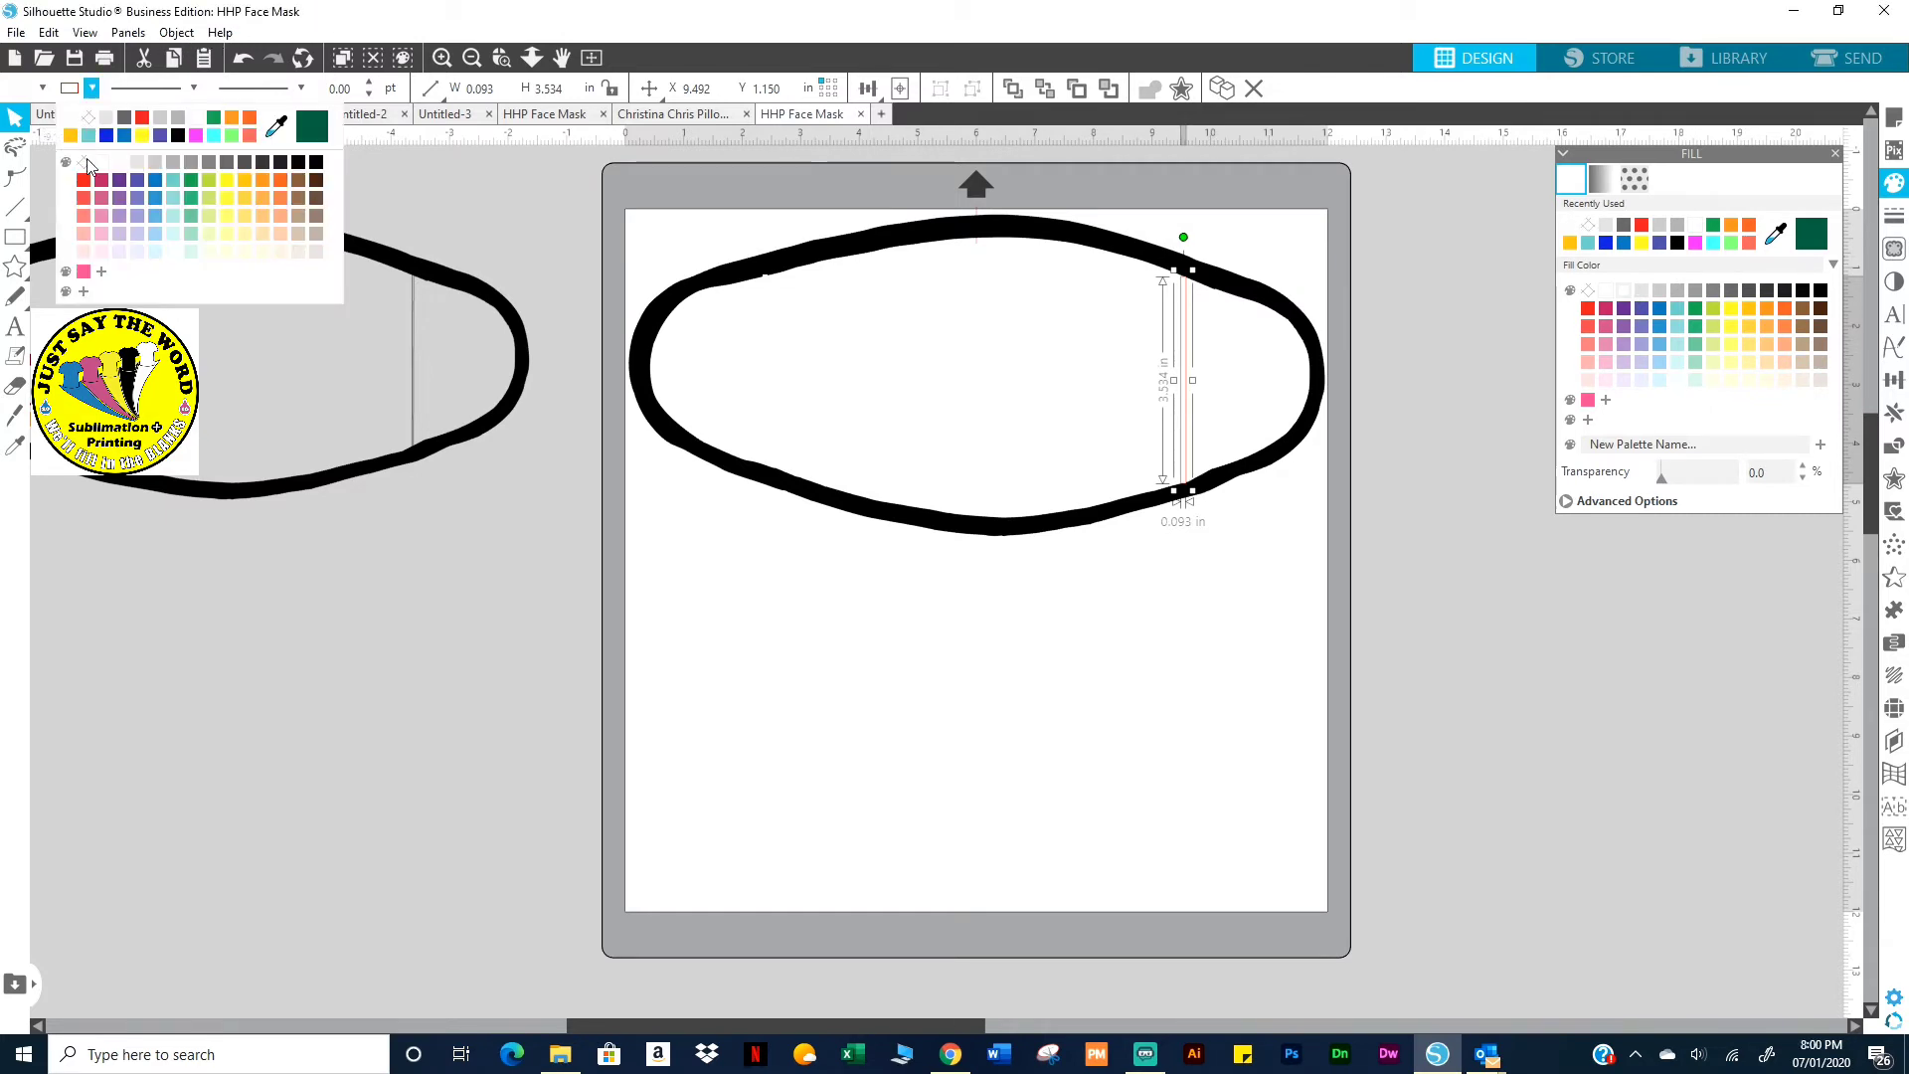
pyautogui.click(89, 163)
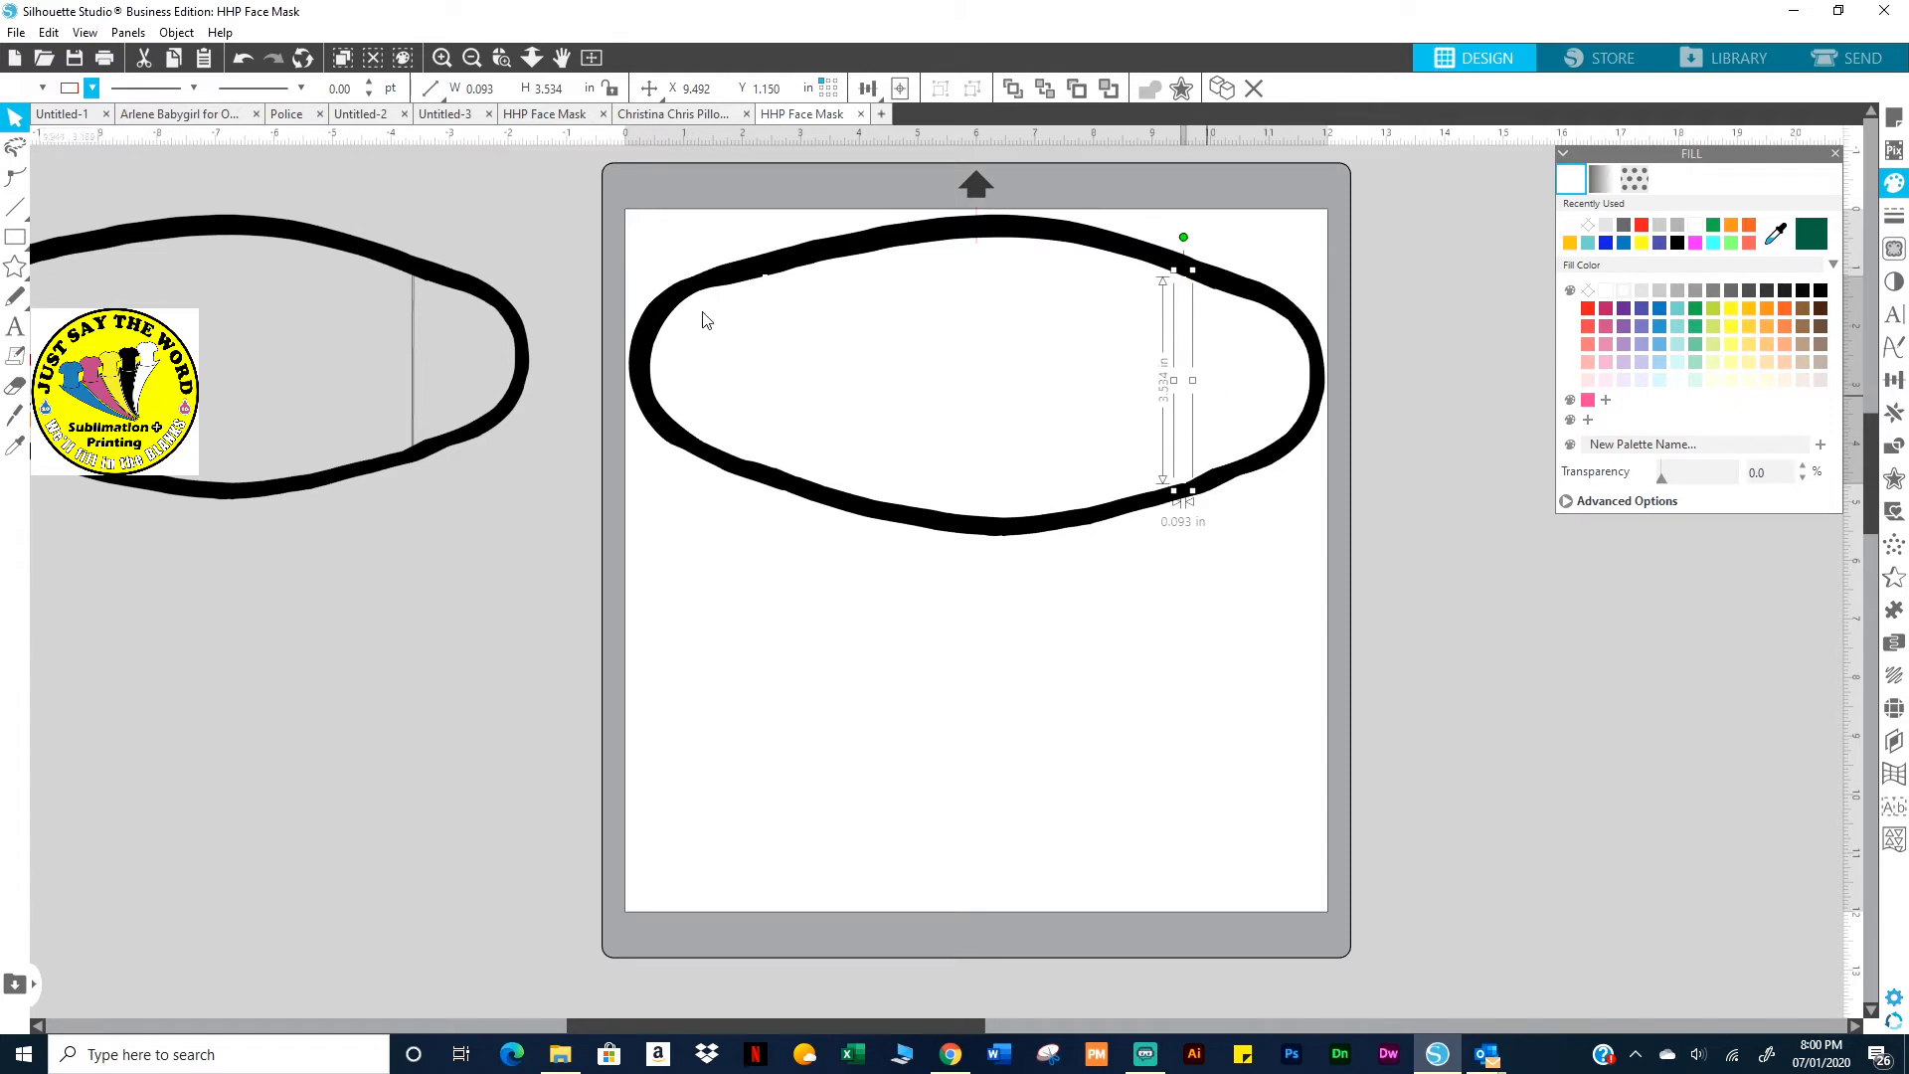
# Step: Shorten the left strip from its upper end to about 3.19 in so it no longer cuts into the black outline
pyautogui.click(767, 311)
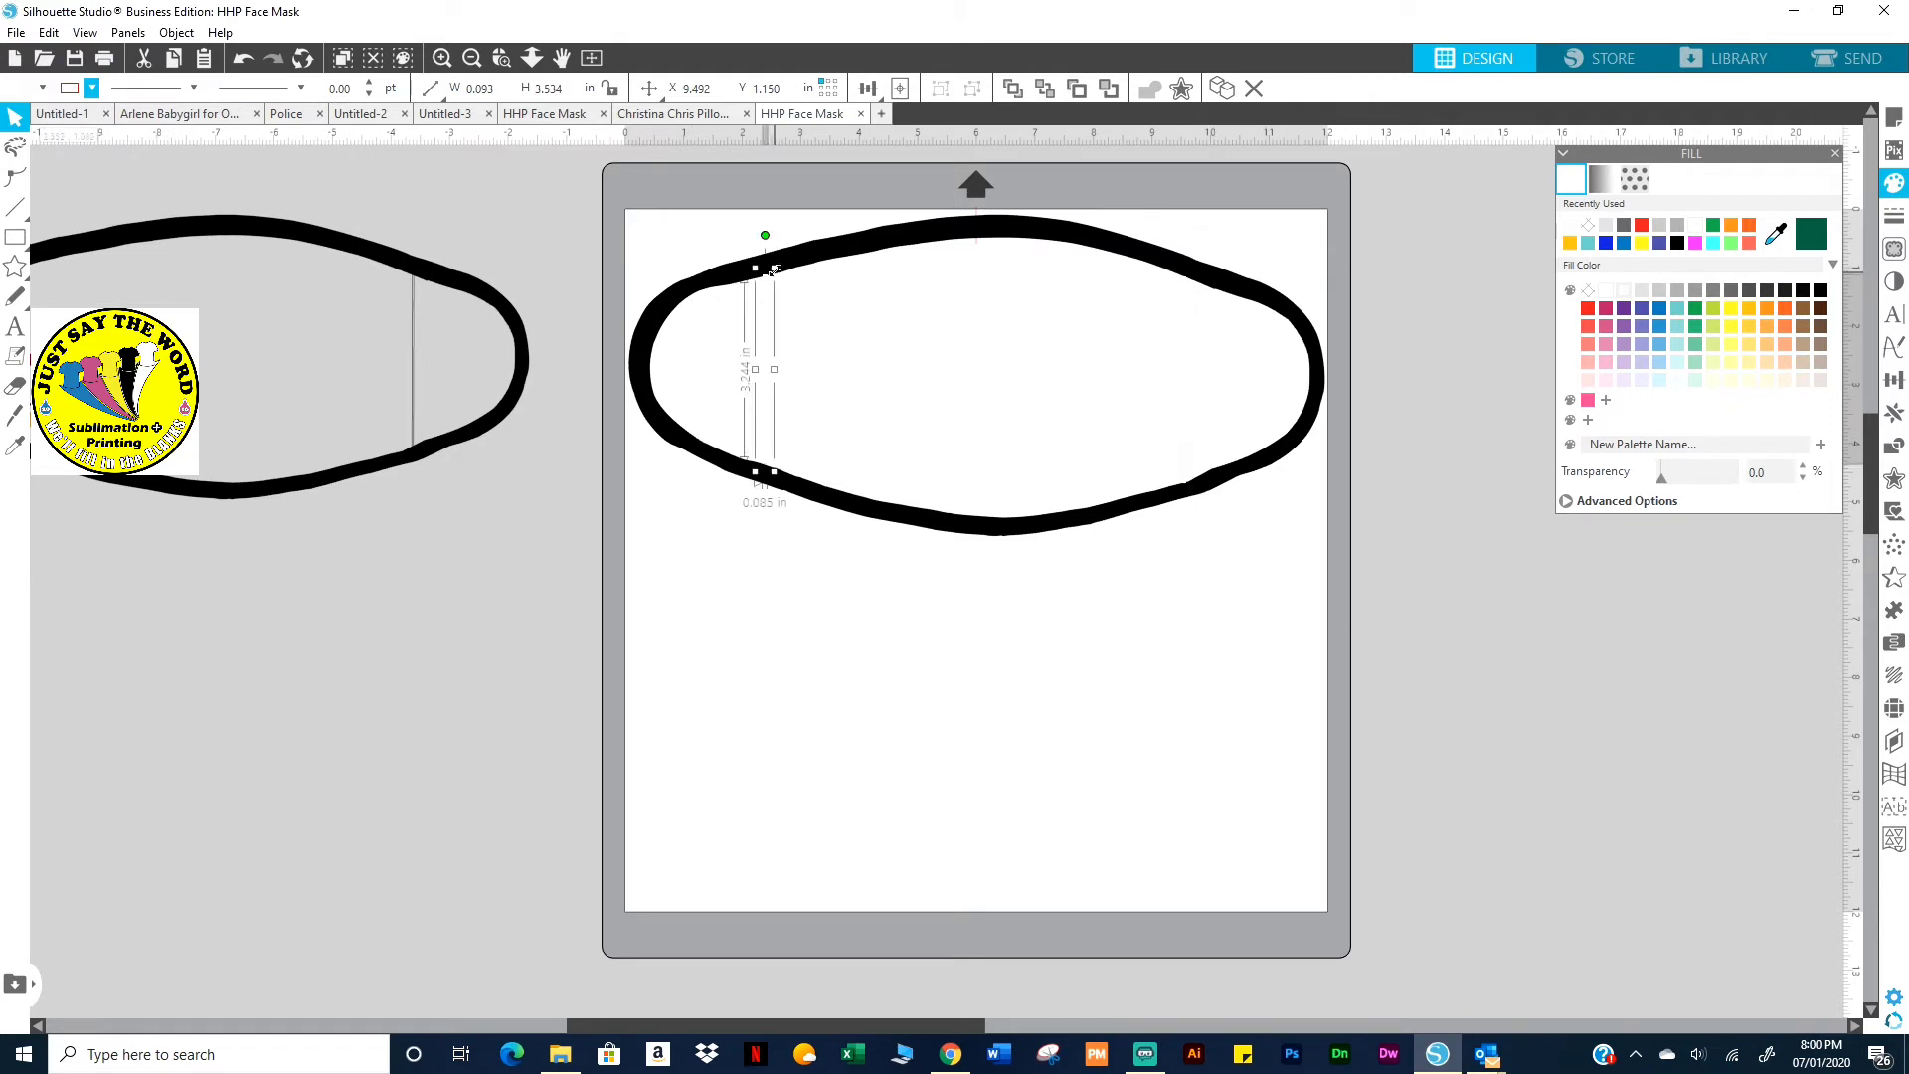
pyautogui.moveTo(774, 268); pyautogui.dragTo(774, 271)
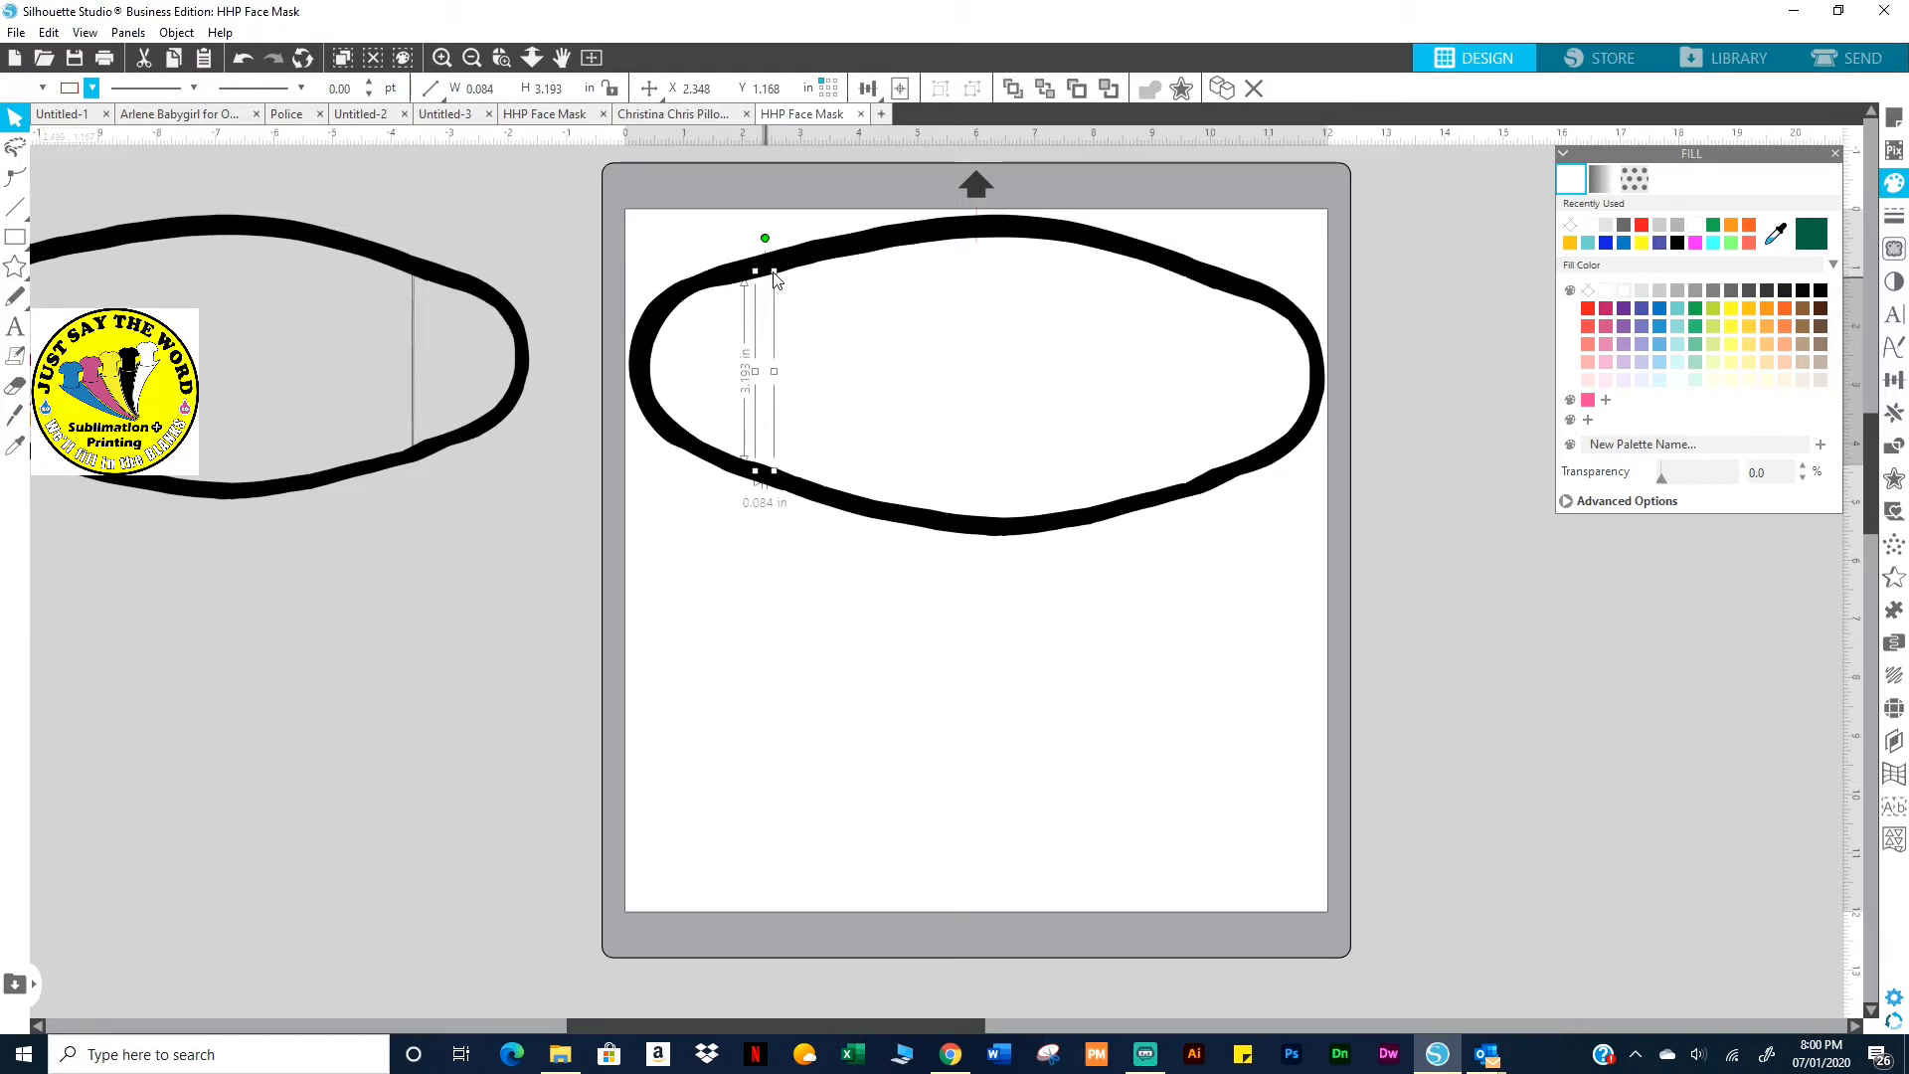
pyautogui.click(1257, 665)
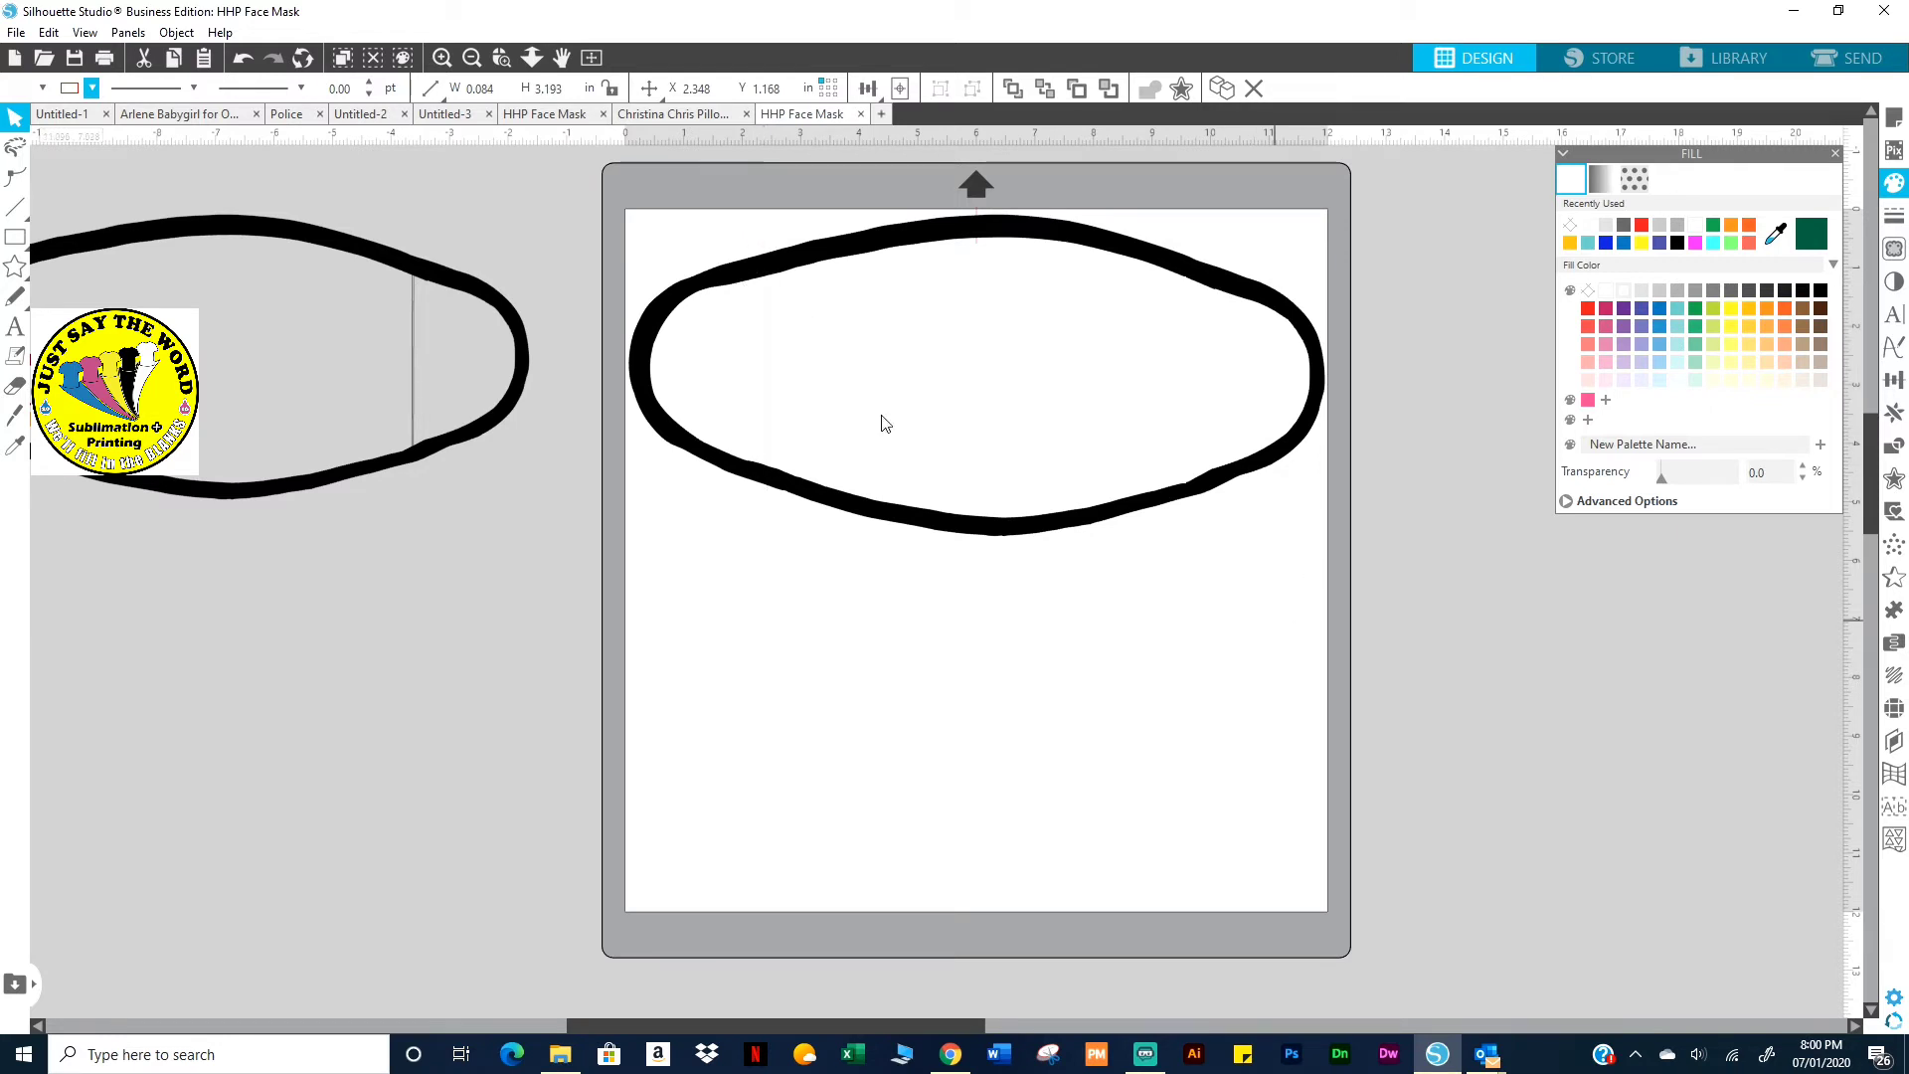
# Step: Try placing the off-page mask outline in the page's lower half, and undo the move
pyautogui.click(329, 233)
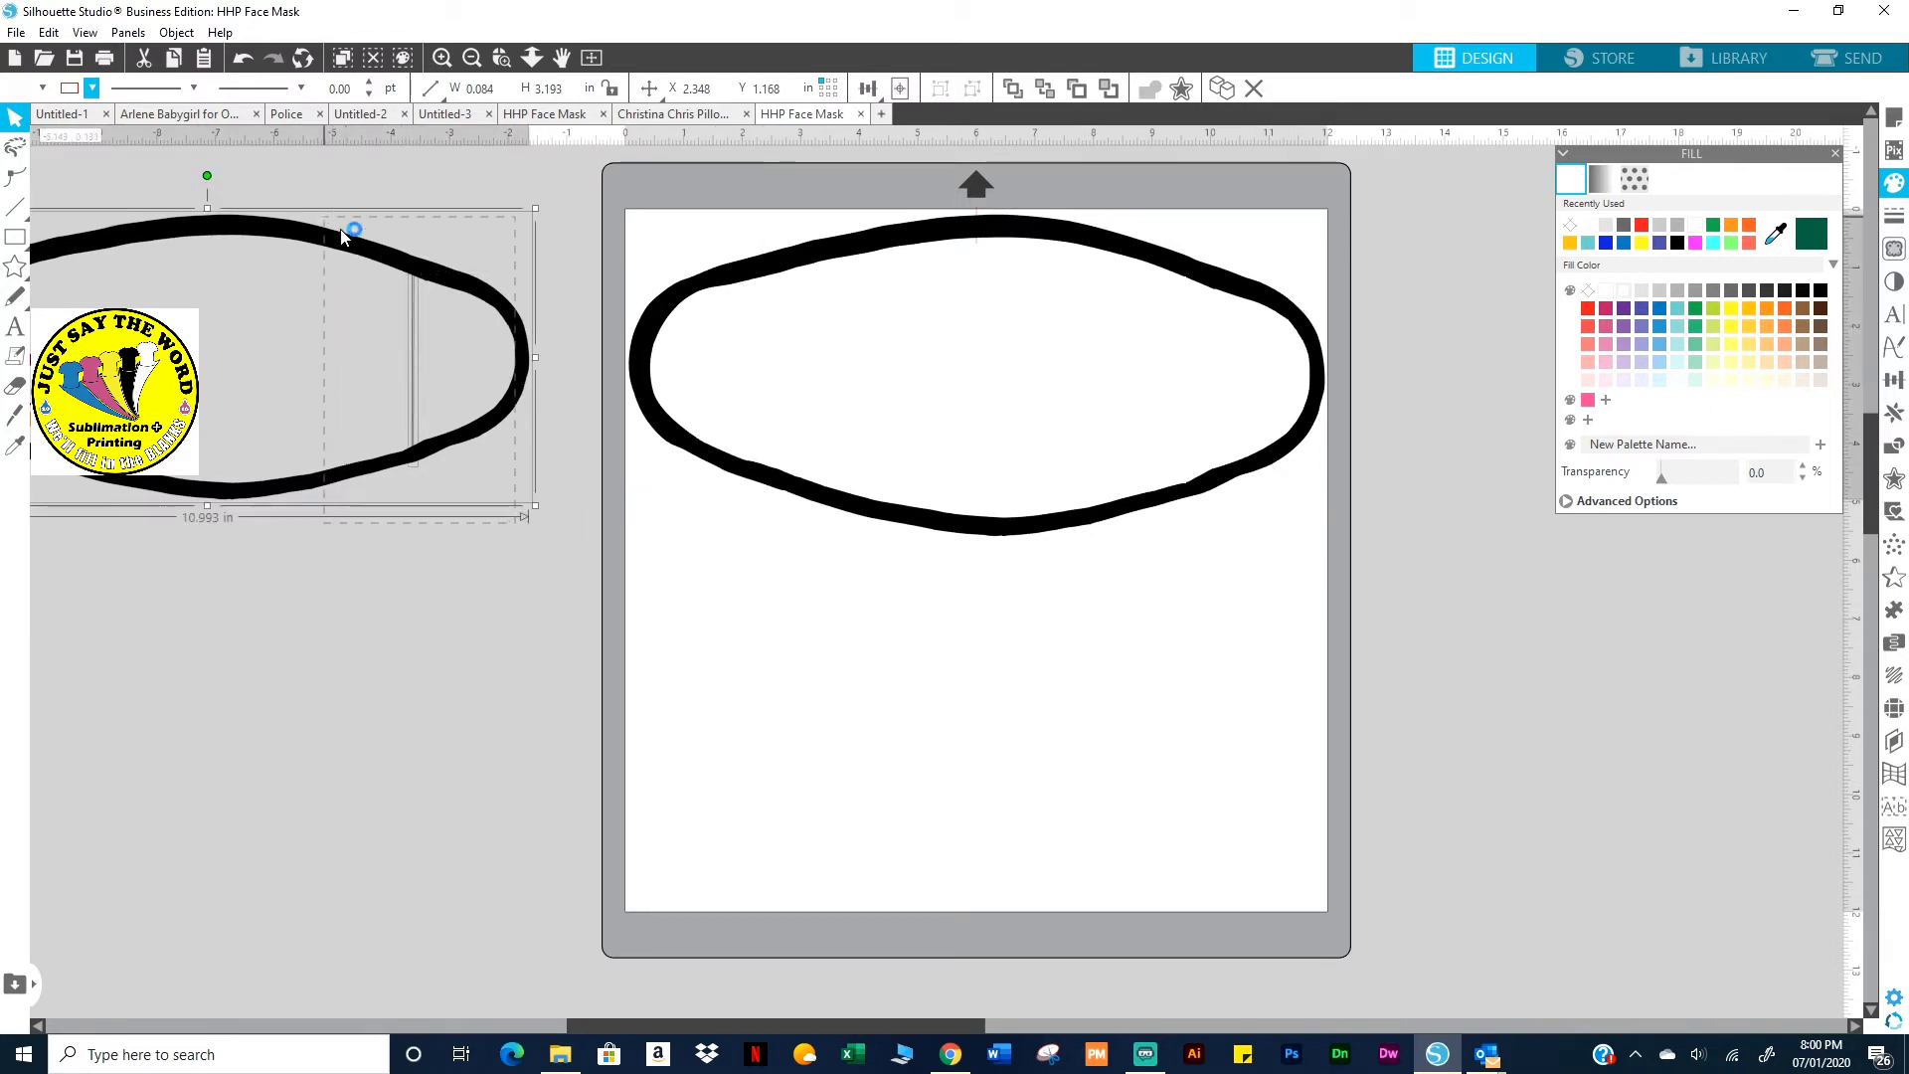
pyautogui.moveTo(374, 259); pyautogui.dragTo(1141, 652)
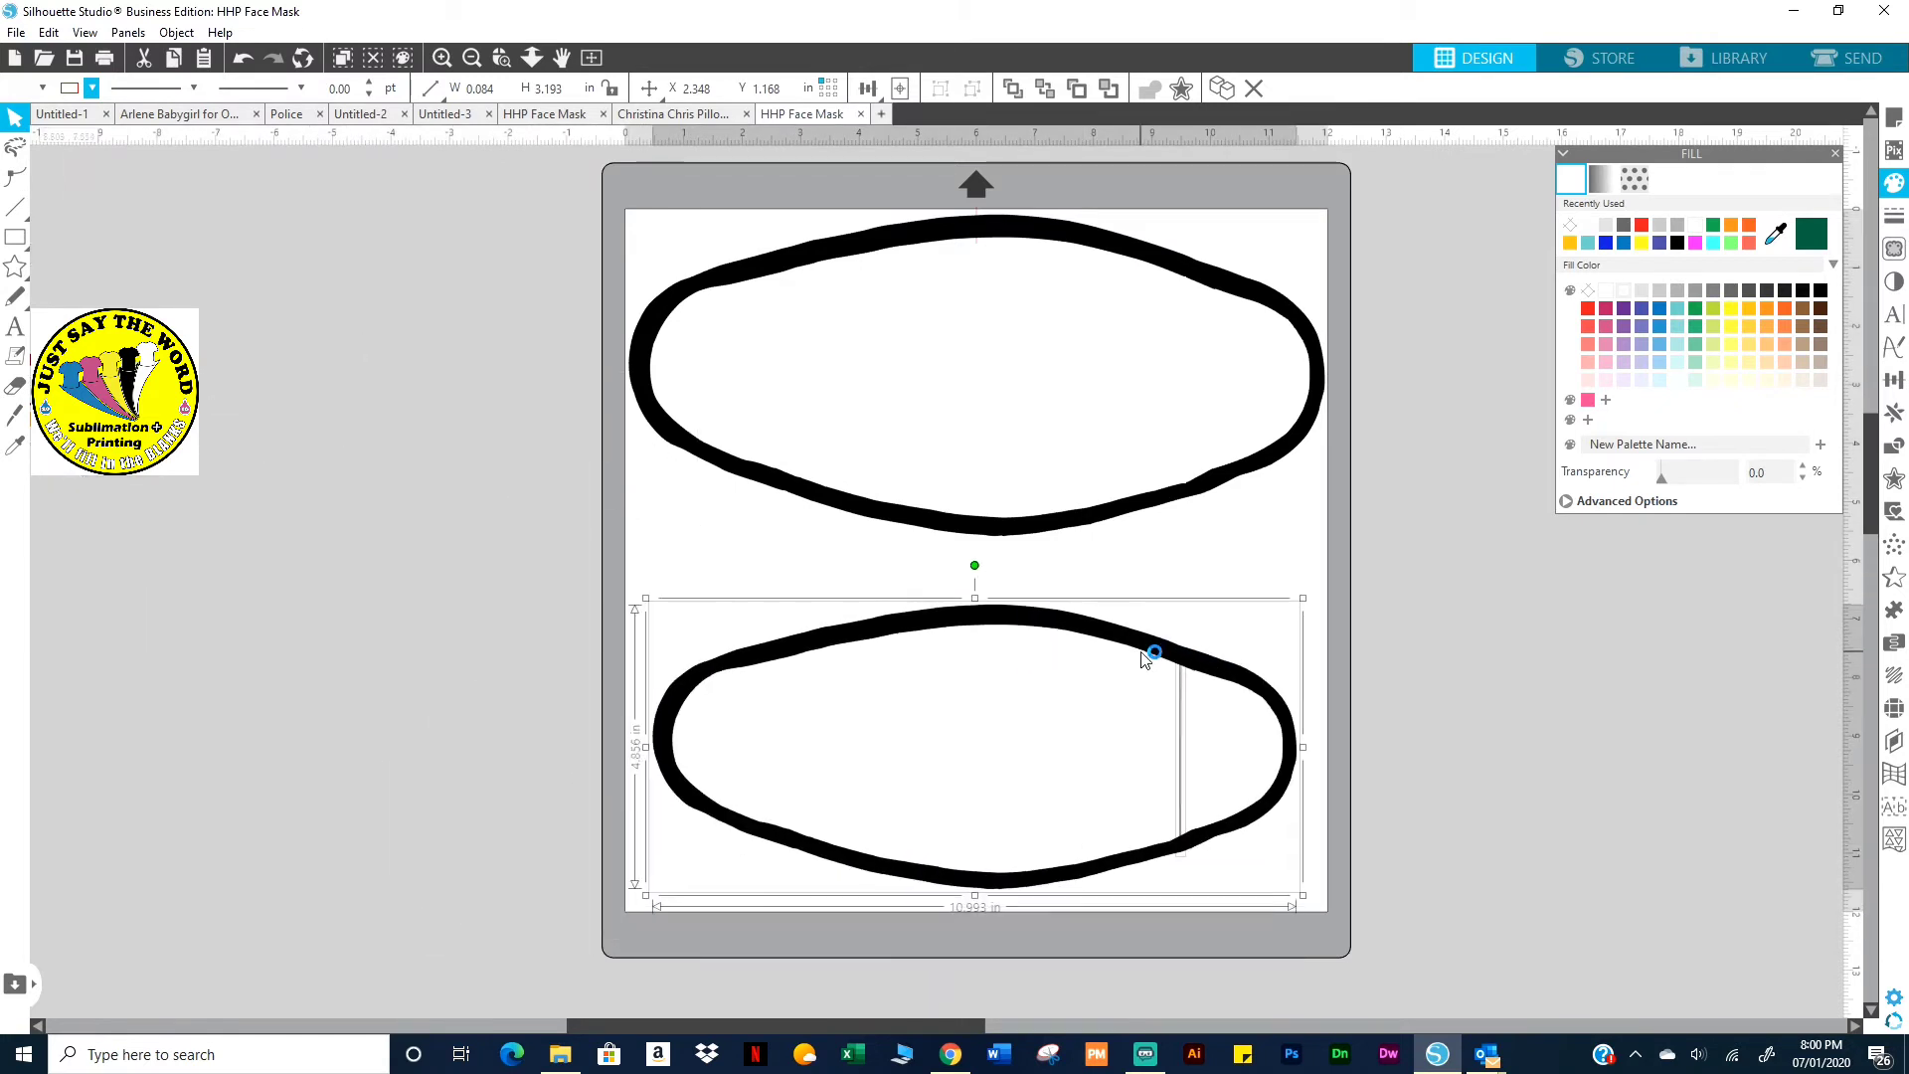
pyautogui.click(1498, 779)
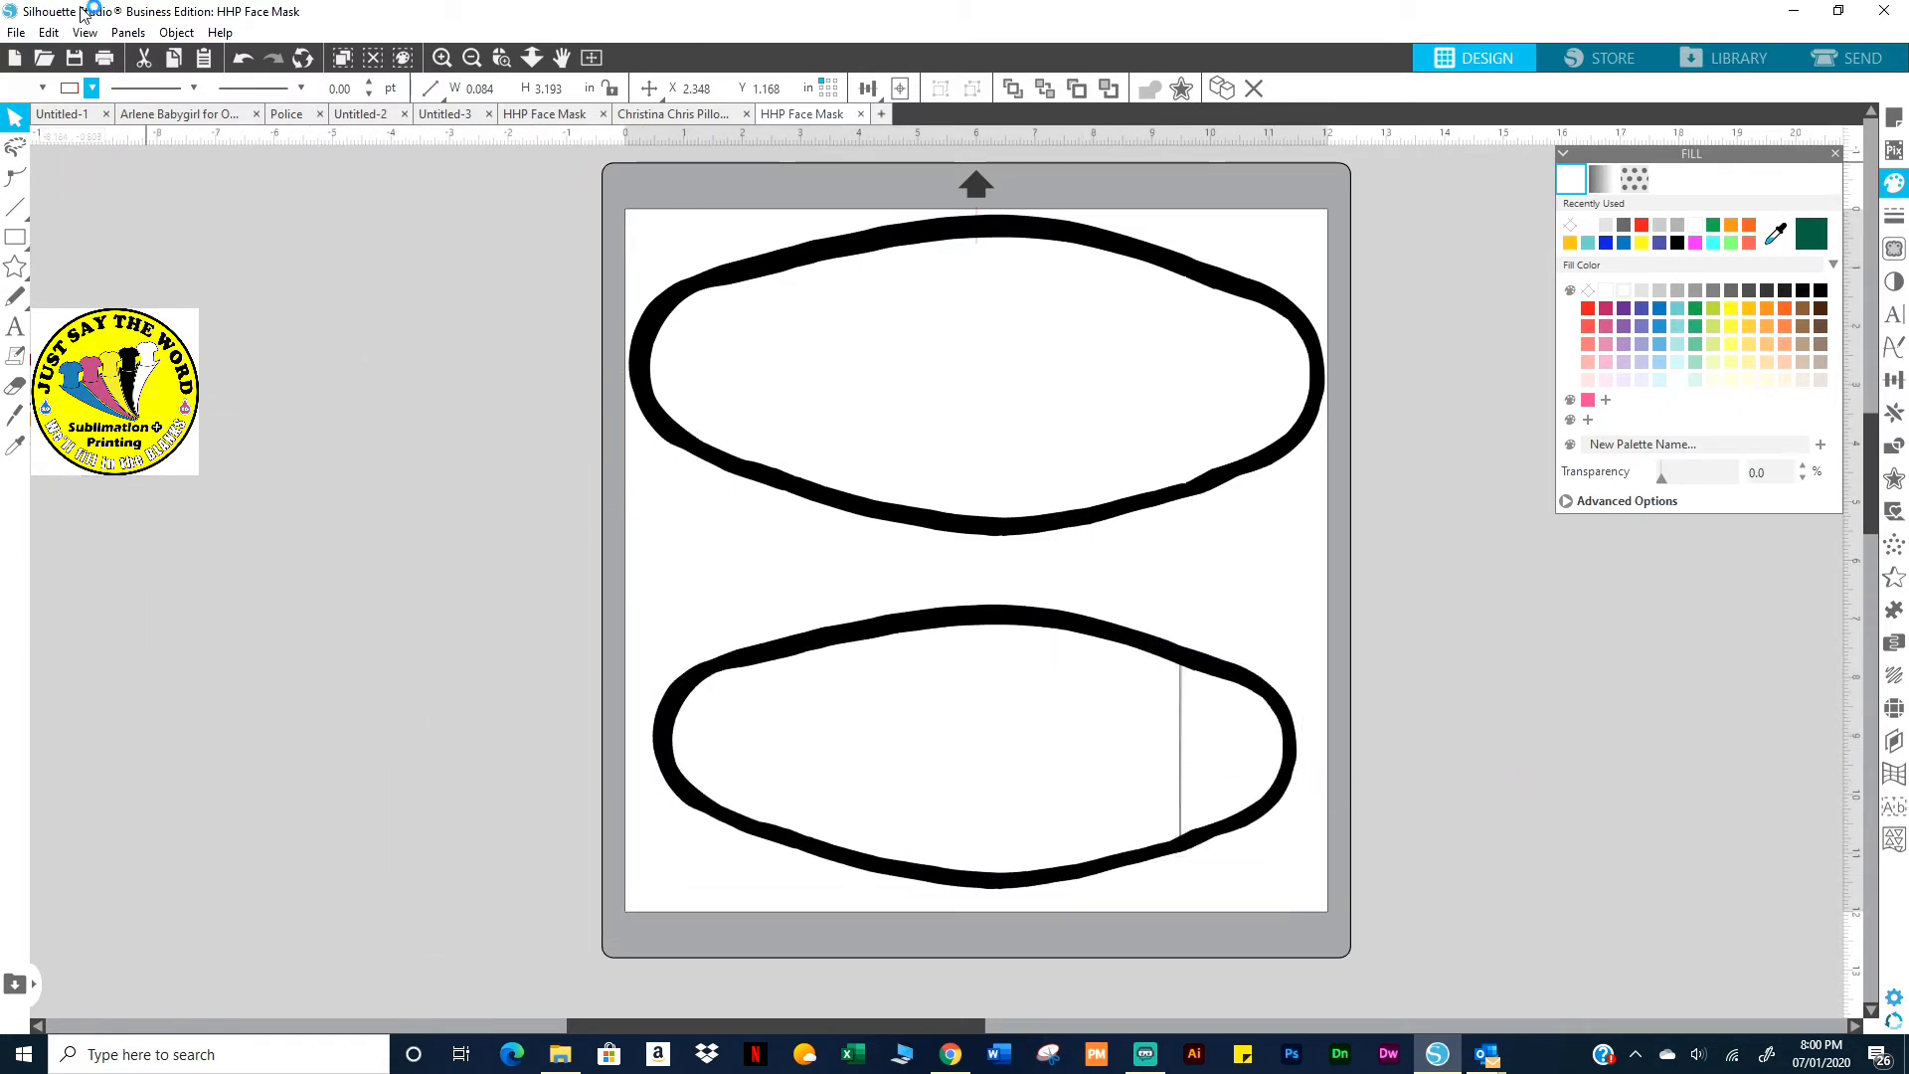
pyautogui.click(240, 58)
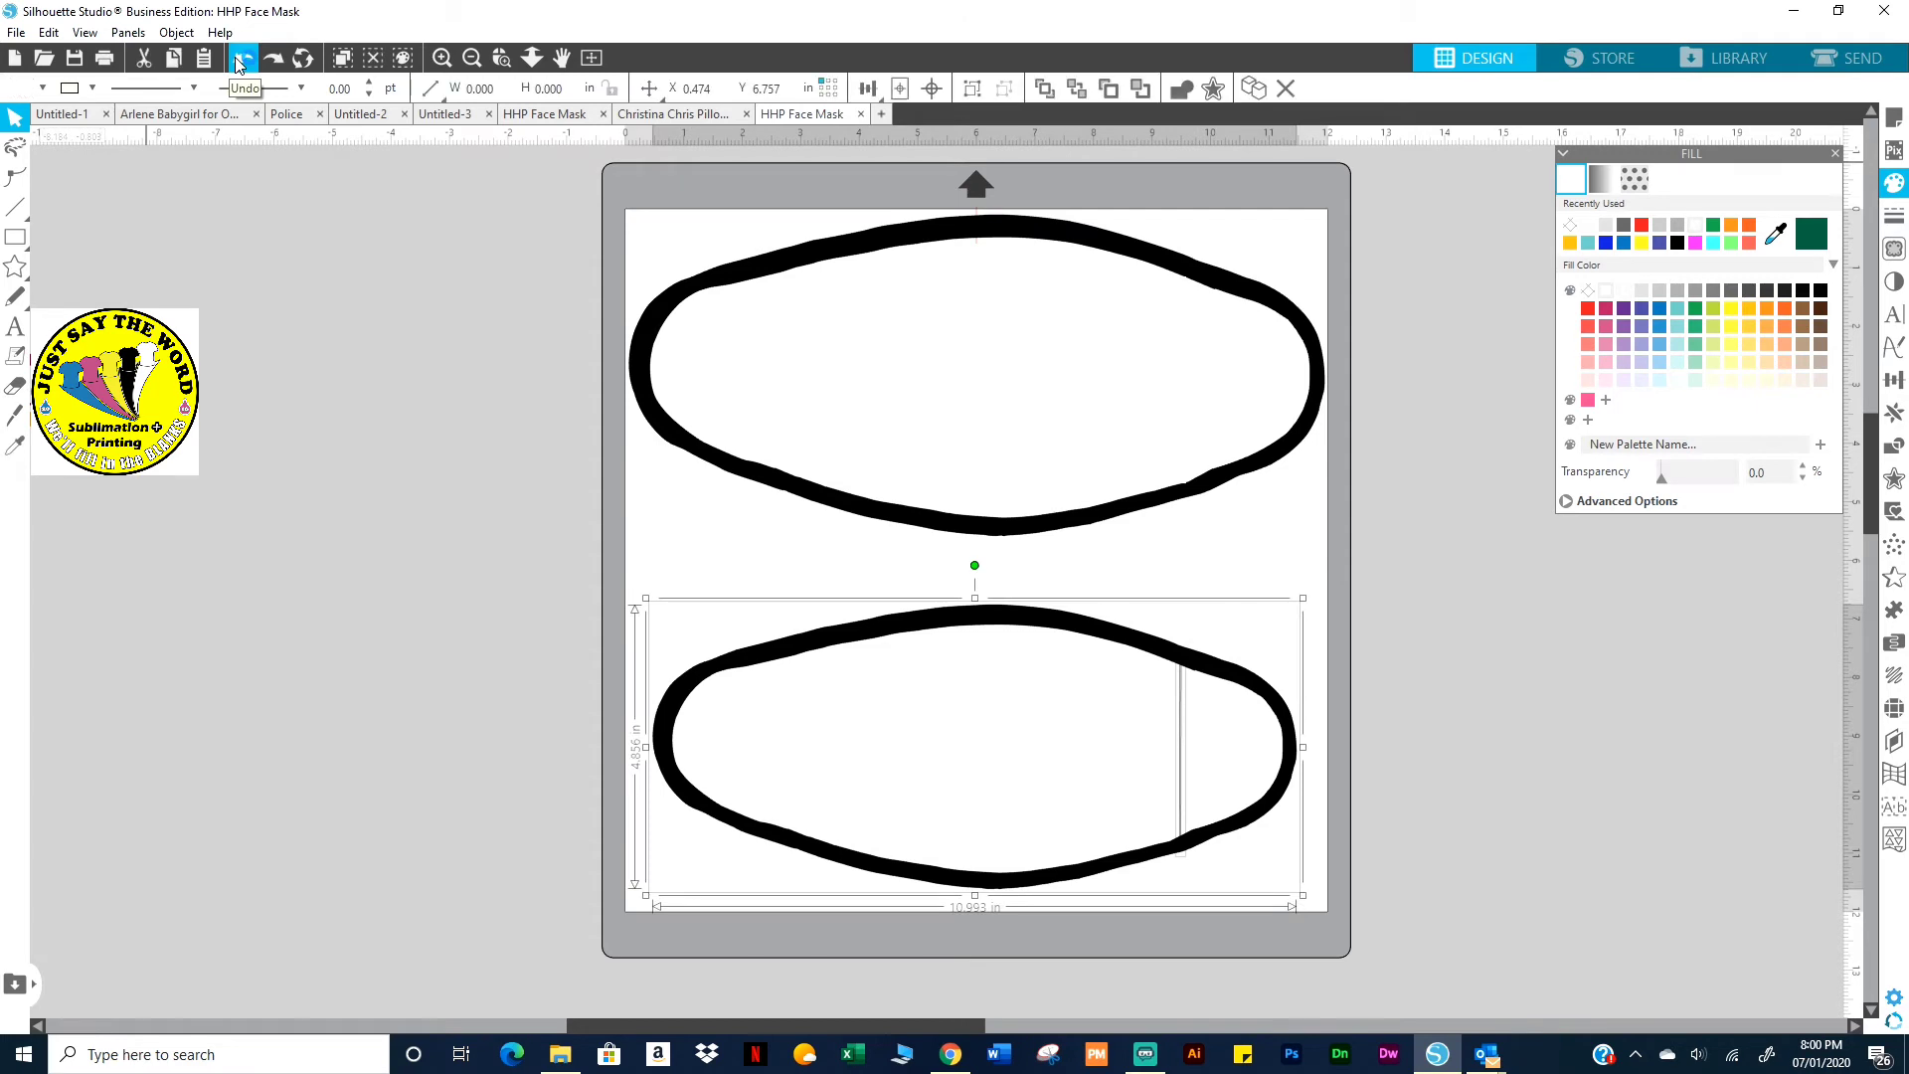
pyautogui.click(240, 58)
pyautogui.click(241, 59)
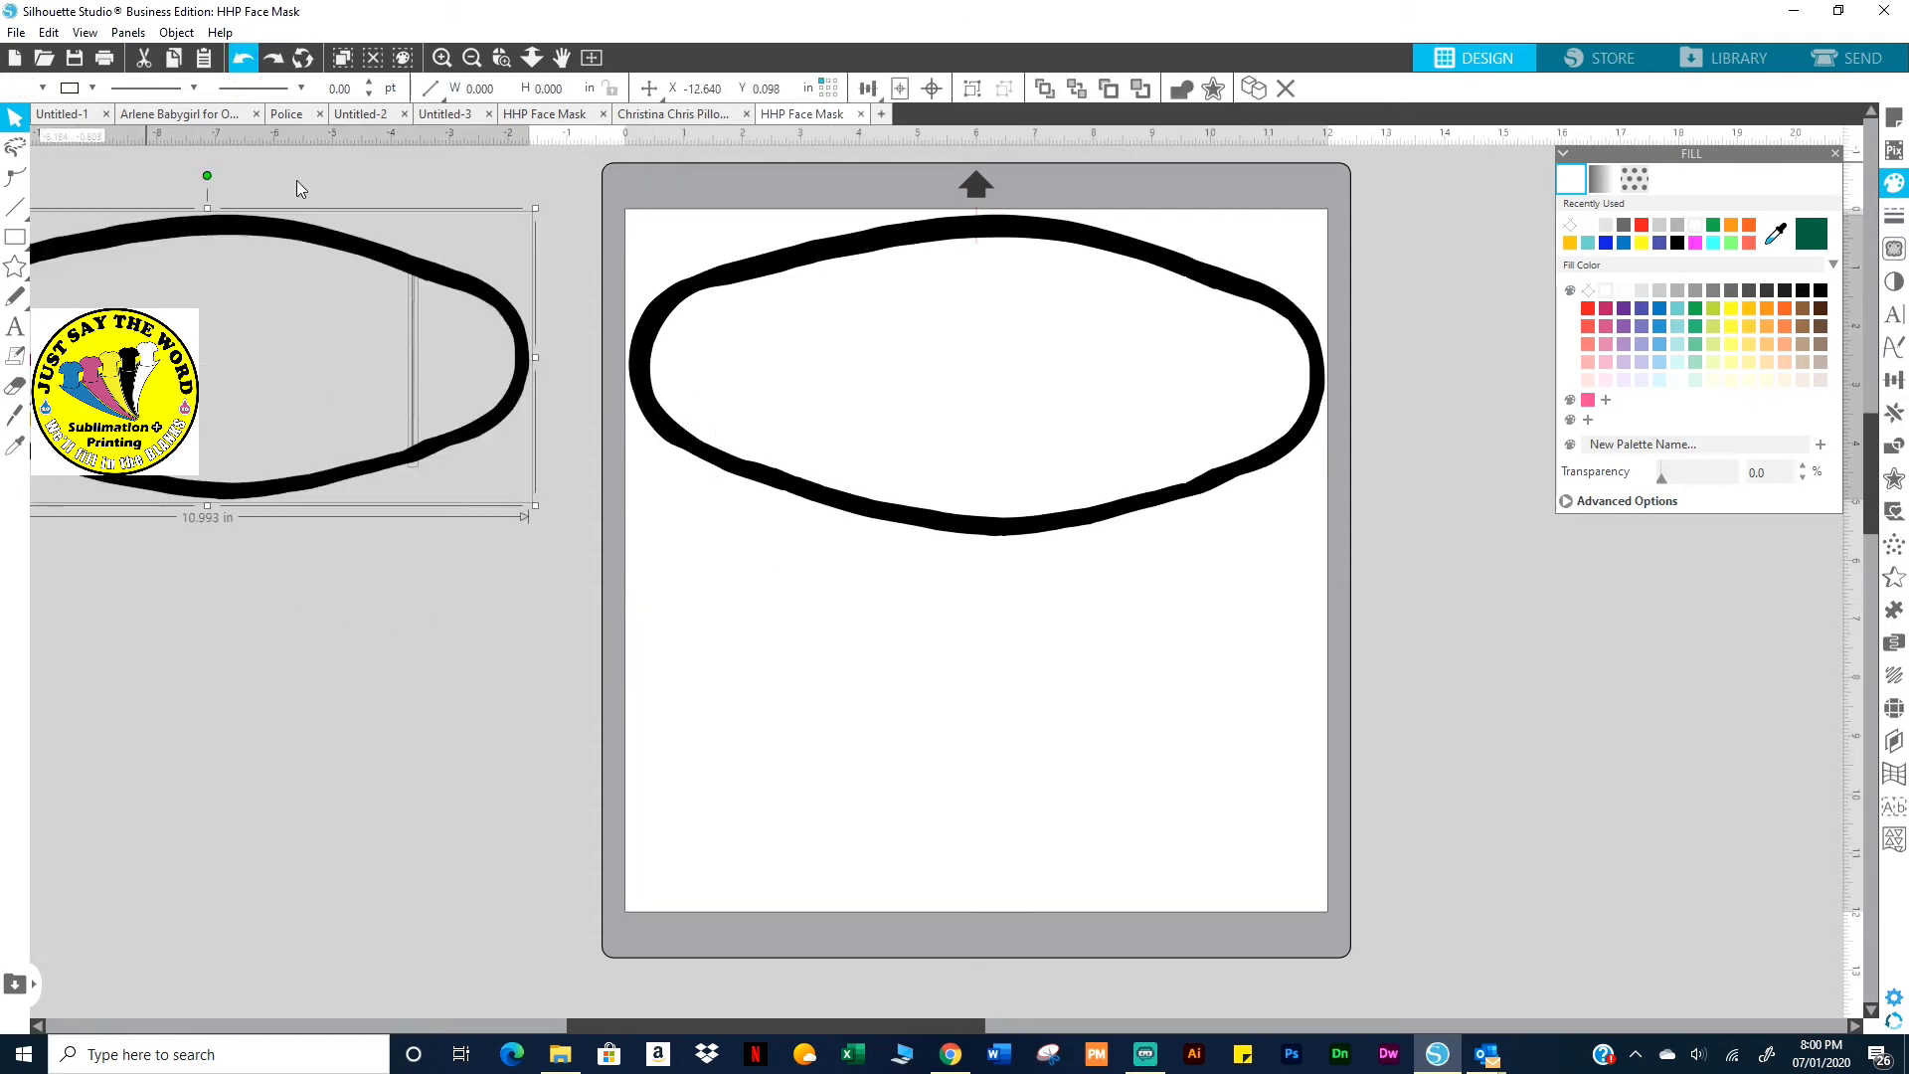
pyautogui.click(507, 556)
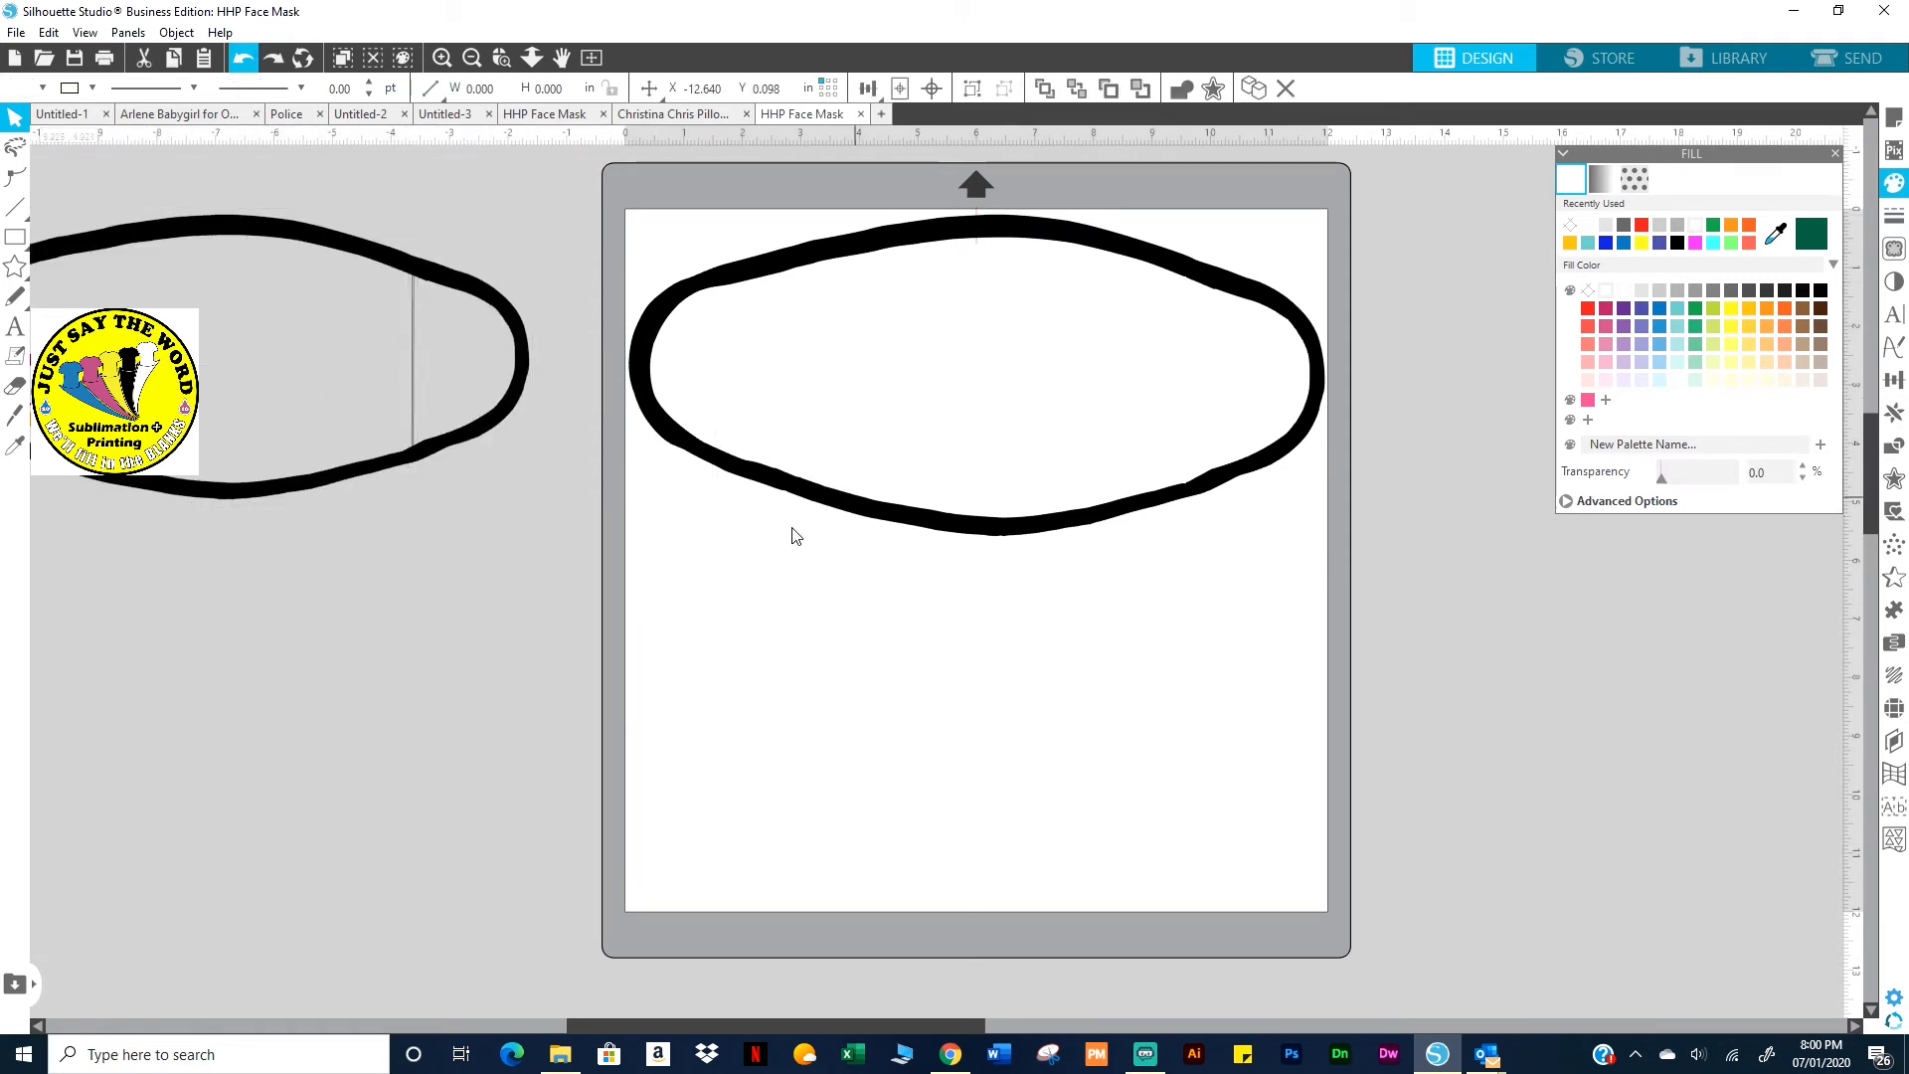
# Step: Duplicate the mask and its strips below the original and lower the copy to a Y position of 5.990 in
pyautogui.click(935, 328)
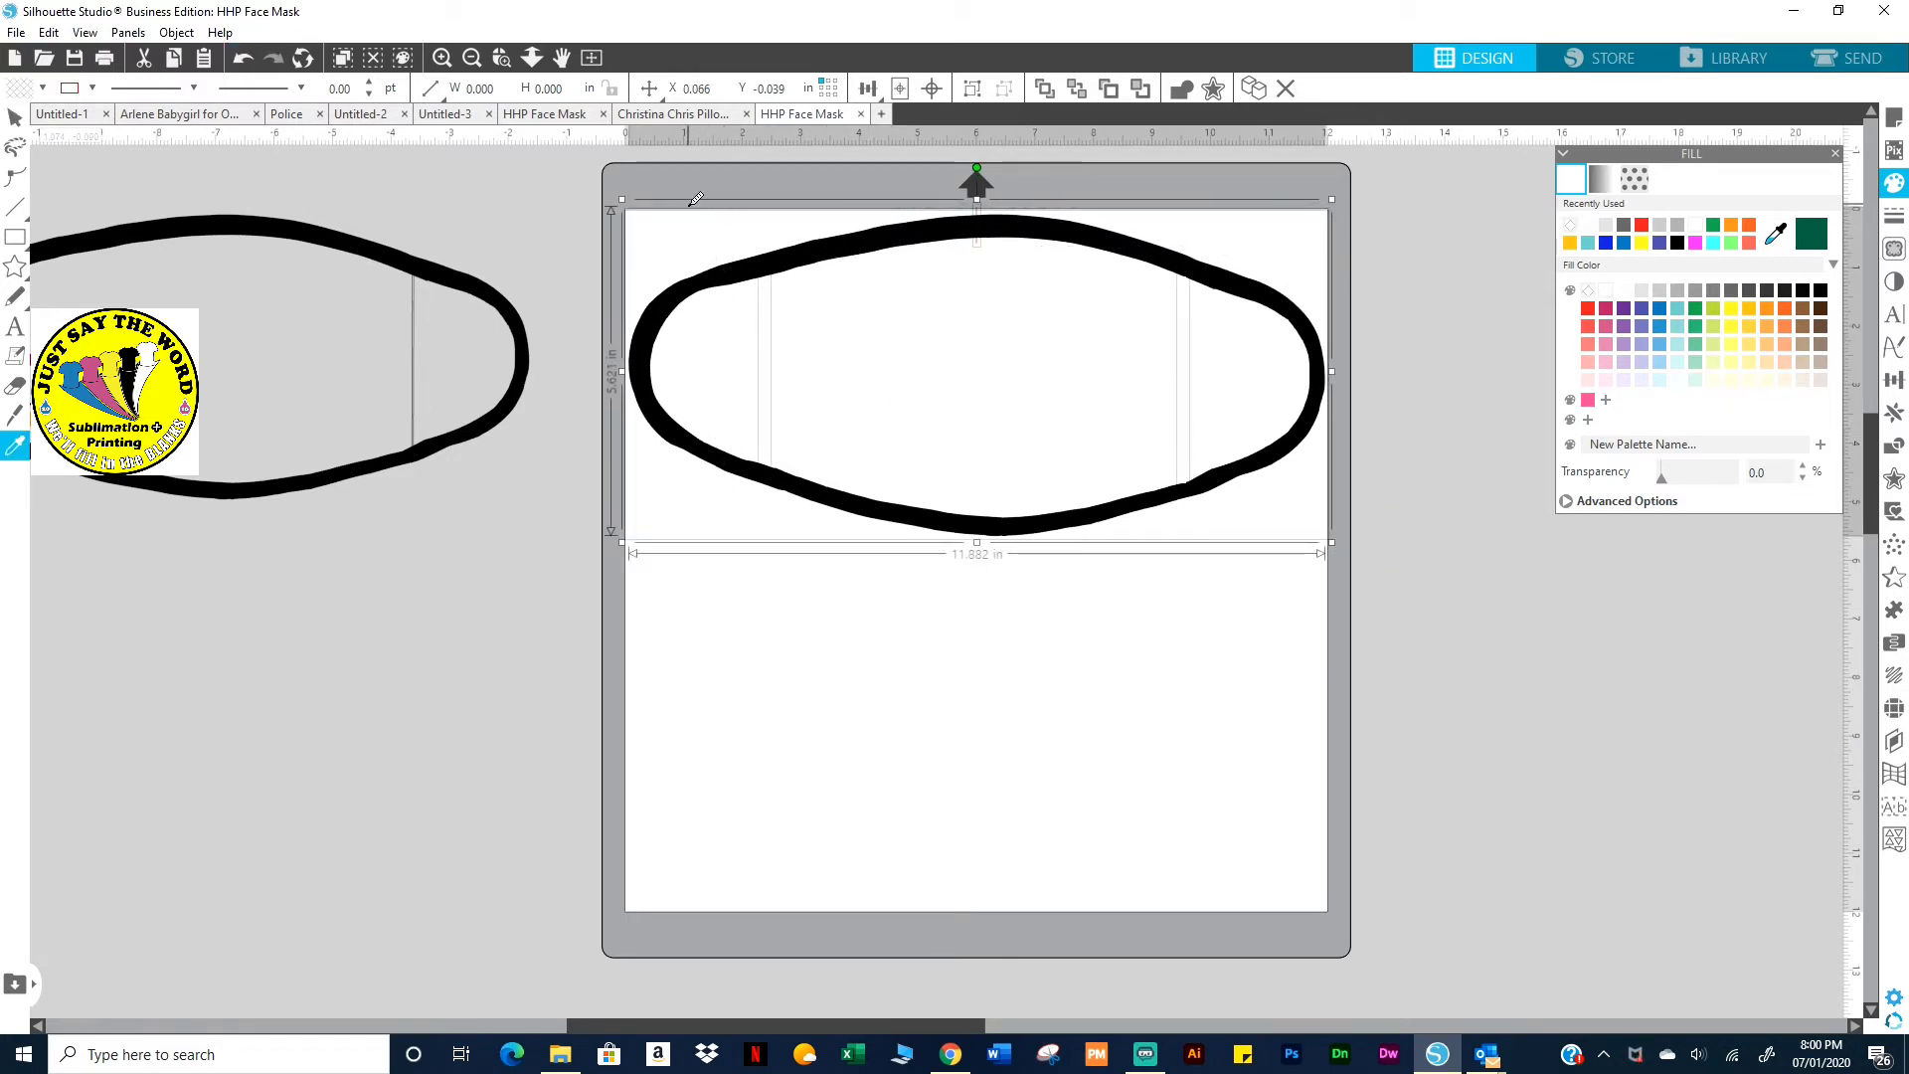
pyautogui.hotkey('ctrl', 'Down')
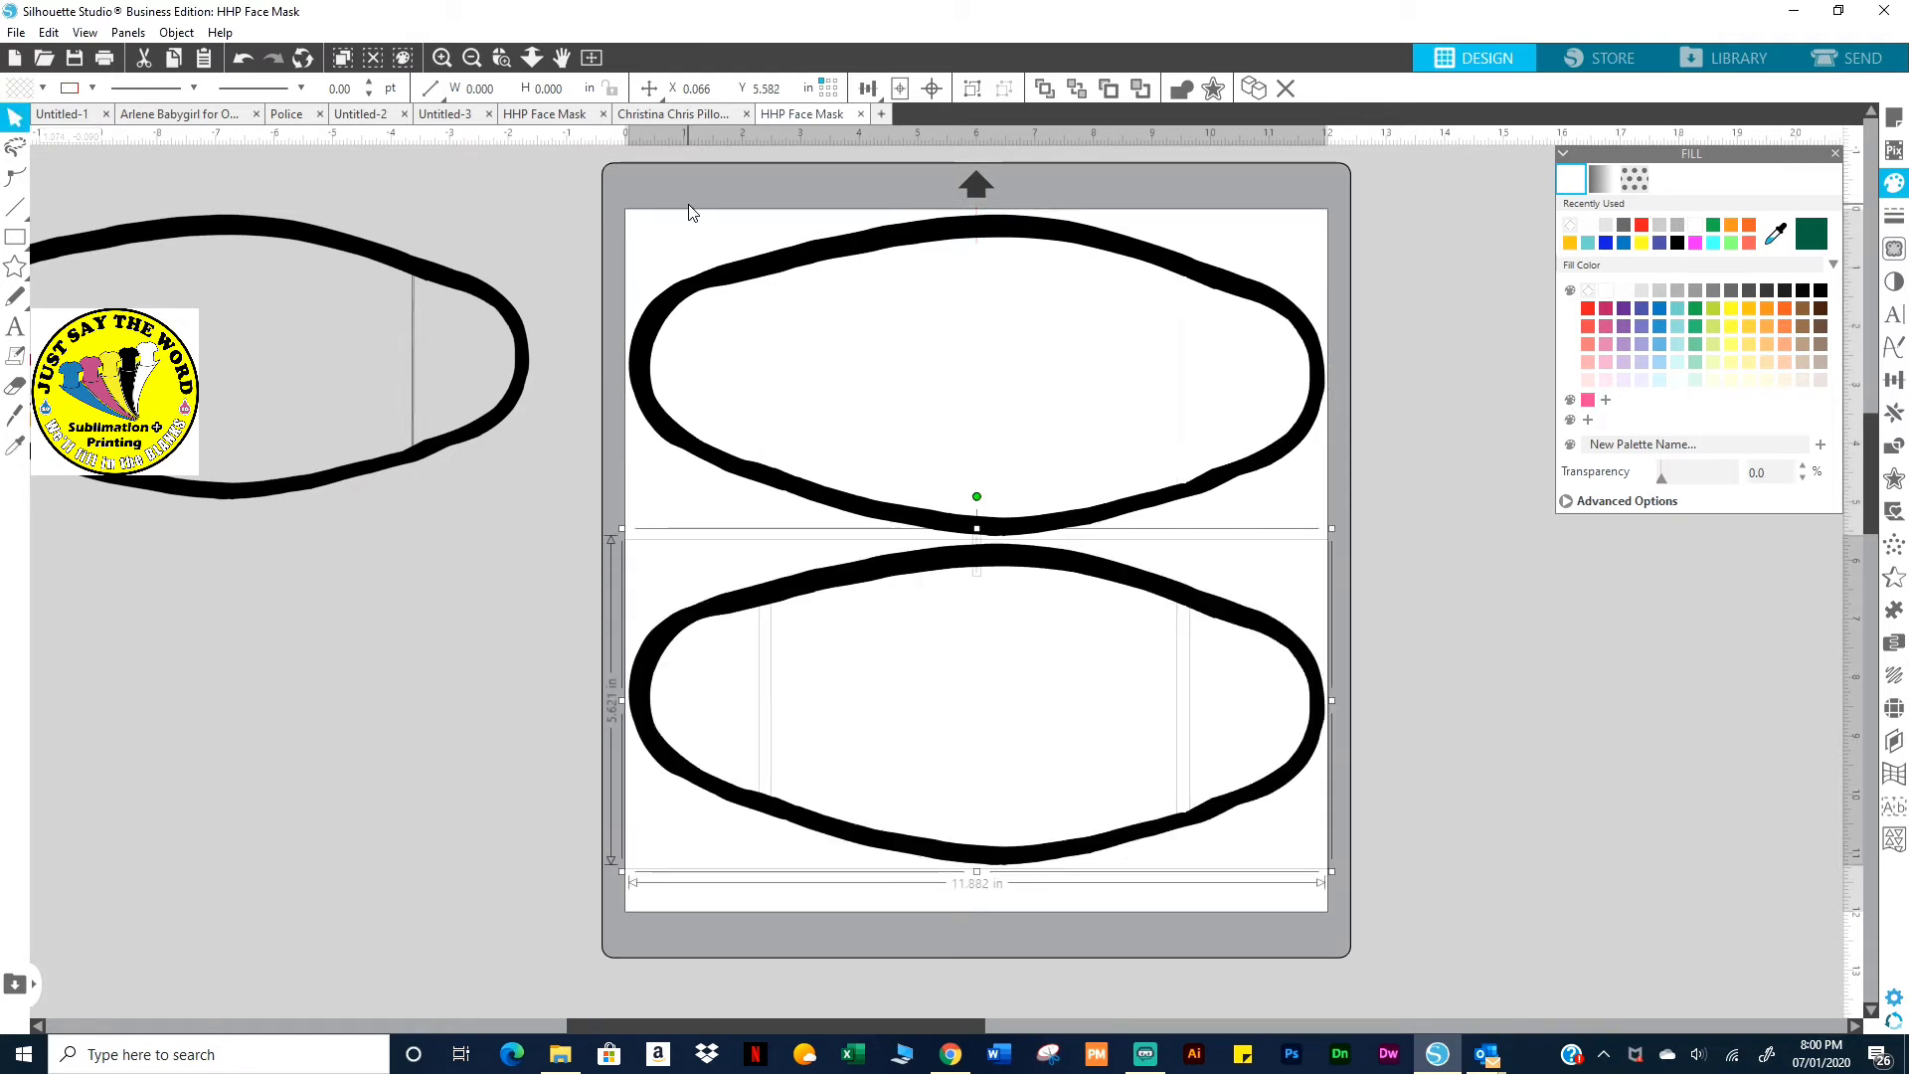
pyautogui.press('Down')
pyautogui.press('Down')
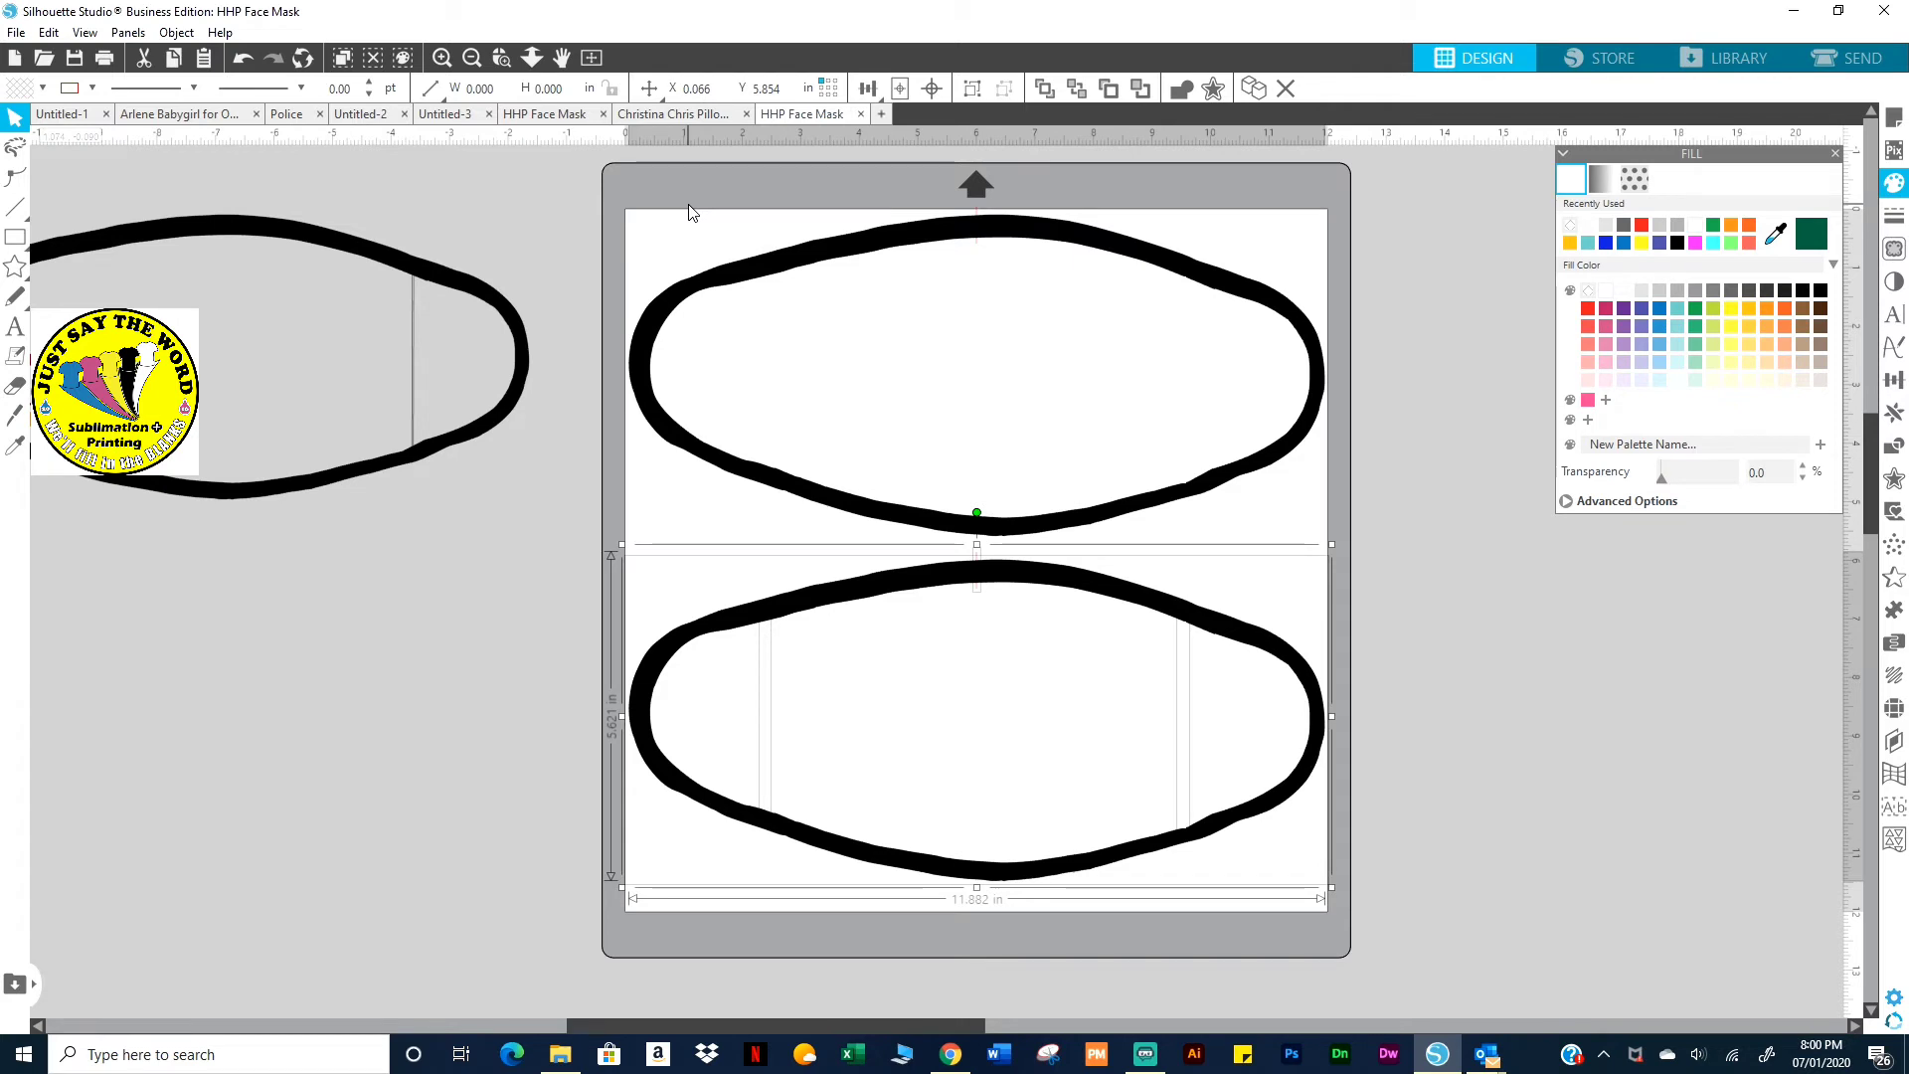
pyautogui.press('Down')
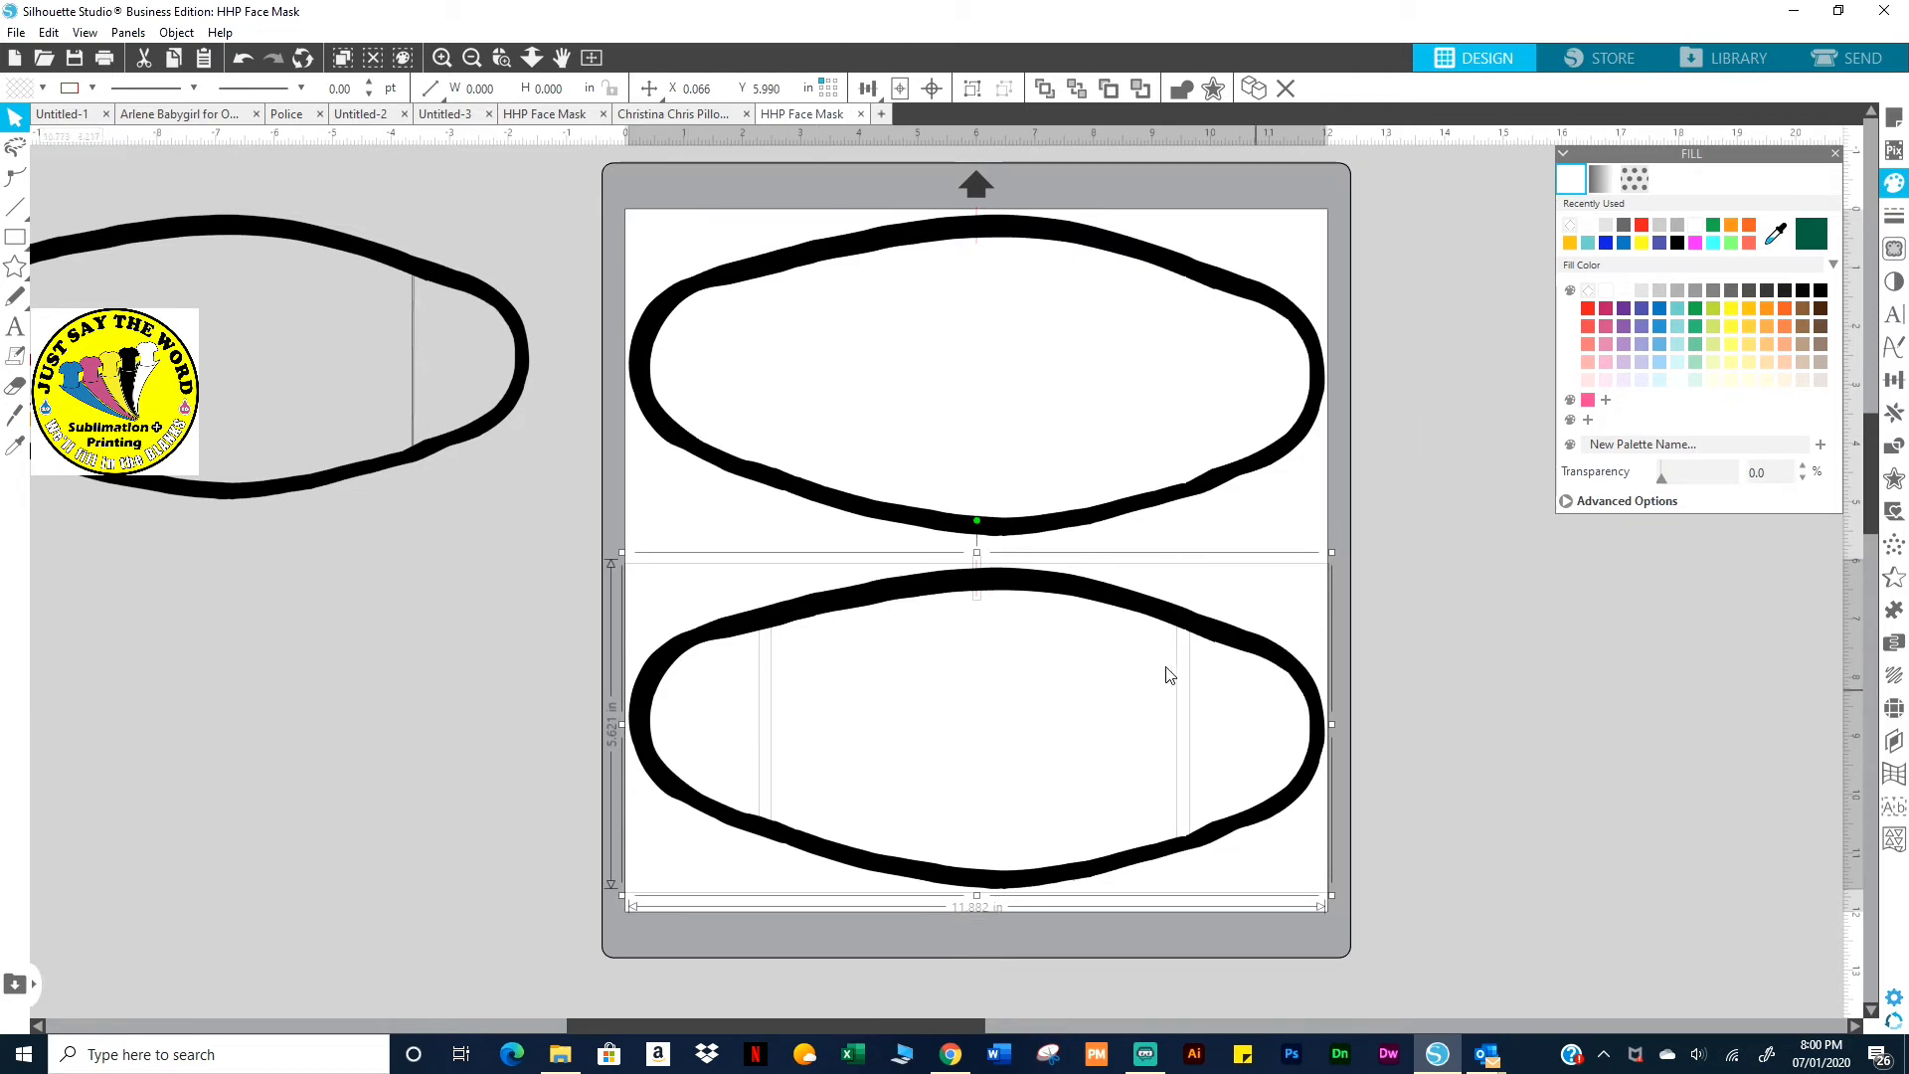
# Step: Group the lower mask's parts, and shift the upper mask with its strips down to a Y position of 0.233 in
pyautogui.rightClick(1171, 624)
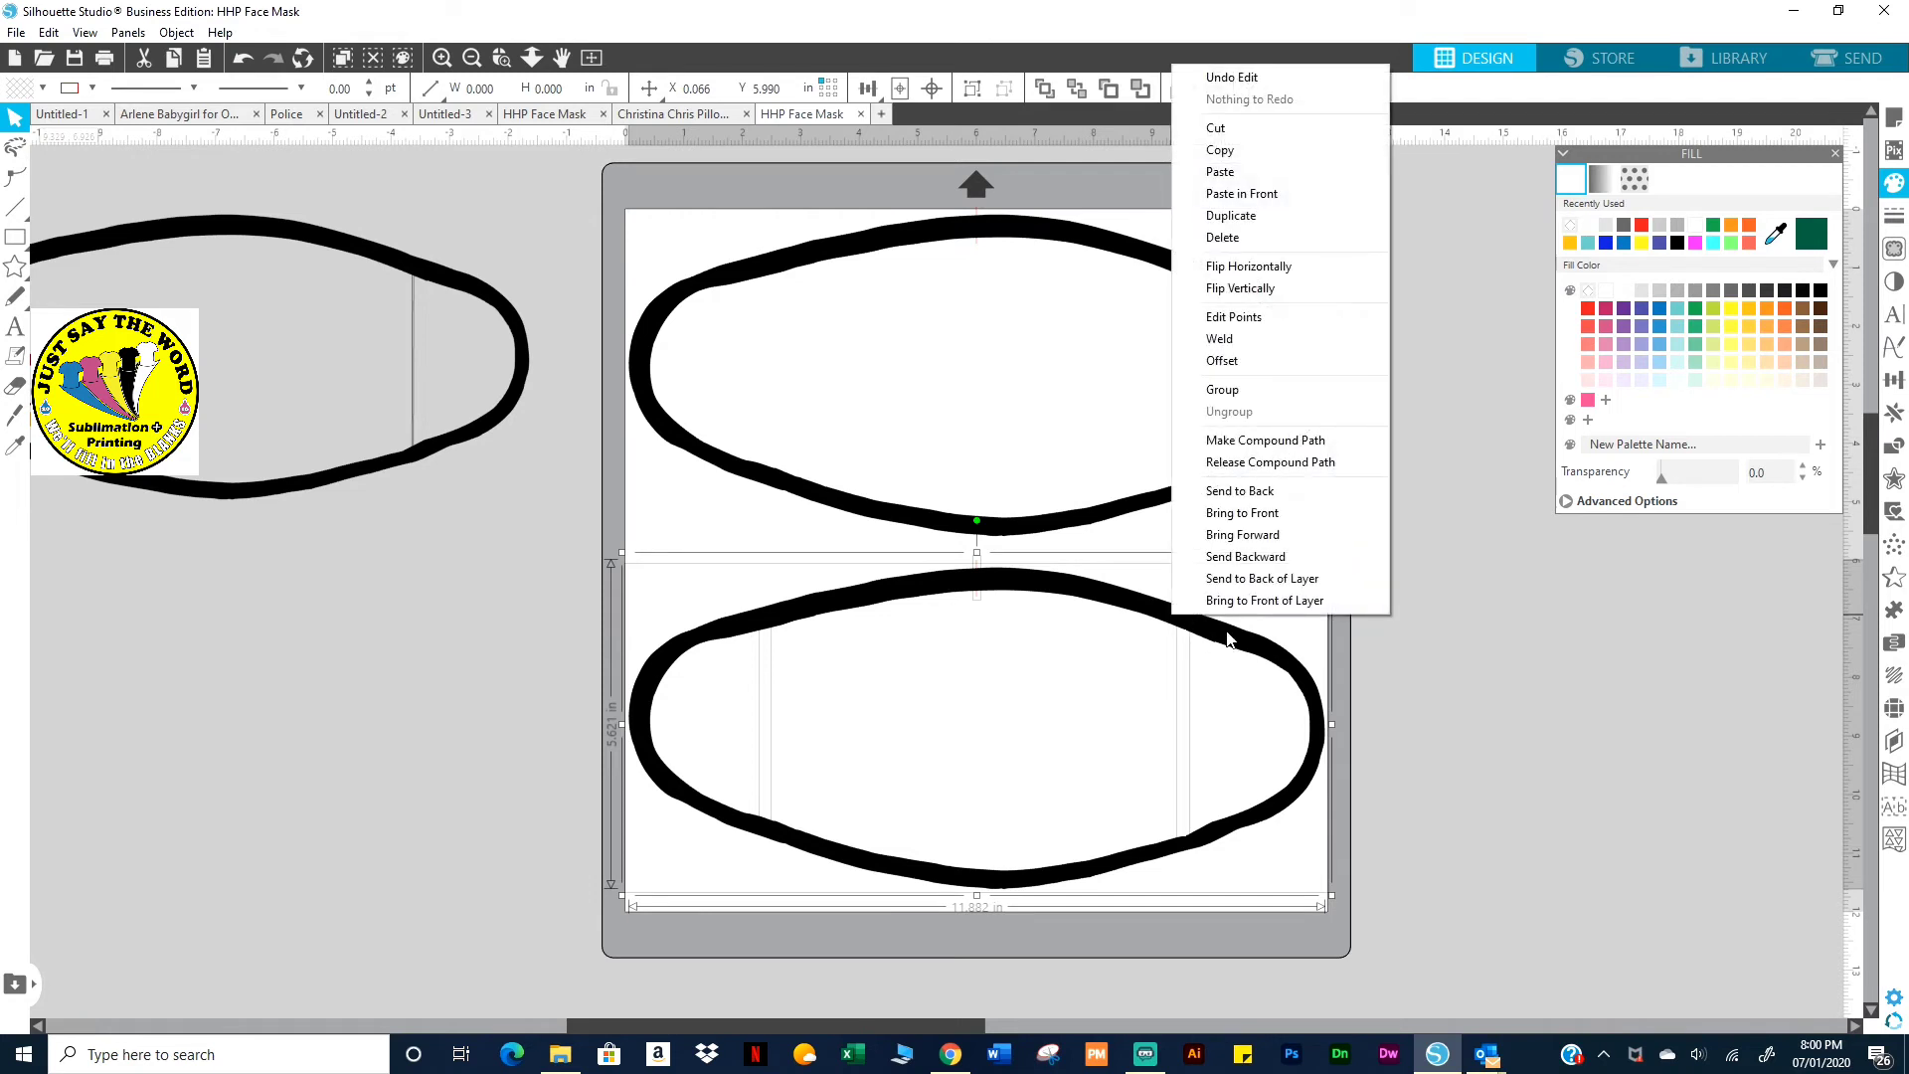
pyautogui.click(1239, 391)
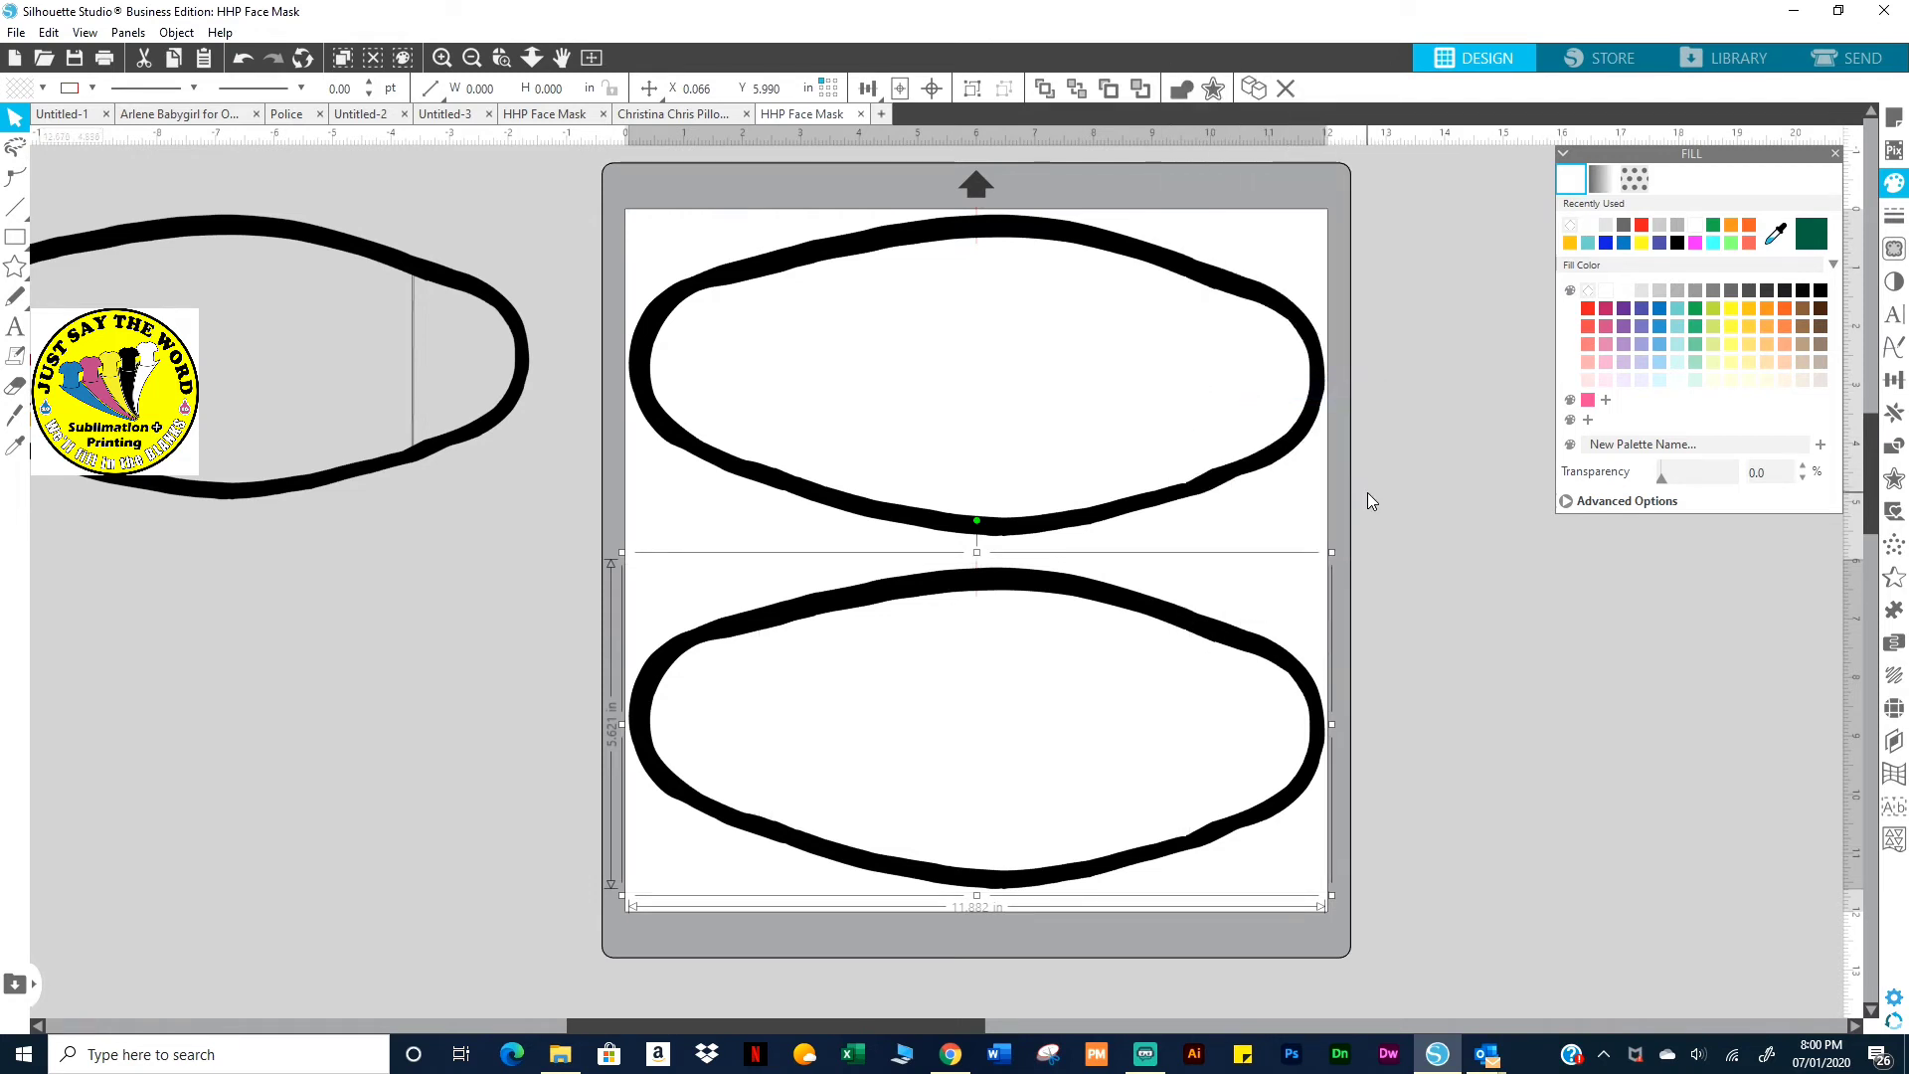
pyautogui.moveTo(1368, 500); pyautogui.dragTo(647, 217)
pyautogui.press('Down')
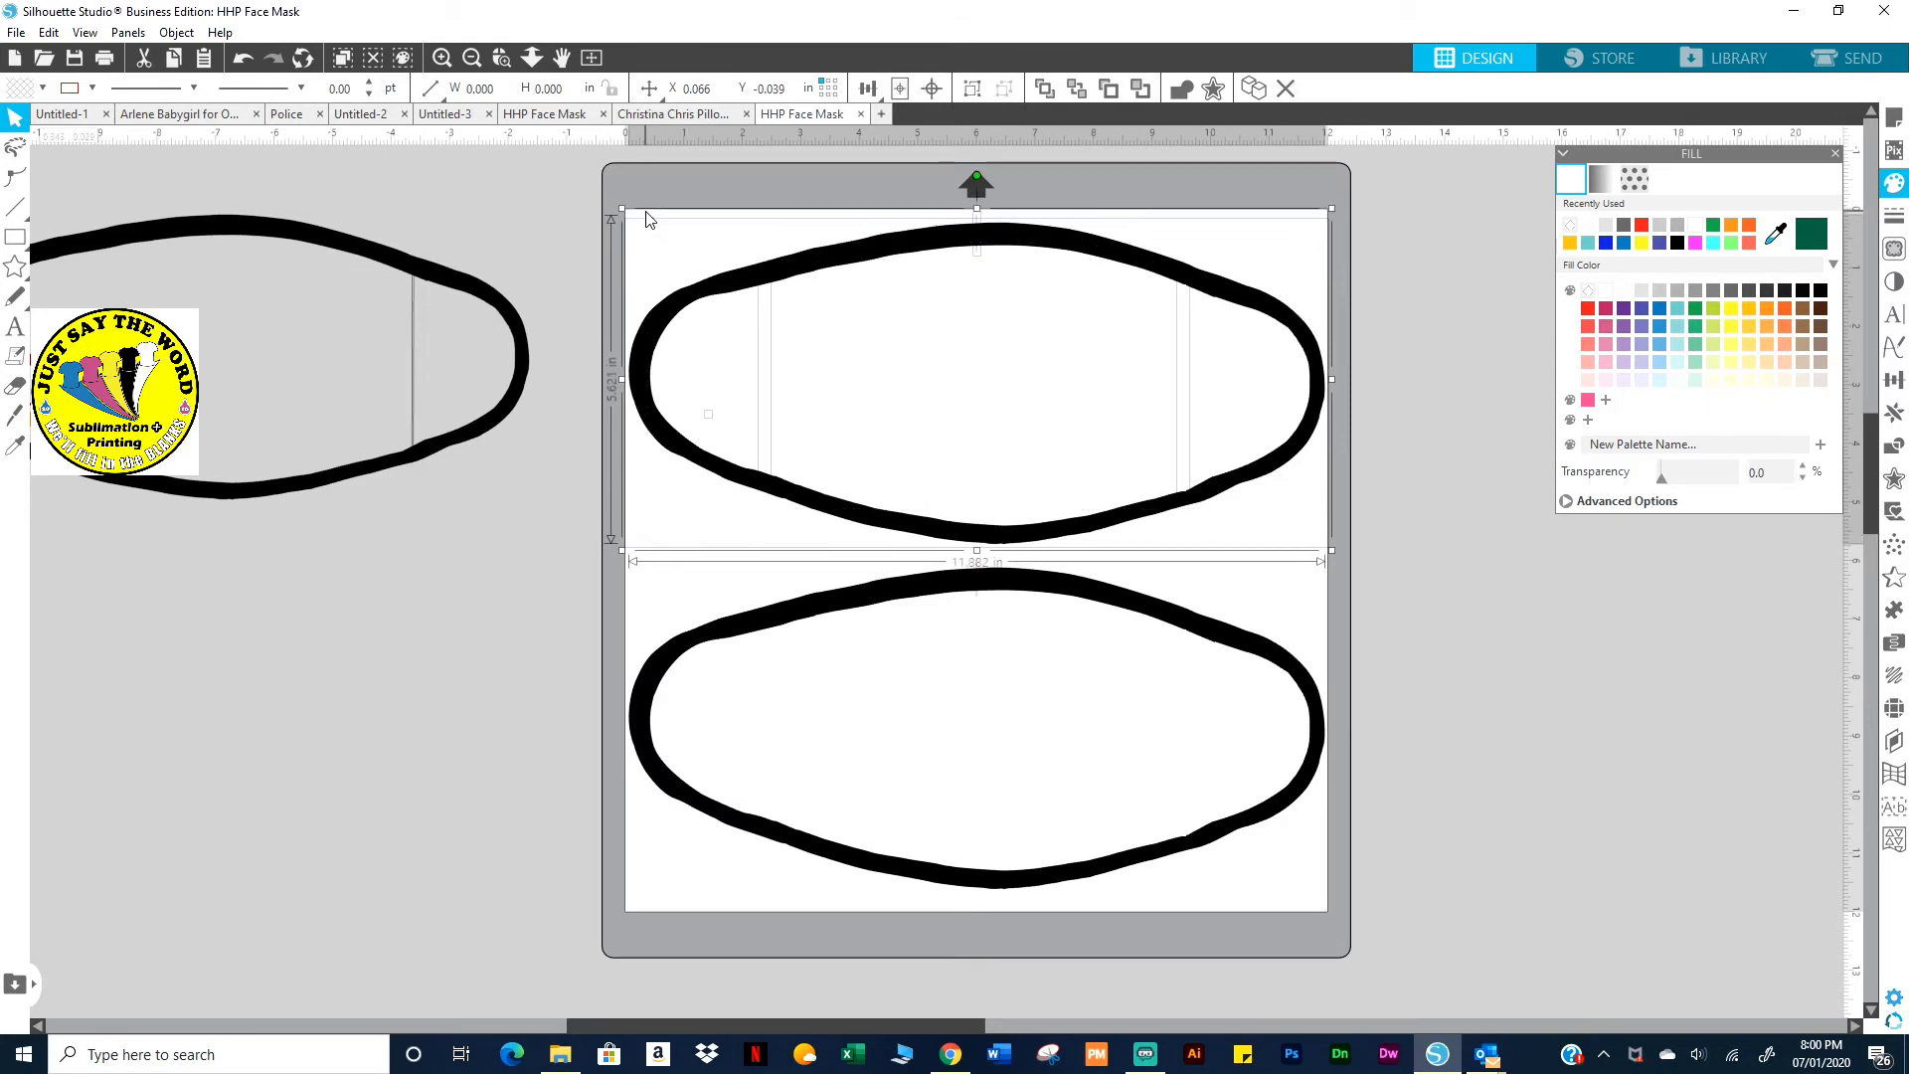
pyautogui.press('Down')
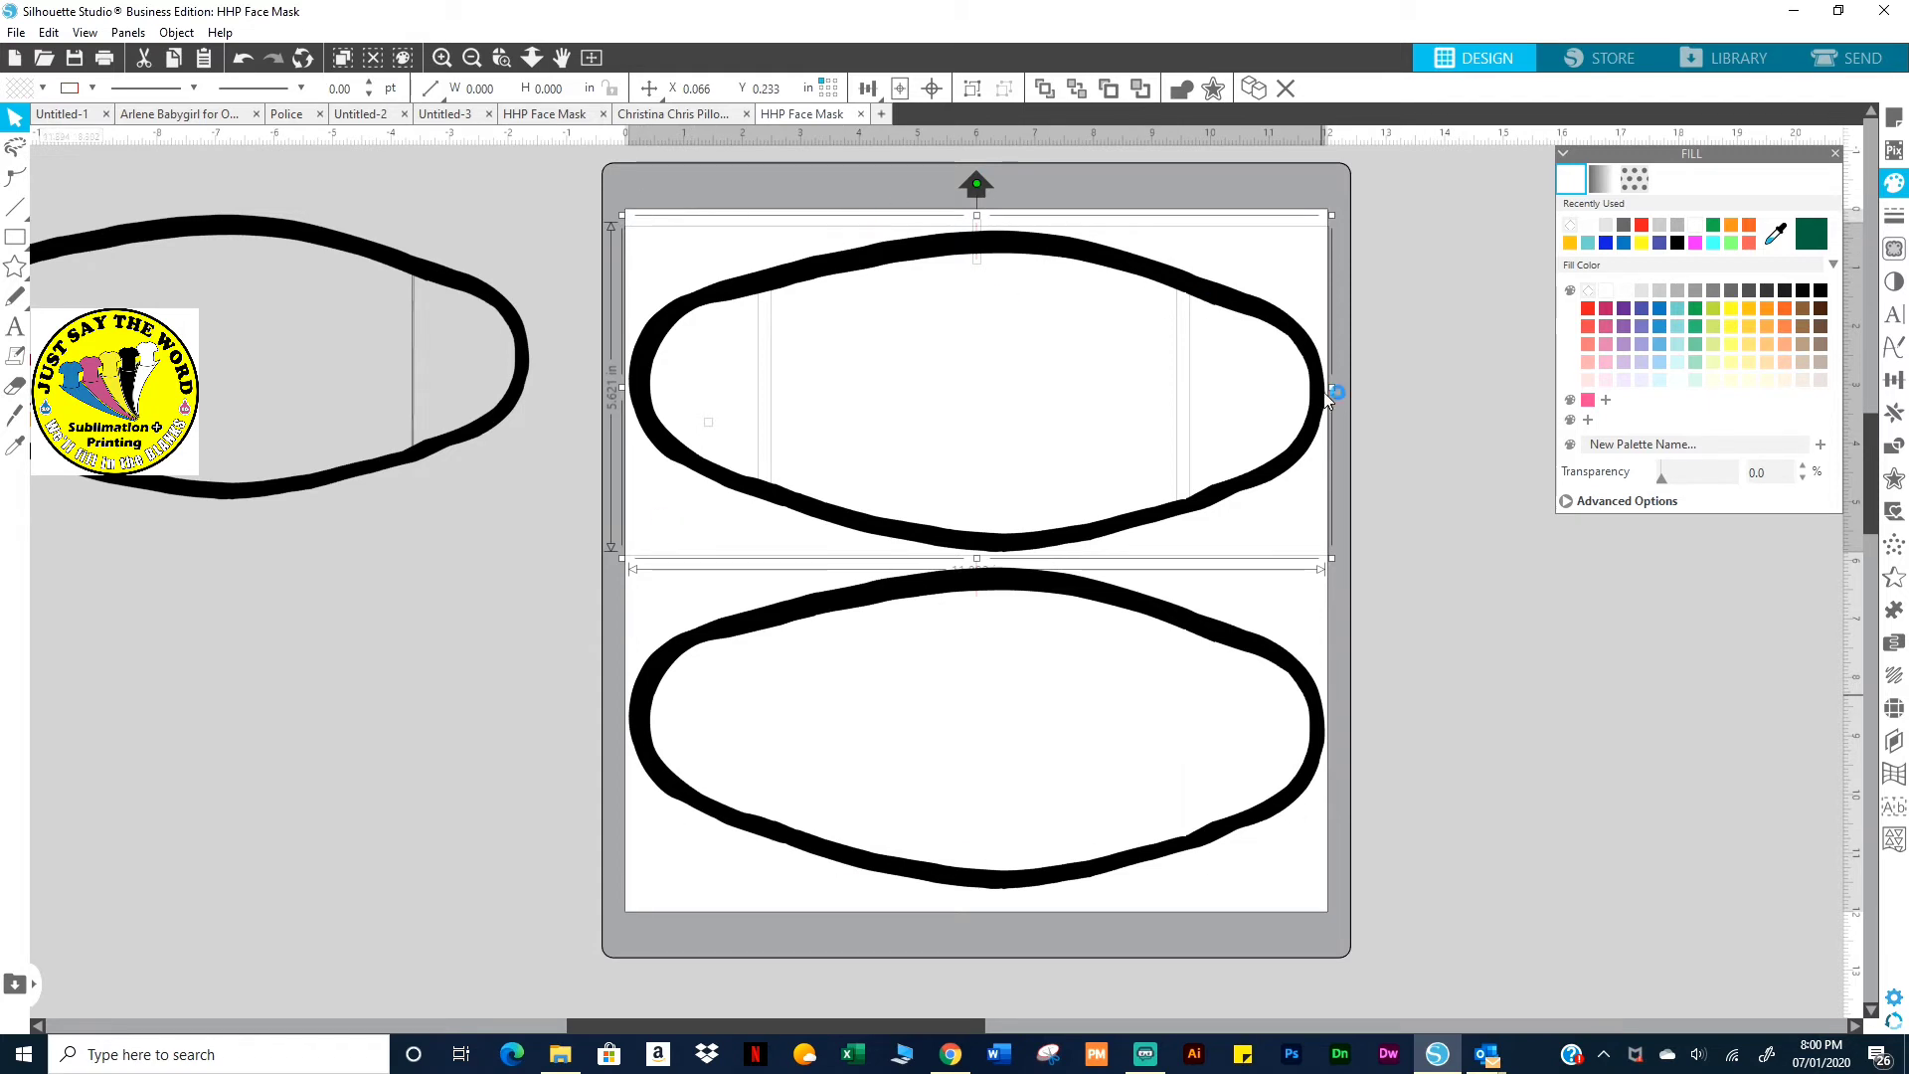
pyautogui.click(1747, 780)
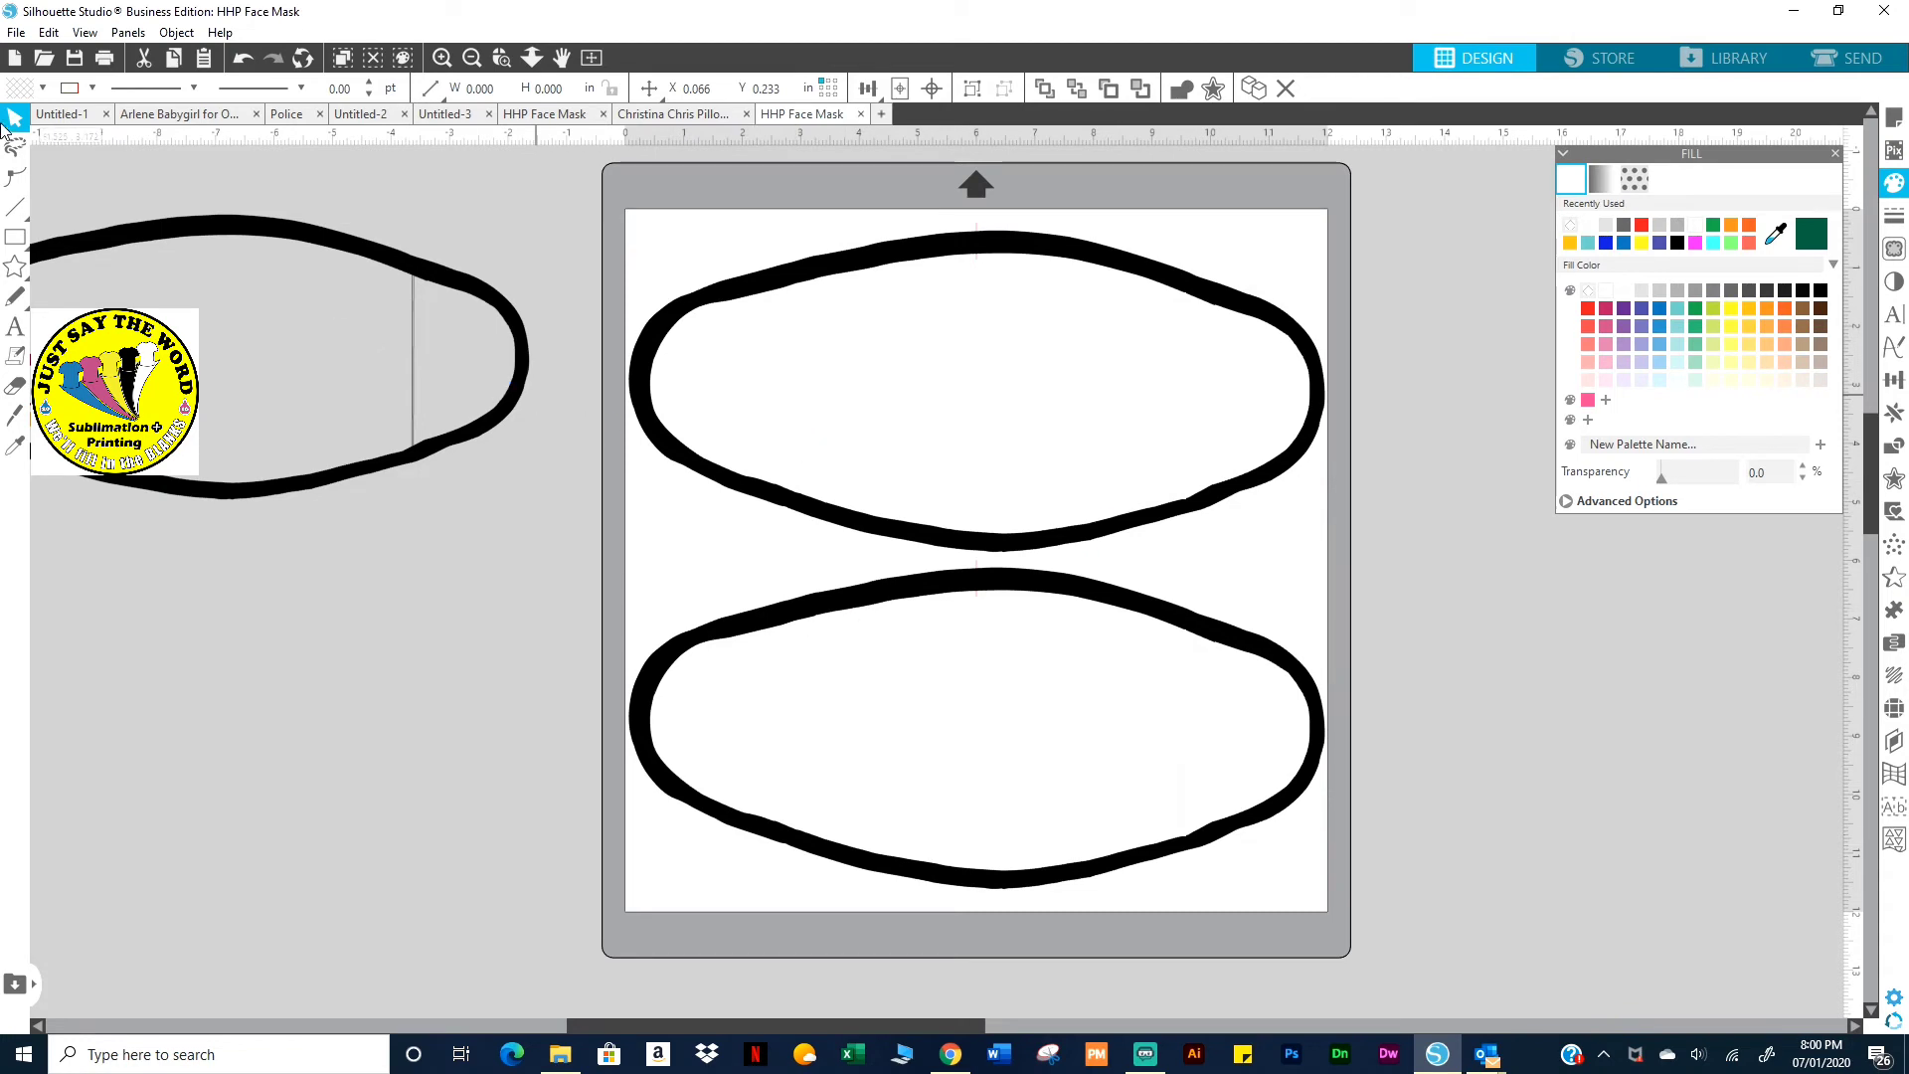
# Step: Open the customer's pillow design file, move the tree image toward the middle of its page, and copy it
pyautogui.click(15, 34)
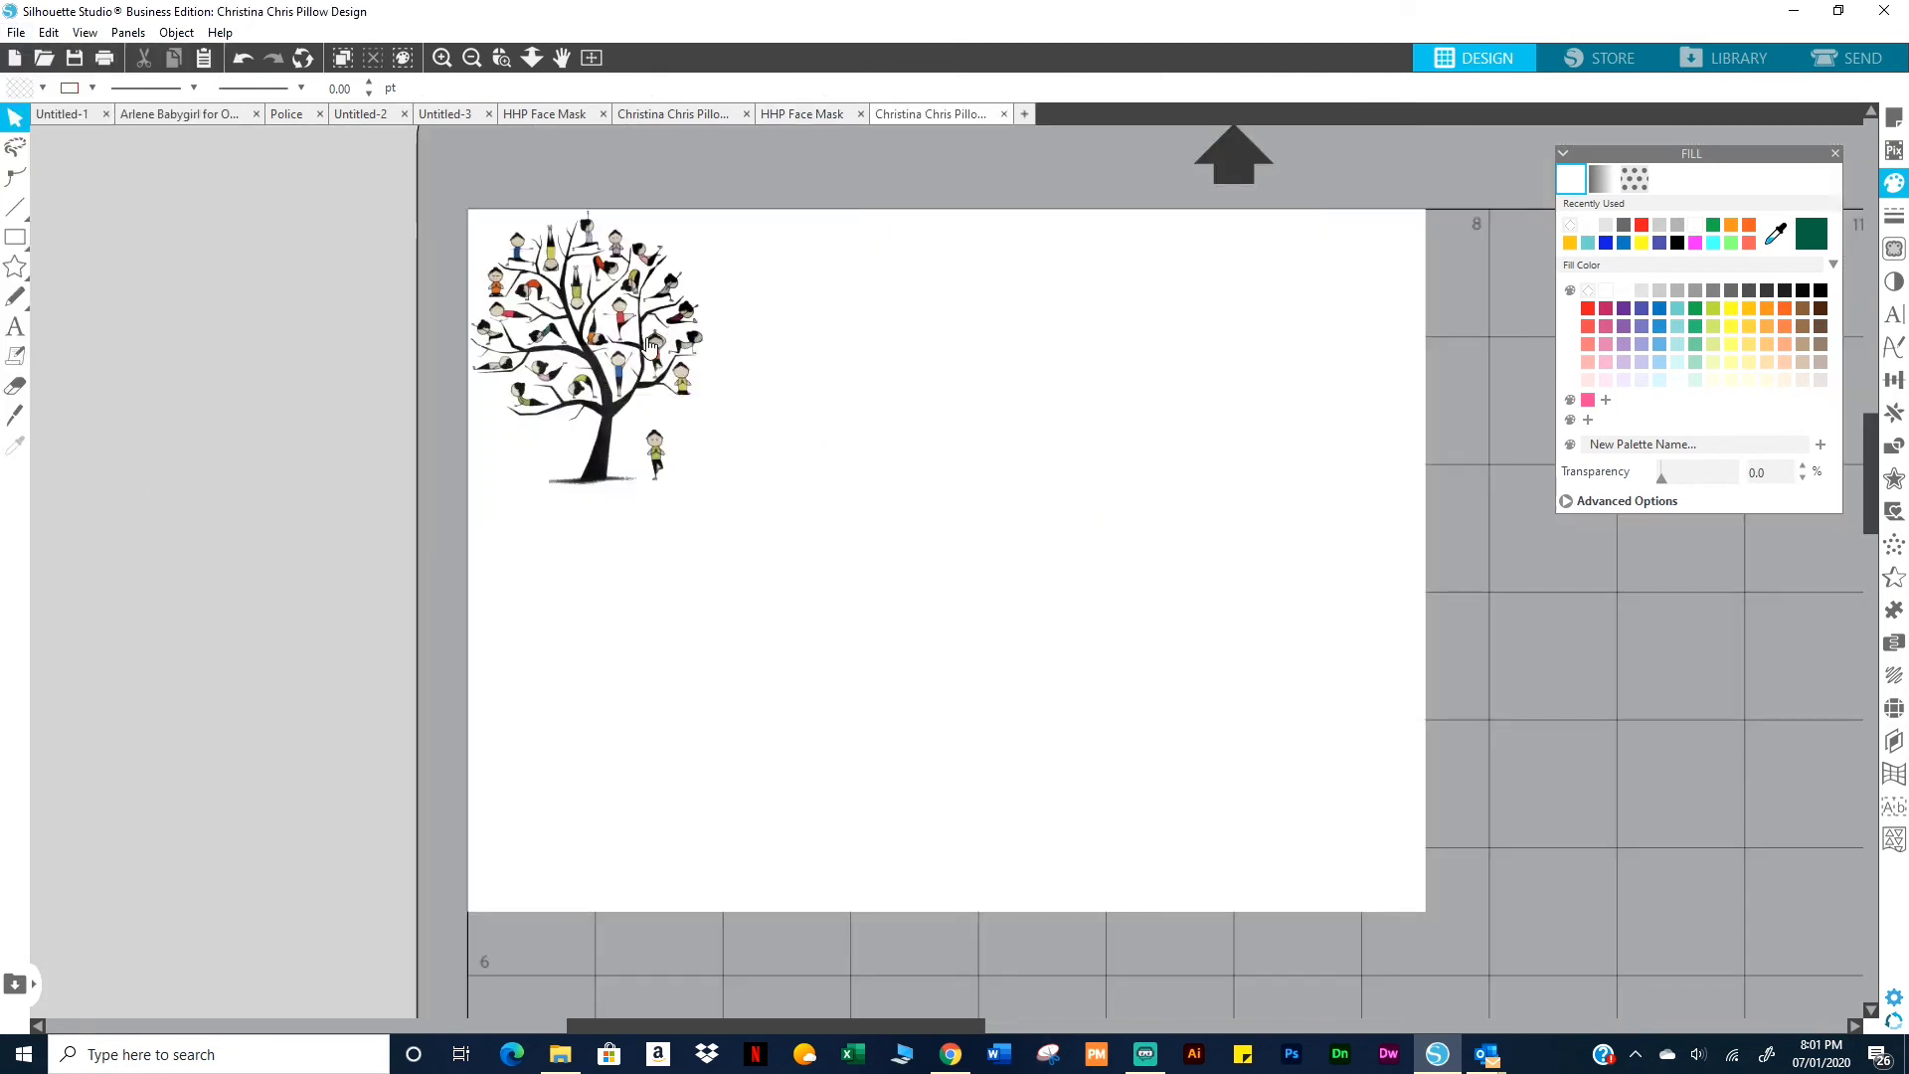
pyautogui.moveTo(955, 426); pyautogui.dragTo(883, 468)
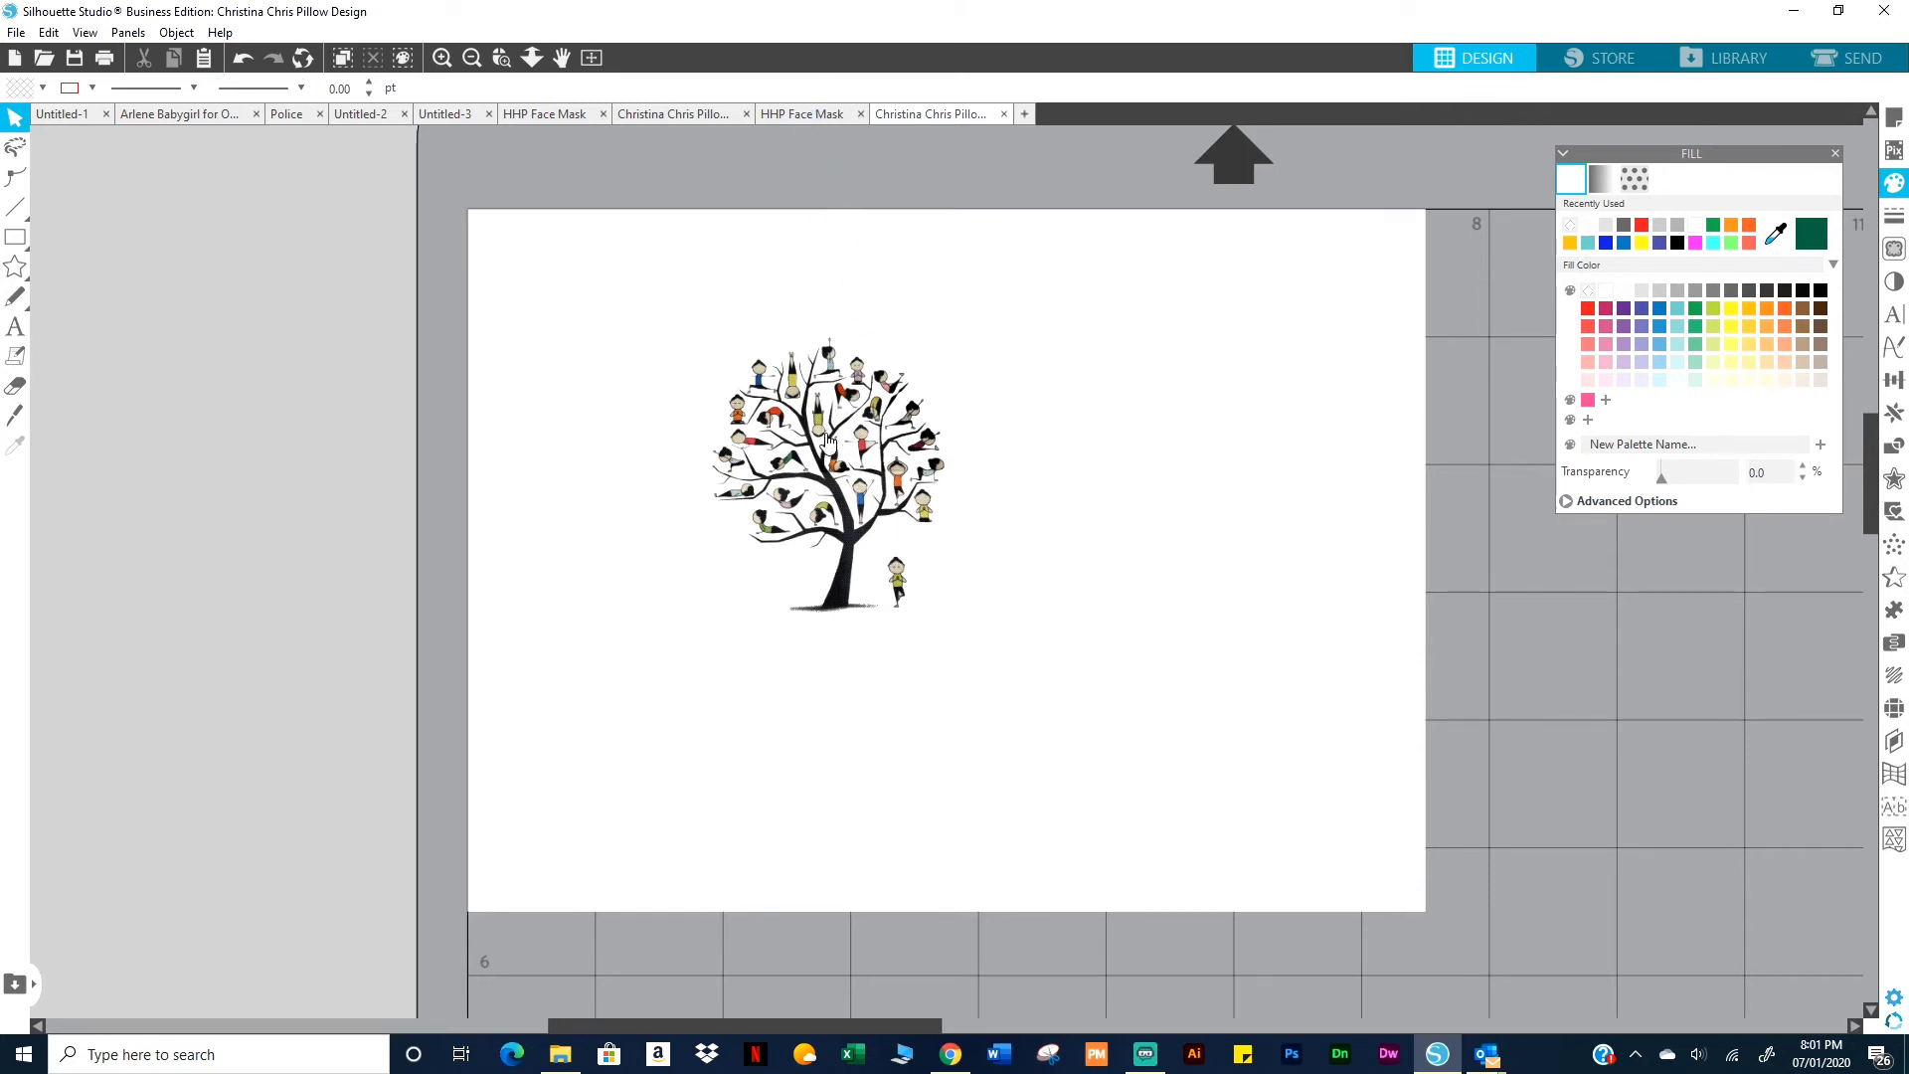
pyautogui.click(807, 485)
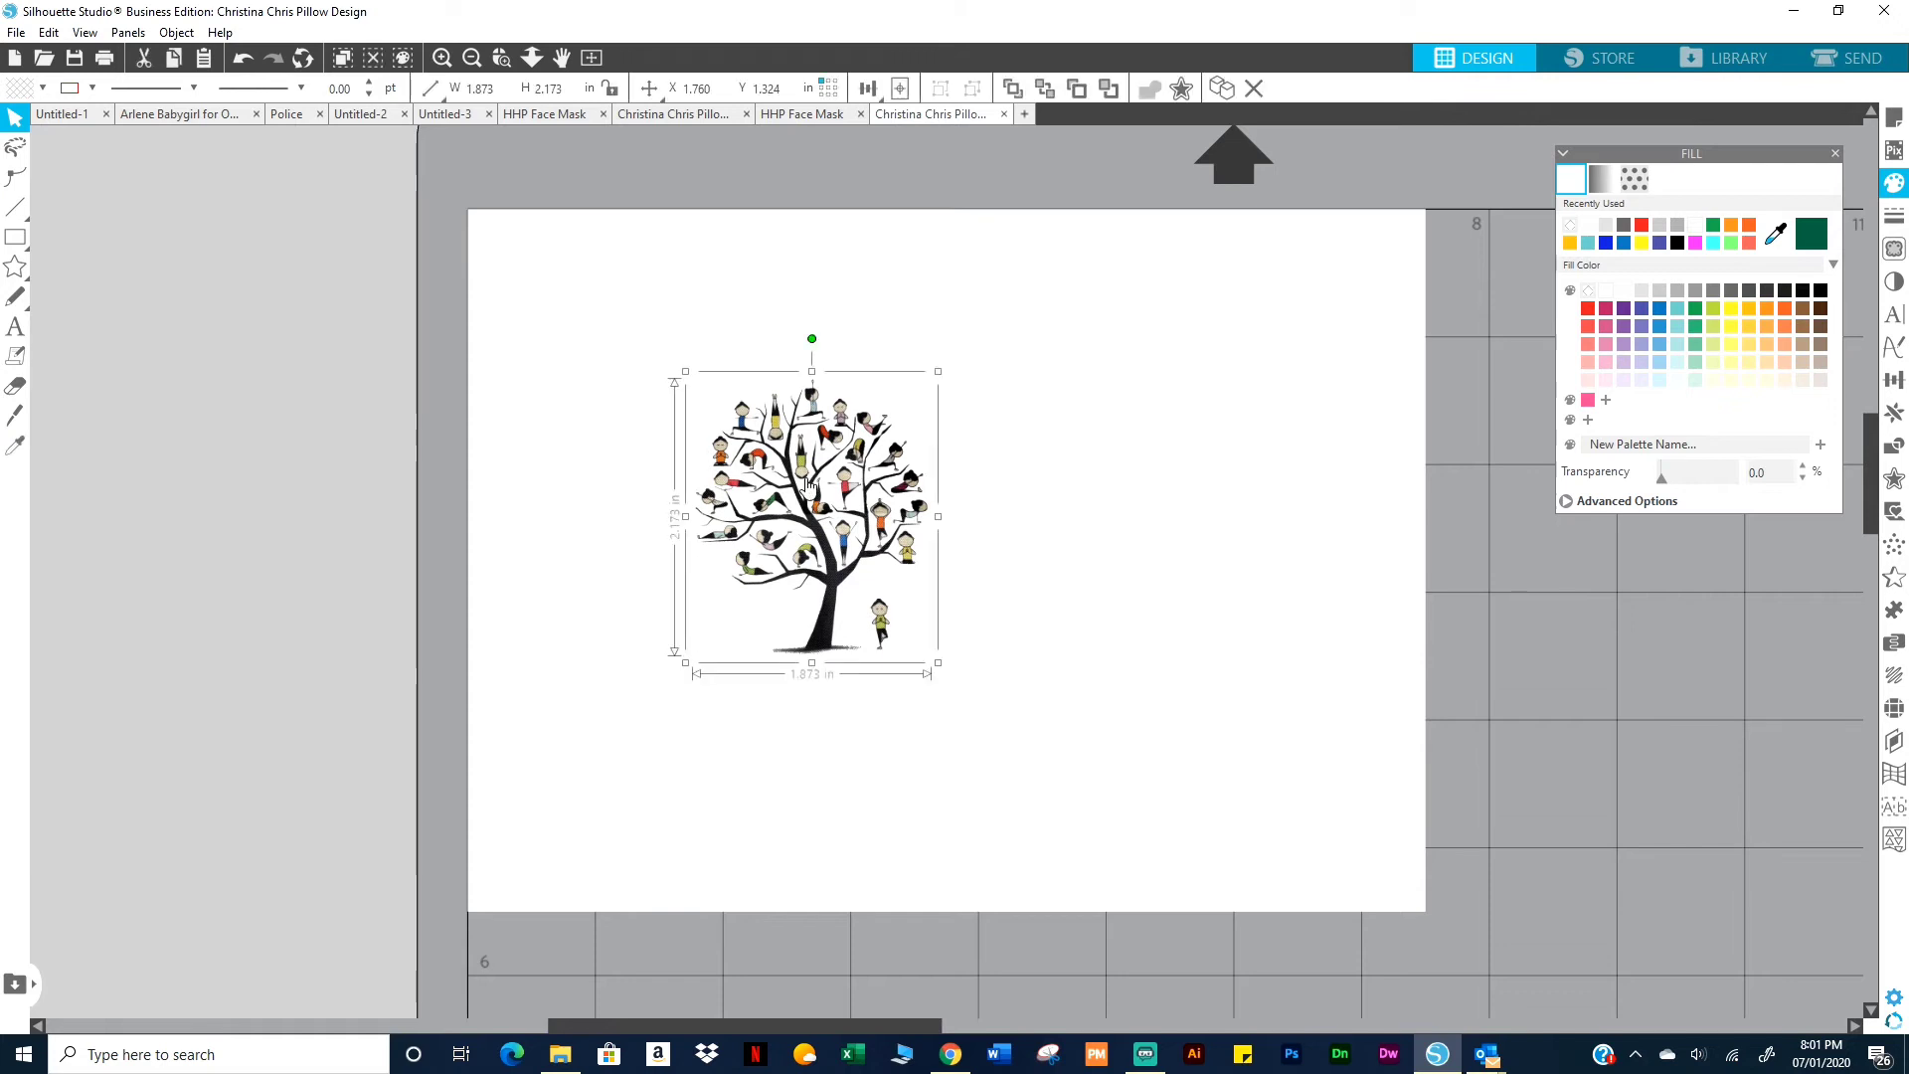
pyautogui.rightClick(808, 485)
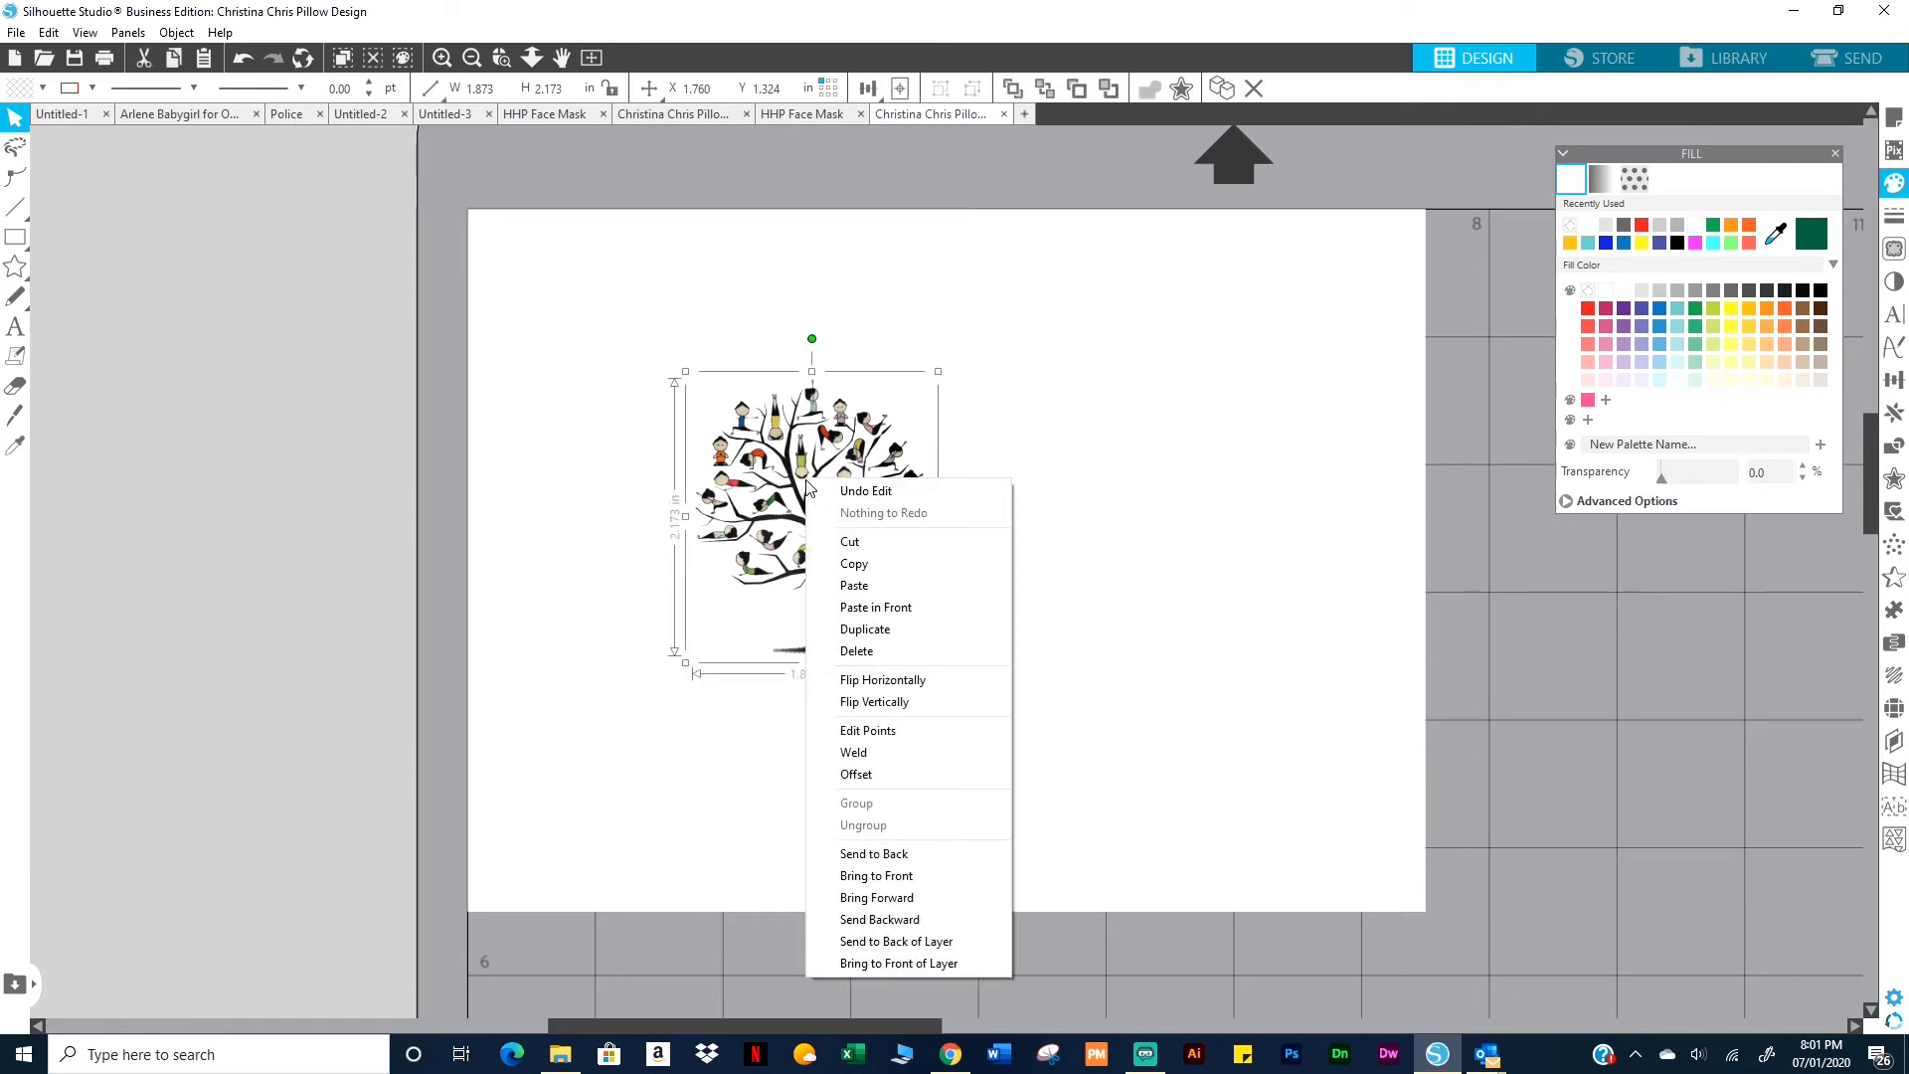
pyautogui.click(859, 564)
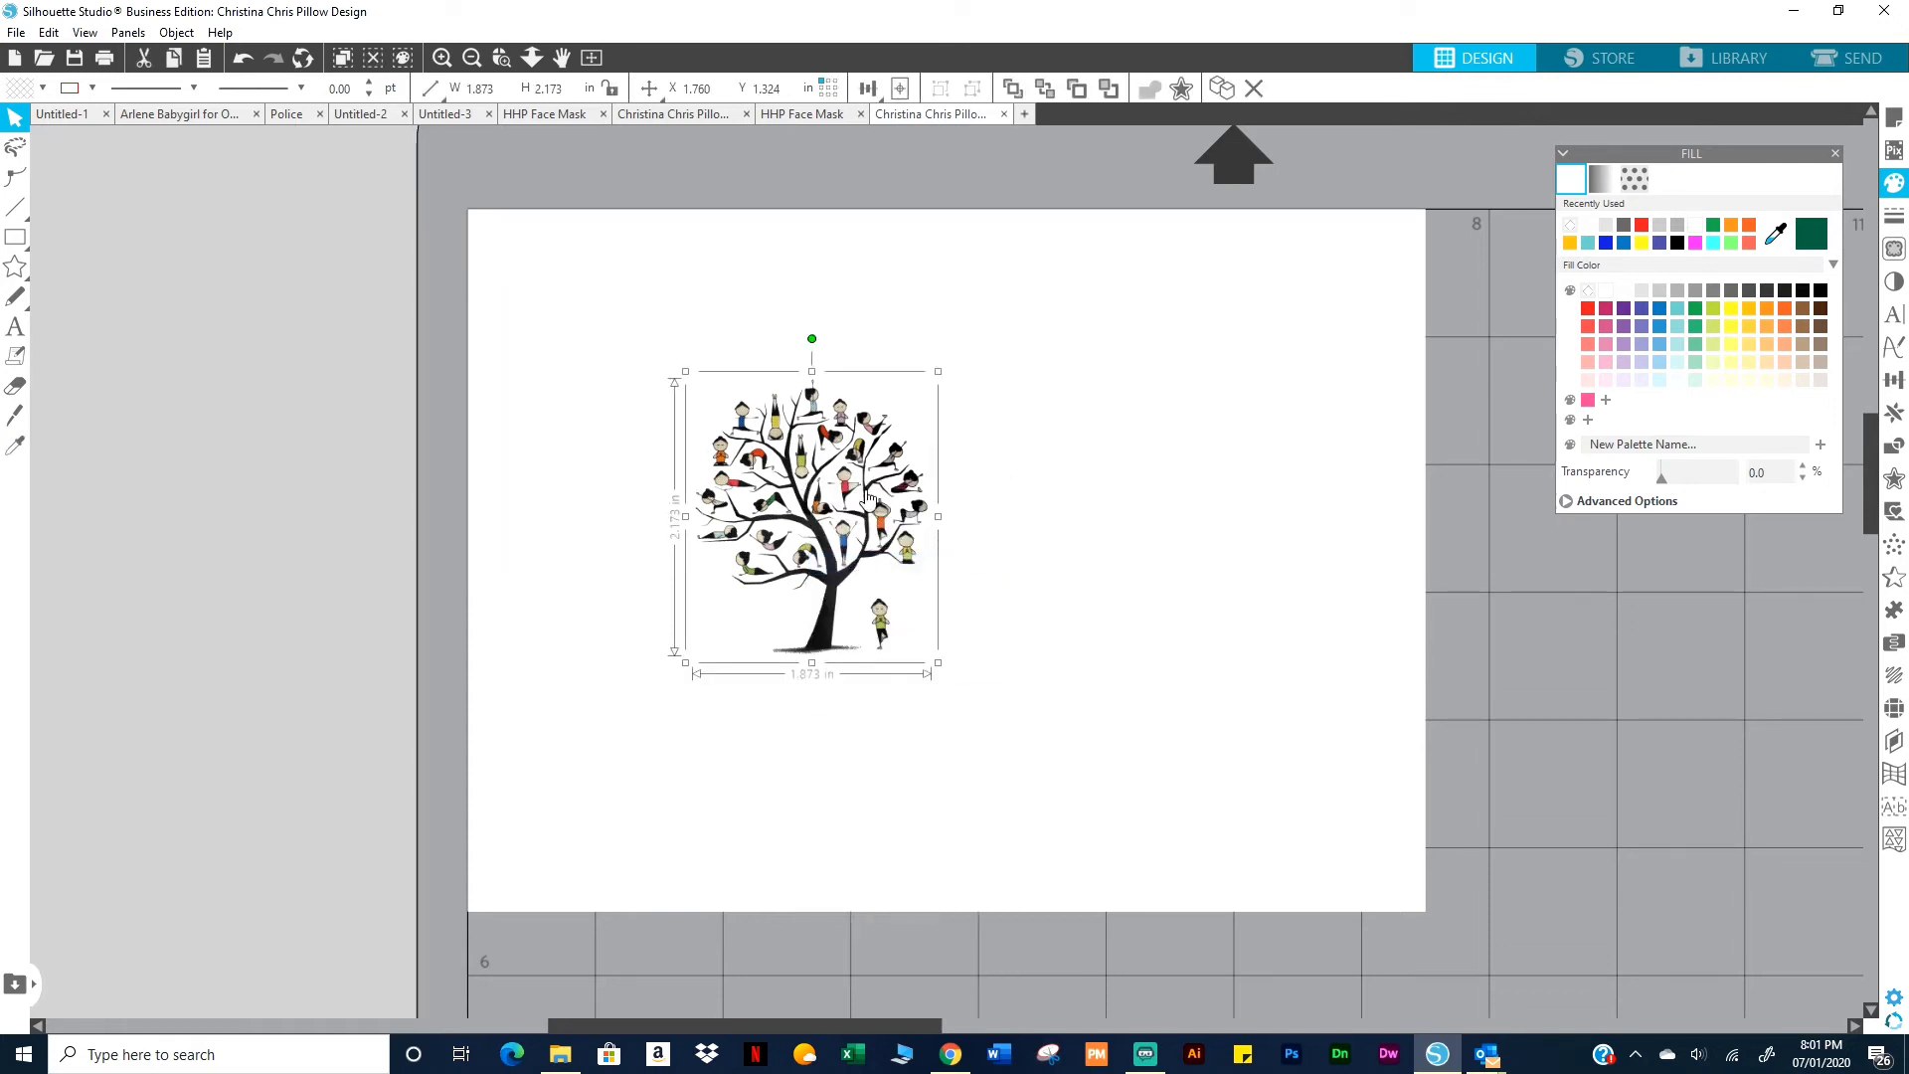
# Step: Paste the tree image into the HHP Face Mask document and place it in the empty area beside the page
pyautogui.click(797, 115)
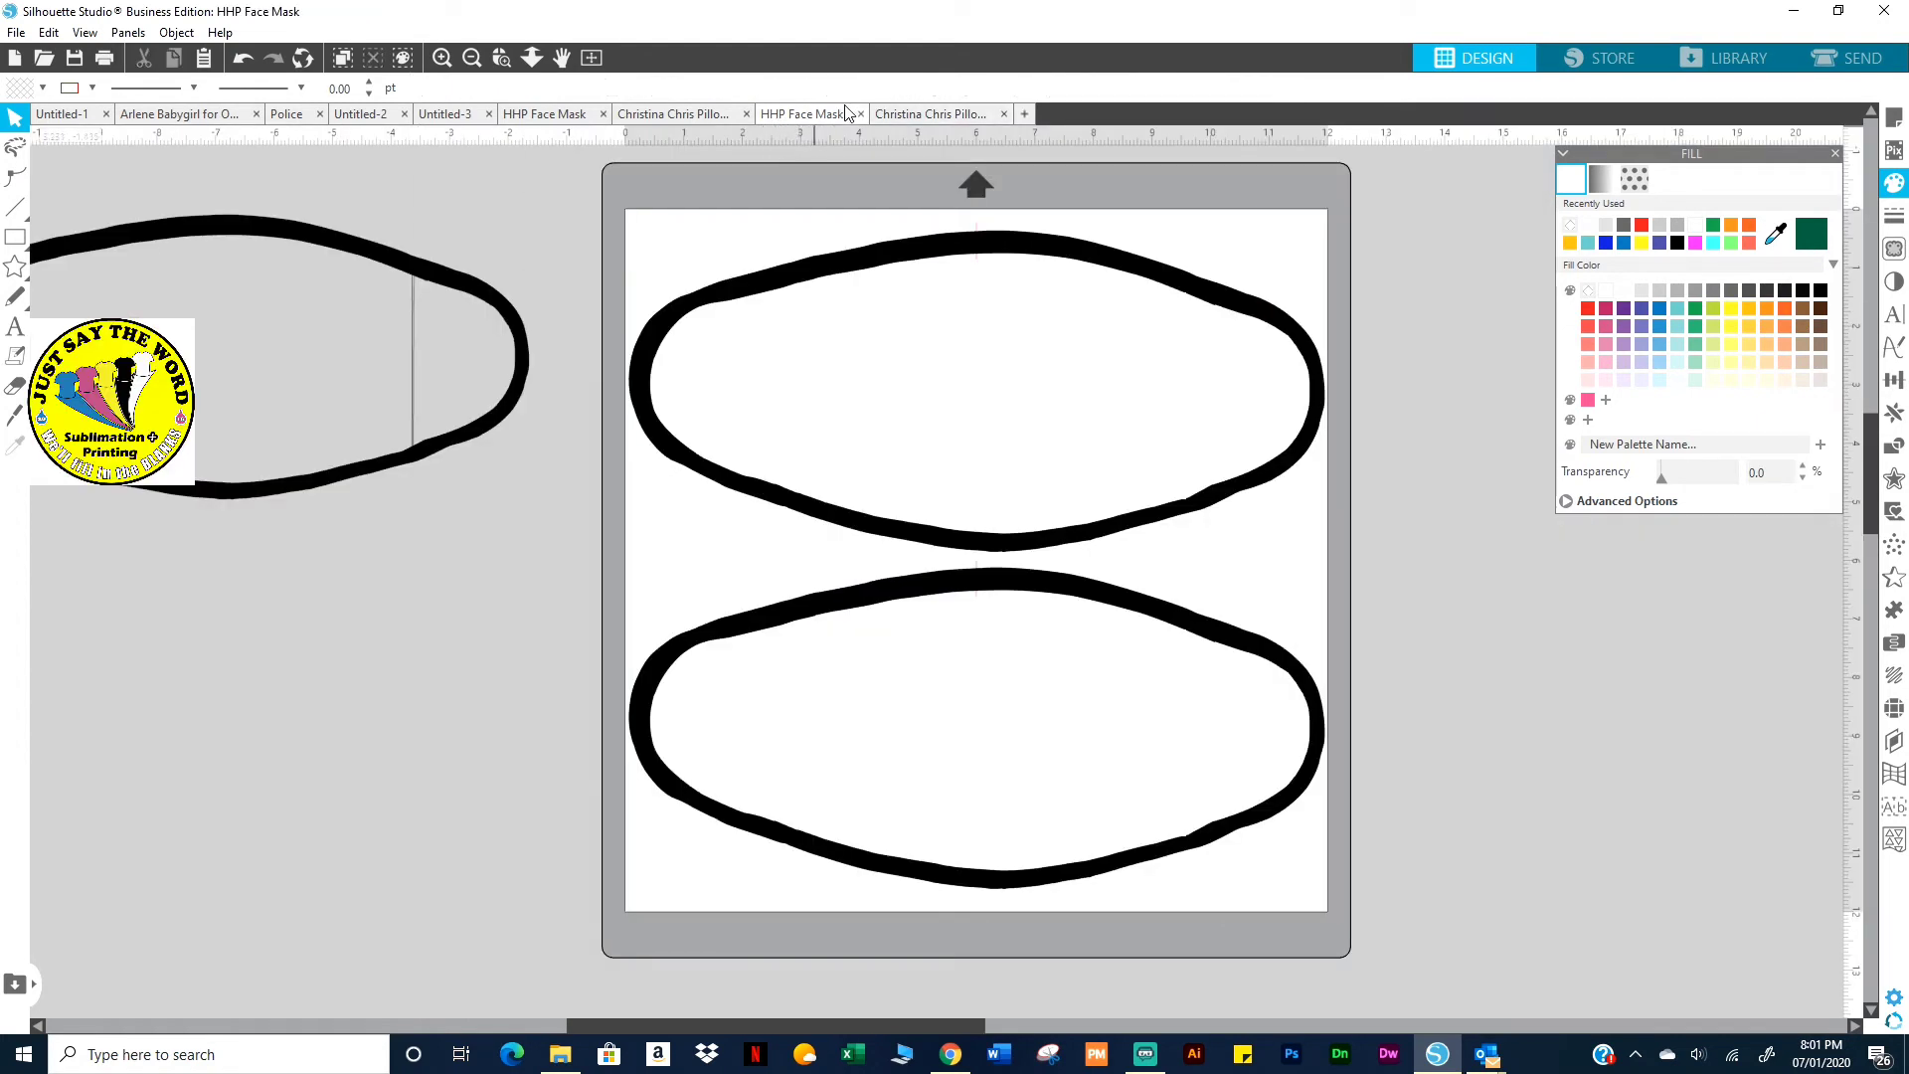
pyautogui.rightClick(940, 385)
pyautogui.click(980, 468)
pyautogui.moveTo(793, 370); pyautogui.dragTo(487, 634)
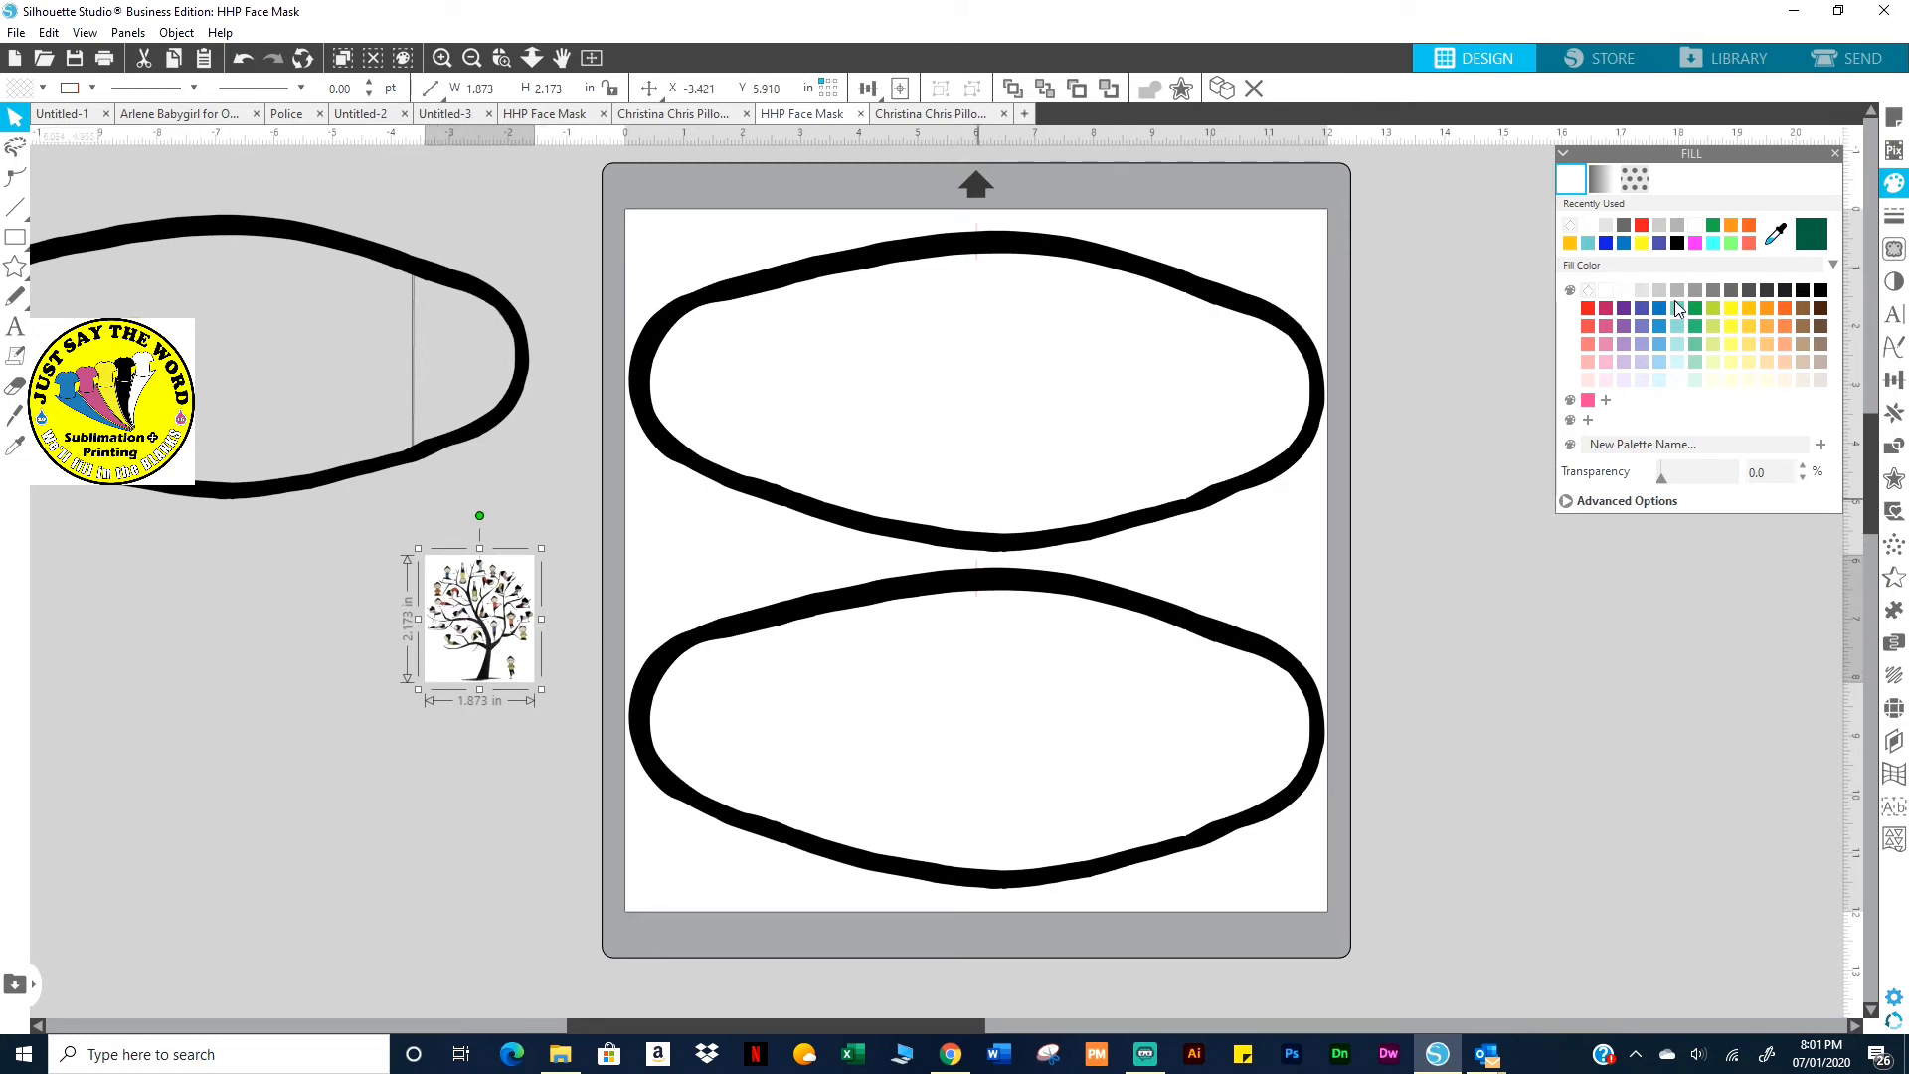
# Step: Open the trace settings and move the tree image farther from the page into clear space
pyautogui.click(1894, 249)
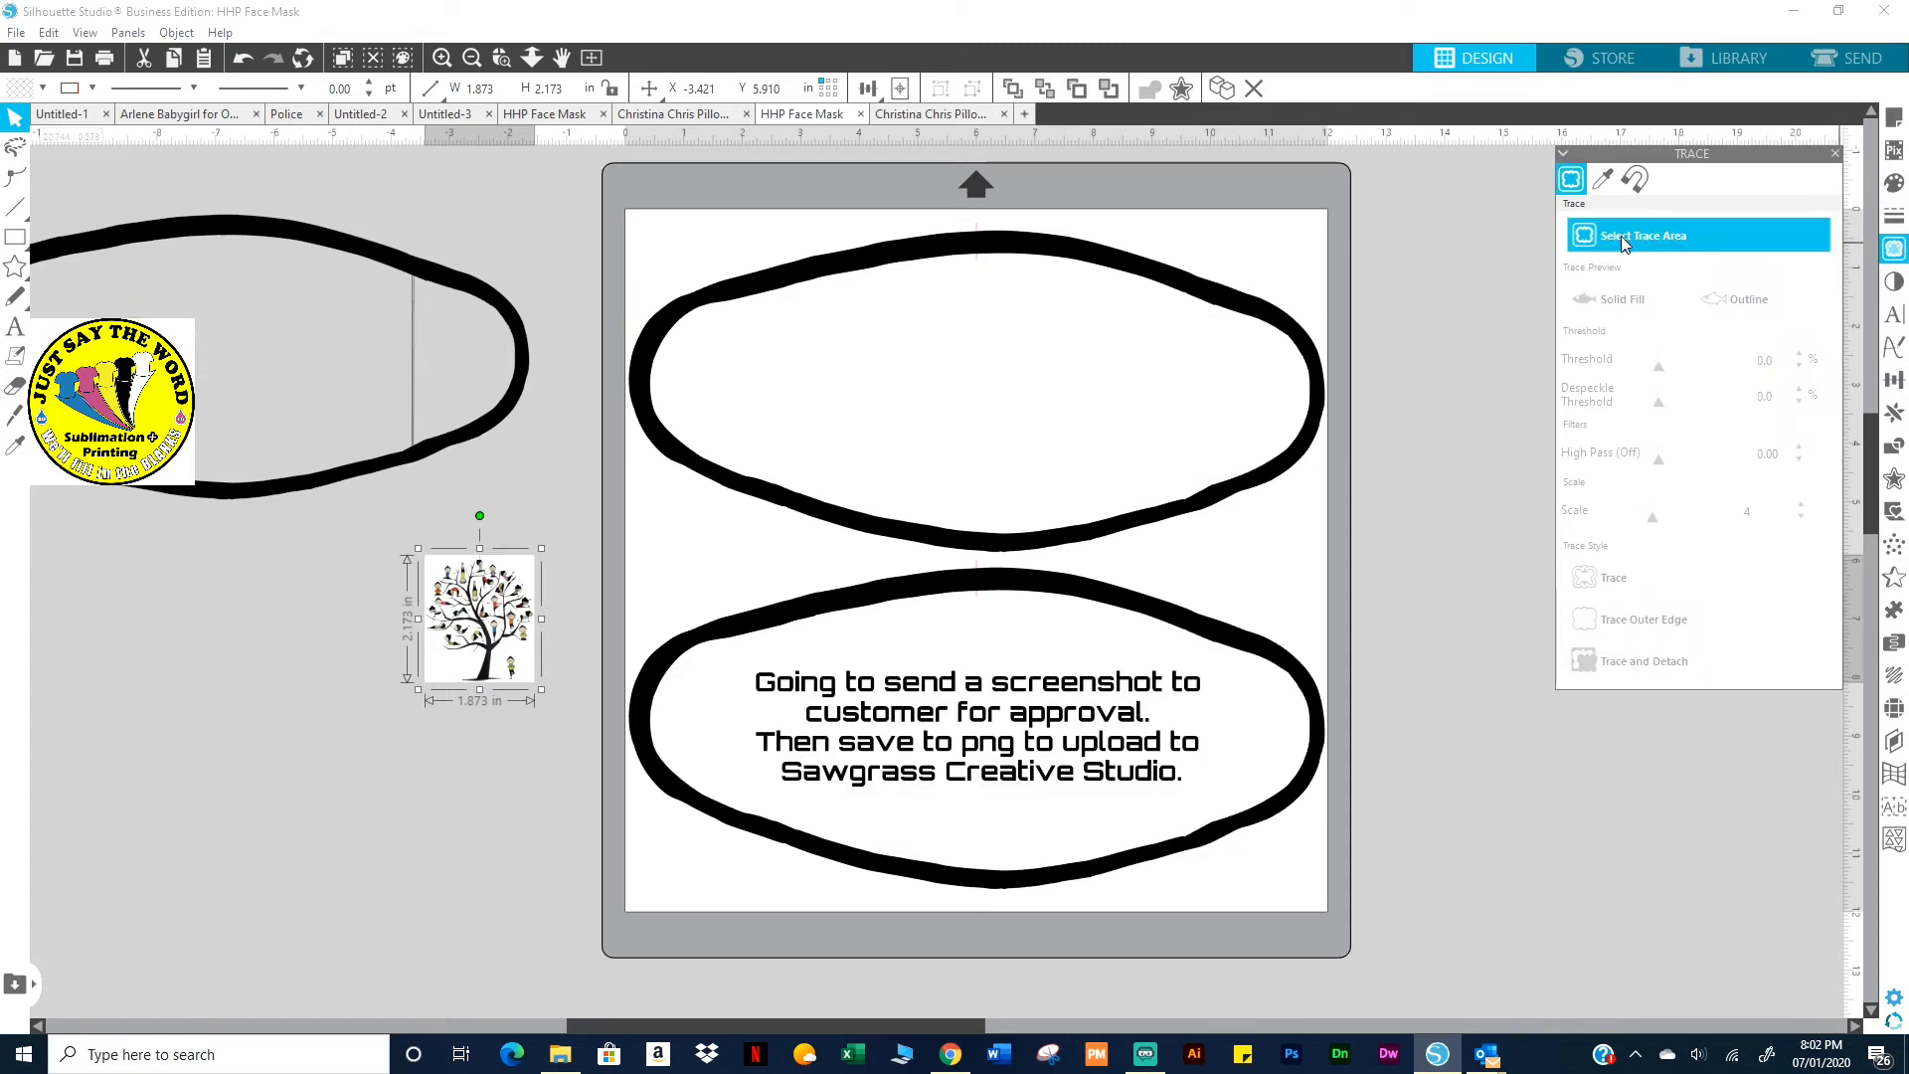
pyautogui.click(357, 760)
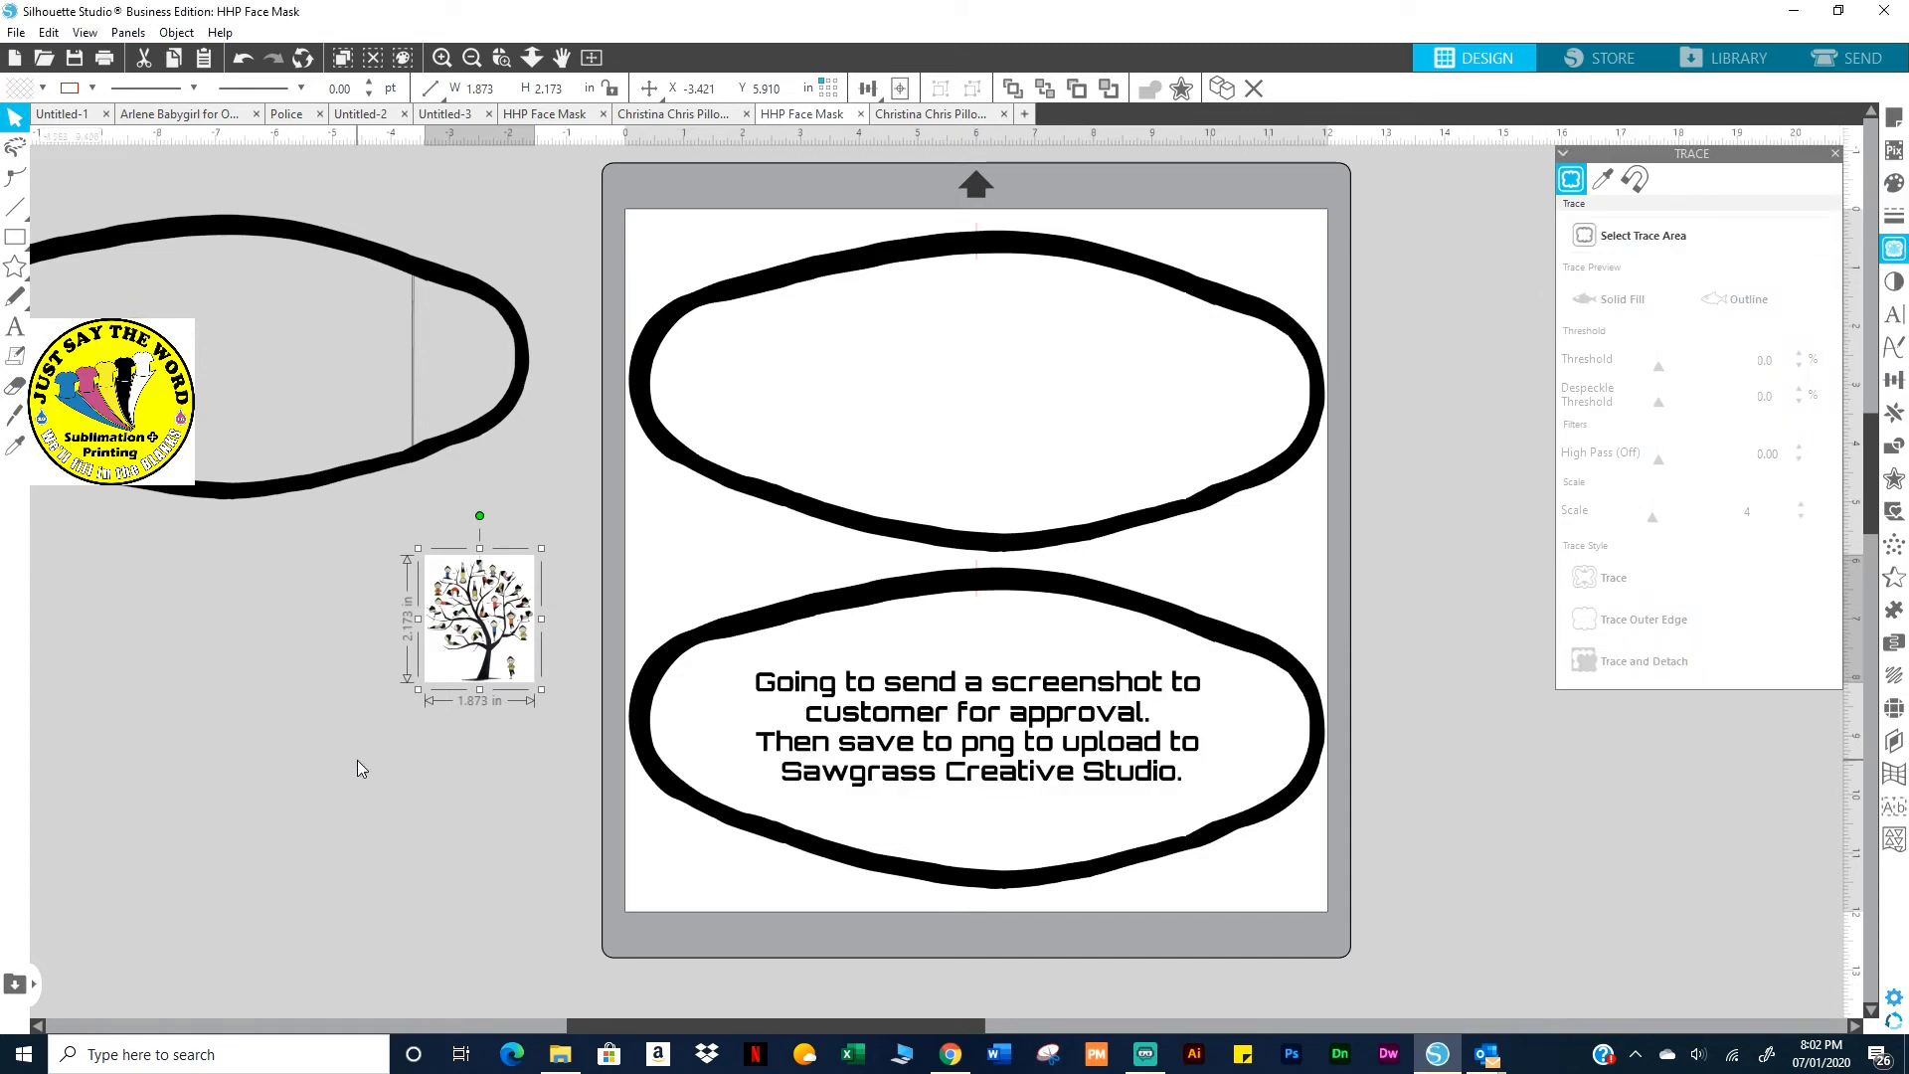
pyautogui.moveTo(504, 617); pyautogui.dragTo(495, 589)
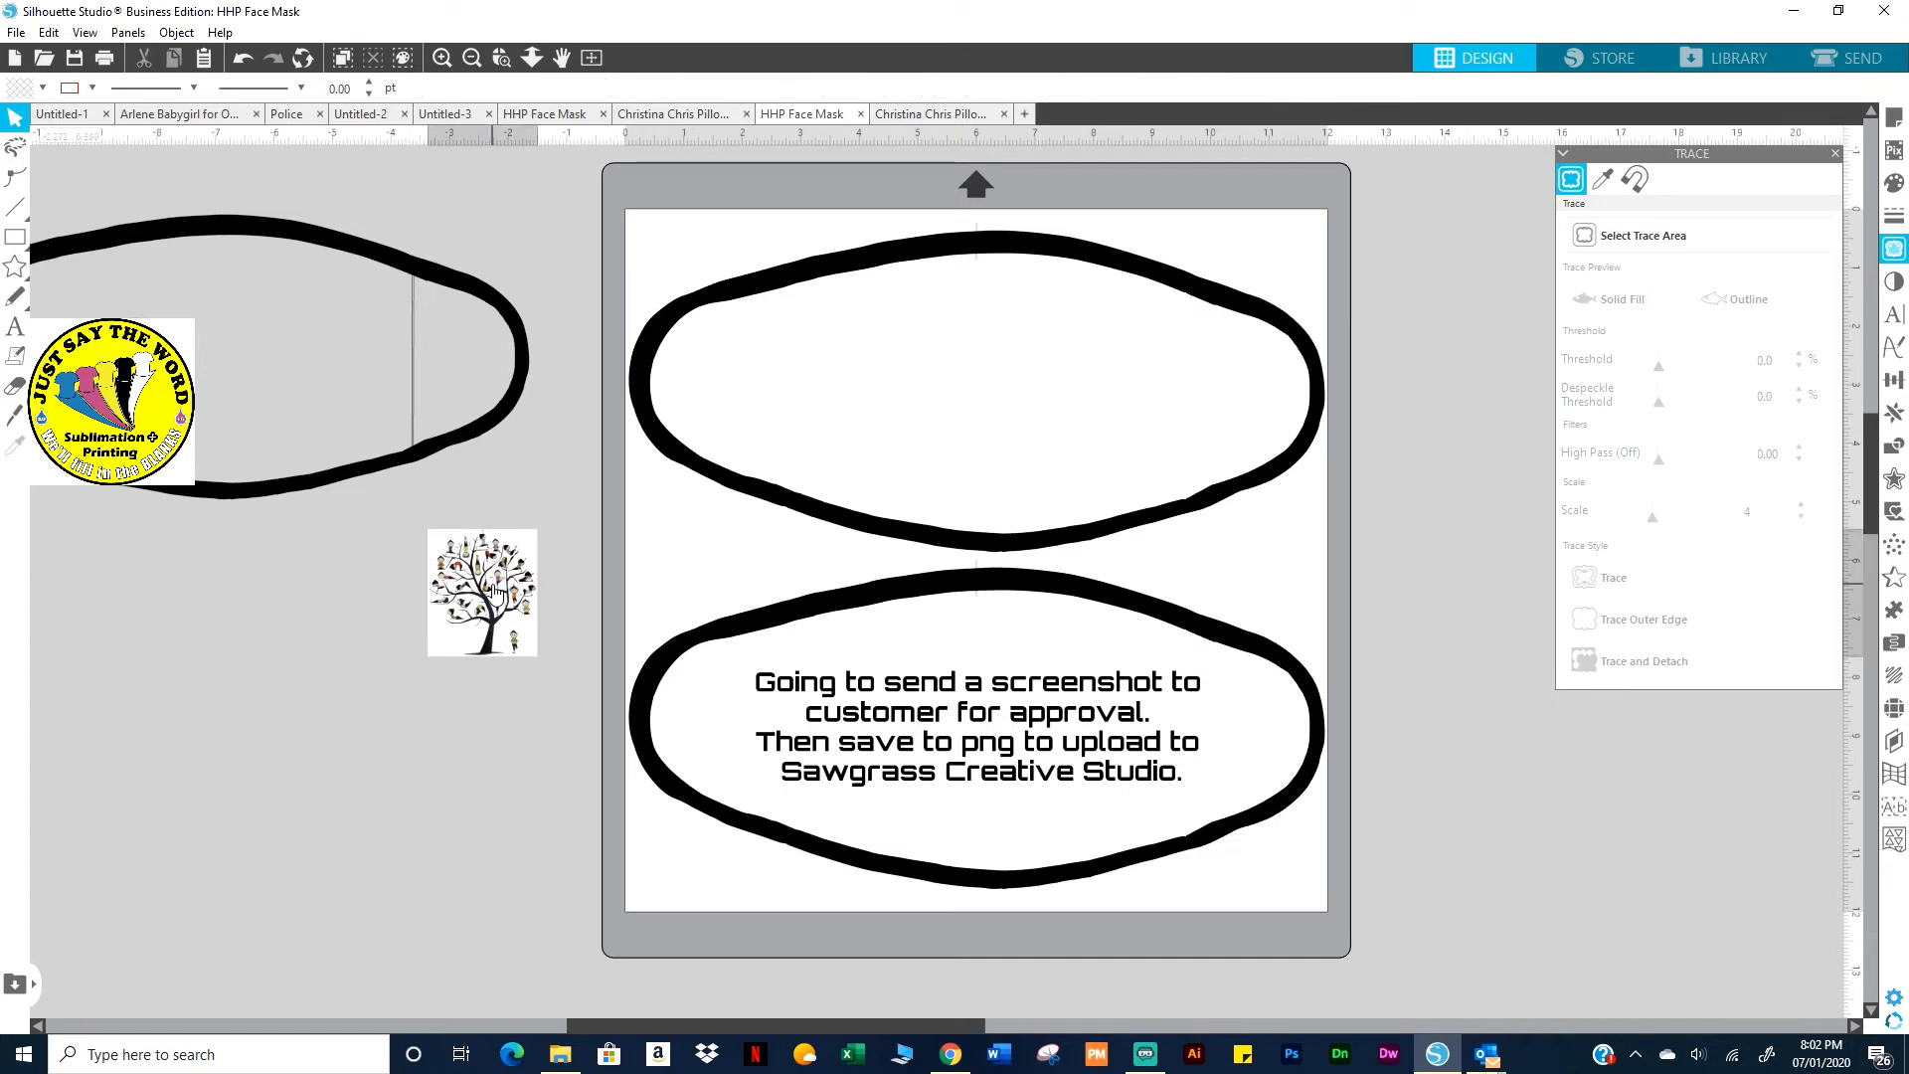
pyautogui.click(495, 590)
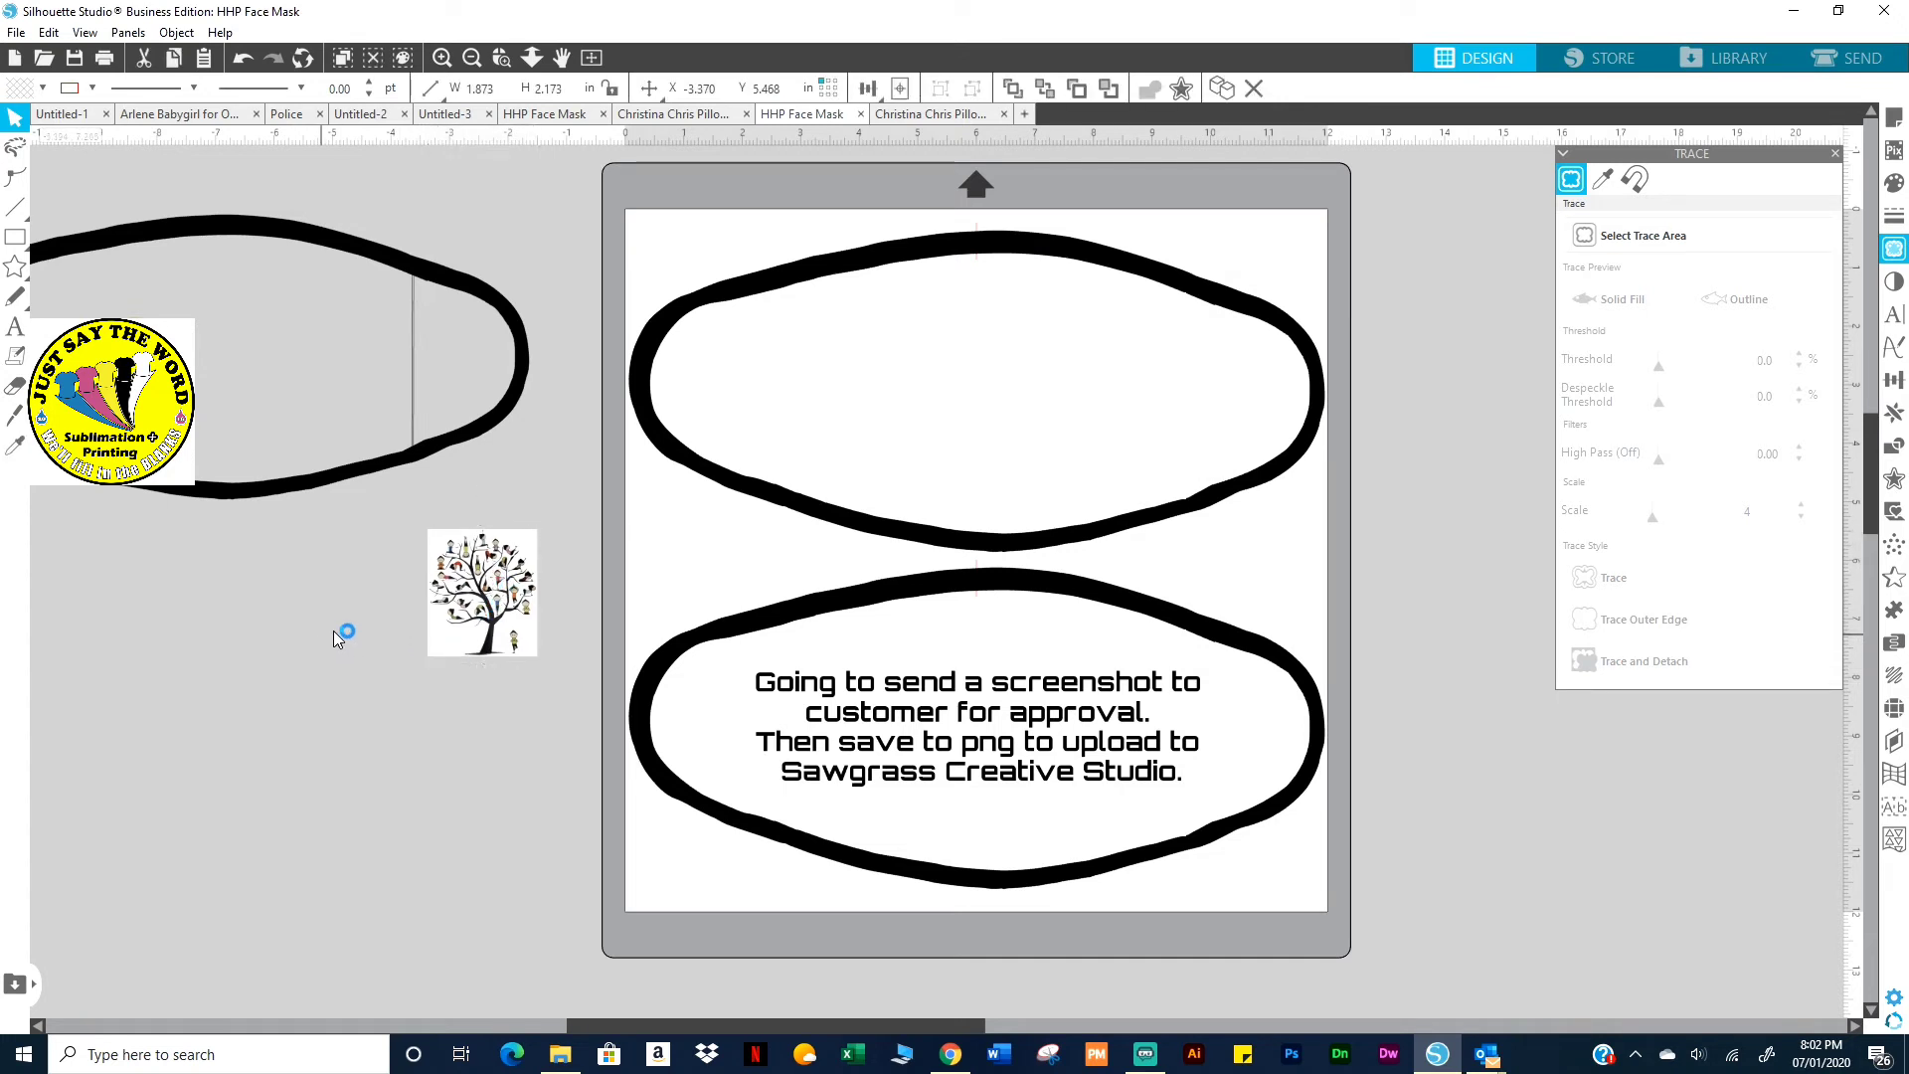
pyautogui.moveTo(484, 605); pyautogui.dragTo(372, 659)
# Step: Cut the four white corners off the tree image with straight Knife tool cuts
pyautogui.click(15, 416)
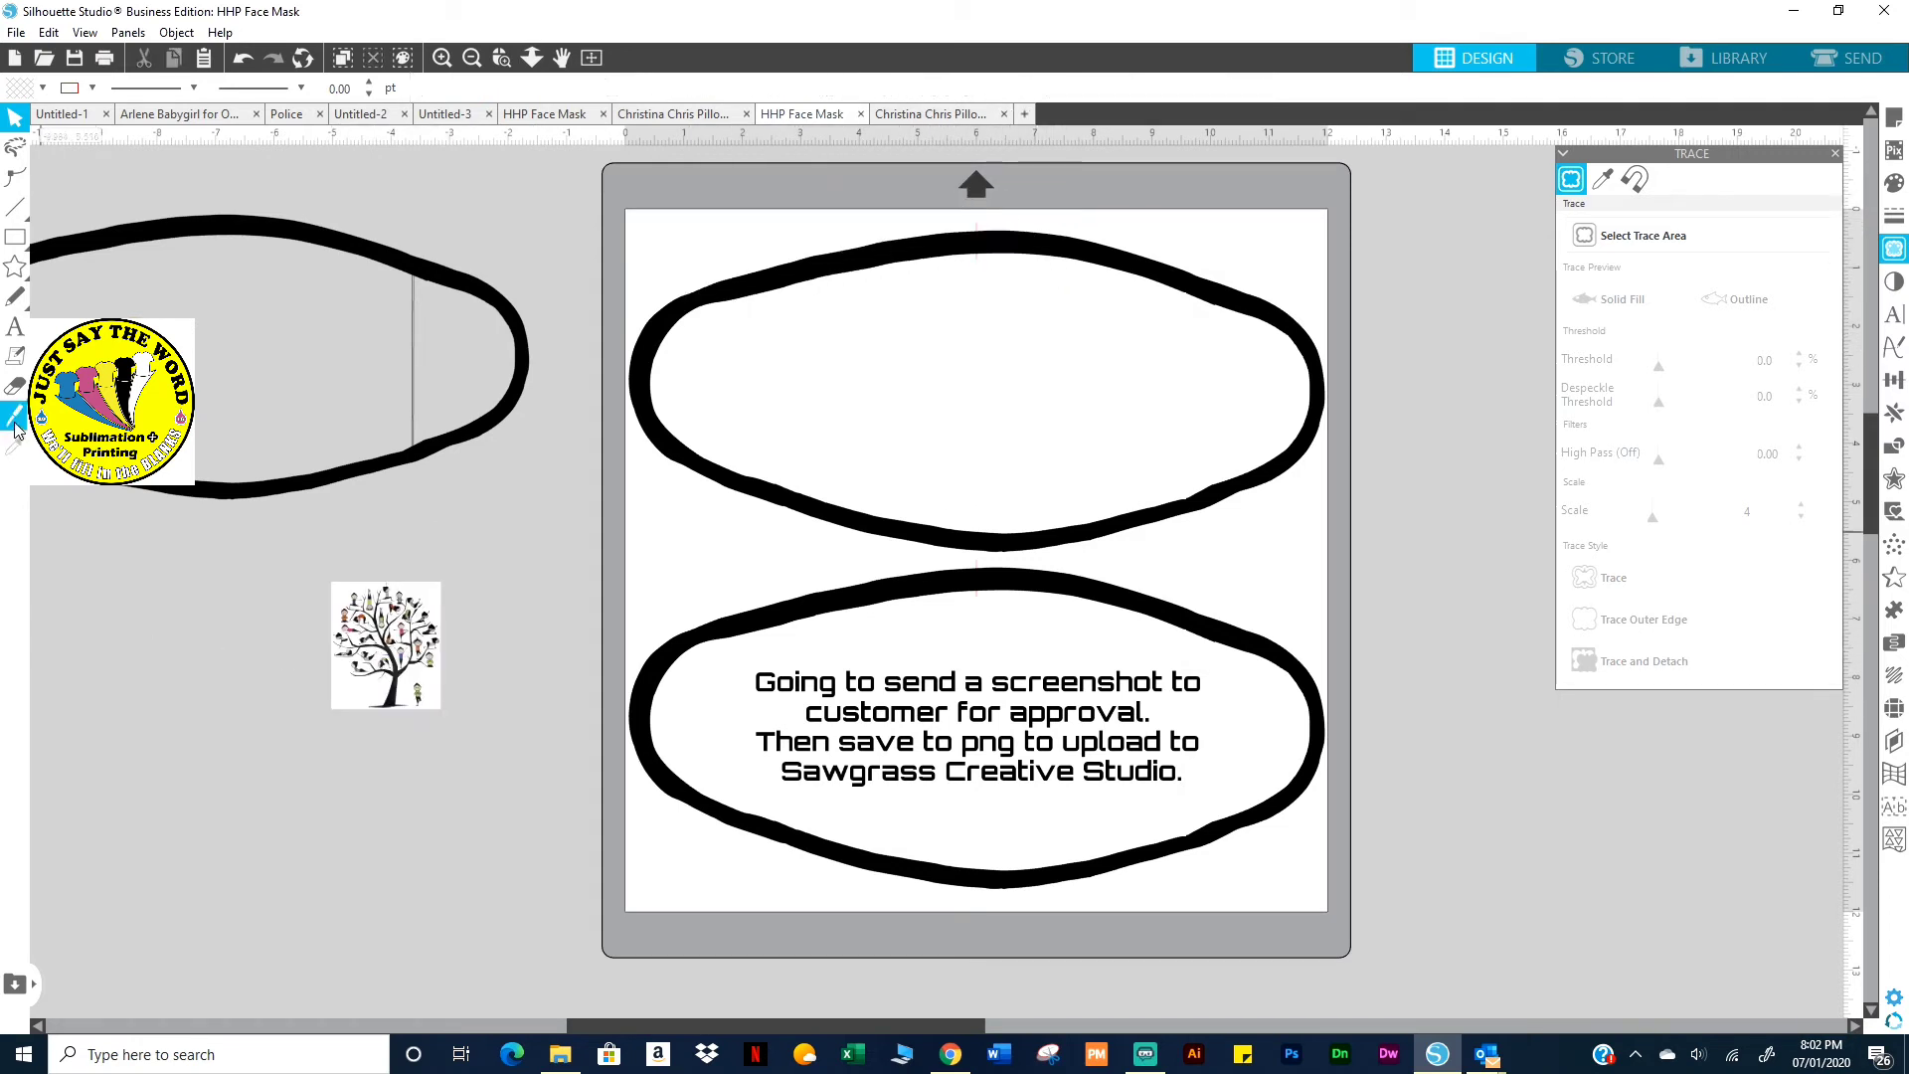
pyautogui.moveTo(369, 572); pyautogui.dragTo(427, 713)
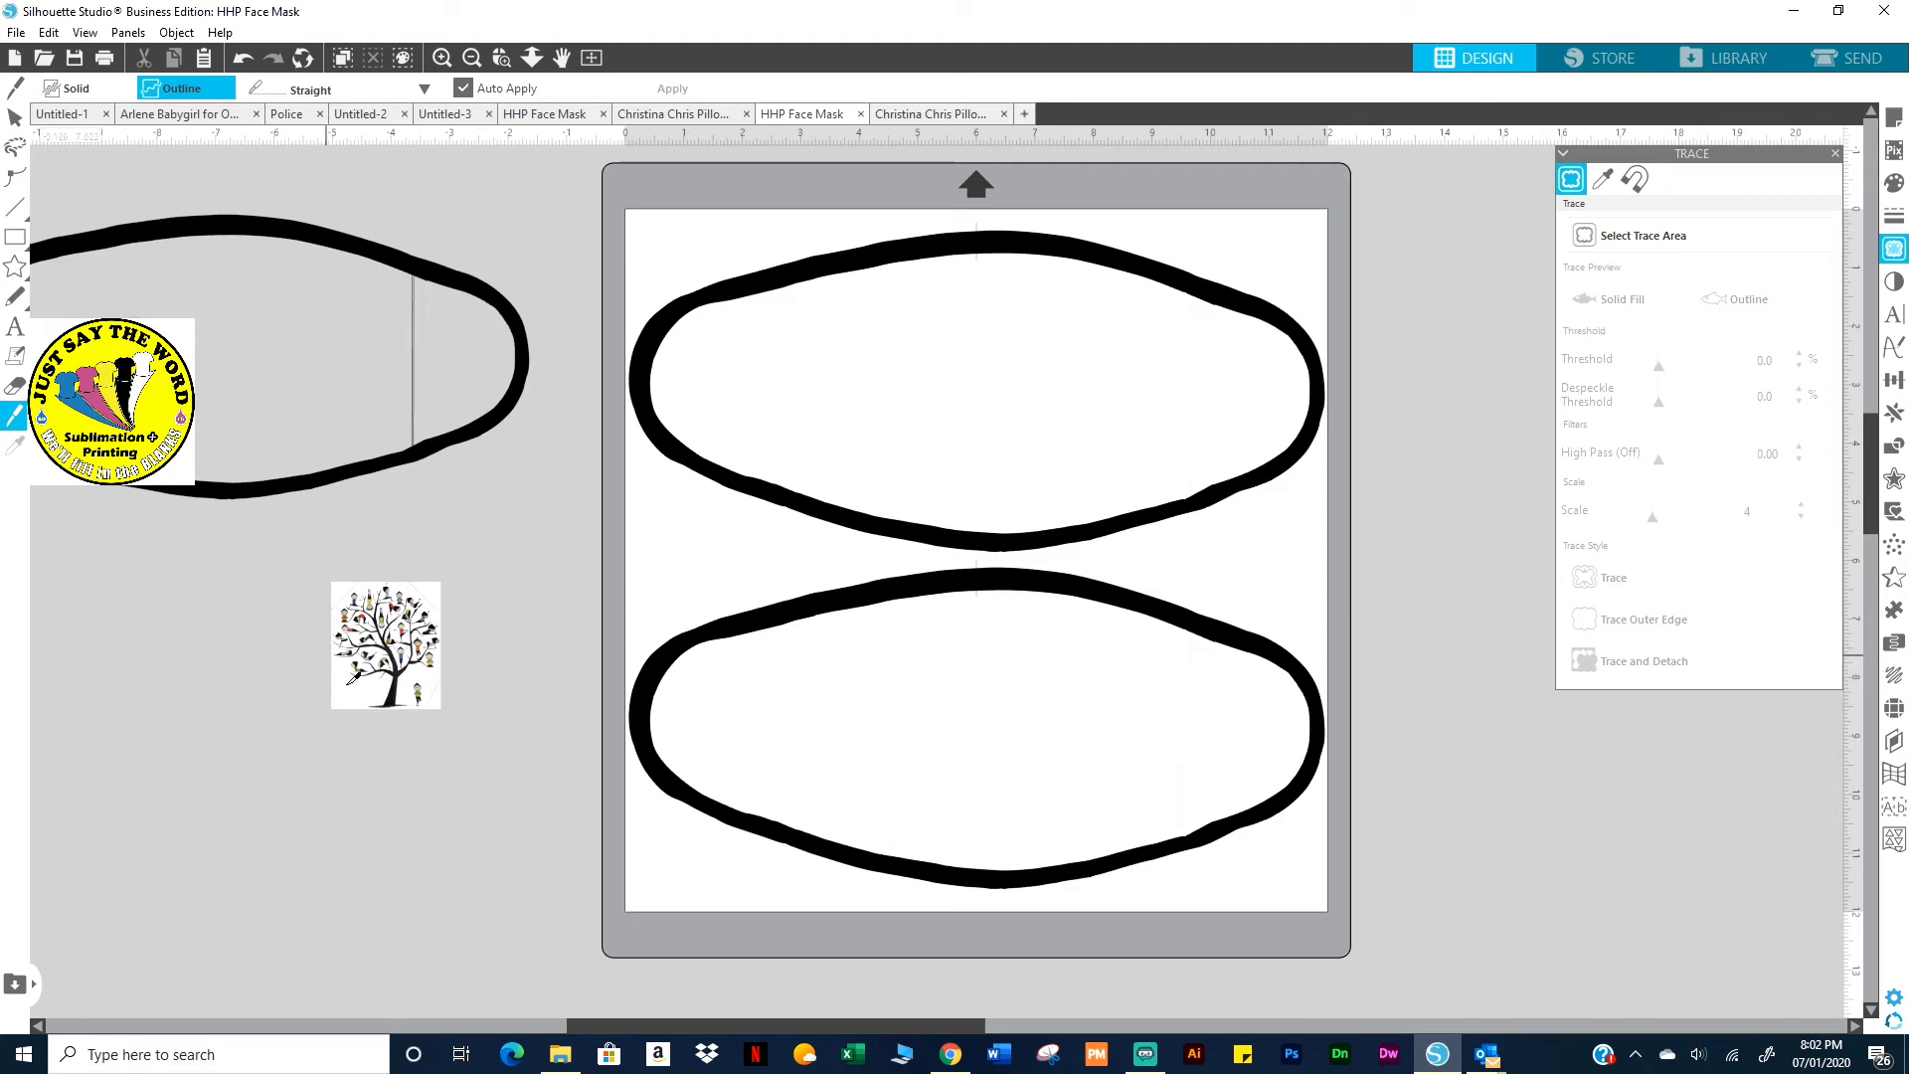
pyautogui.moveTo(328, 655); pyautogui.dragTo(375, 736)
pyautogui.press('Escape')
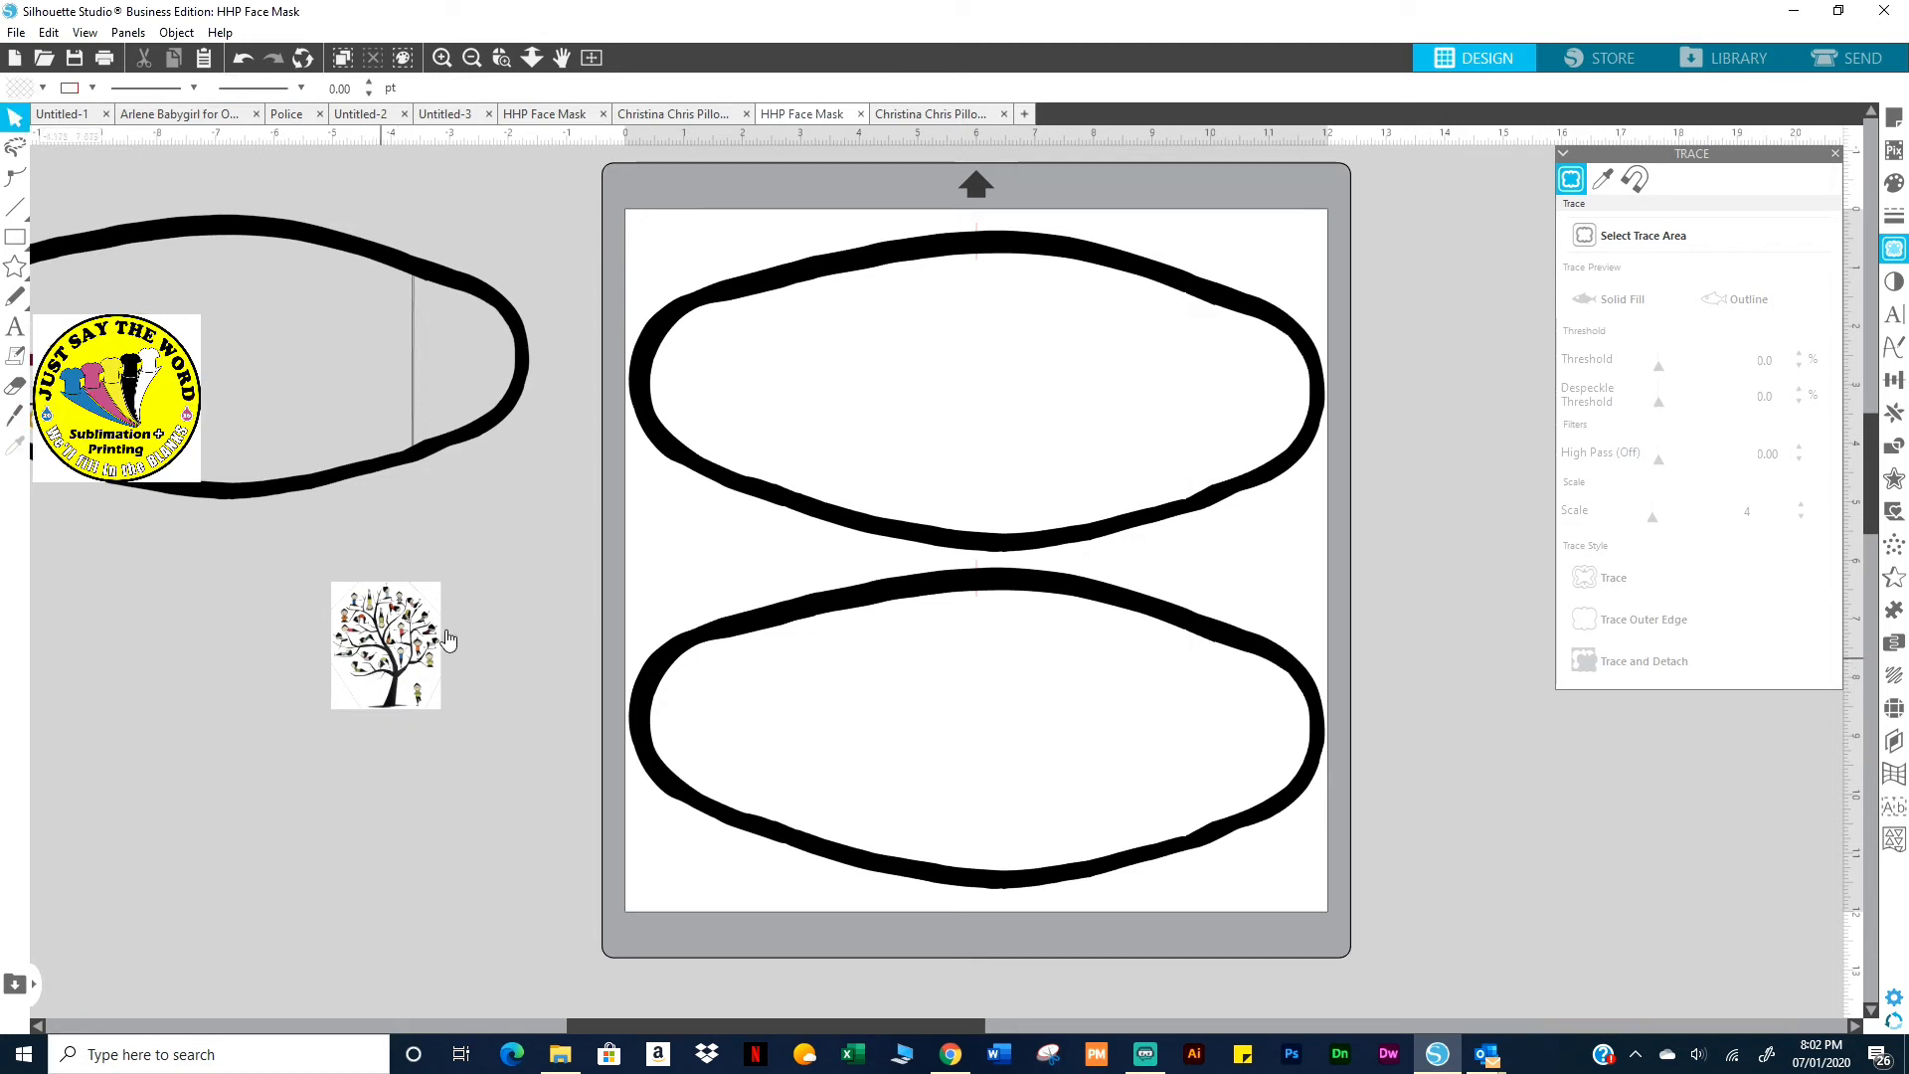
# Step: Place the tree image in the center of the upper mask and enlarge it to about 3.27 by 3.79 in
pyautogui.moveTo(438, 631); pyautogui.dragTo(997, 381)
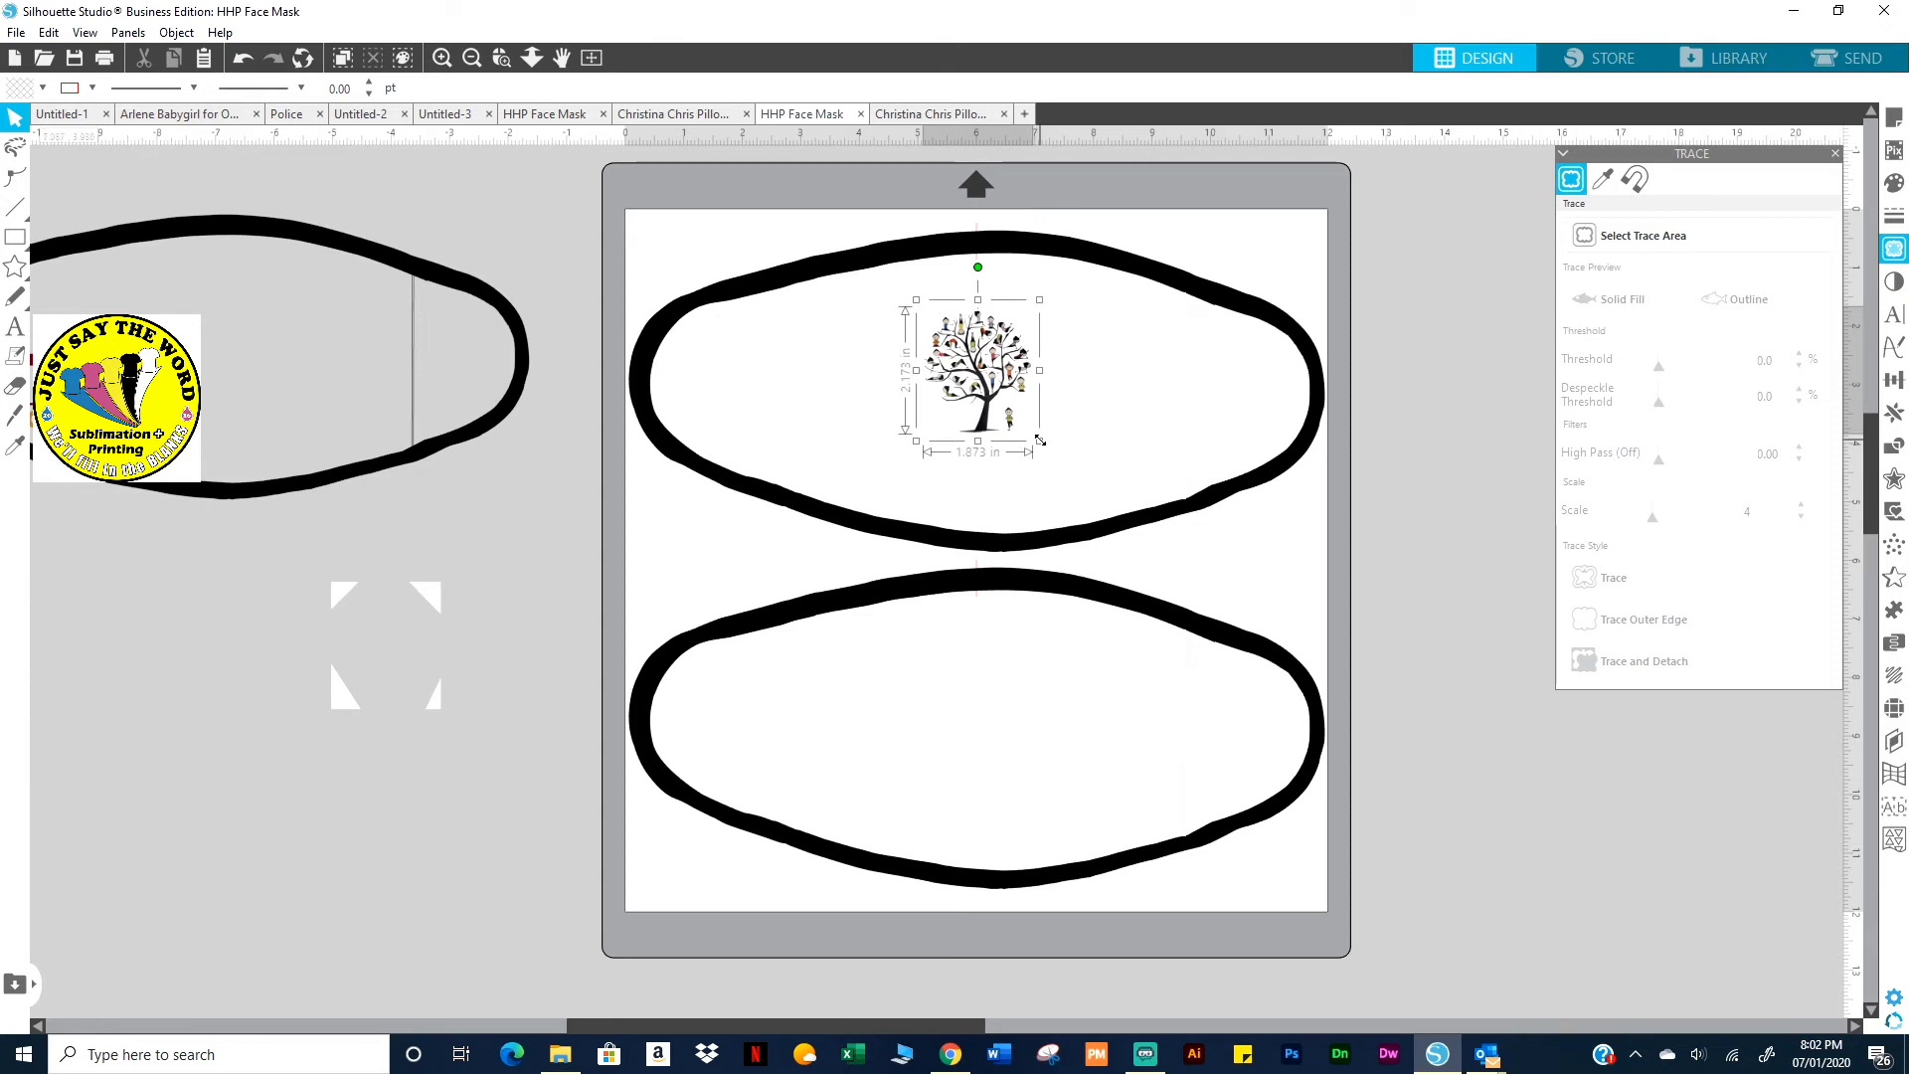
pyautogui.moveTo(1040, 443); pyautogui.dragTo(1118, 552)
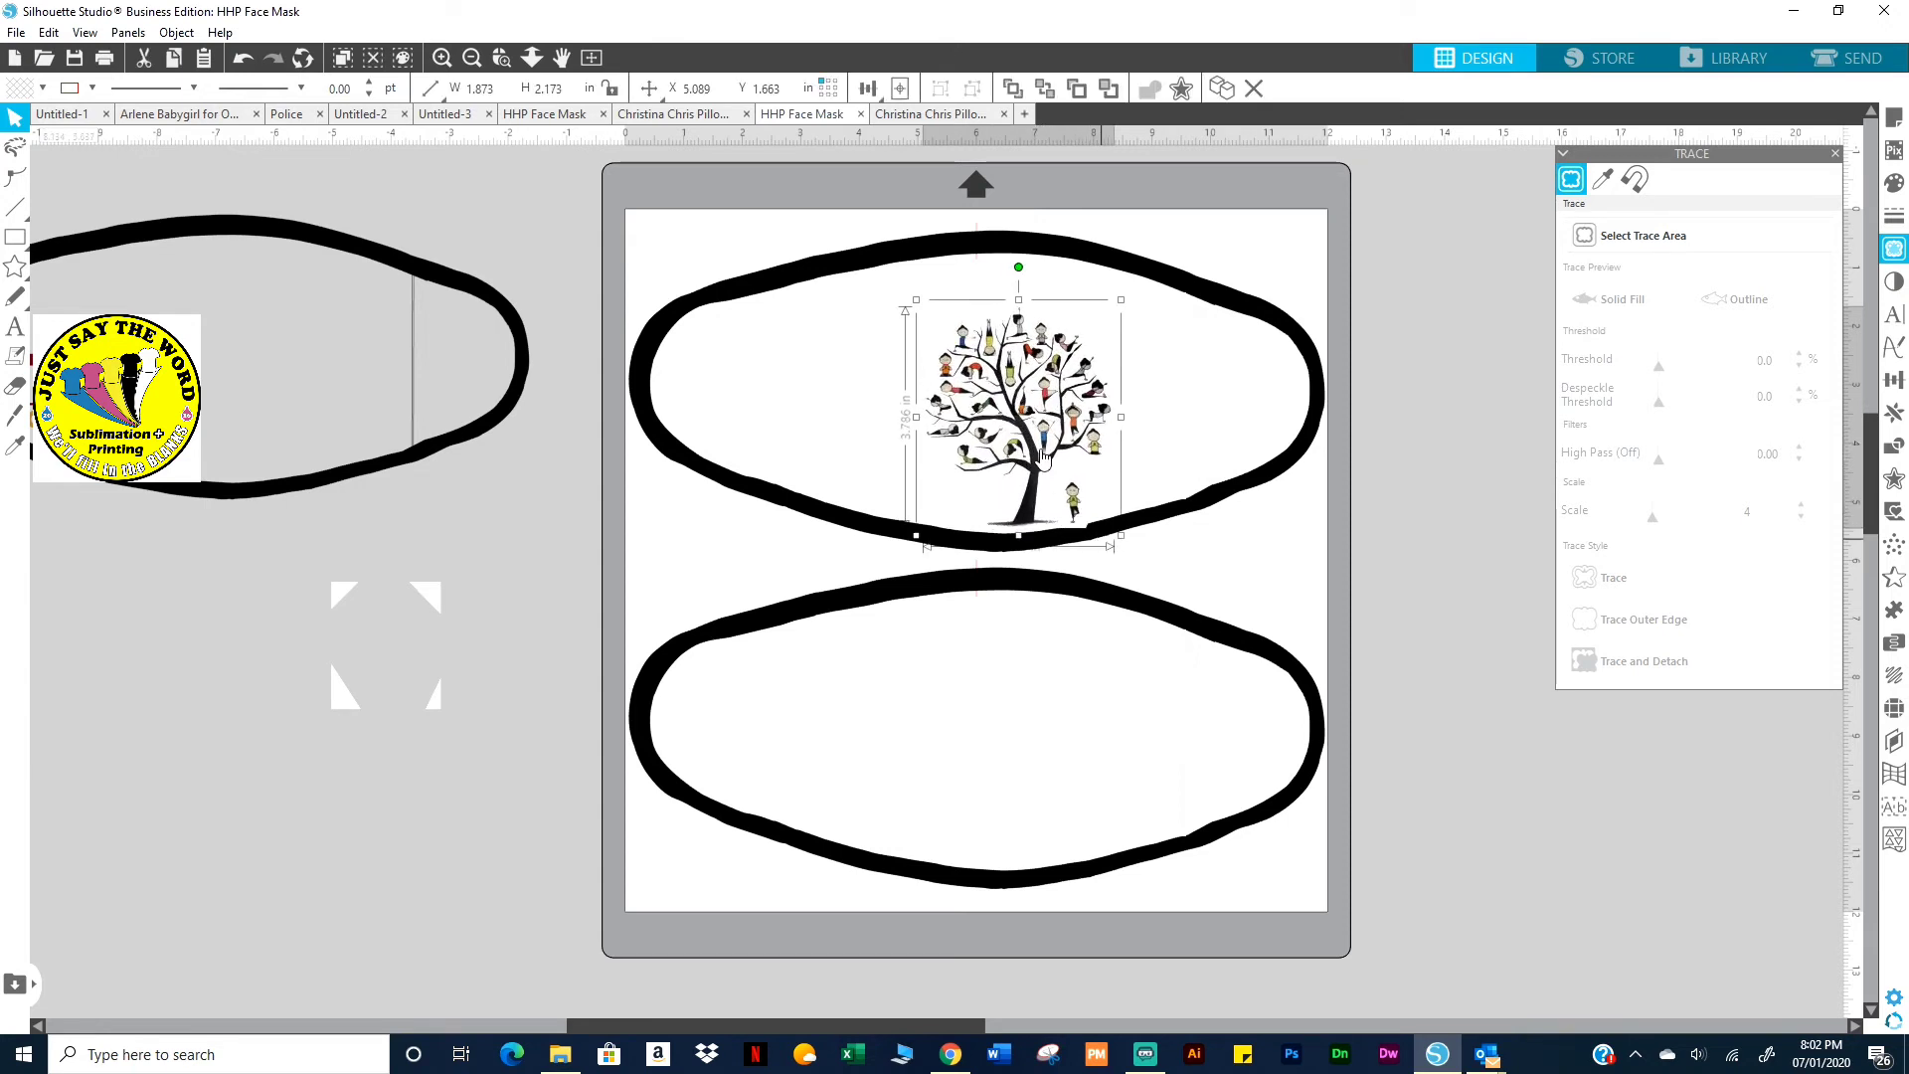
pyautogui.moveTo(1041, 457); pyautogui.dragTo(1021, 429)
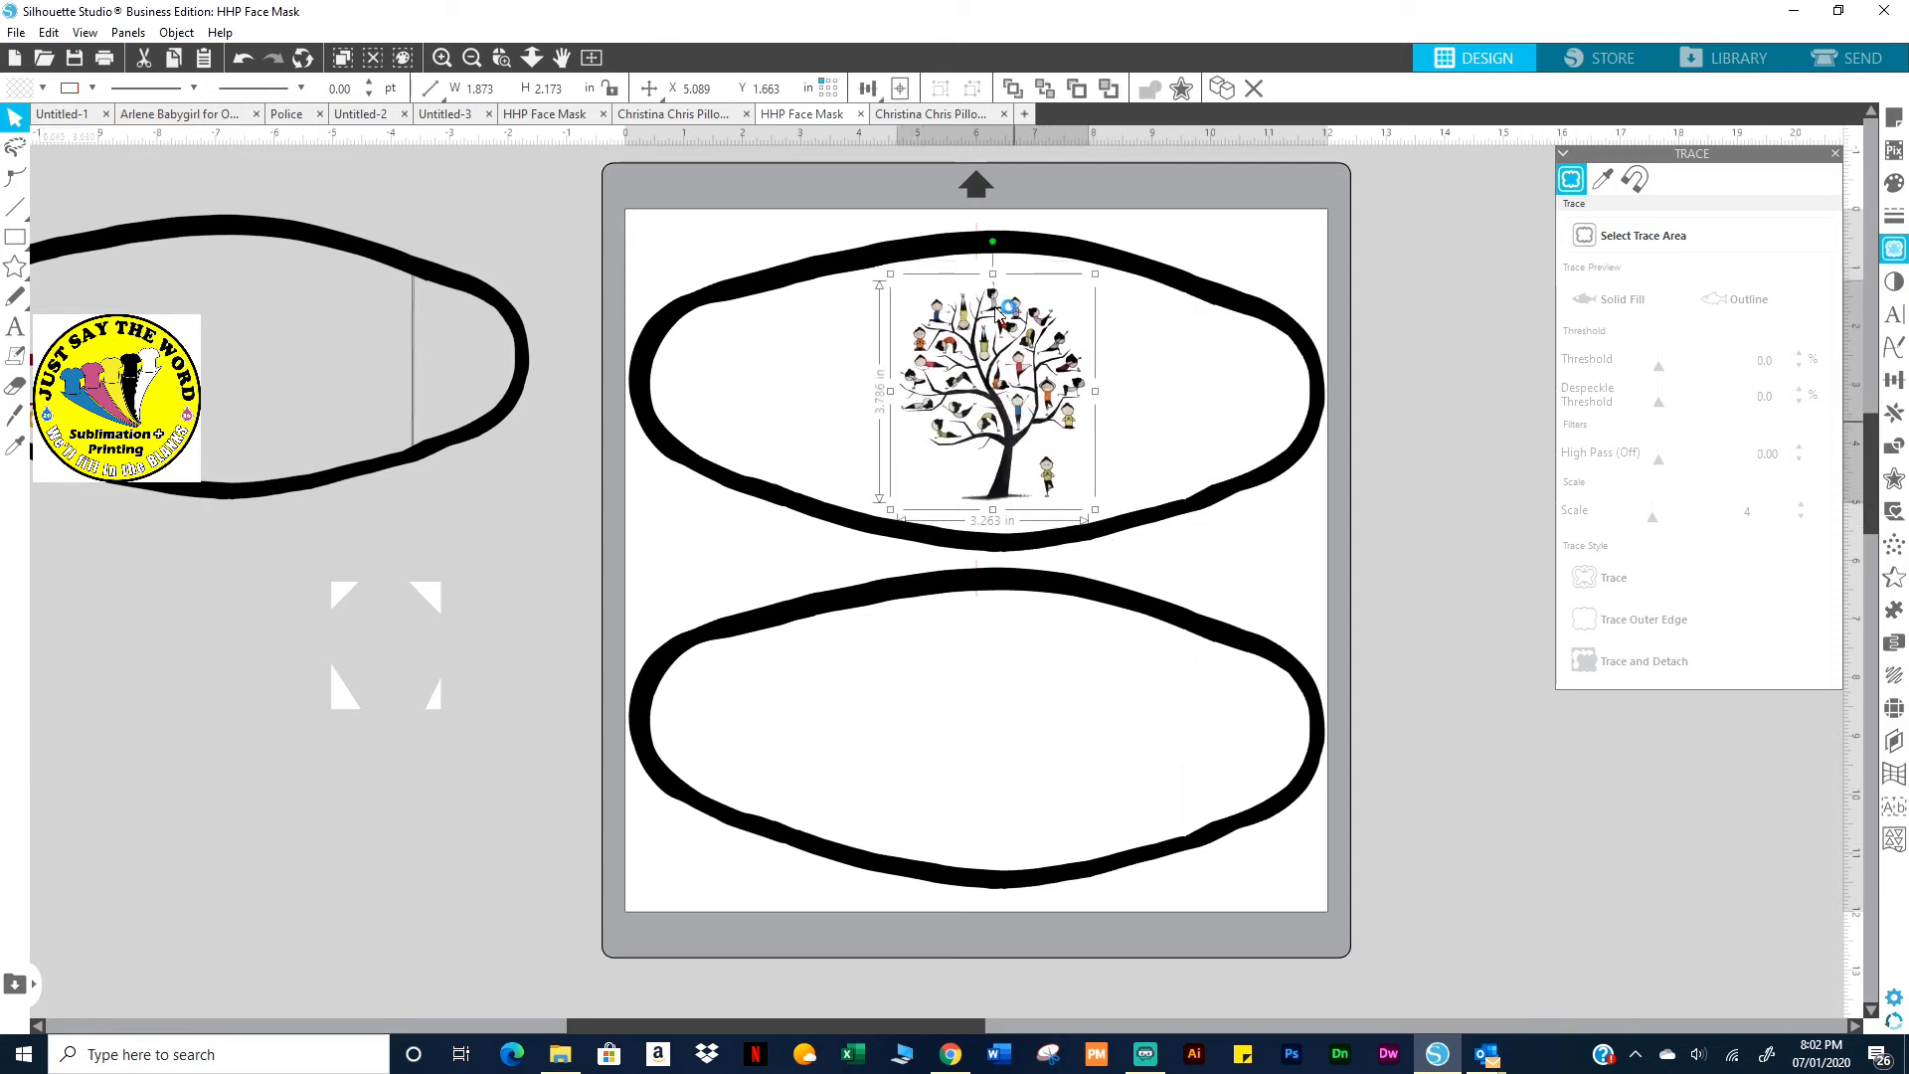
pyautogui.click(979, 232)
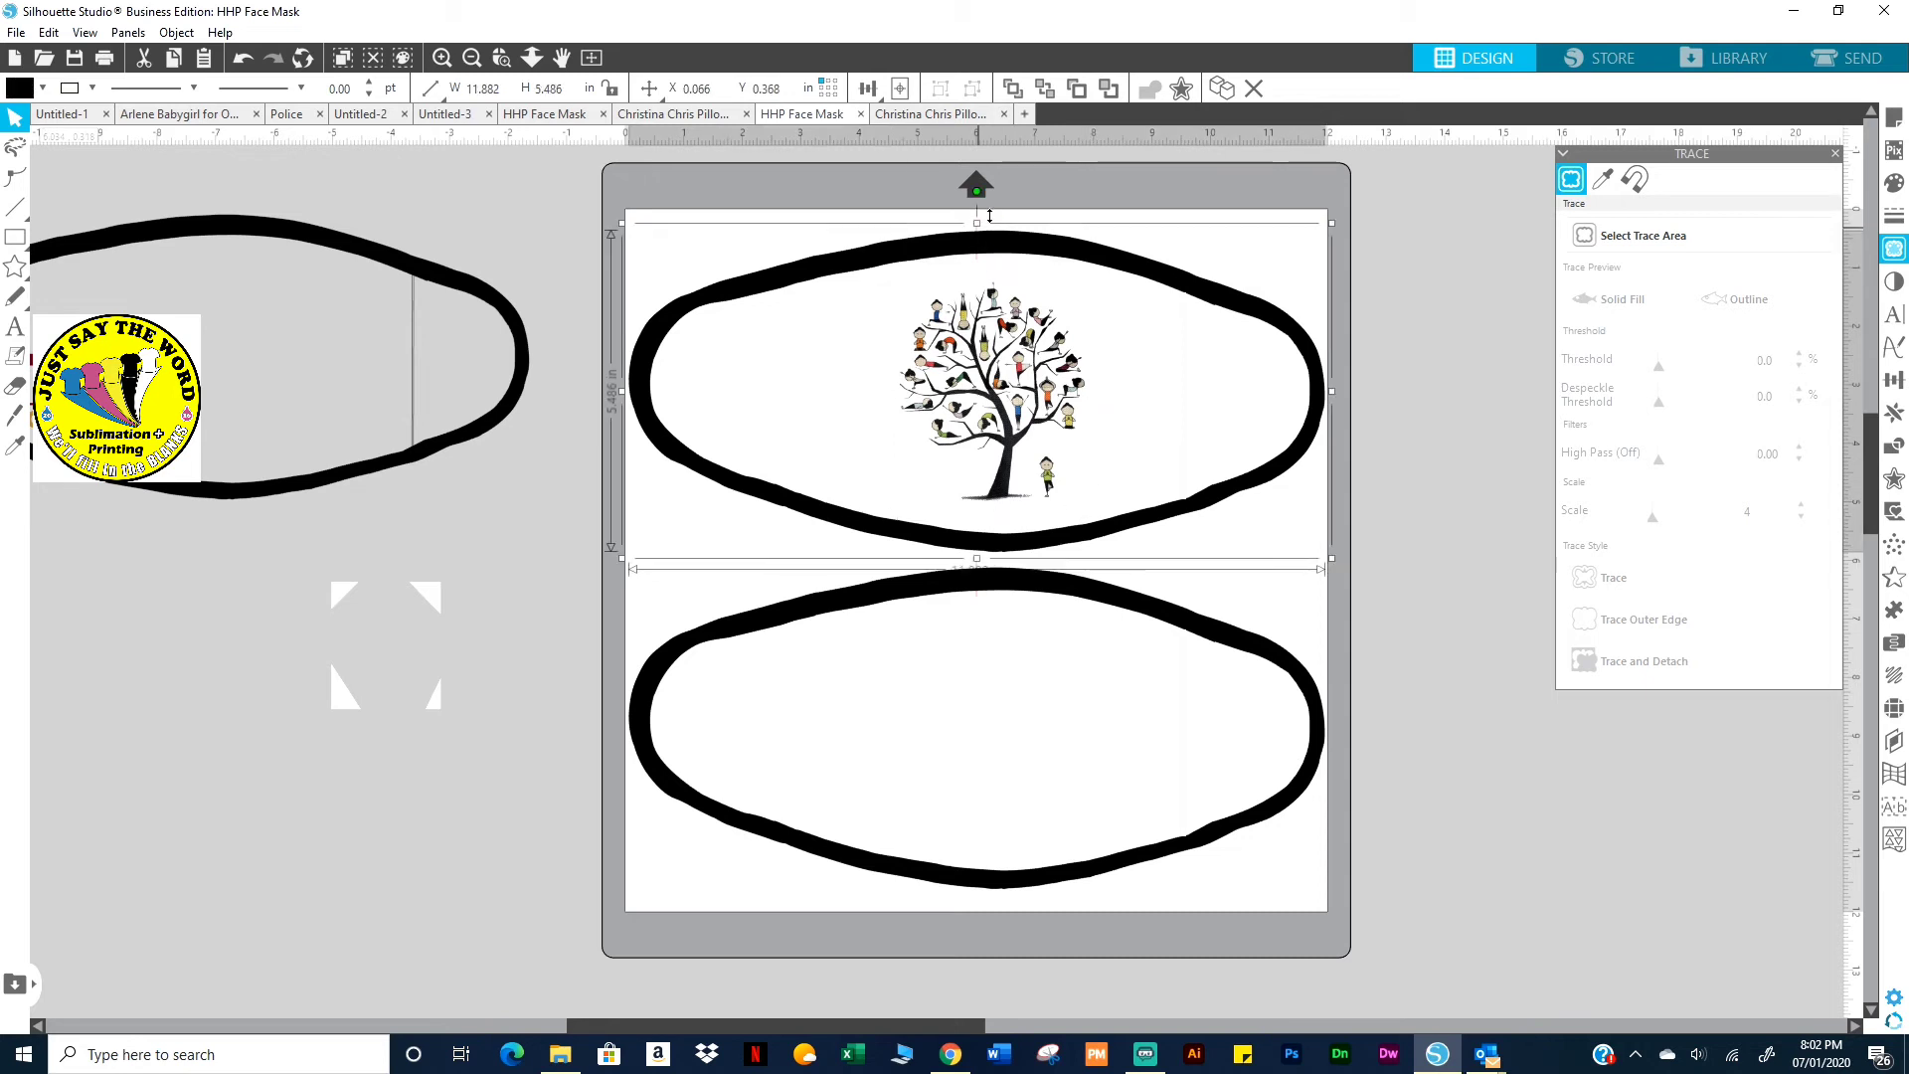
pyautogui.click(990, 218)
pyautogui.click(979, 235)
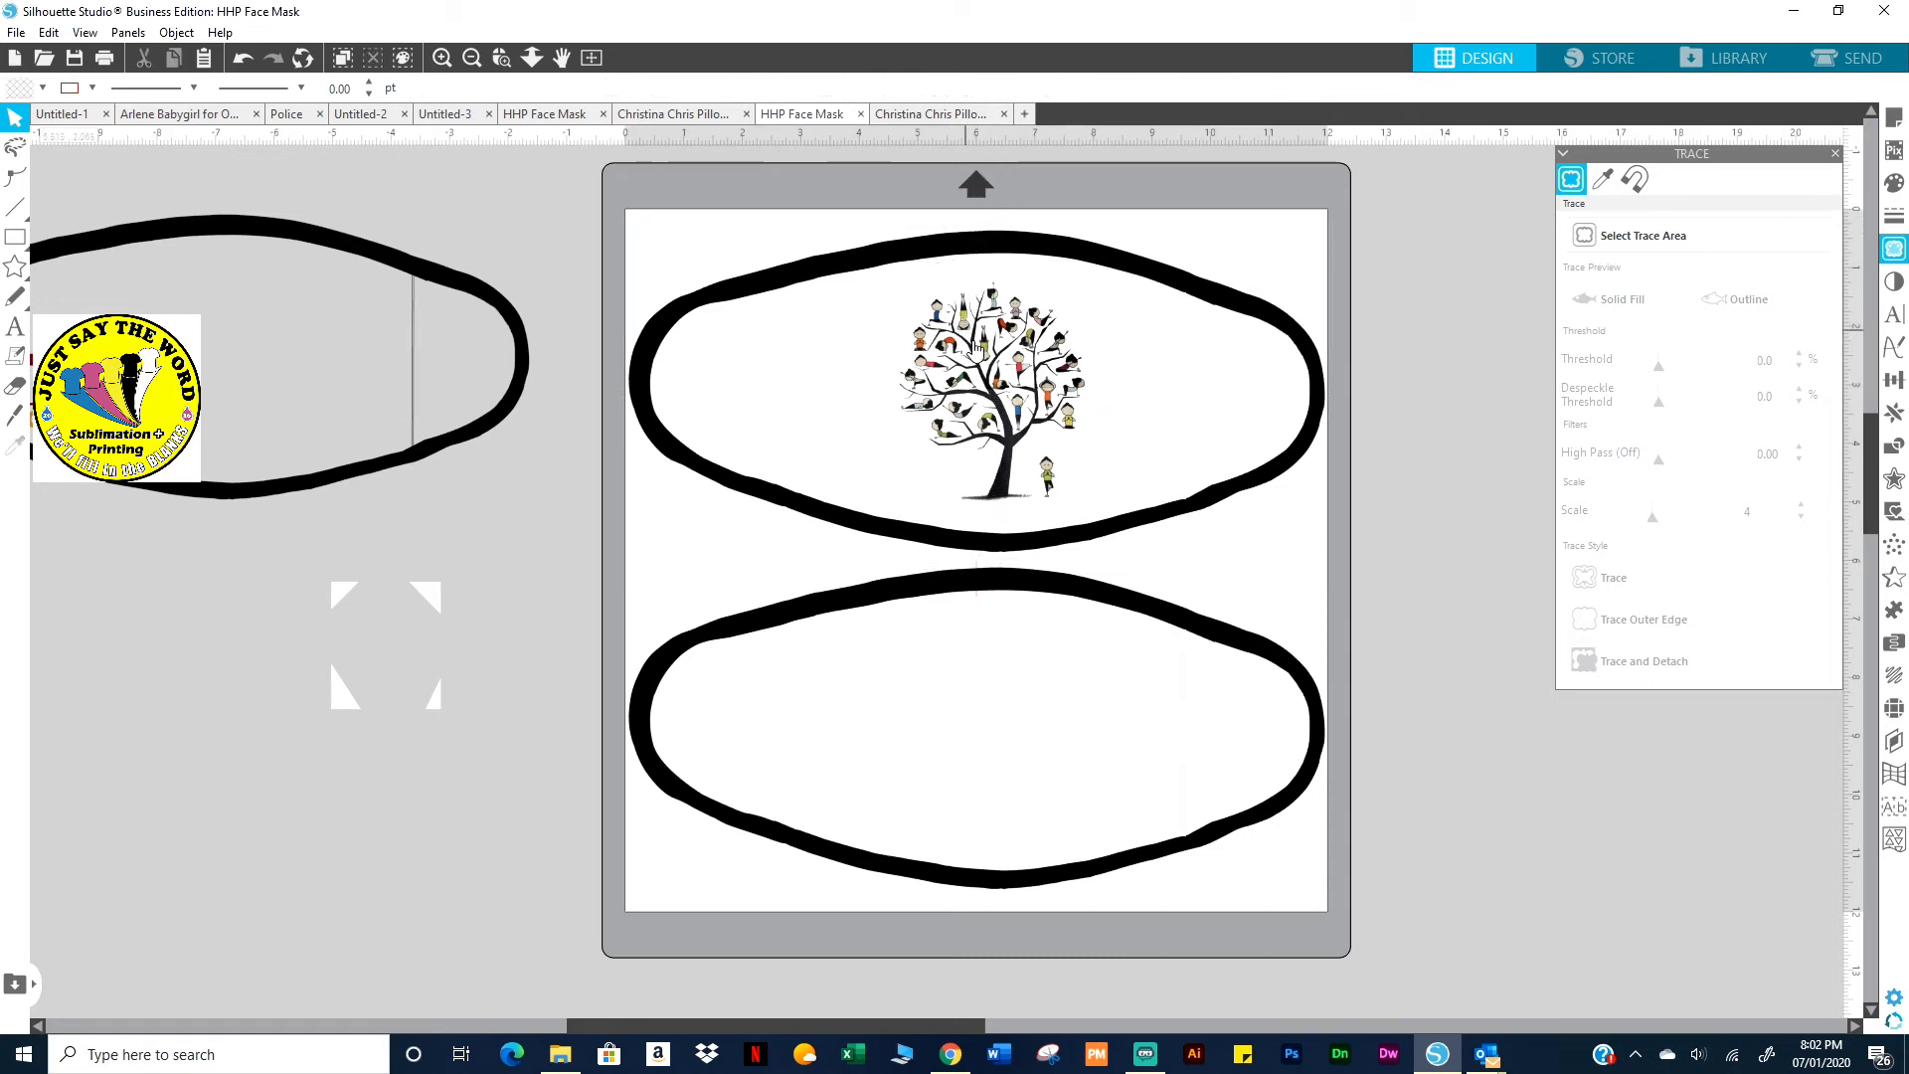
pyautogui.click(986, 495)
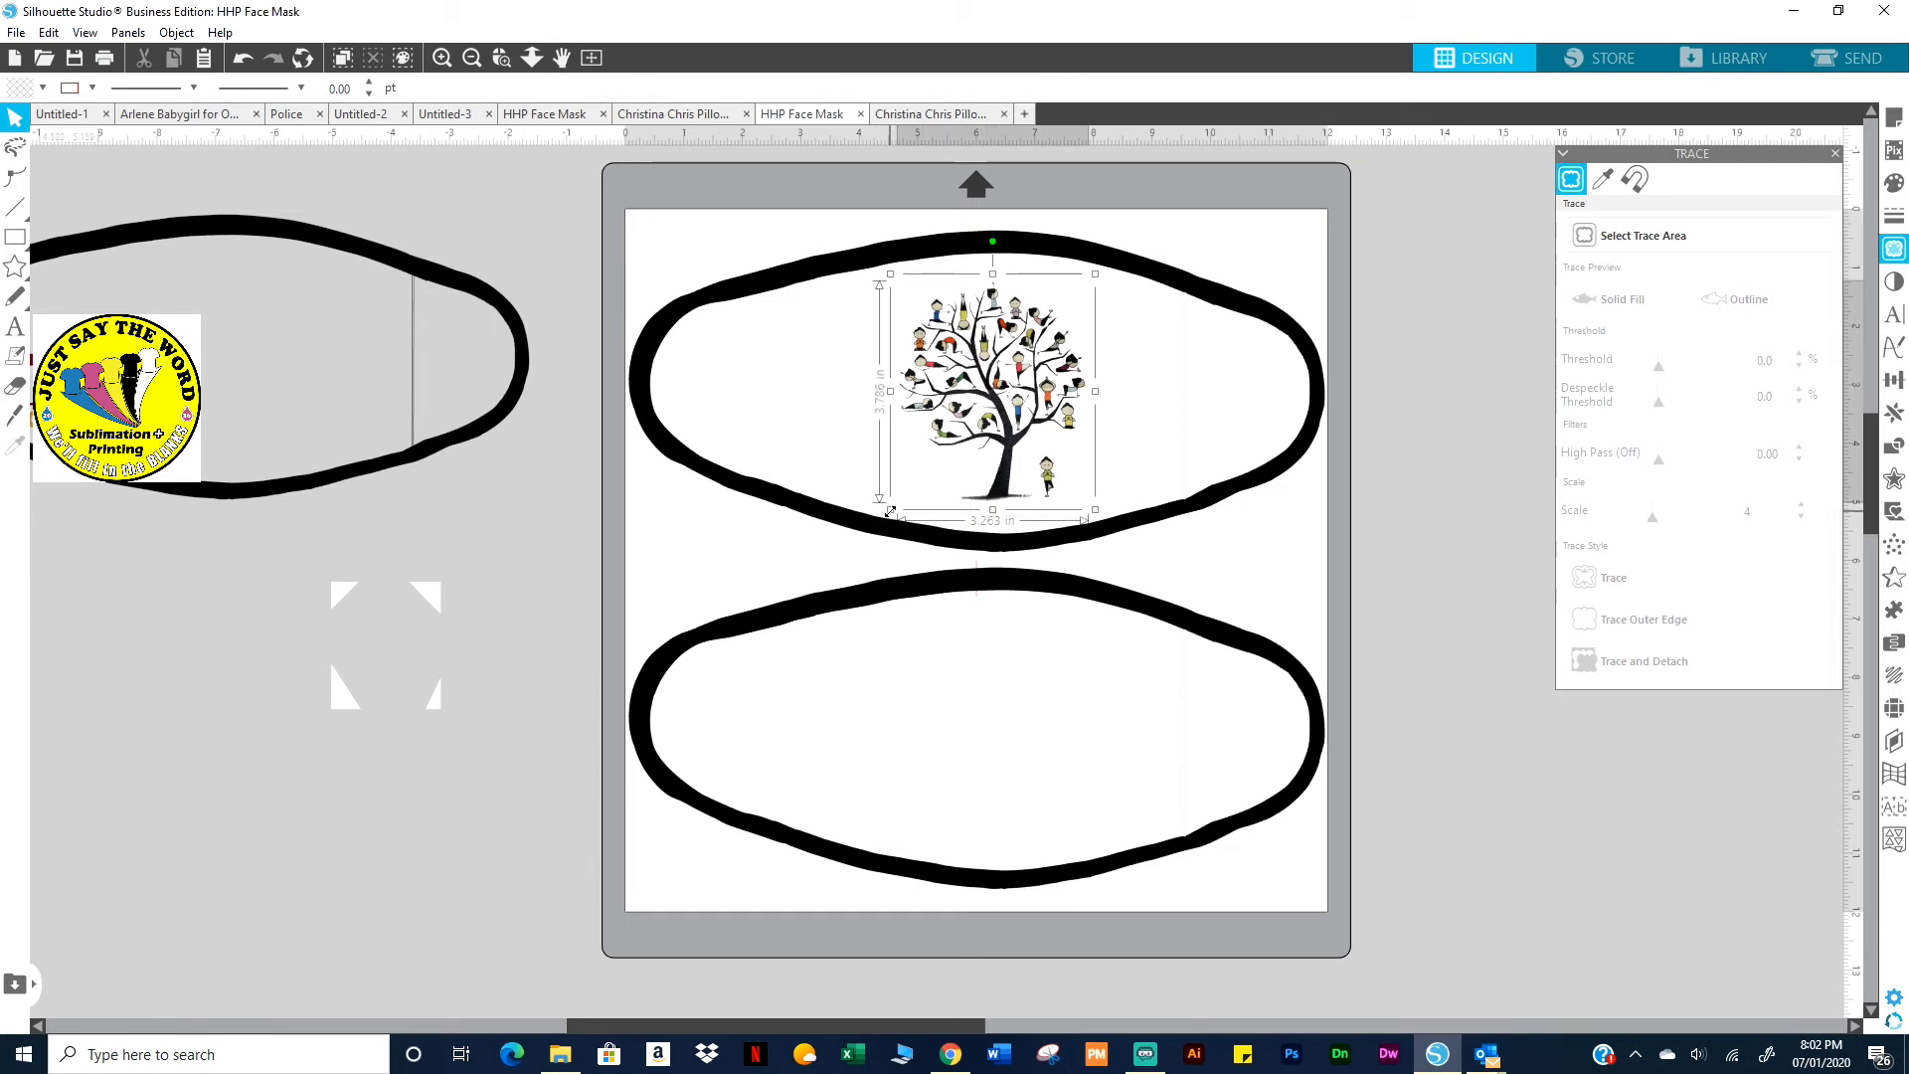
# Step: Enlarge the tree image to about 3.87 by 4.49 in and adjust its position so it sits centered inside the upper mask outline
pyautogui.moveTo(889, 510); pyautogui.dragTo(851, 553)
pyautogui.moveTo(1015, 449)
pyautogui.mouseDown()
pyautogui.moveTo(1024, 423)
pyautogui.moveTo(972, 422)
pyautogui.moveTo(961, 390)
pyautogui.moveTo(1062, 453)
pyautogui.moveTo(1018, 424)
pyautogui.mouseUp()
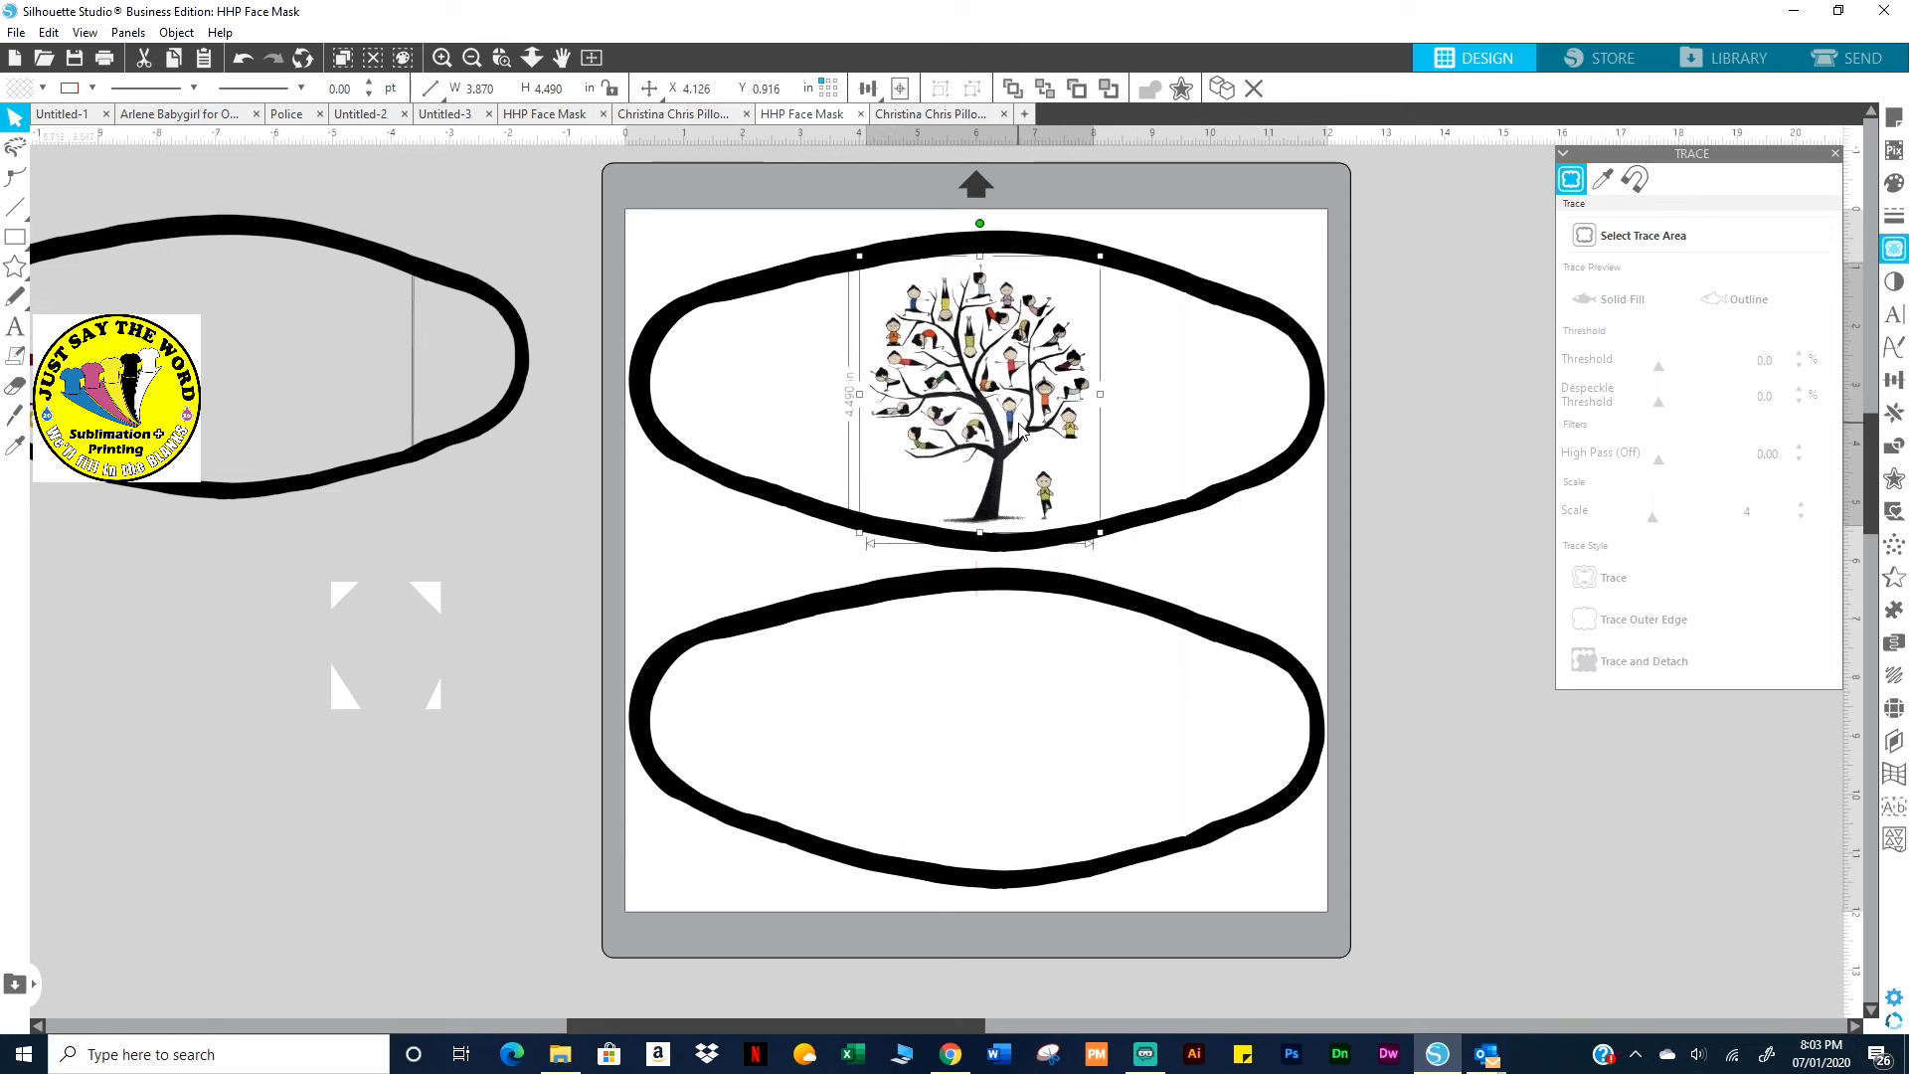
pyautogui.moveTo(1020, 430); pyautogui.dragTo(1017, 431)
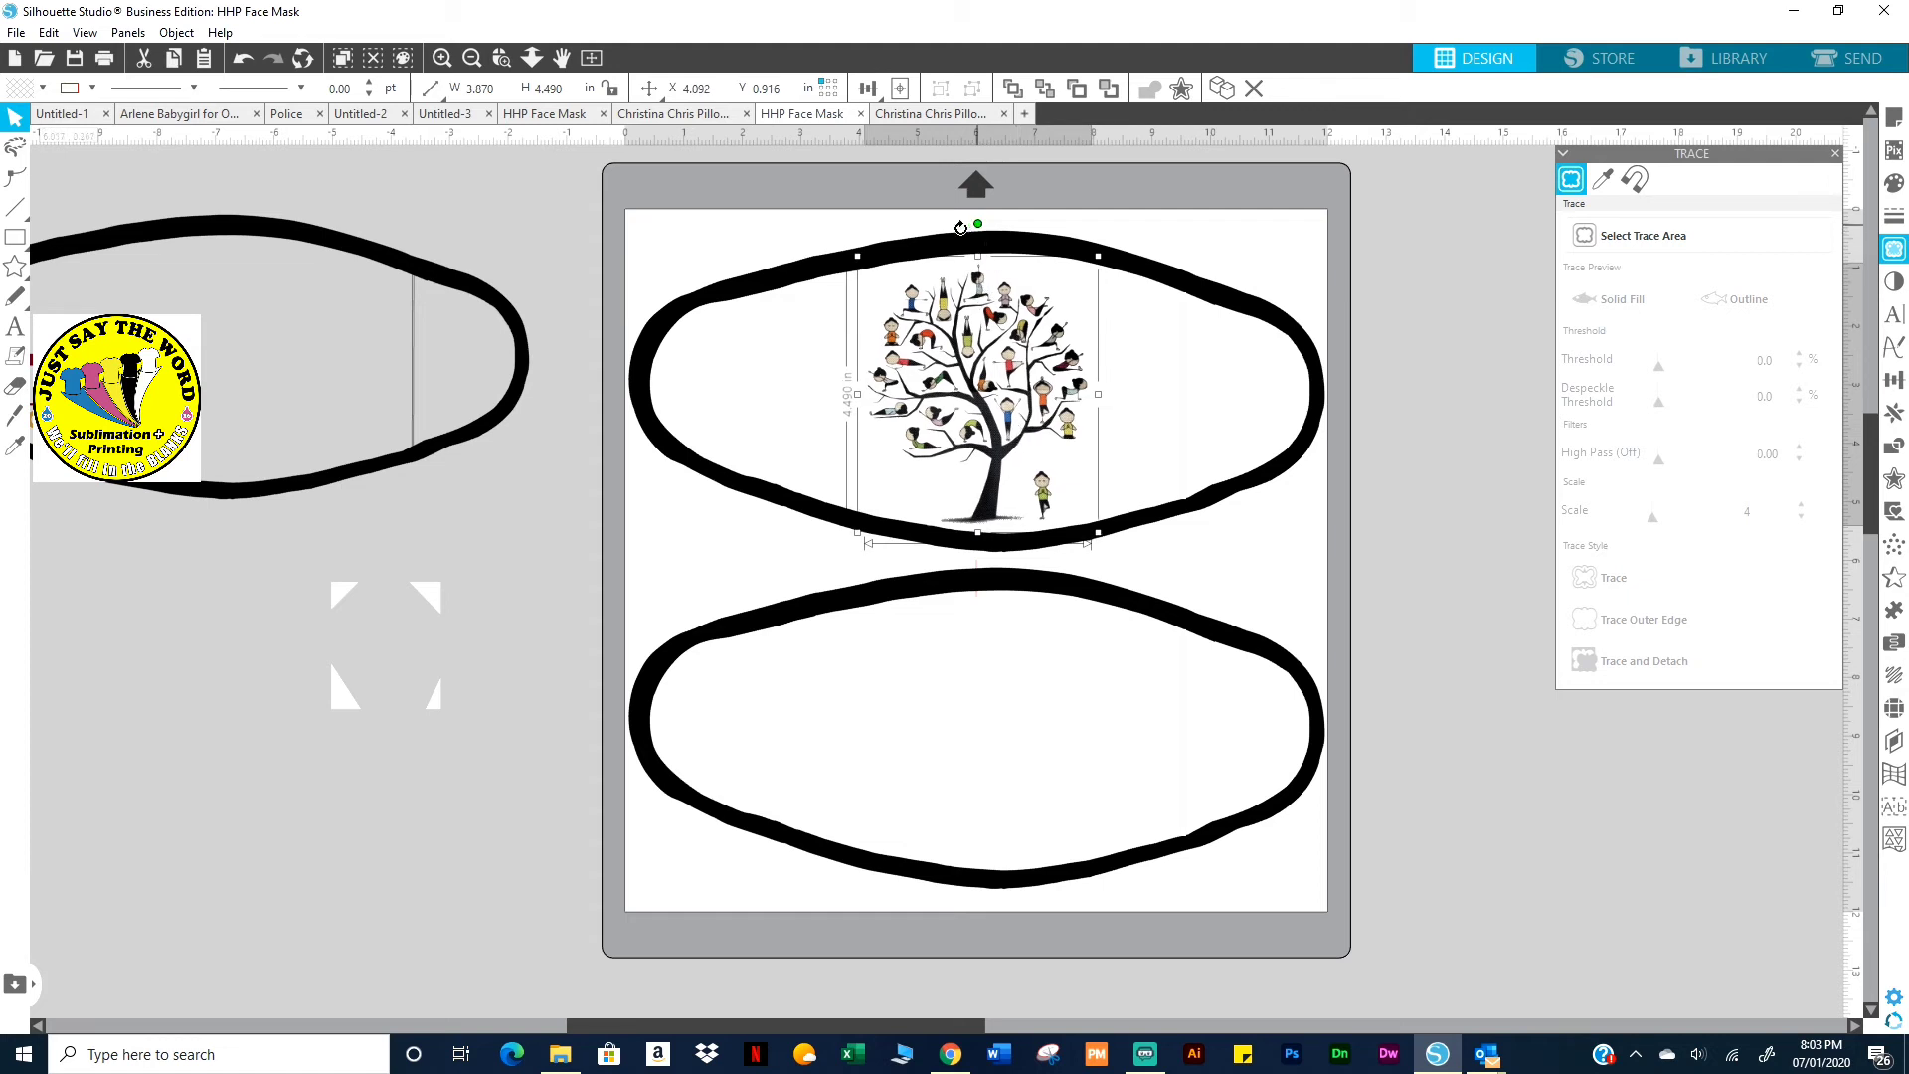
pyautogui.moveTo(960, 228); pyautogui.dragTo(956, 239)
pyautogui.click(243, 57)
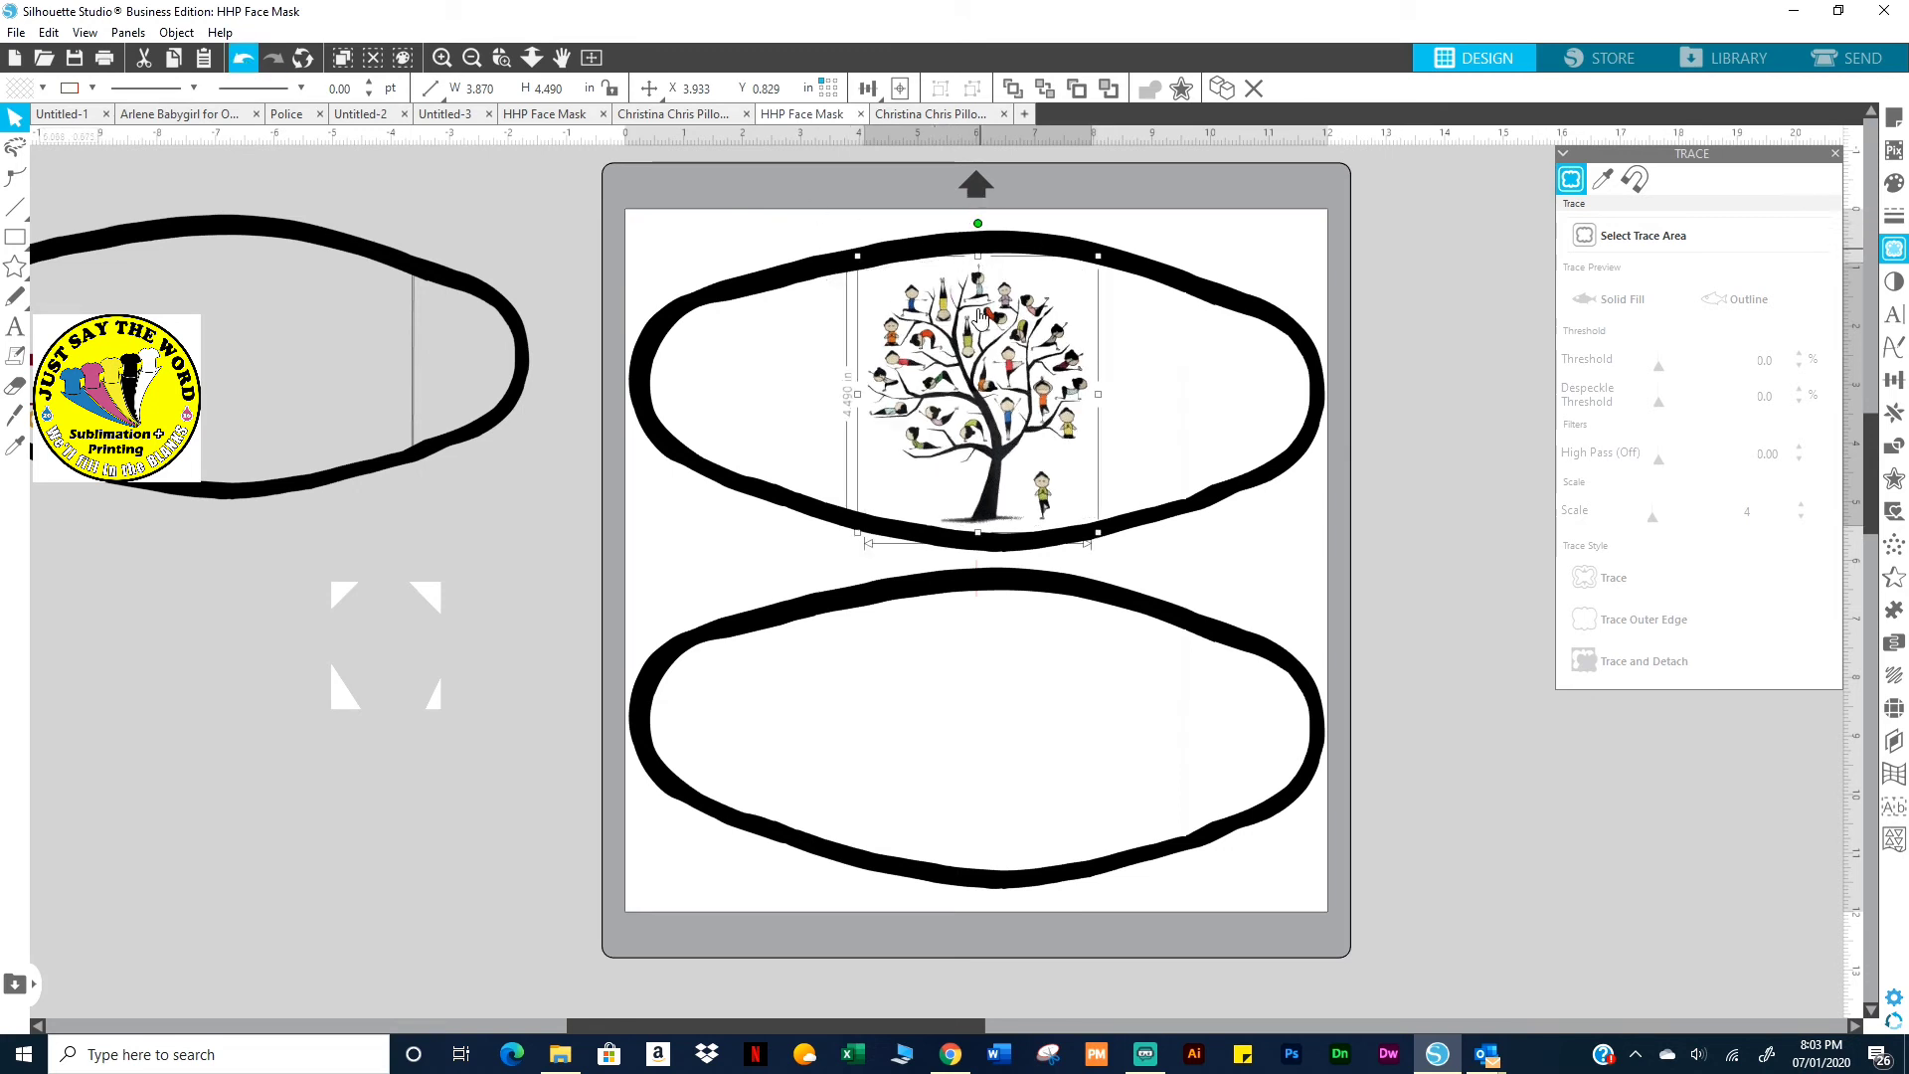
pyautogui.moveTo(981, 316); pyautogui.dragTo(980, 322)
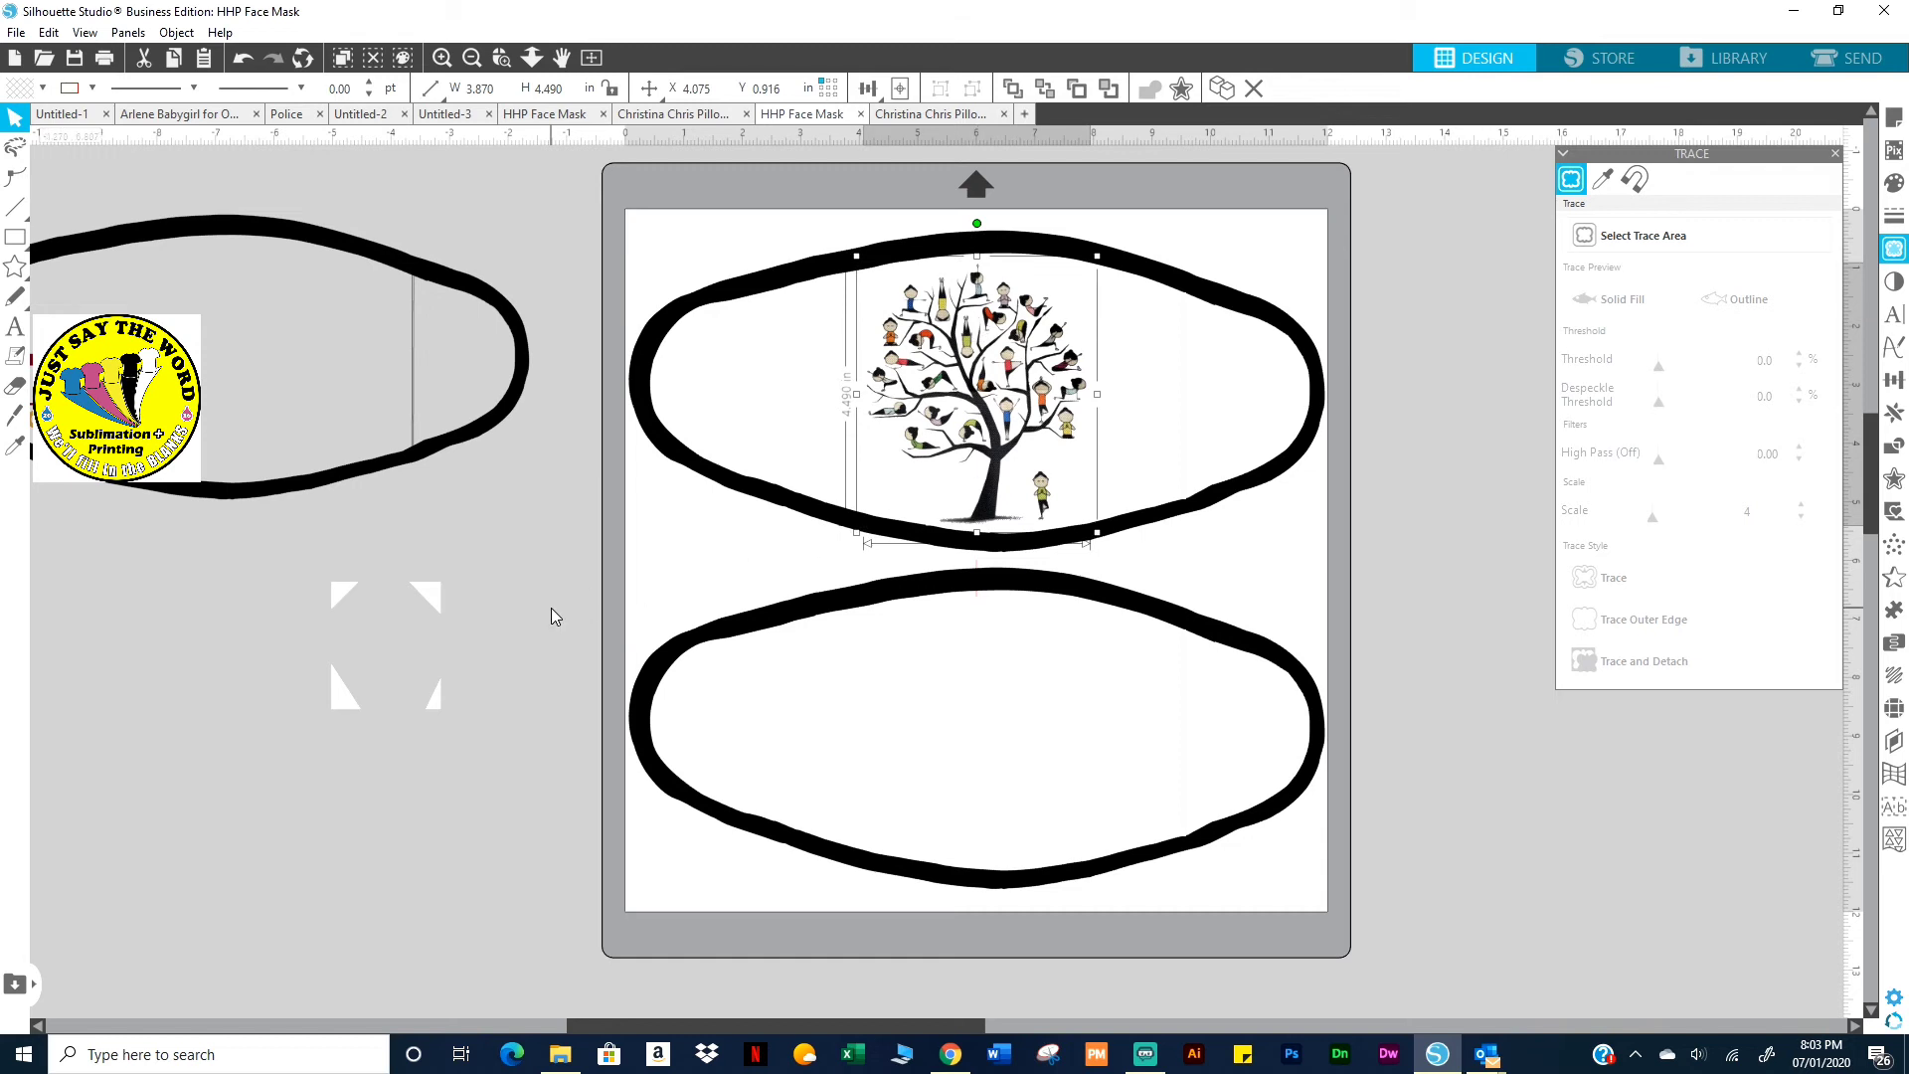
pyautogui.press('Down')
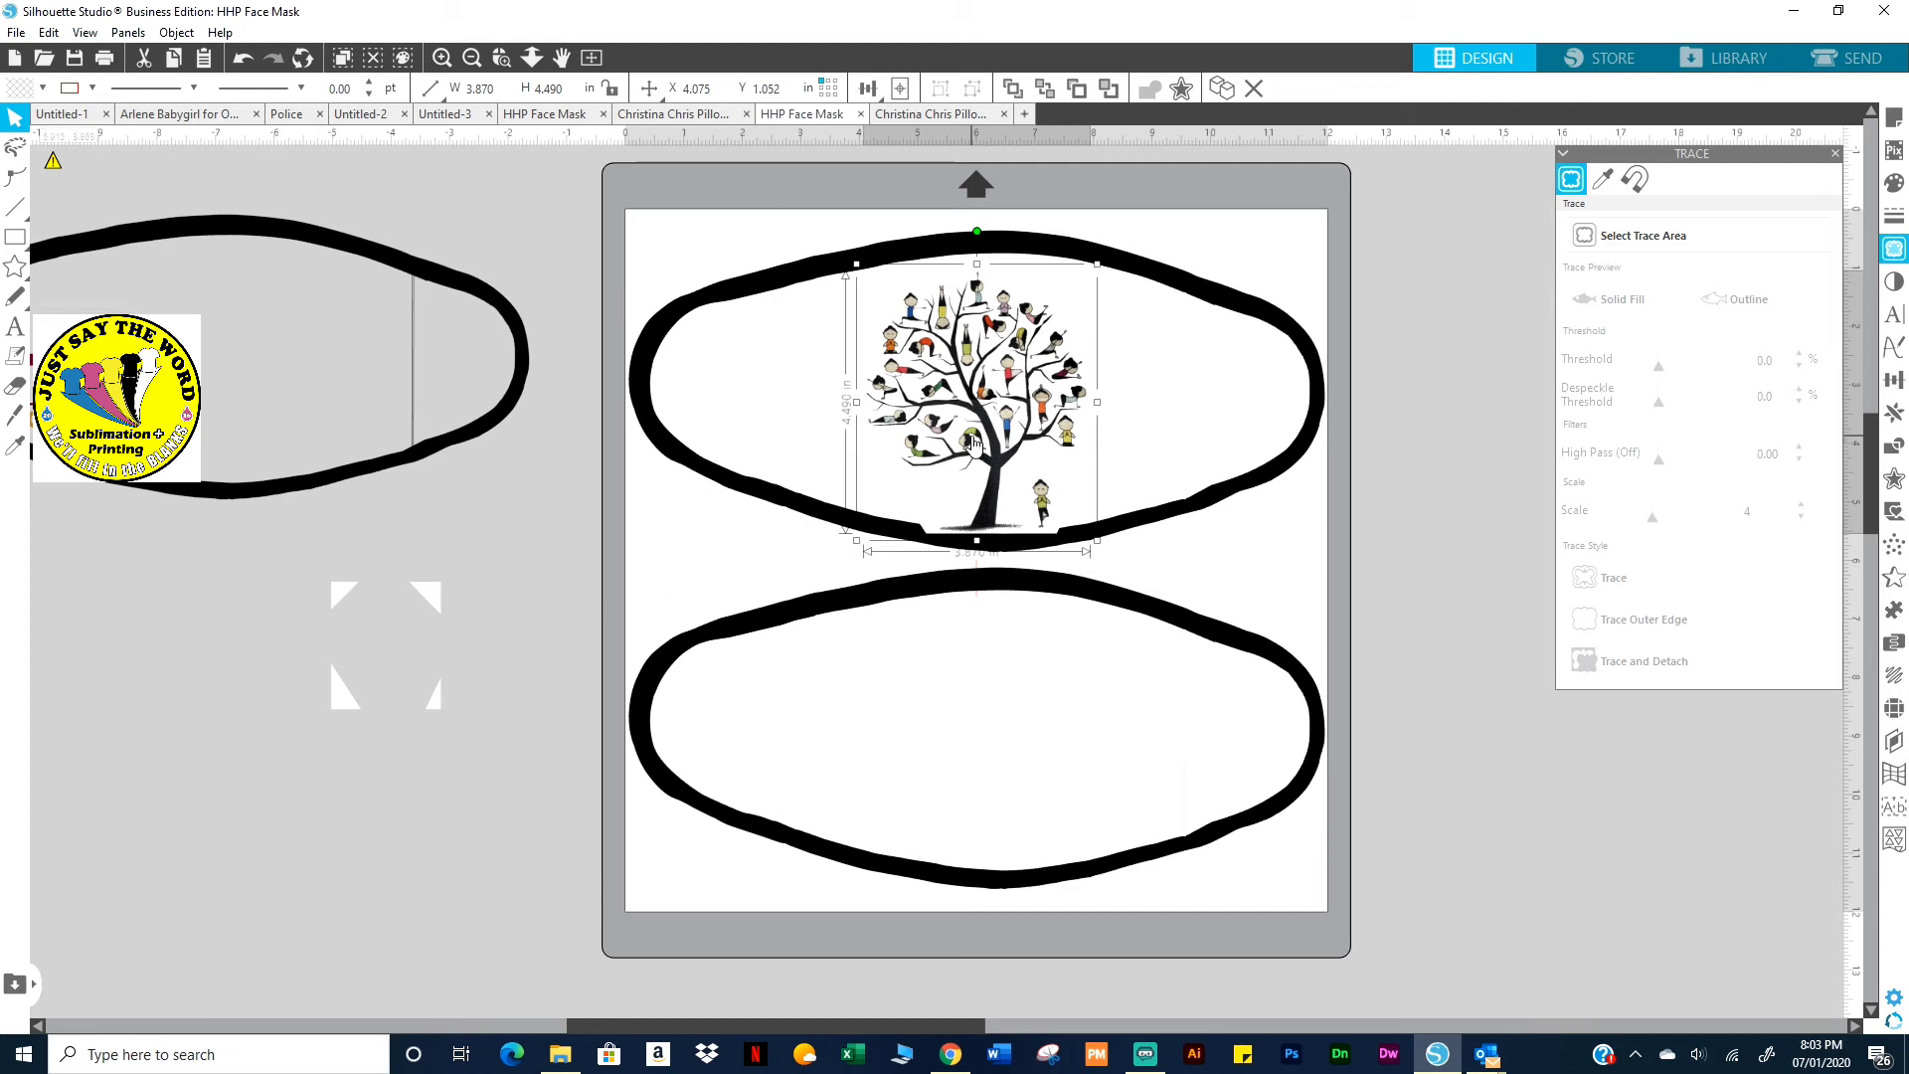
pyautogui.moveTo(975, 452); pyautogui.dragTo(974, 444)
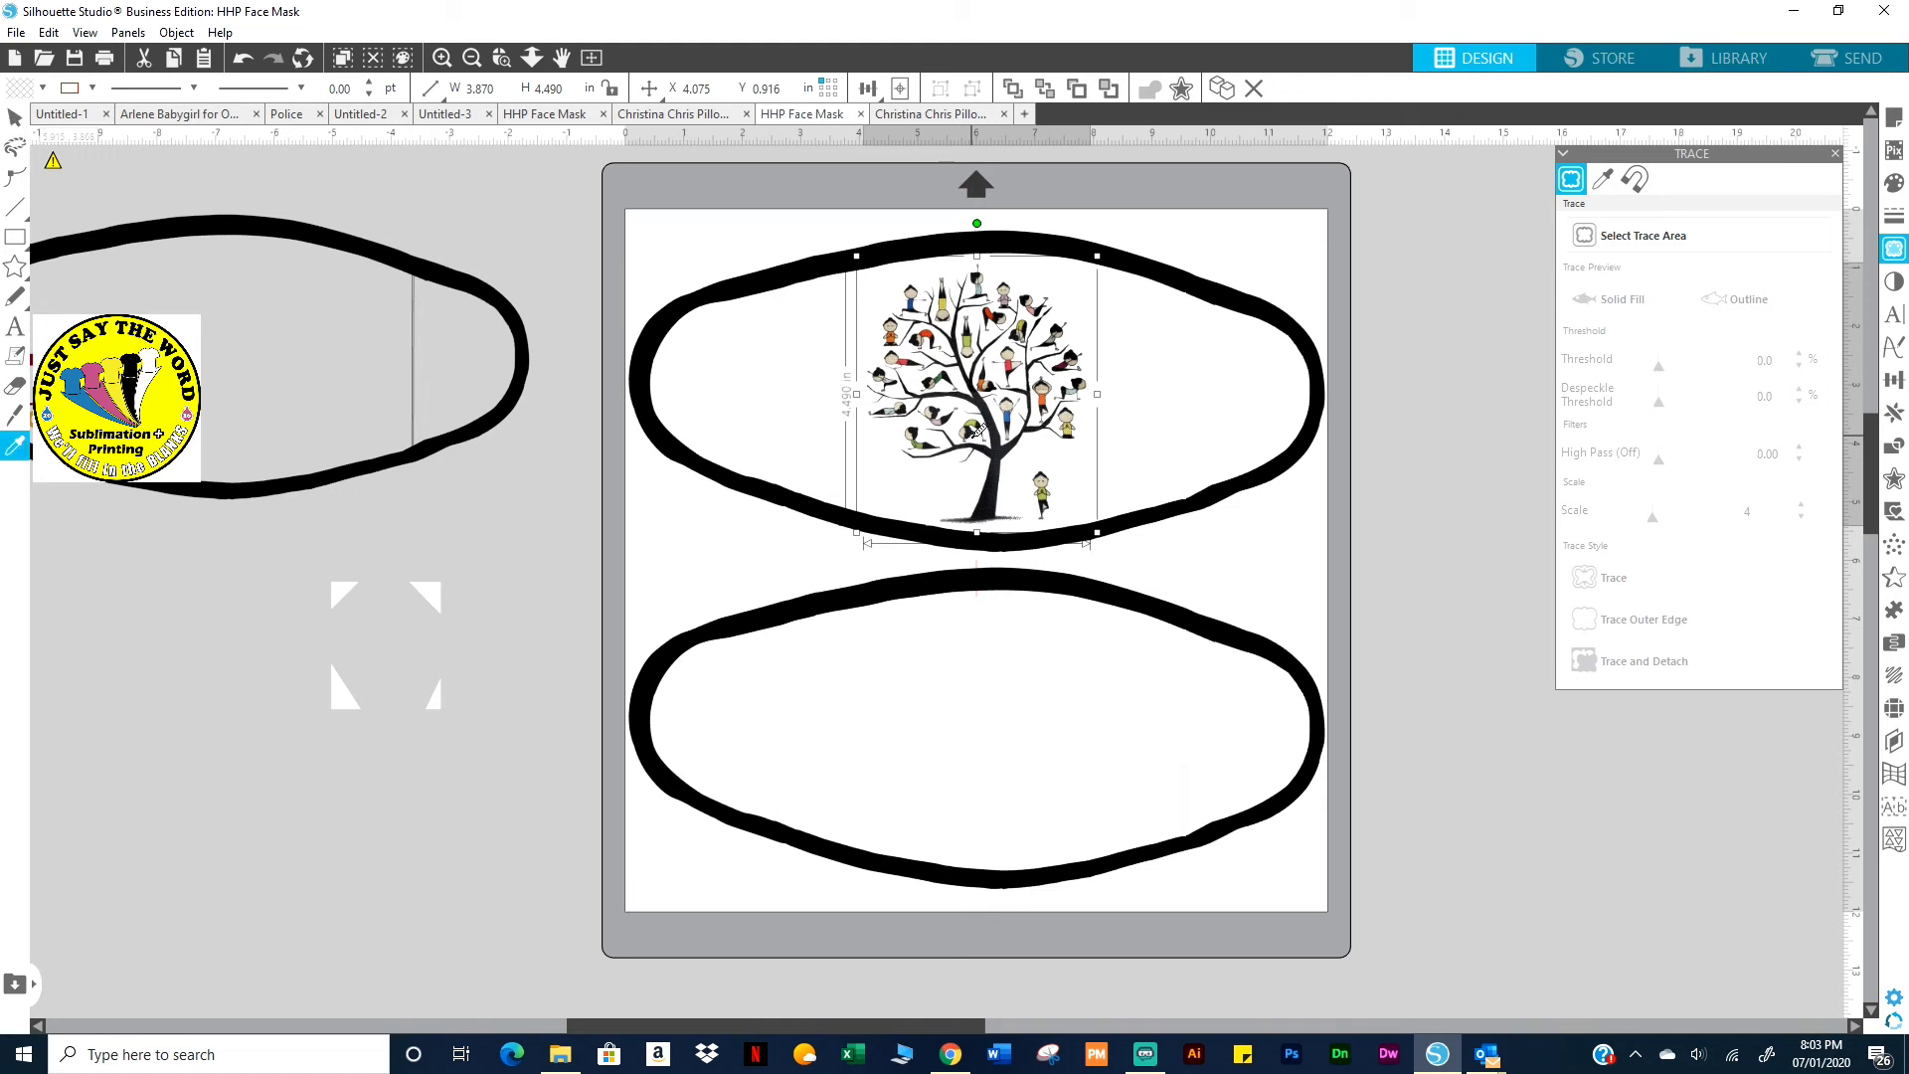
# Step: Duplicate the tree image directly below the original and shift the copy down until it sits centered inside the lower mask outline
pyautogui.hotkey('ctrl', 'Down')
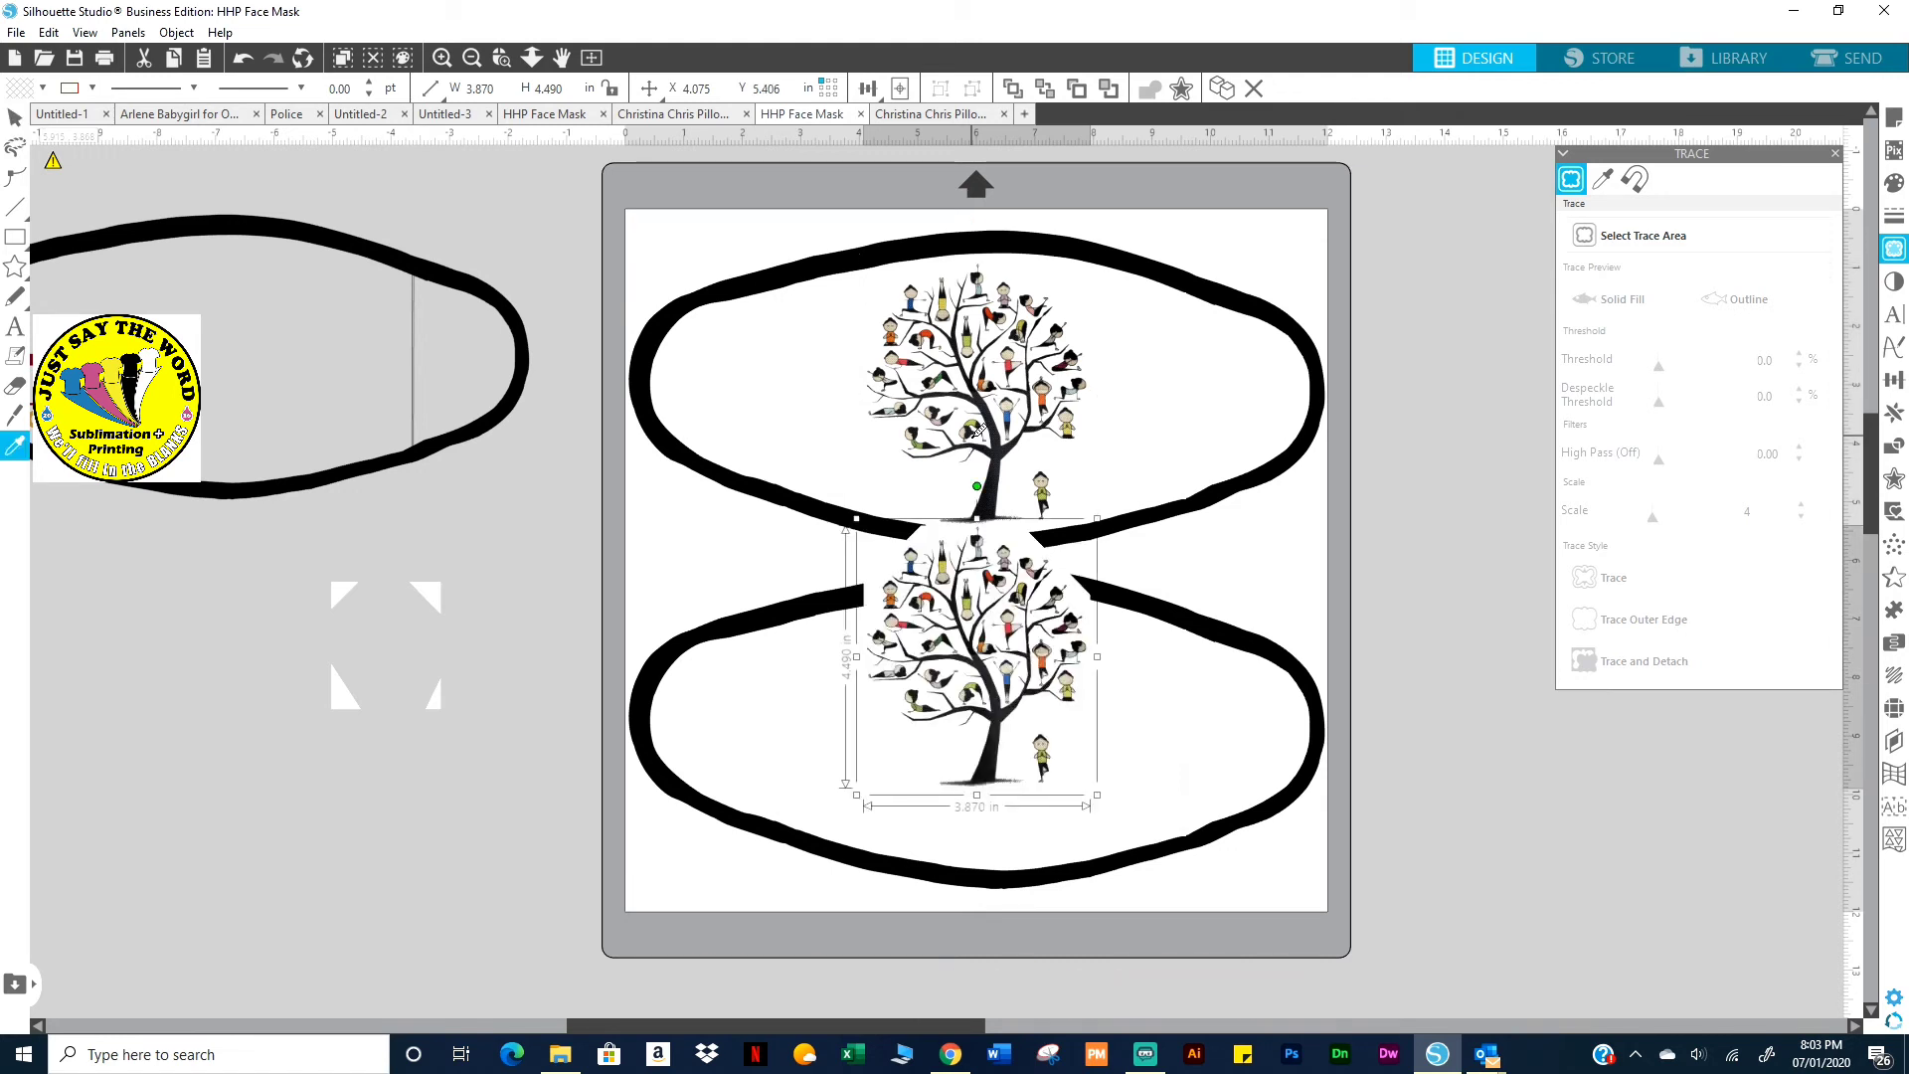
pyautogui.press('Down')
pyautogui.press('Down')
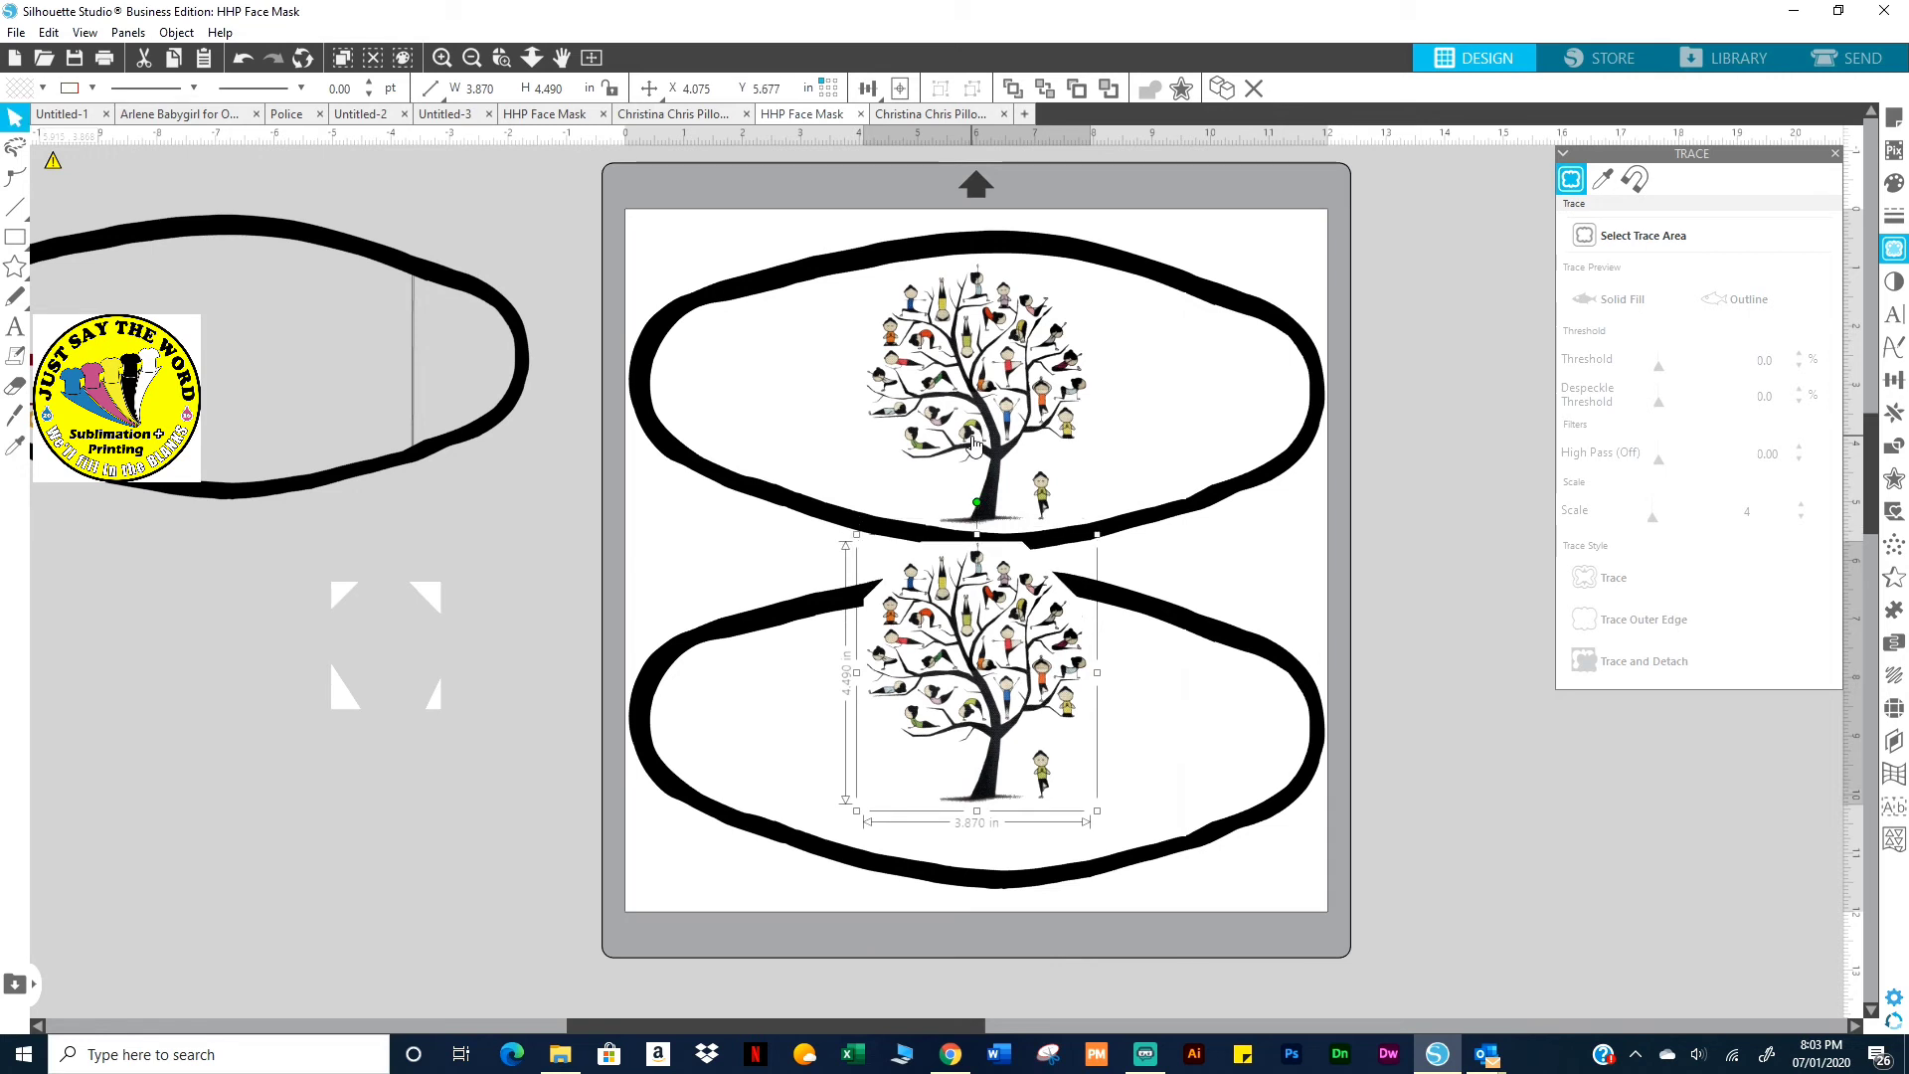
pyautogui.press('Down')
pyautogui.press('Down')
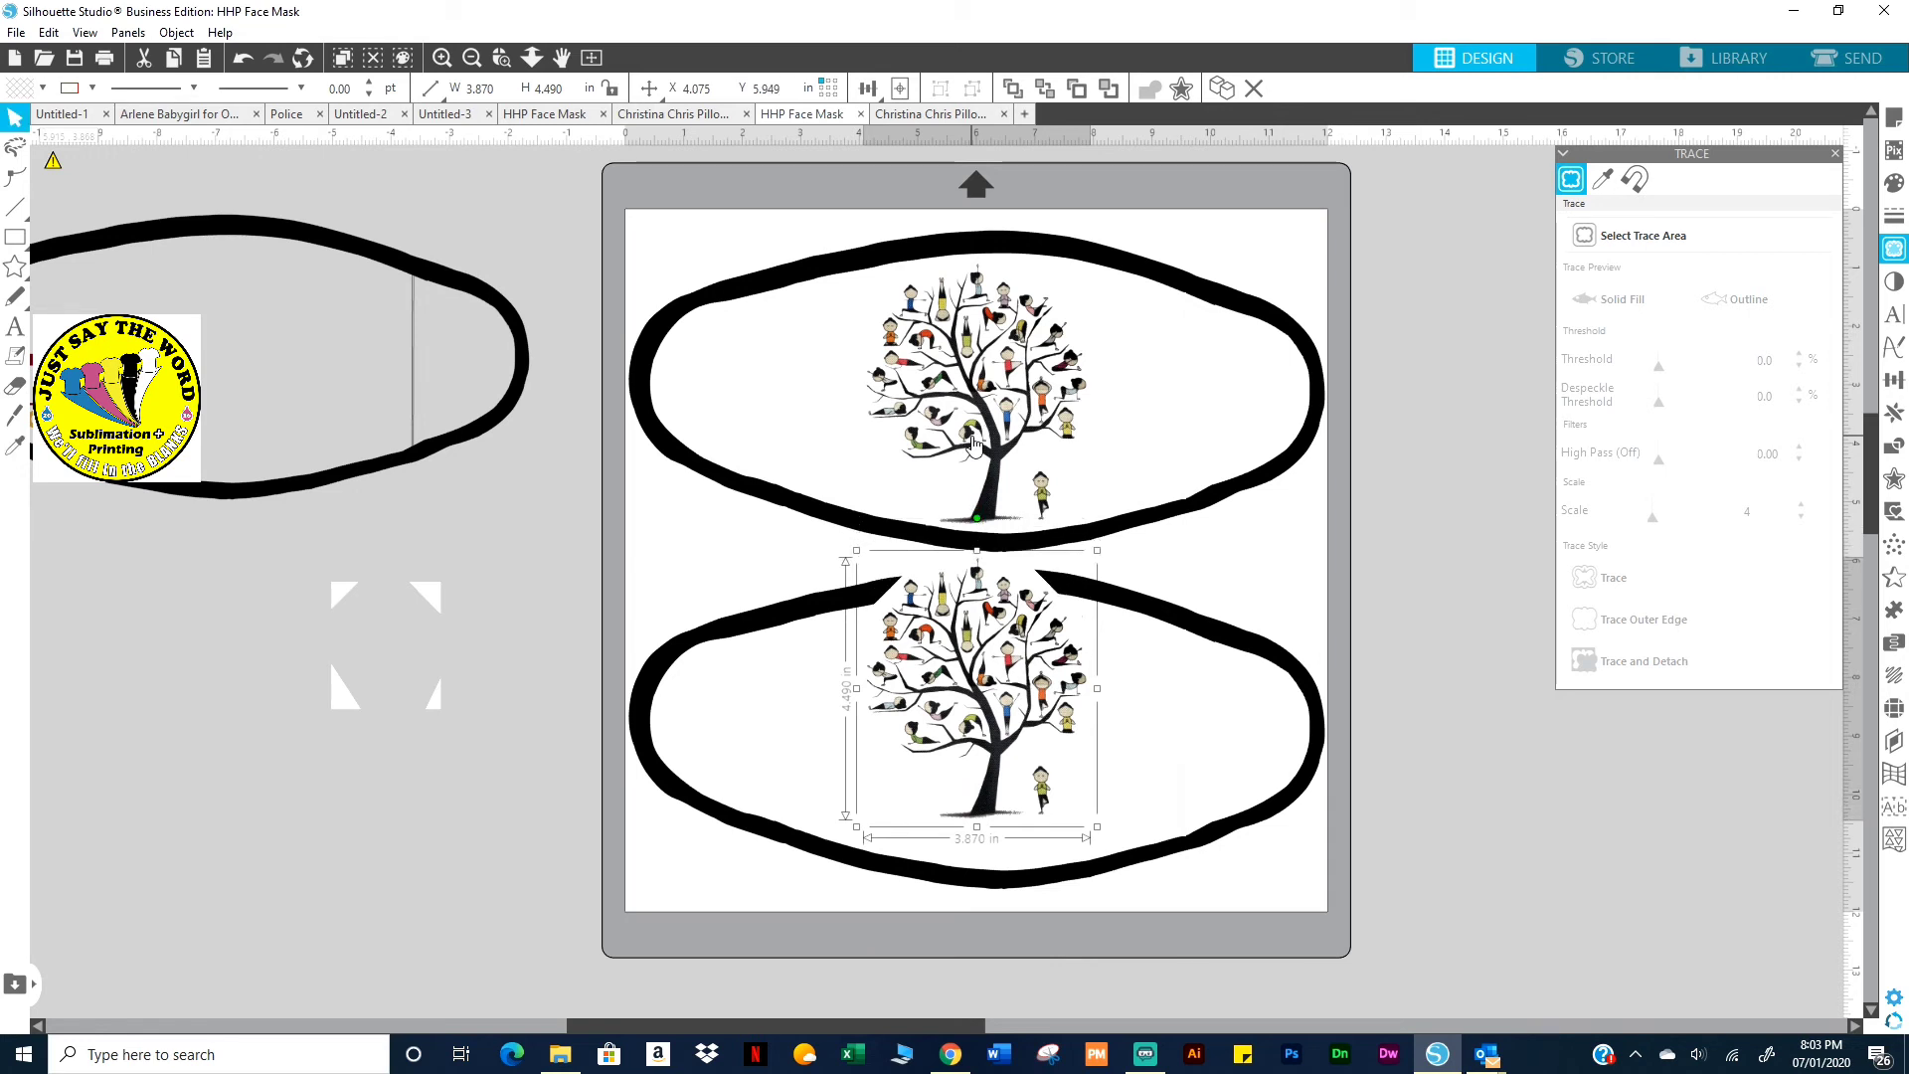
pyautogui.press('Down')
pyautogui.press('Down')
pyautogui.press('Down')
pyautogui.press('Down')
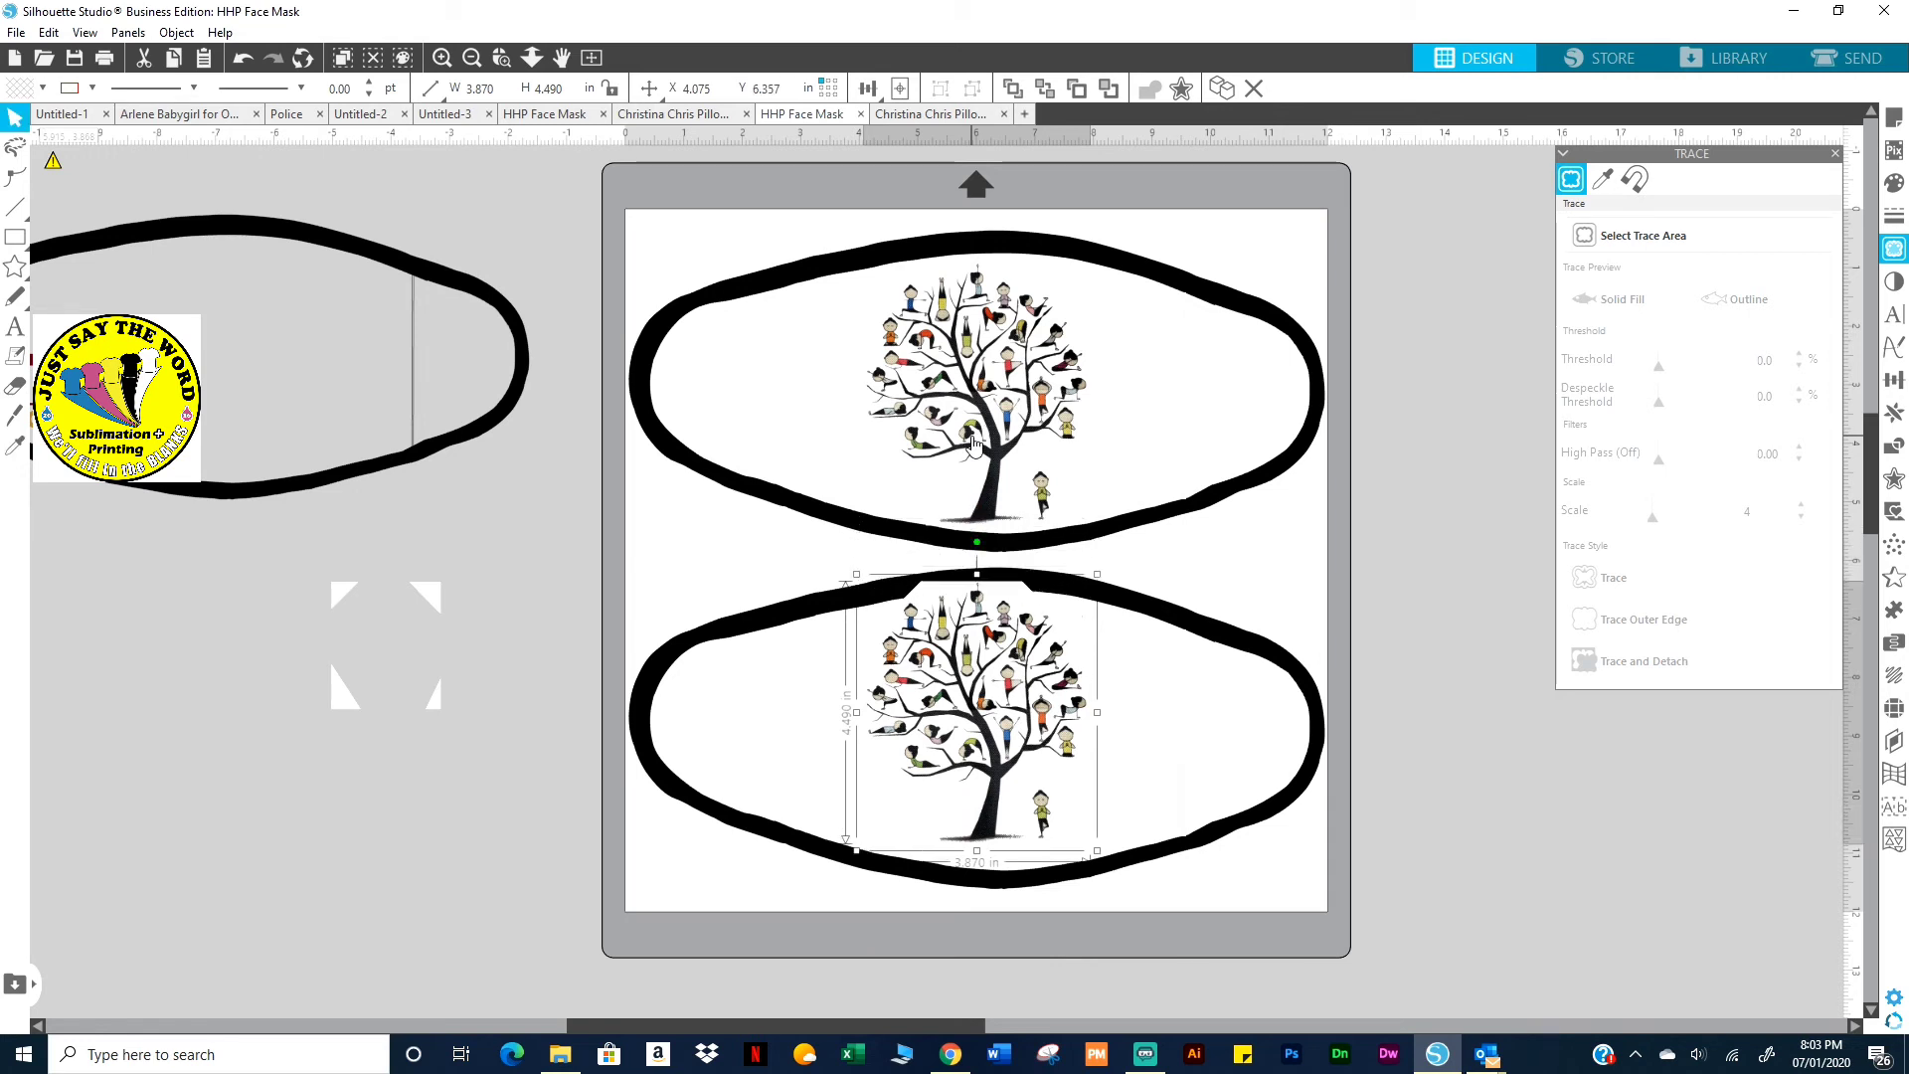
pyautogui.press('Down')
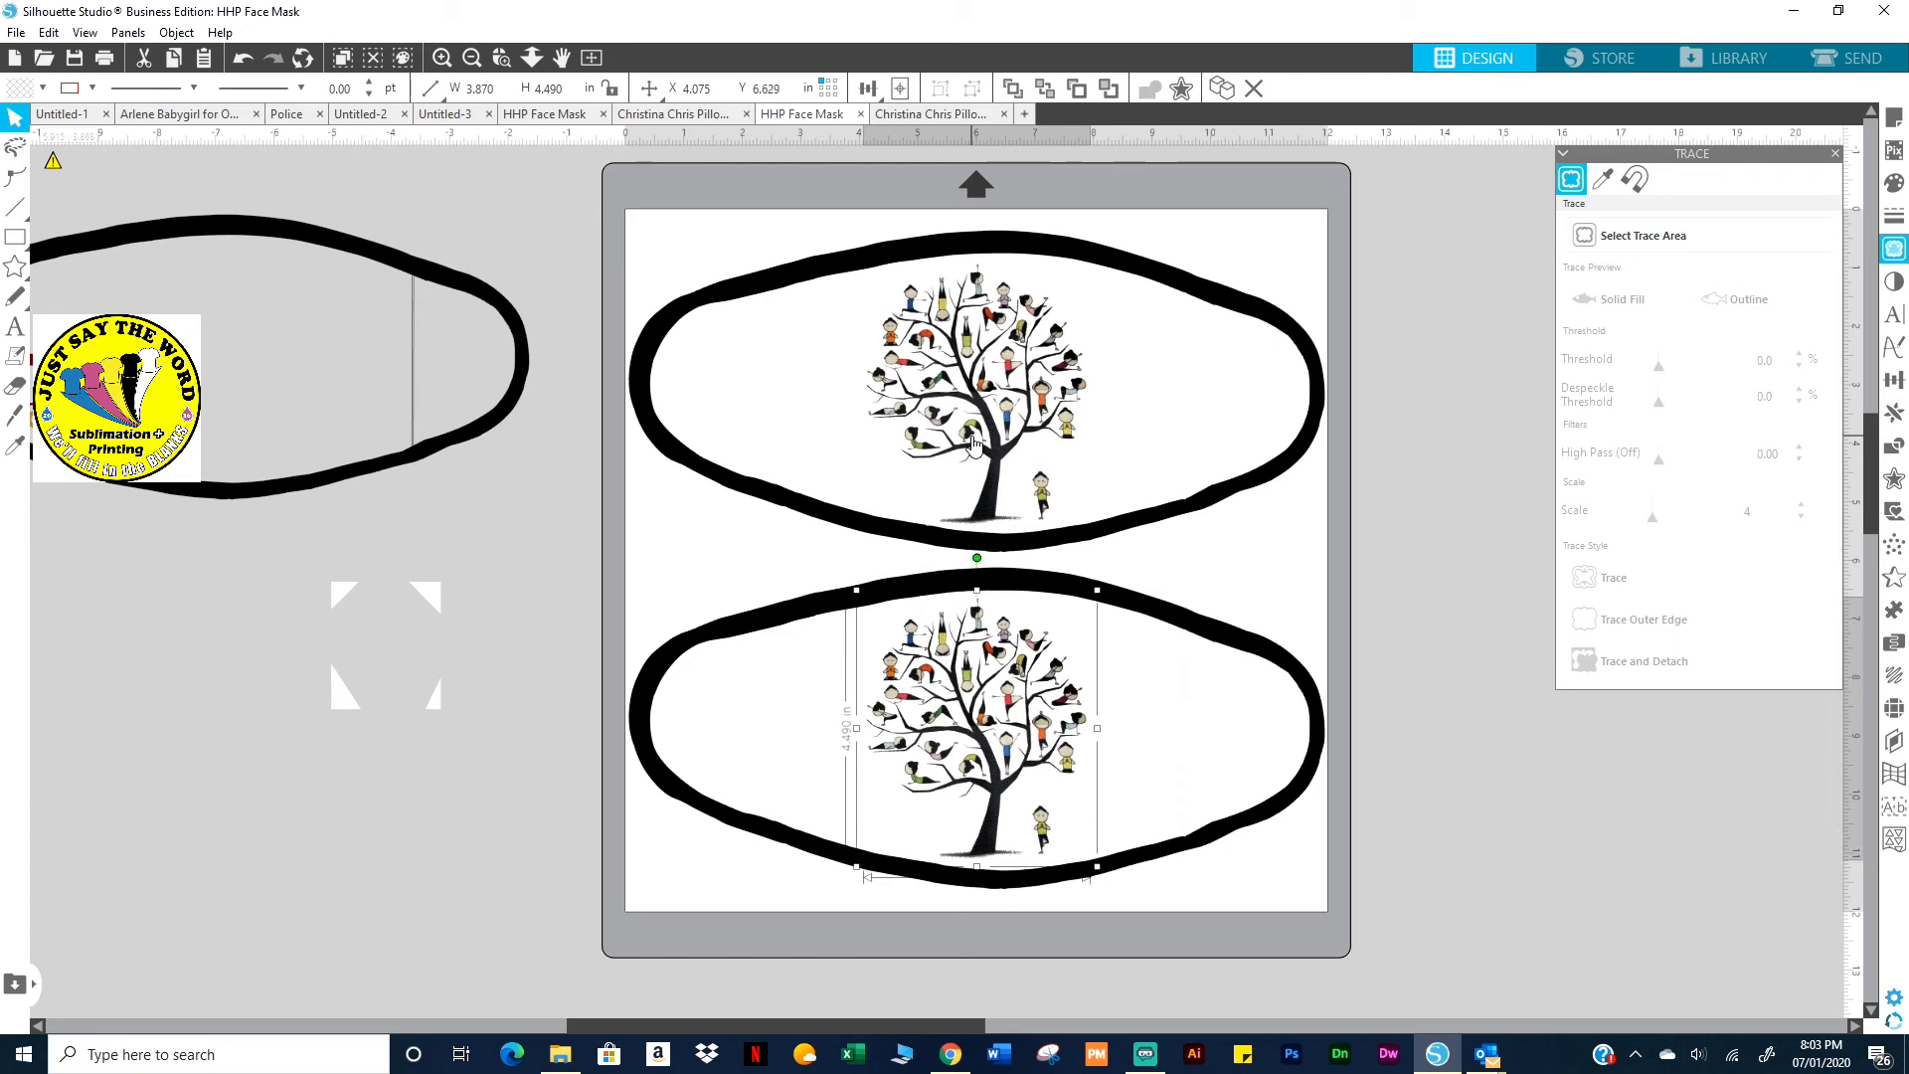
pyautogui.press('Down')
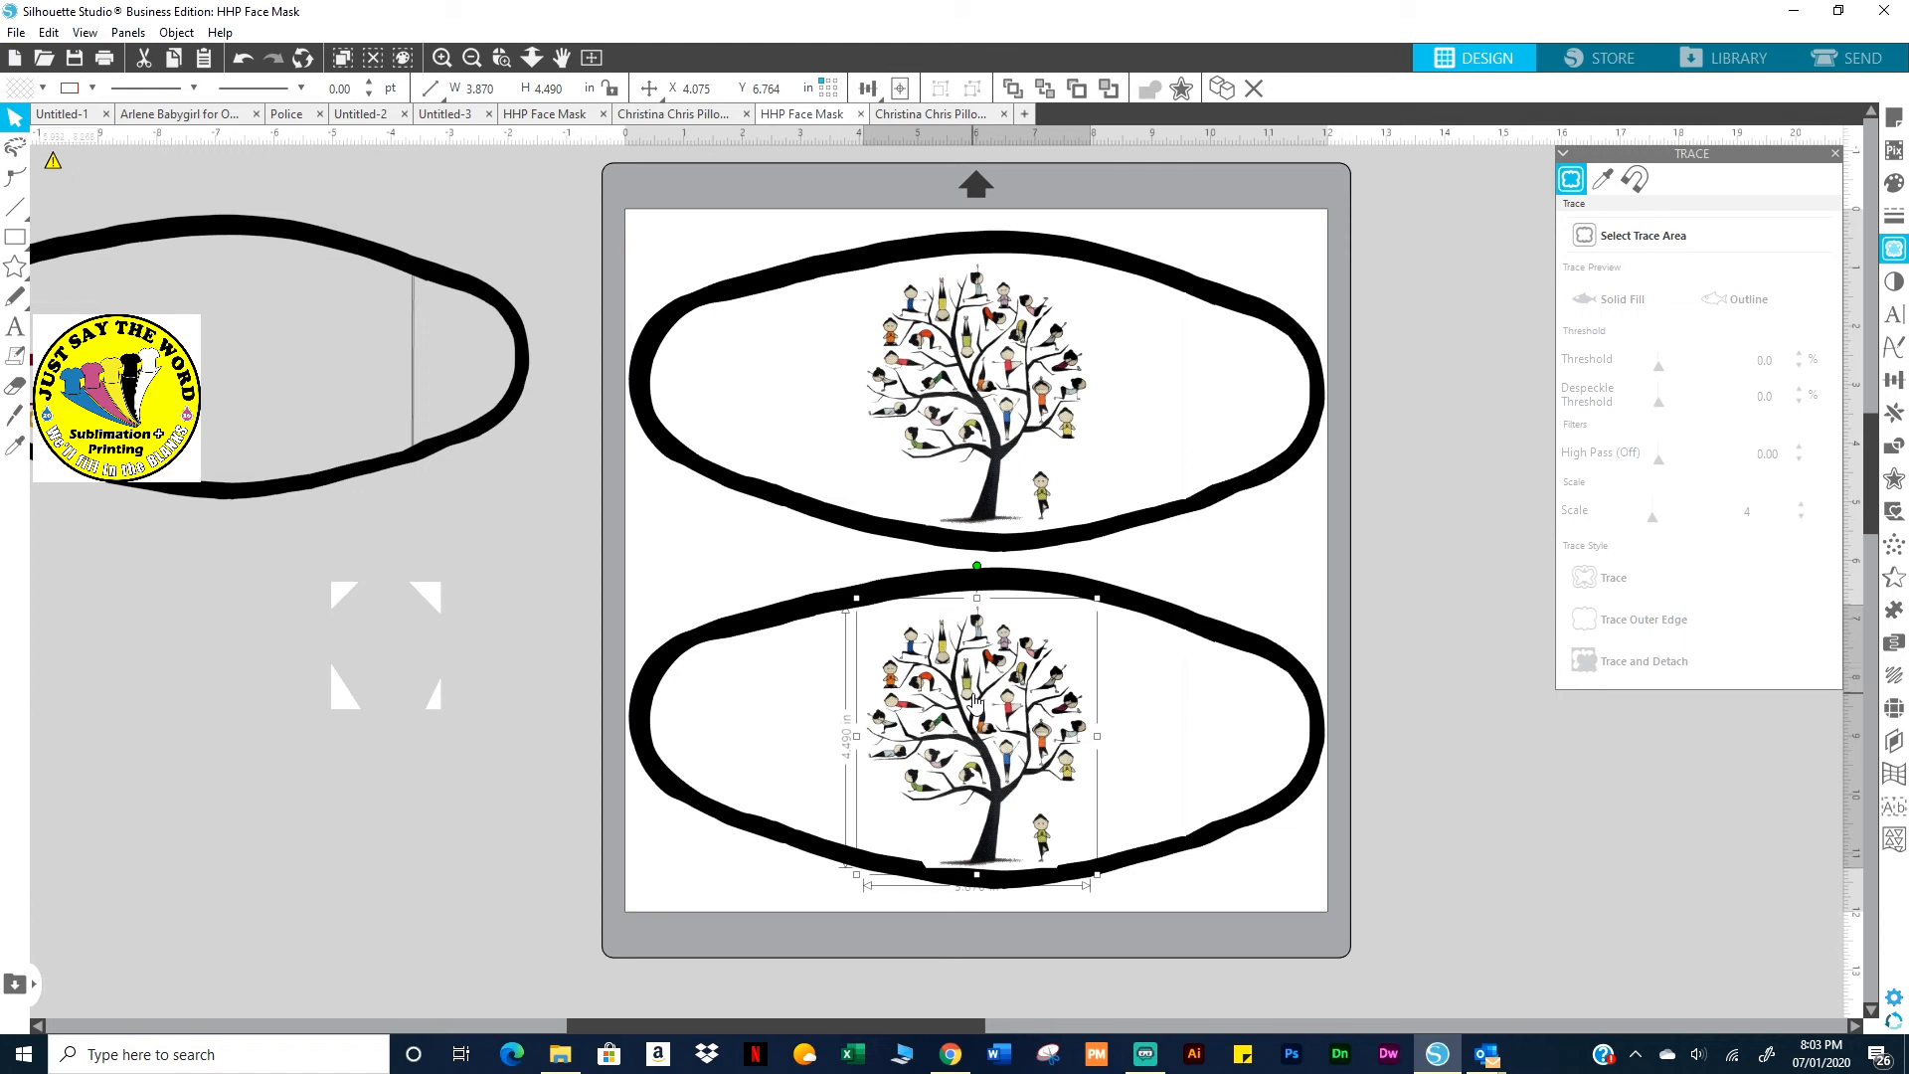
pyautogui.moveTo(974, 699); pyautogui.dragTo(975, 693)
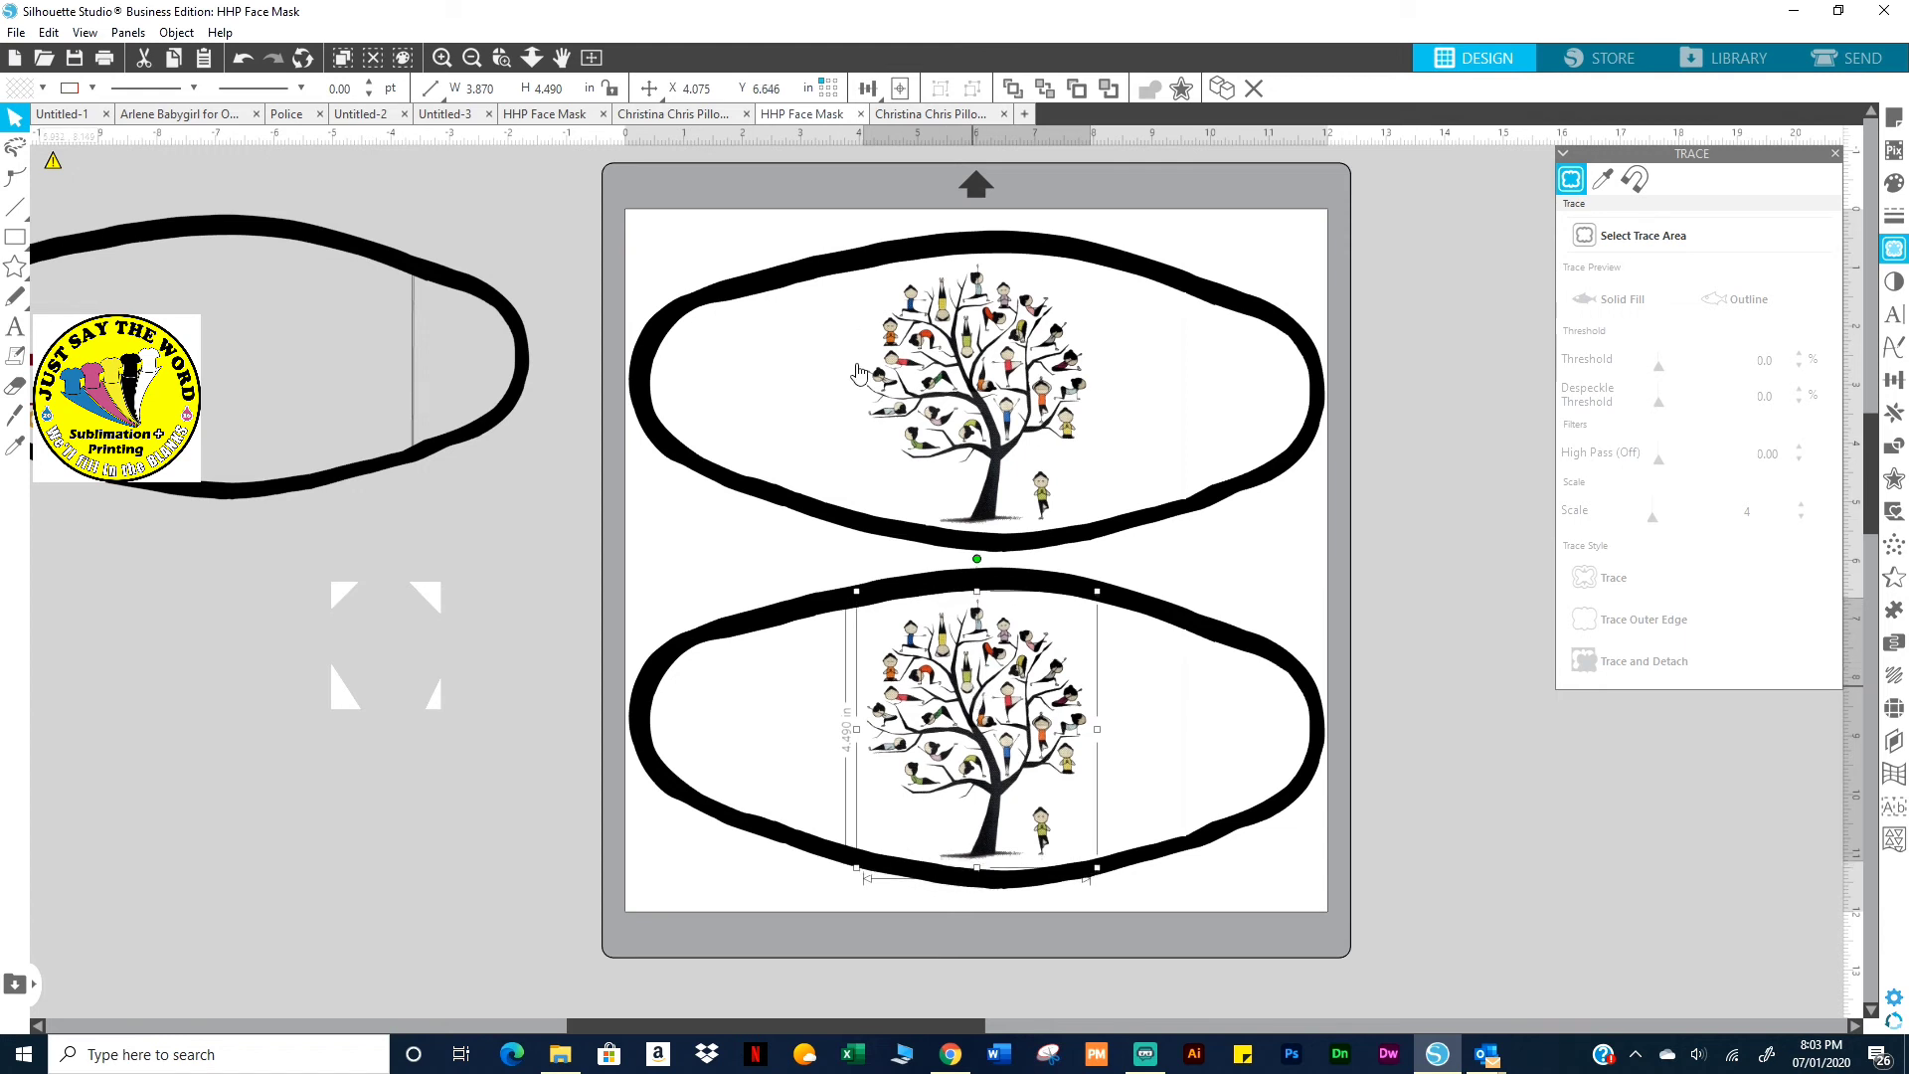
# Step: Delete the four leftover white corner pieces lying beside the page
pyautogui.moveTo(303, 588); pyautogui.dragTo(461, 744)
pyautogui.press('Delete')
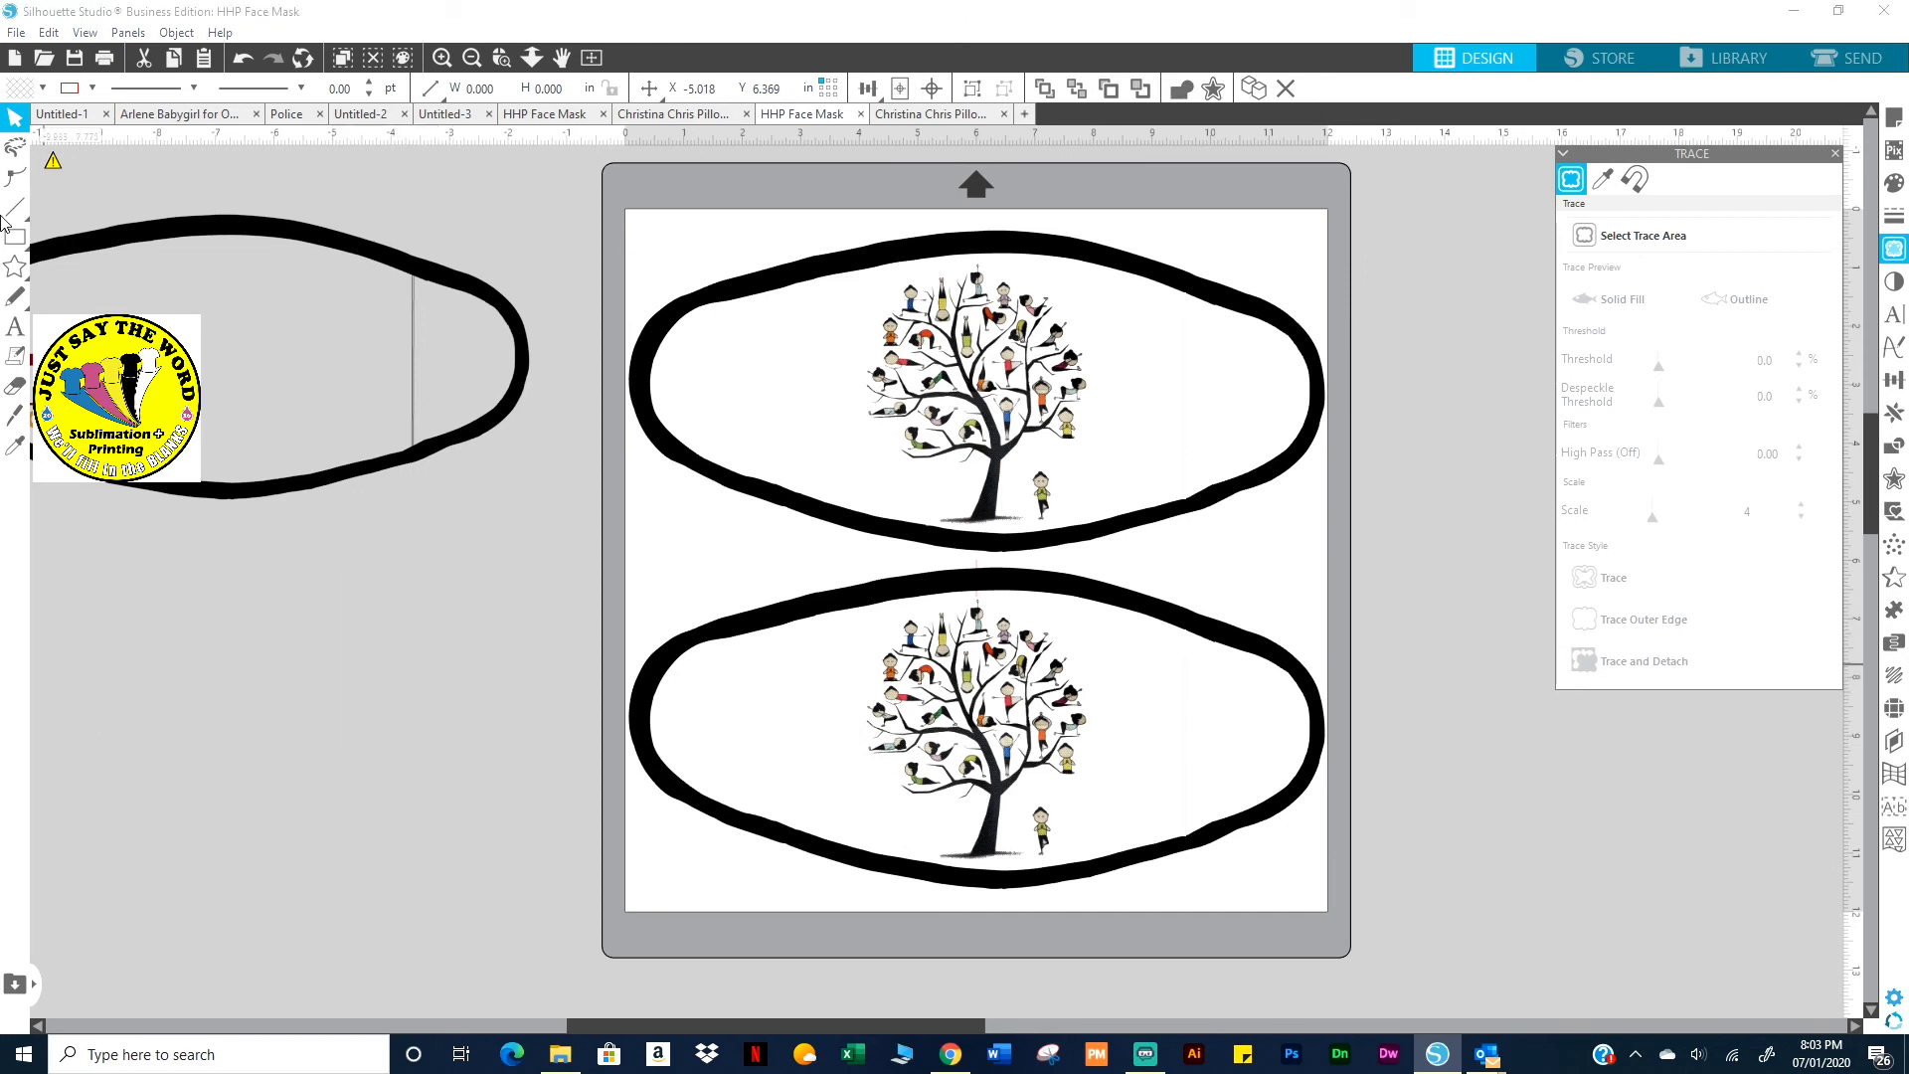
# Step: Add the text "1" at the left end of the upper mask, beside the tree
pyautogui.click(15, 326)
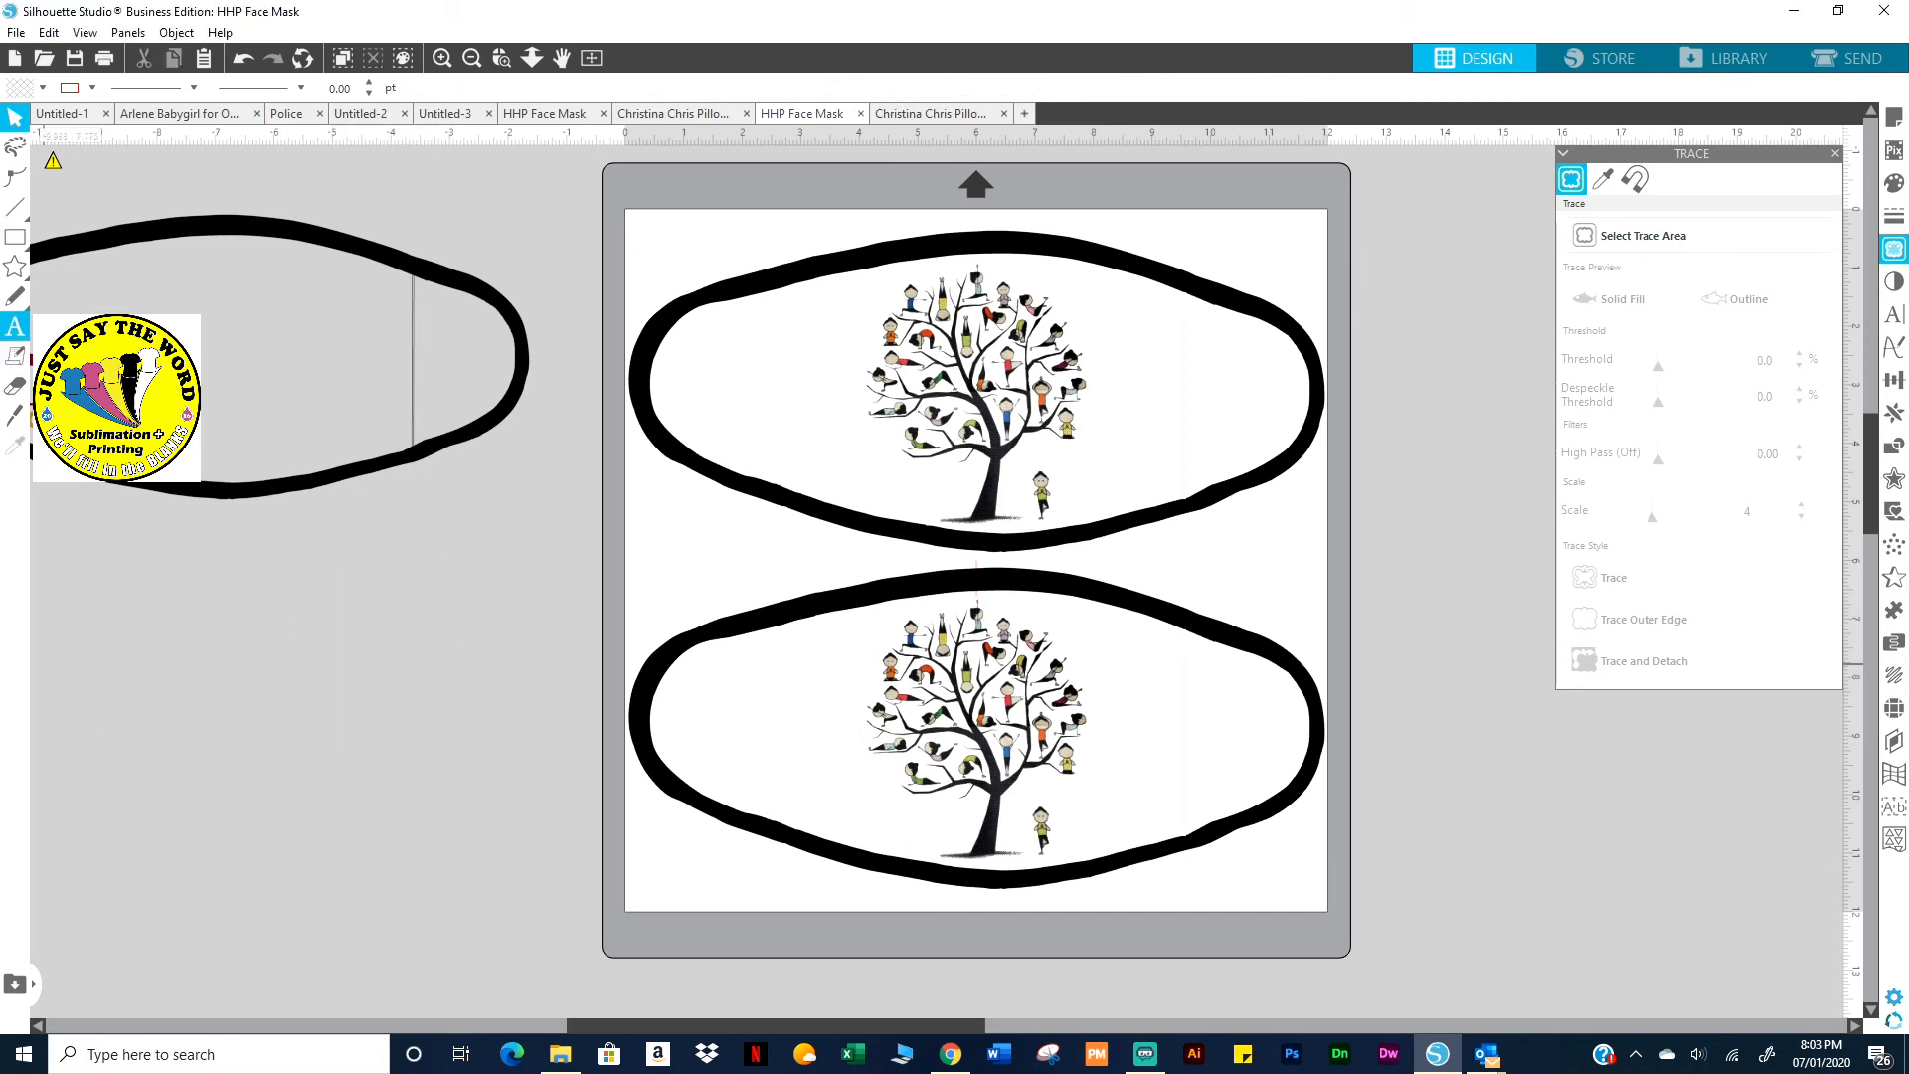
pyautogui.click(696, 381)
pyautogui.write('1')
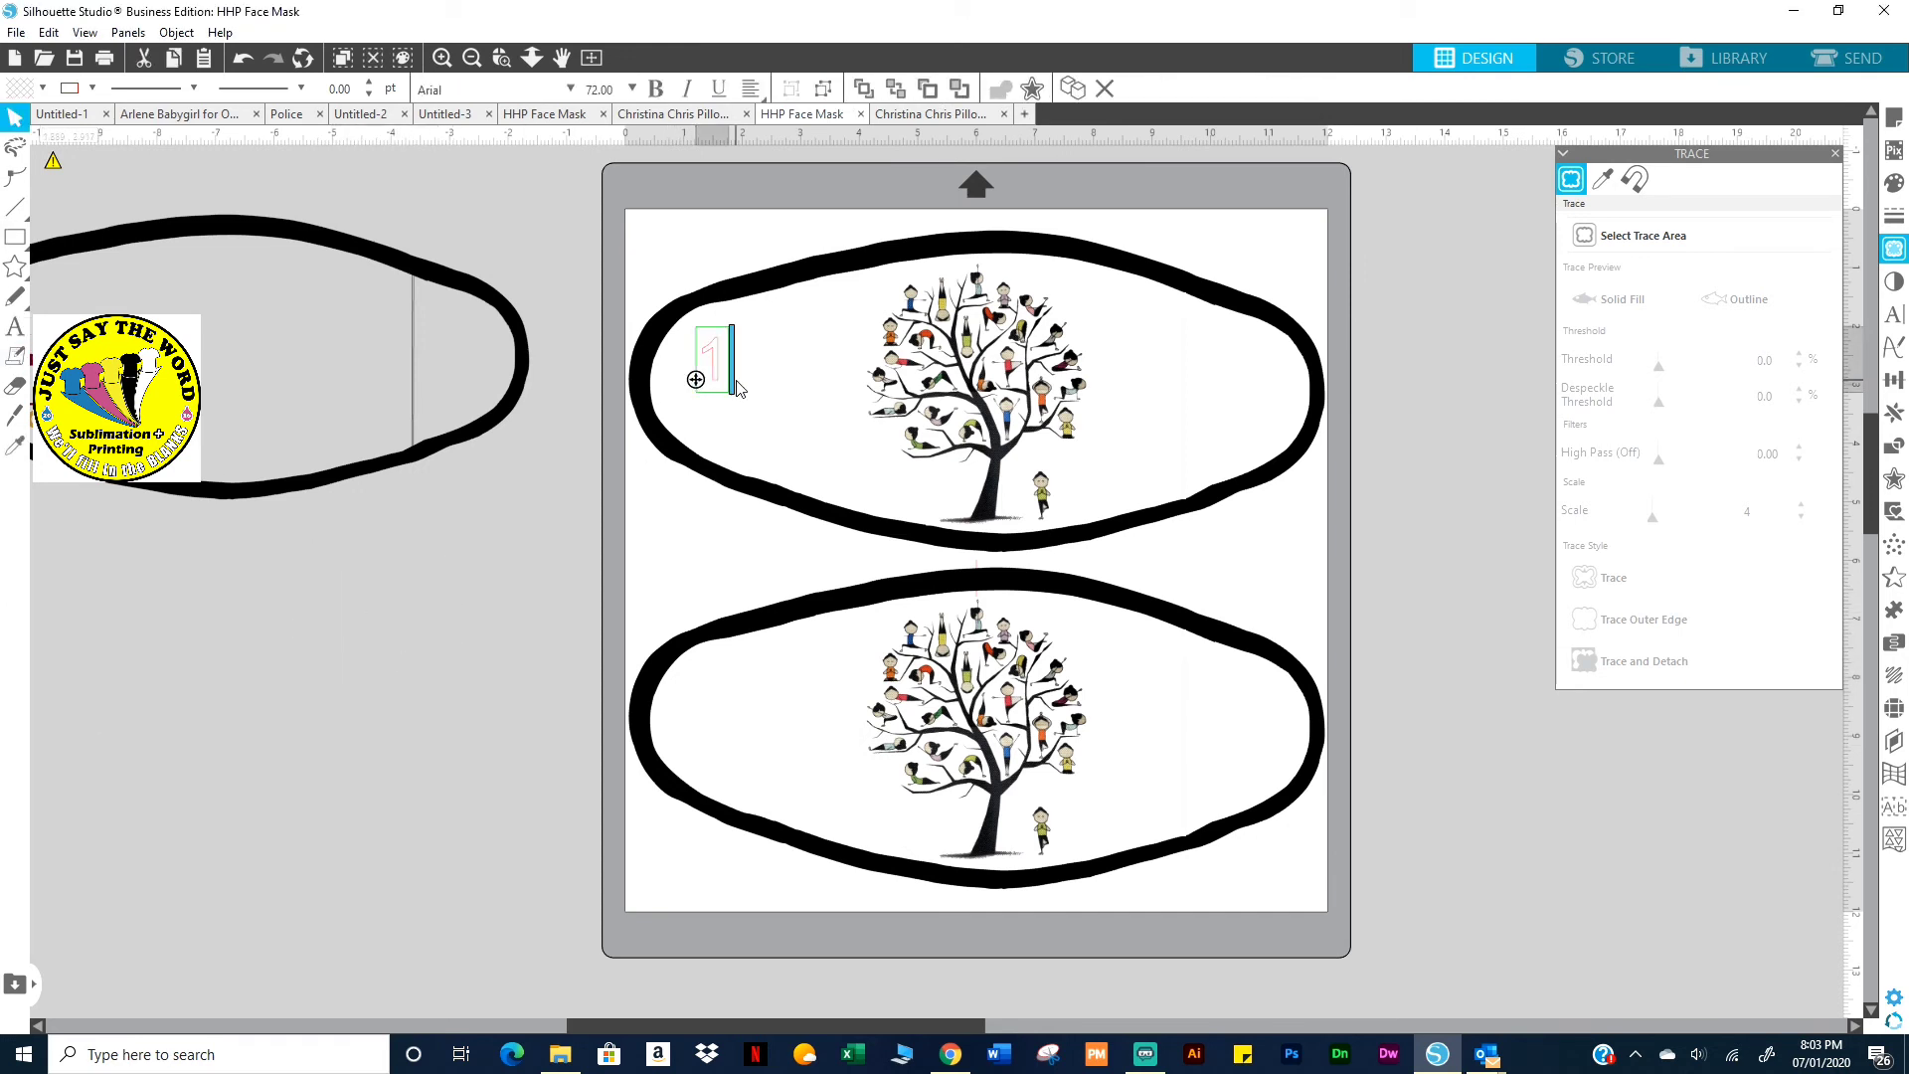
pyautogui.click(567, 483)
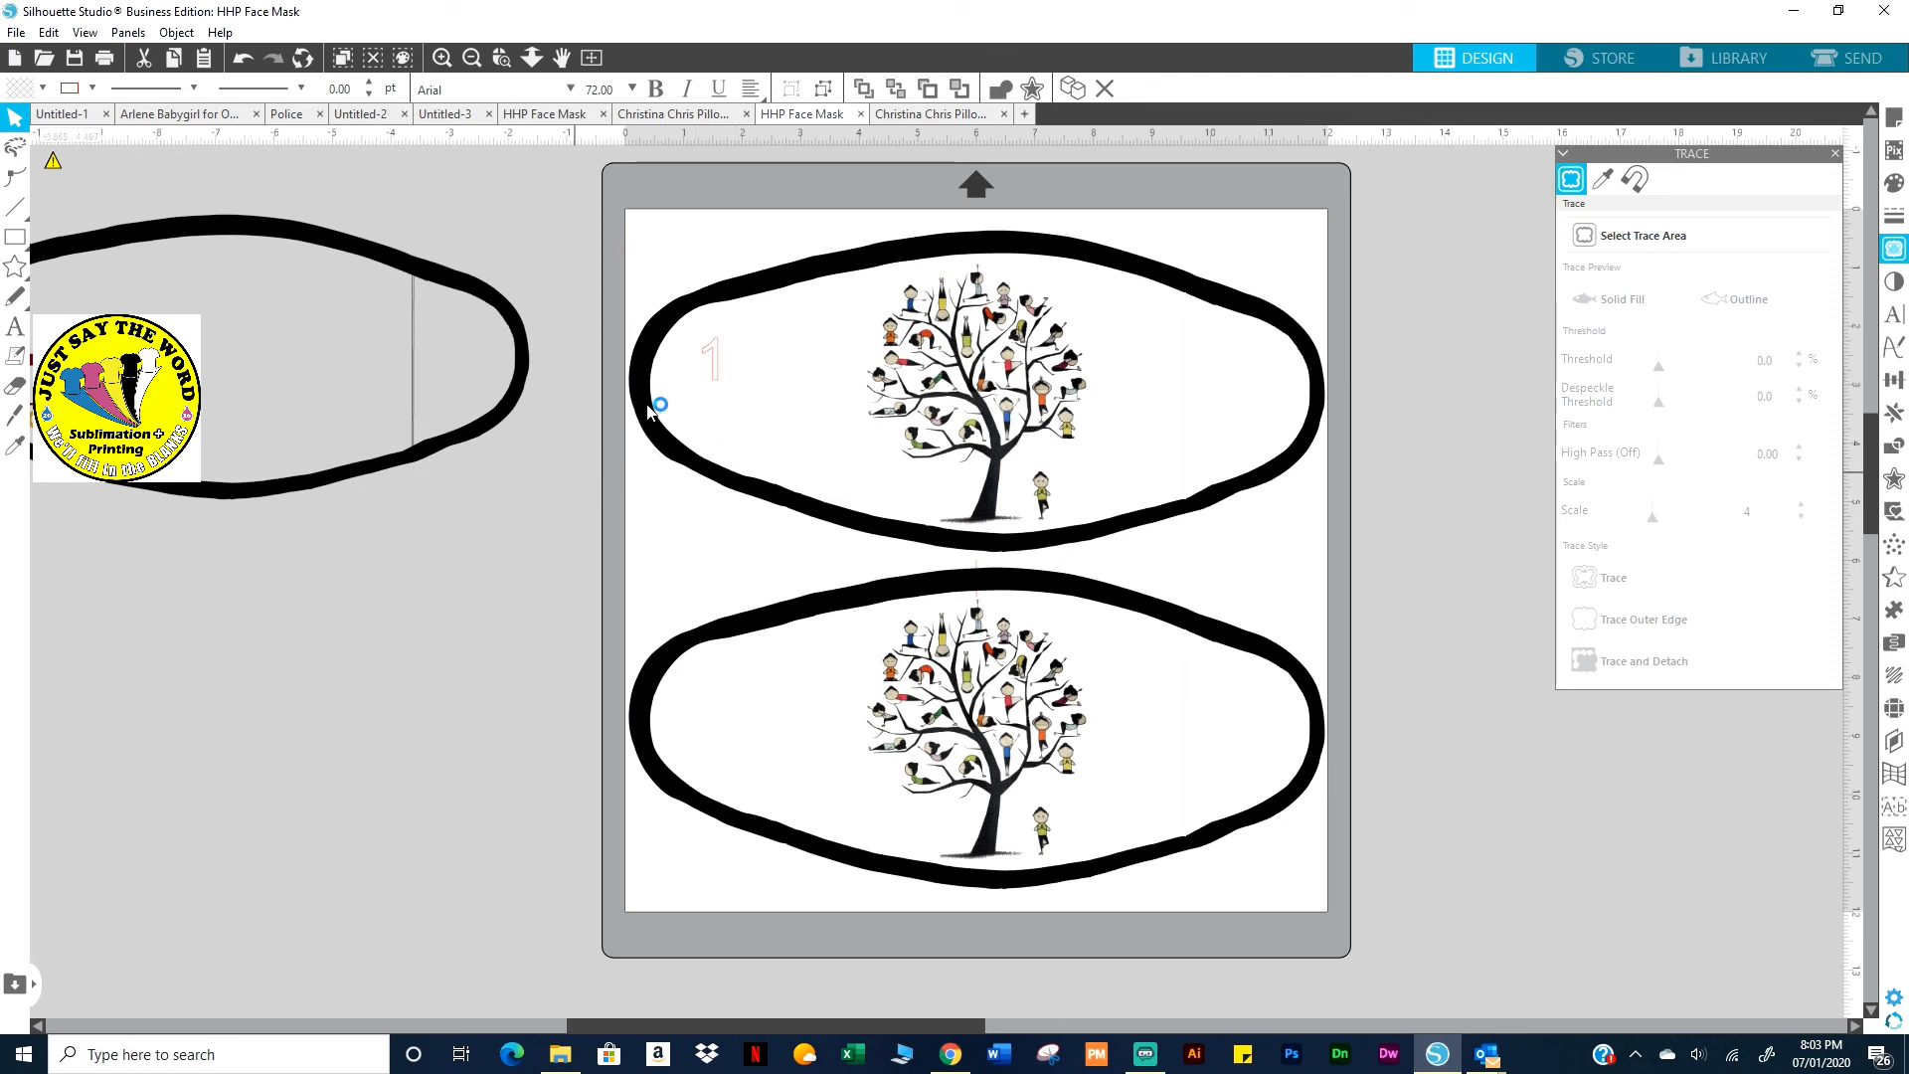
# Step: Enlarge the number 1 to about 109 pt and fill it with red
pyautogui.click(716, 382)
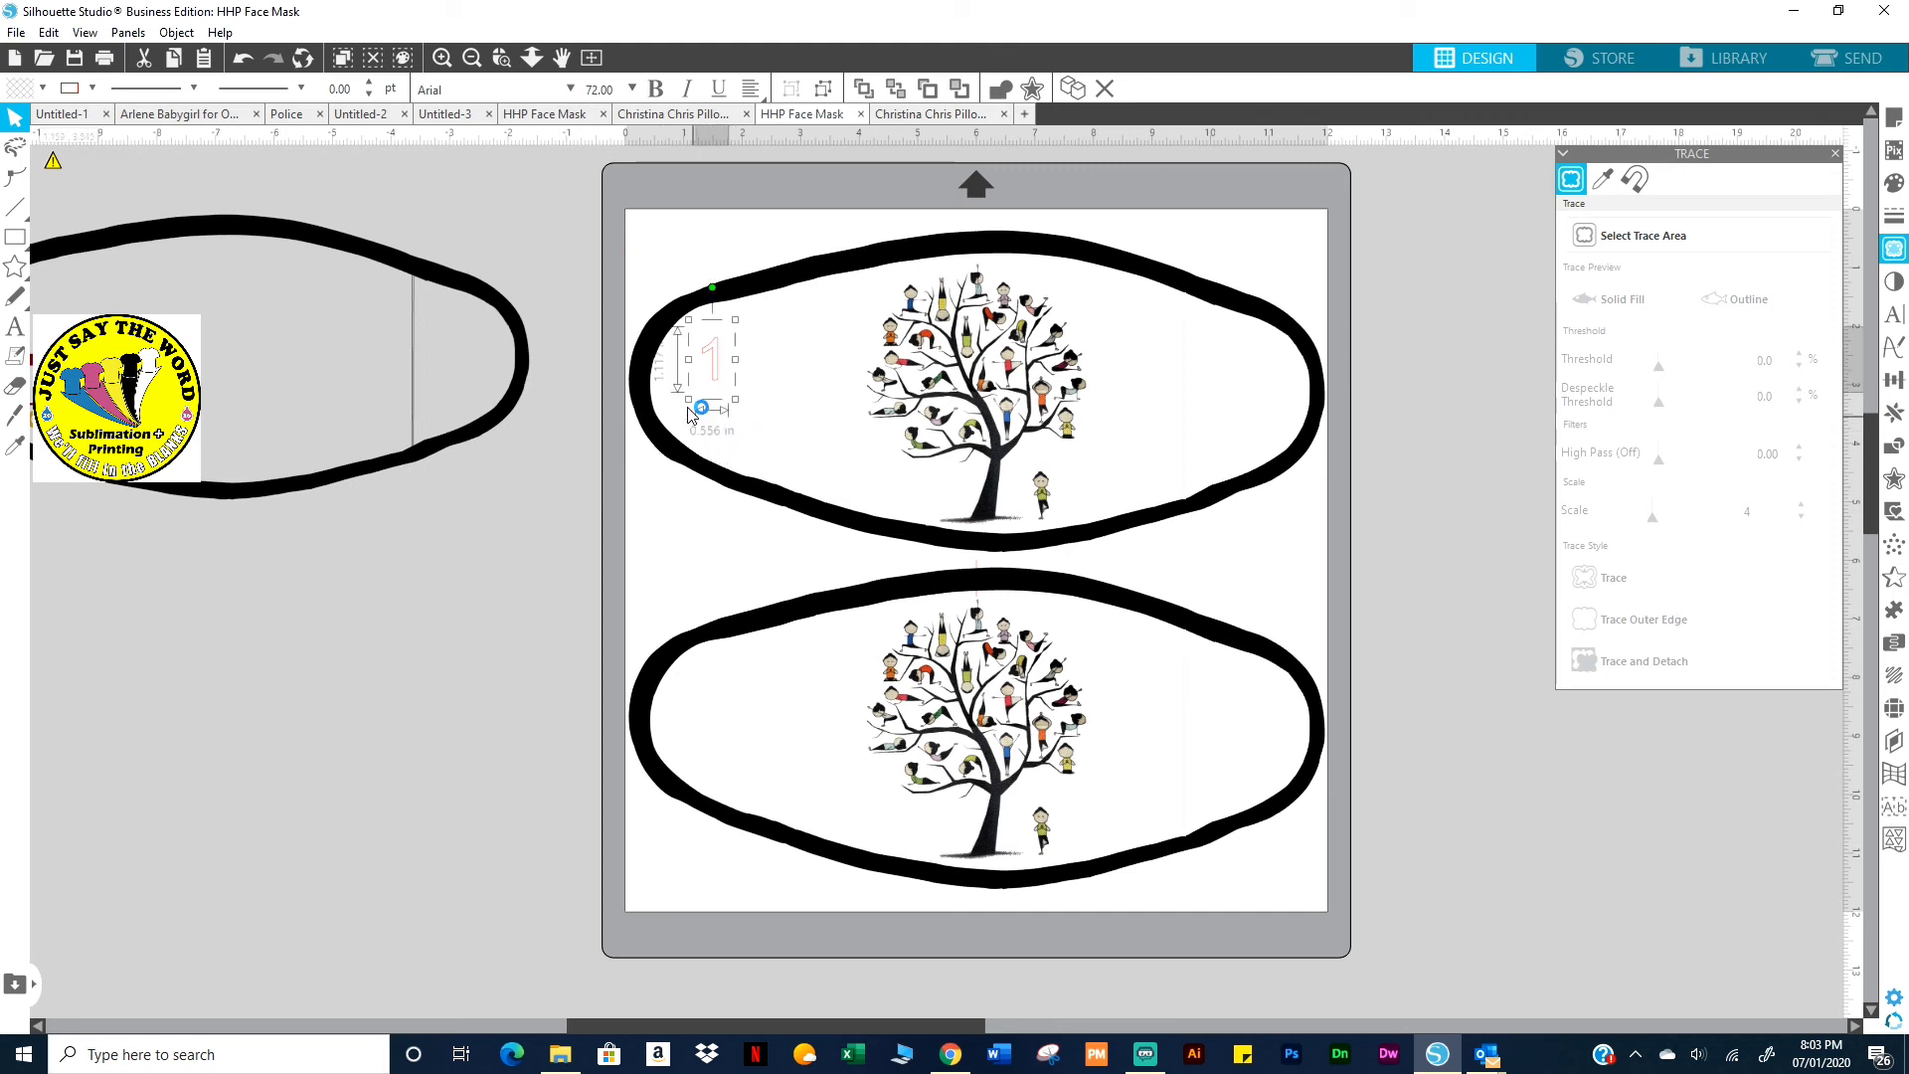
pyautogui.moveTo(688, 403)
pyautogui.mouseDown()
pyautogui.moveTo(672, 434)
pyautogui.moveTo(719, 400)
pyautogui.mouseUp()
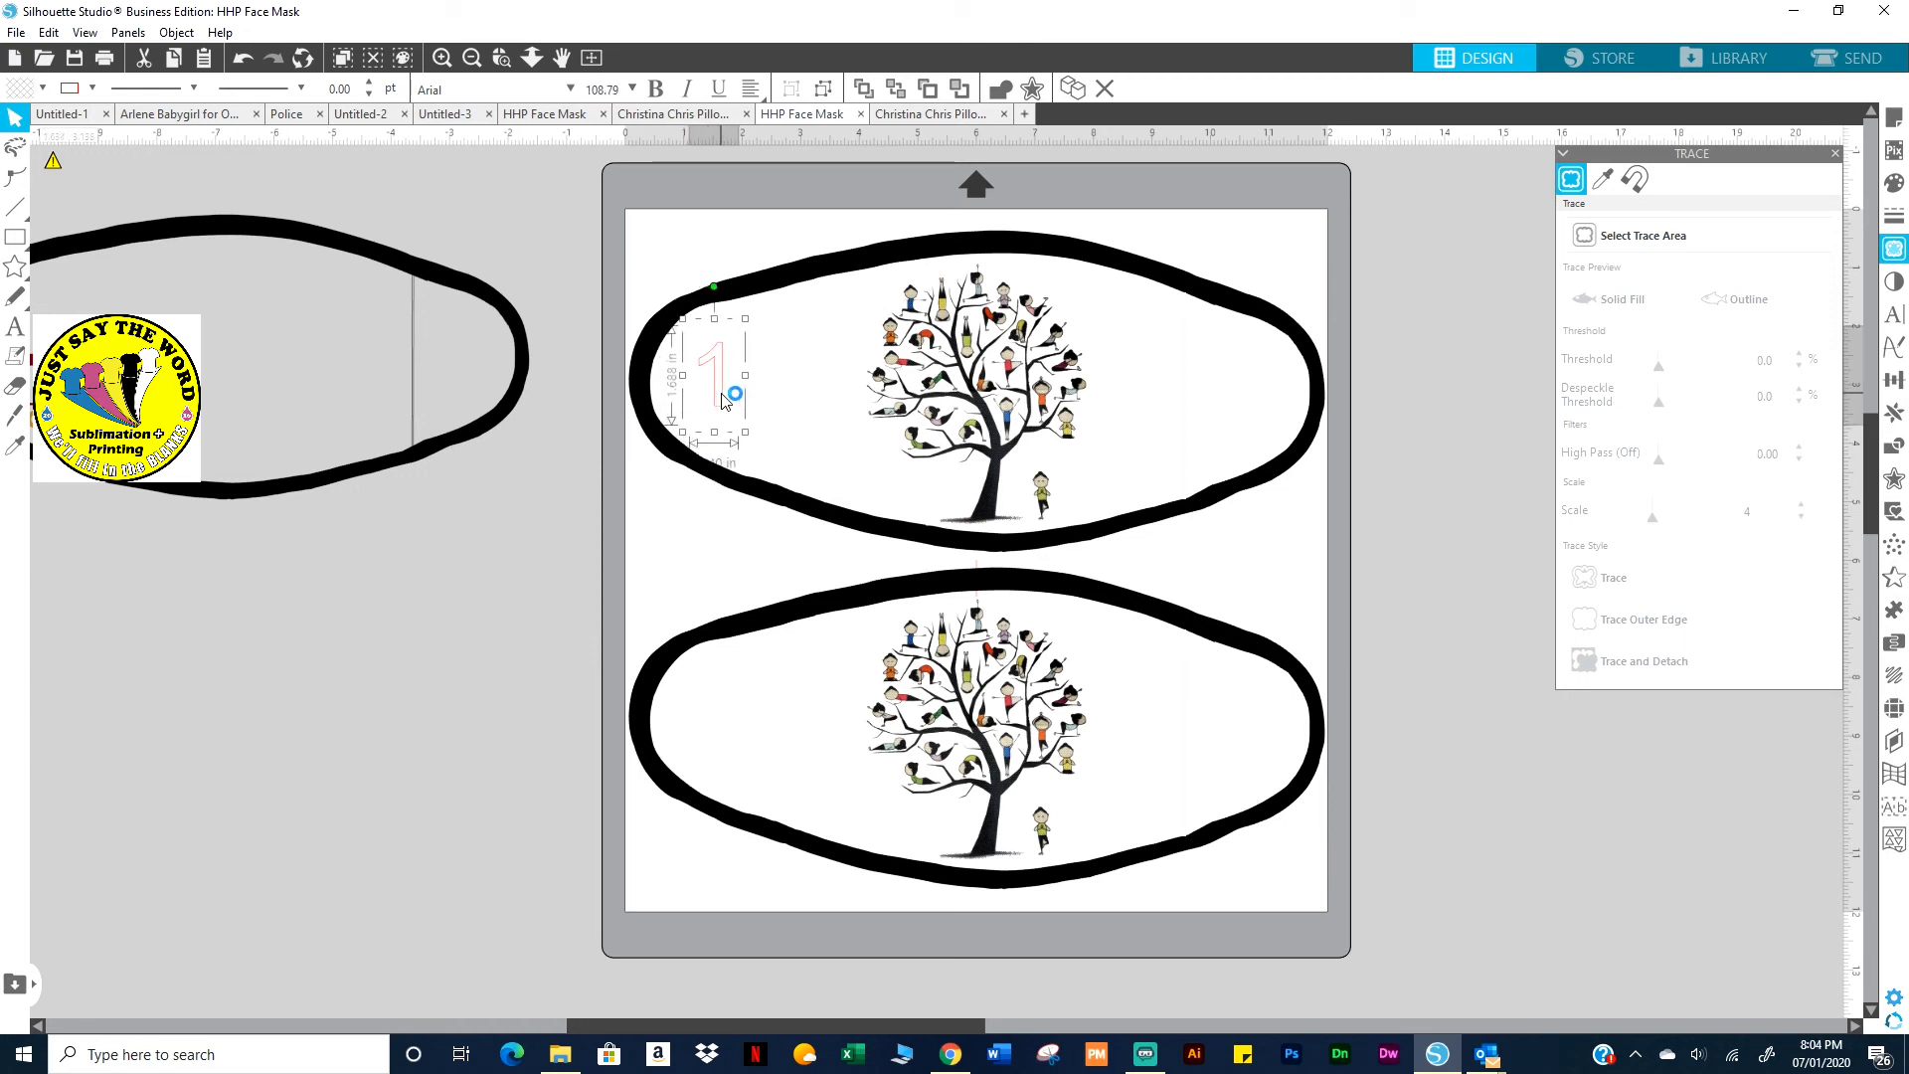
pyautogui.click(1893, 183)
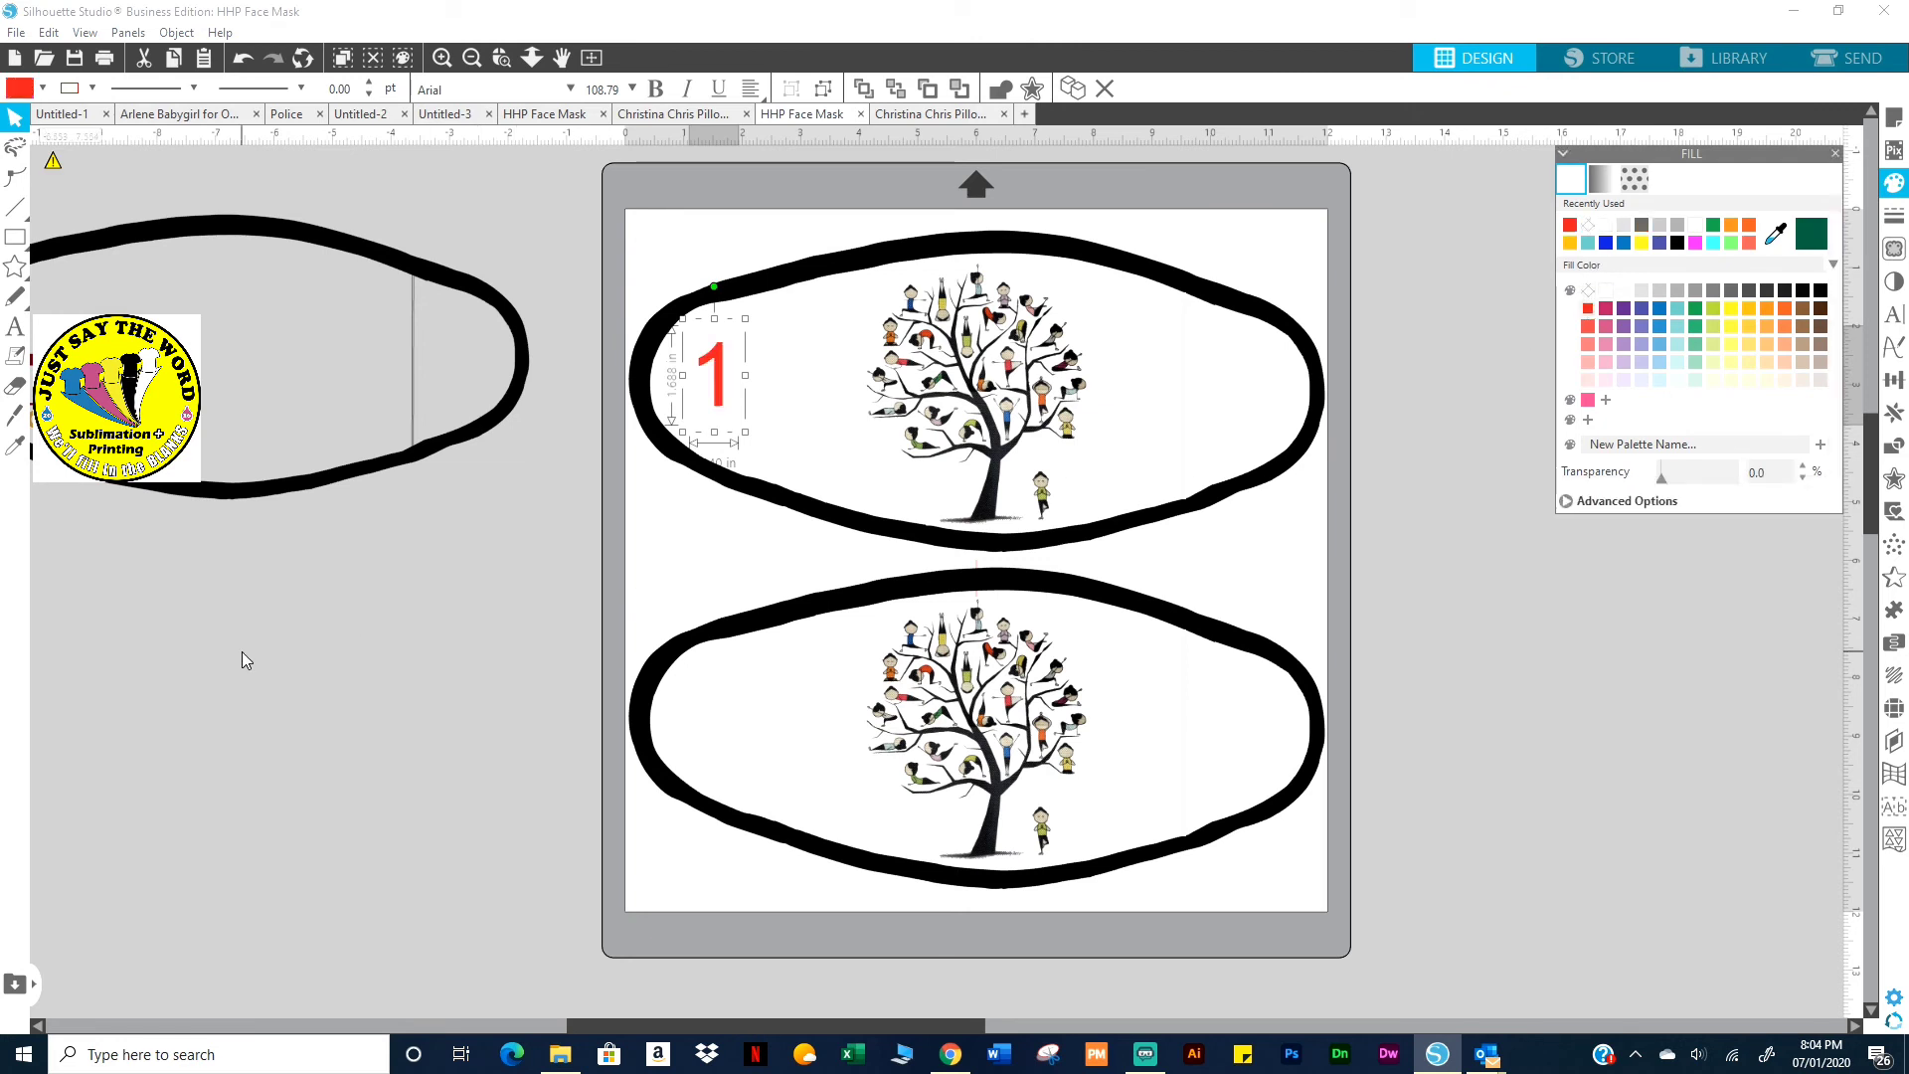
# Step: Add the text "2" at the left end of the lower mask, beside the tree
pyautogui.click(19, 336)
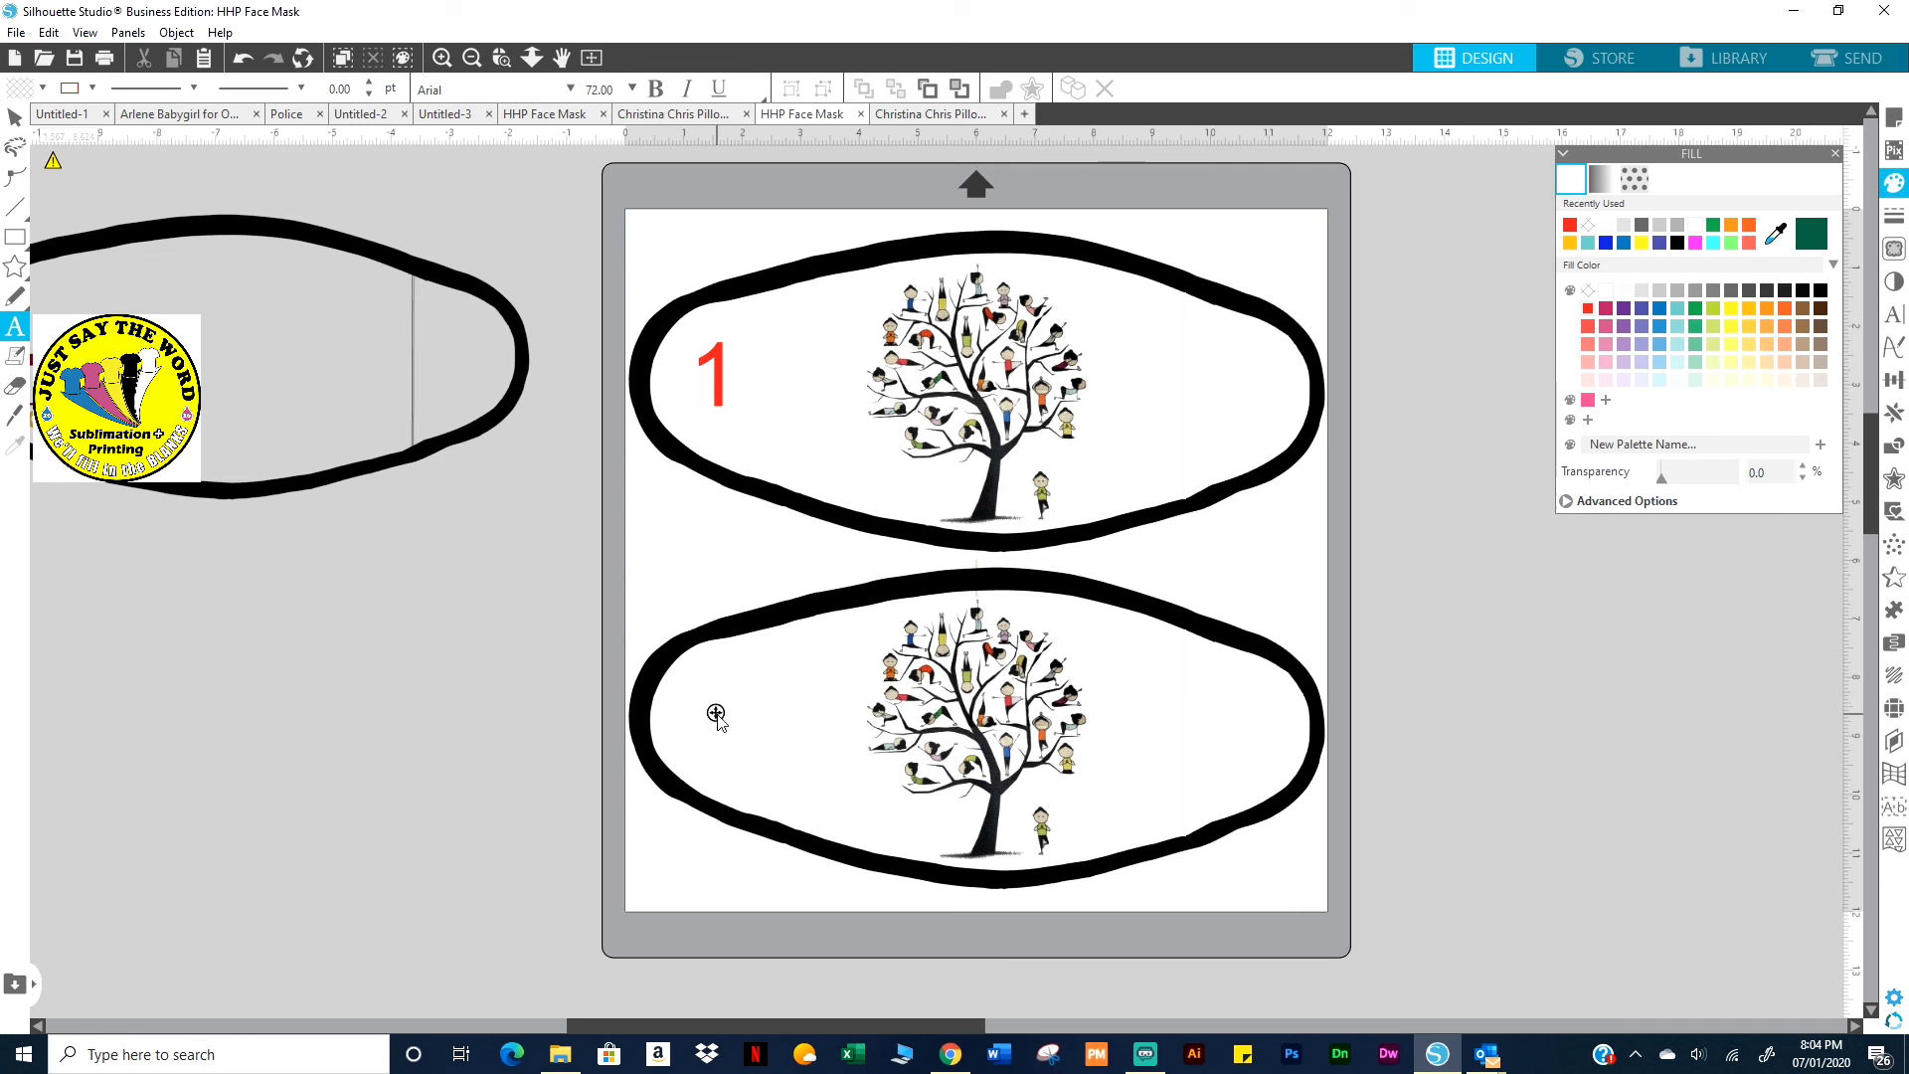
pyautogui.click(716, 713)
pyautogui.write('1')
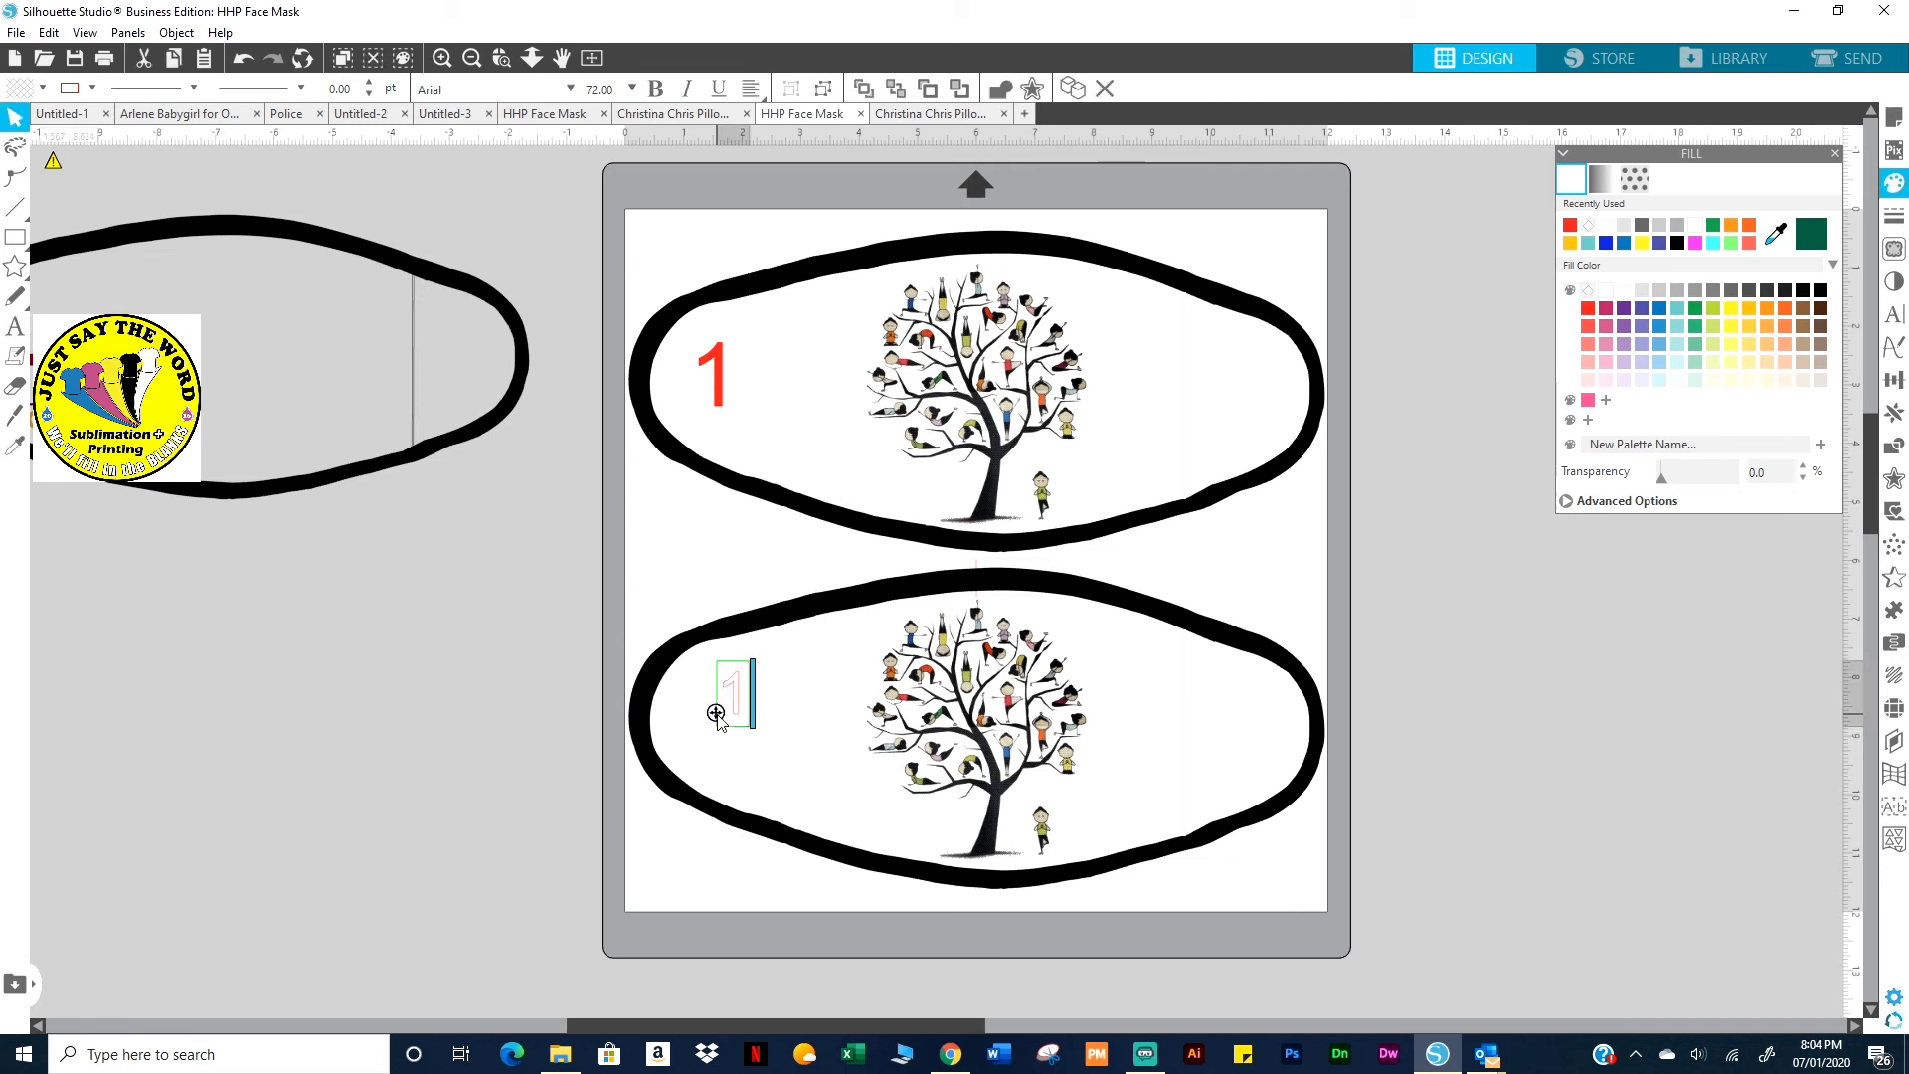
pyautogui.press('BackSpace')
pyautogui.write('2')
pyautogui.click(462, 837)
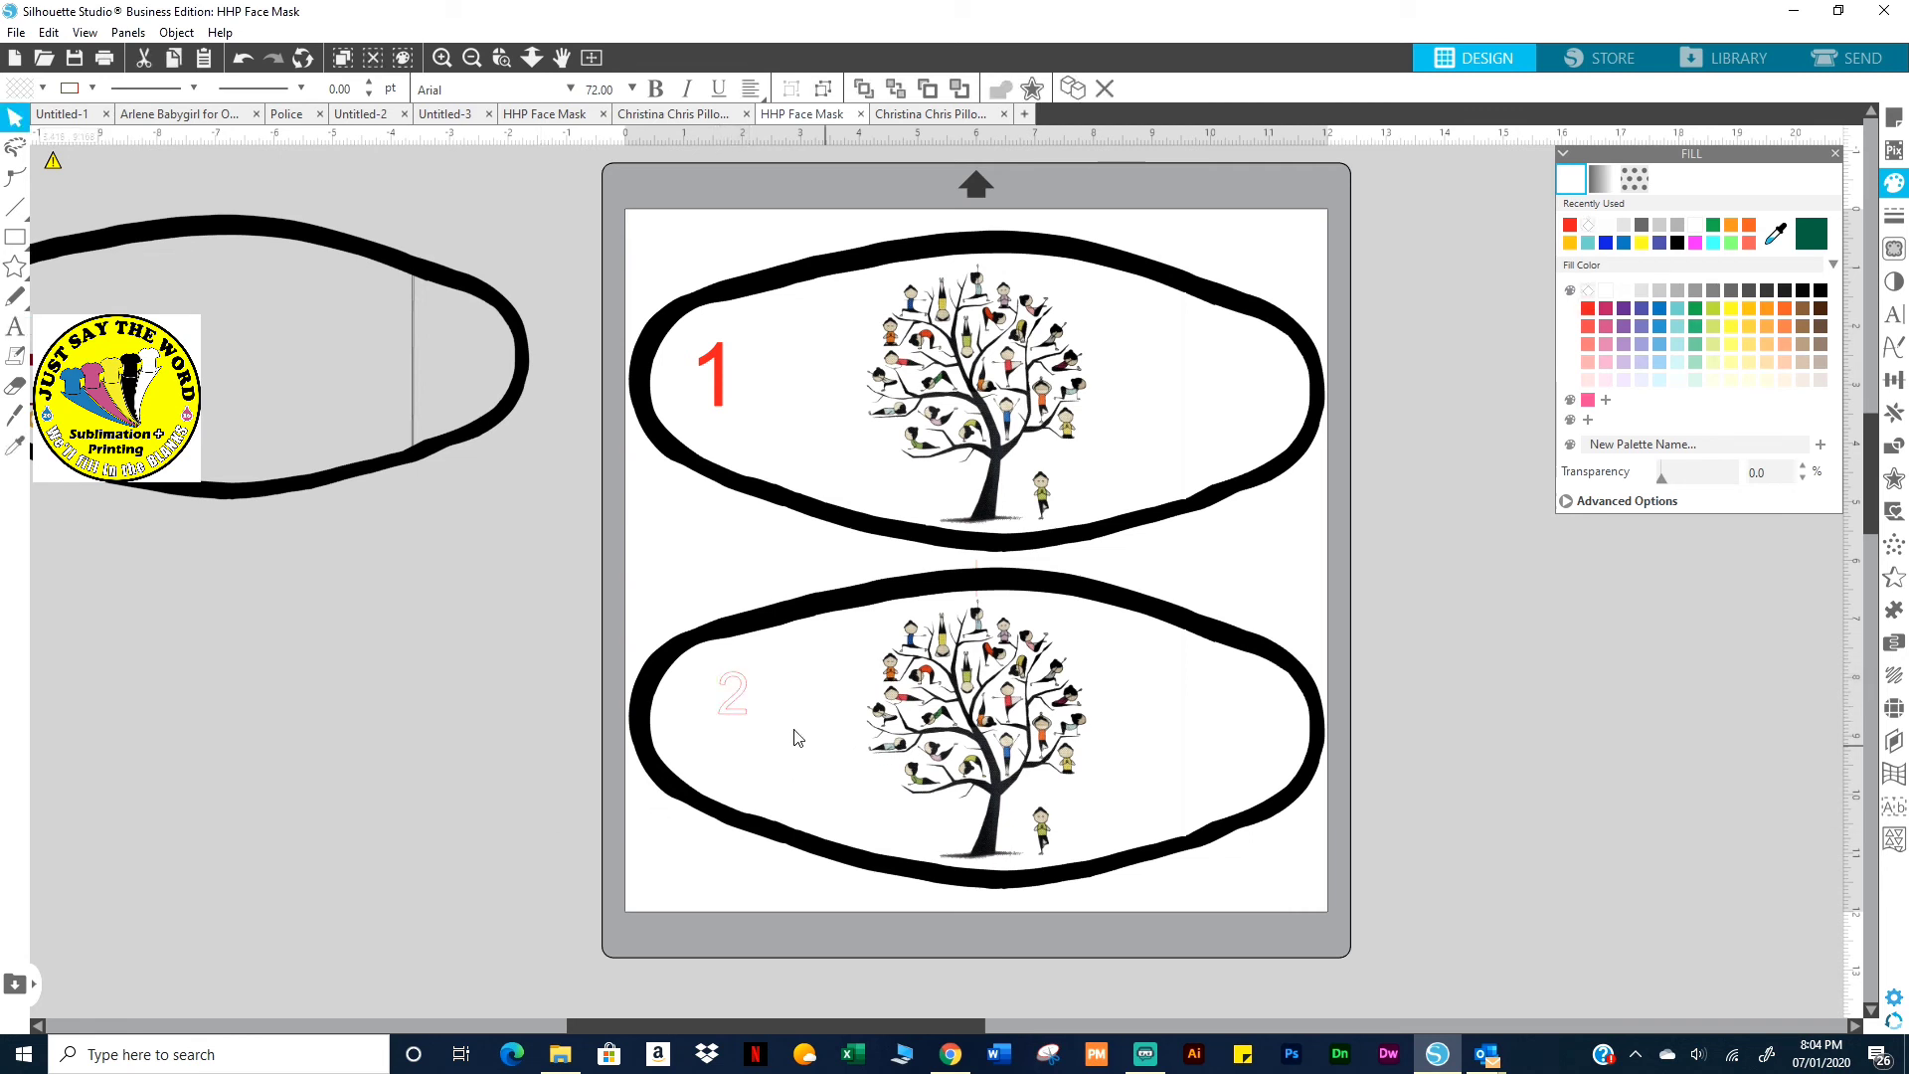
# Step: Align the number 2 under the number 1, enlarge it to about 94 pt and fill it with red
pyautogui.moveTo(748, 716); pyautogui.dragTo(729, 738)
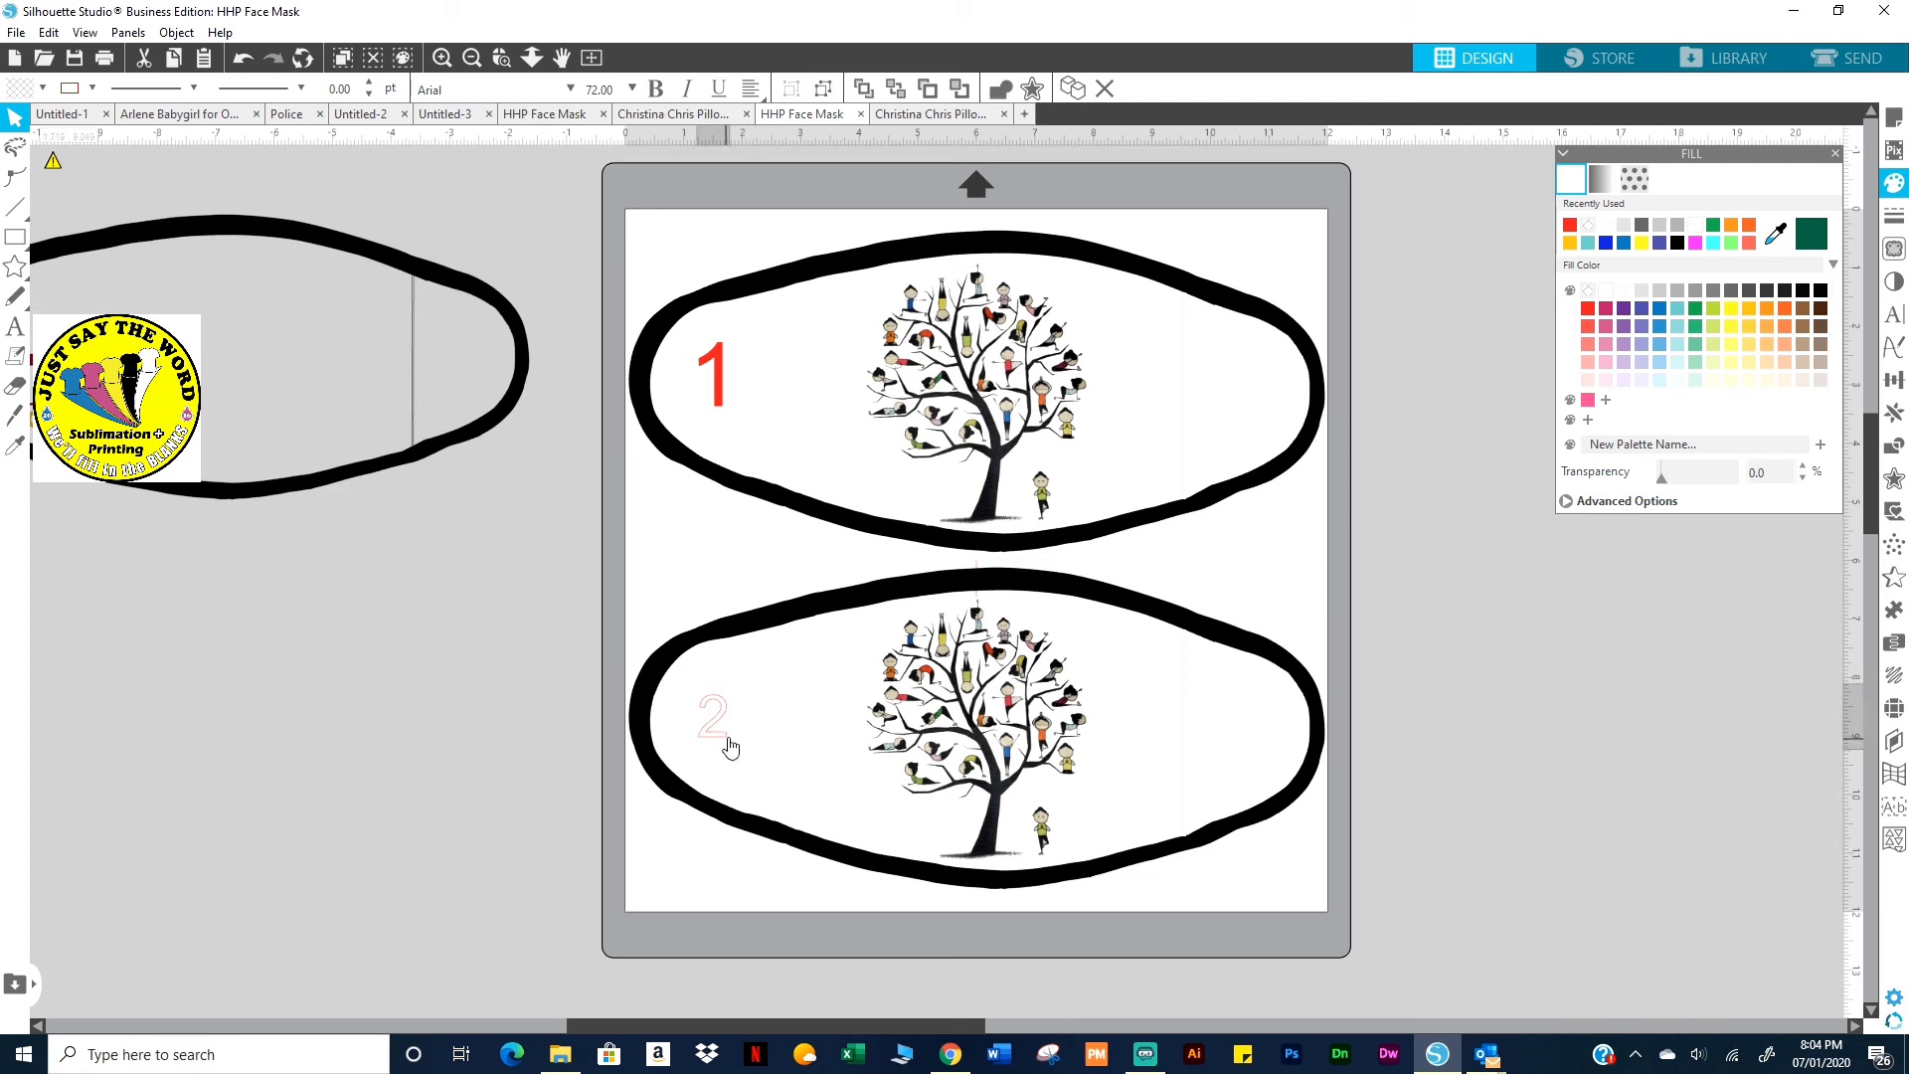
pyautogui.click(725, 745)
pyautogui.moveTo(740, 758)
pyautogui.mouseDown()
pyautogui.moveTo(692, 733)
pyautogui.moveTo(746, 776)
pyautogui.mouseUp()
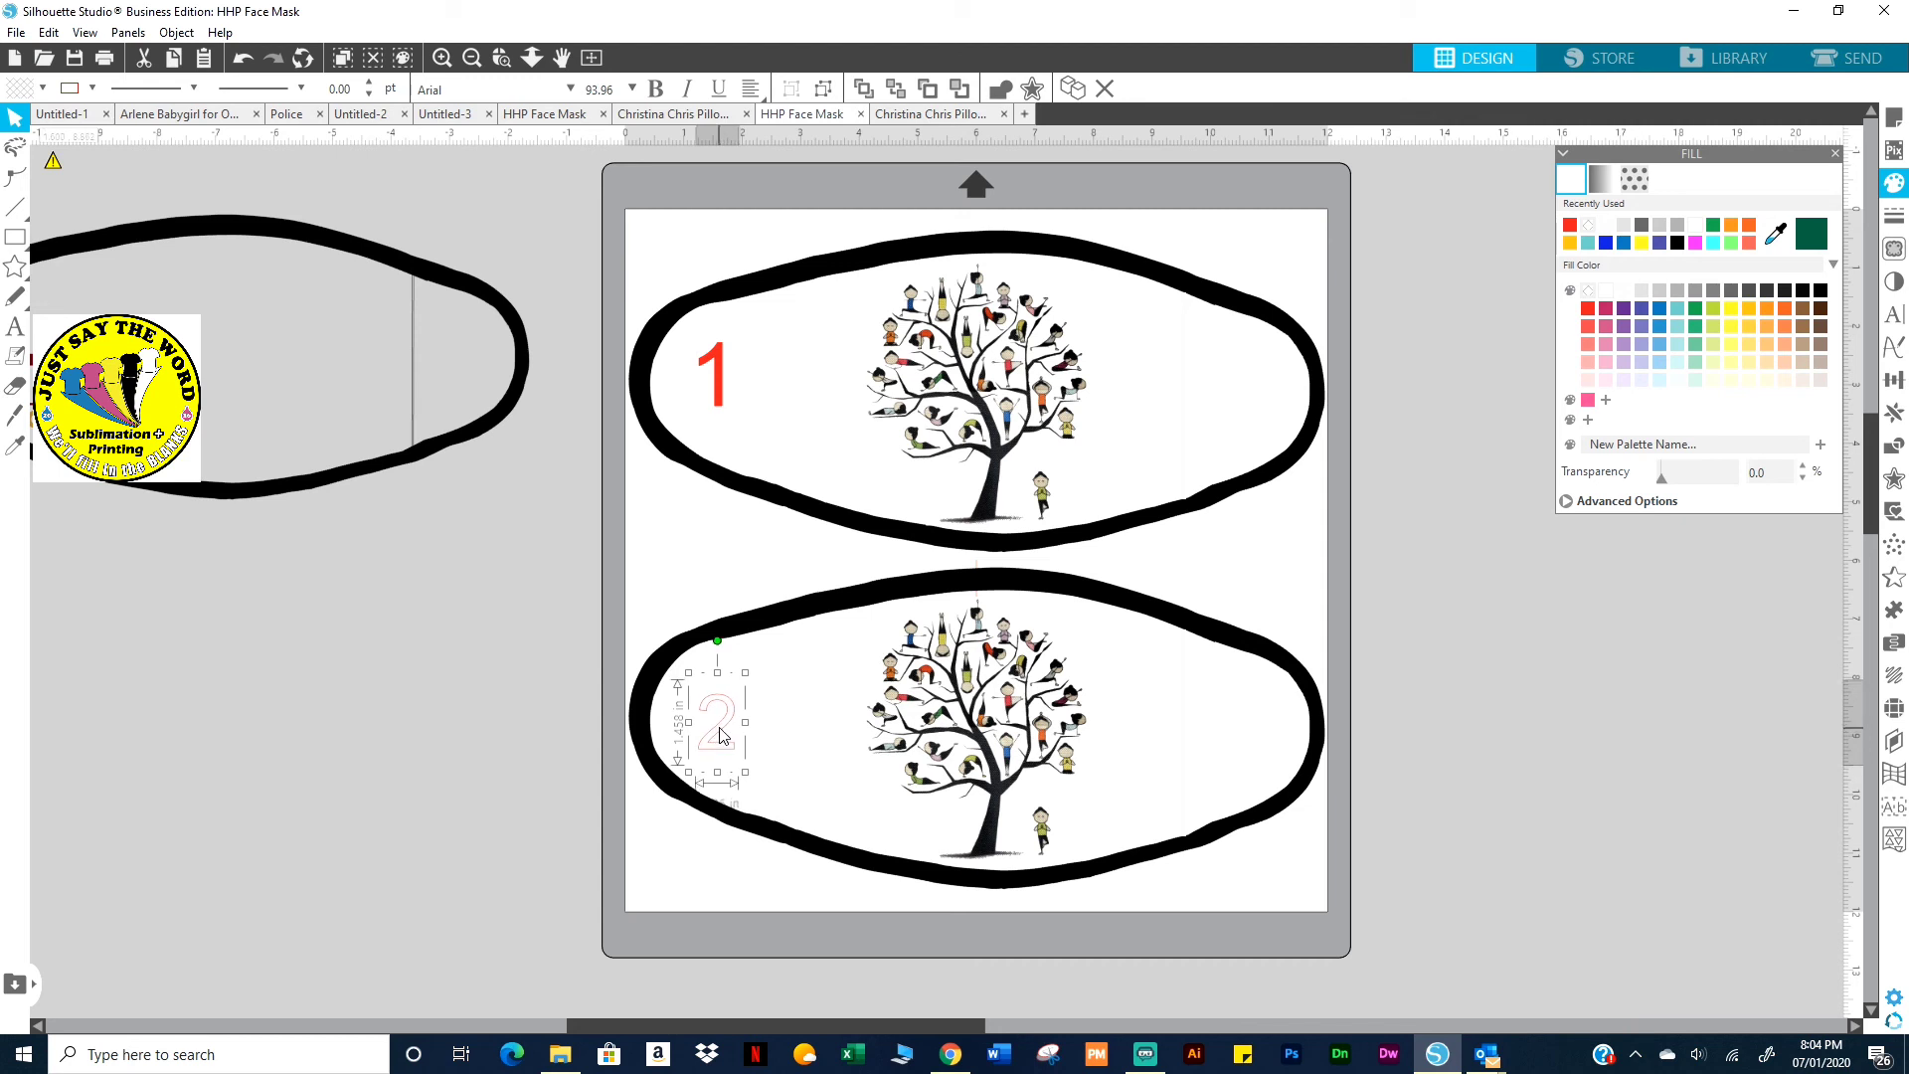
pyautogui.click(1588, 308)
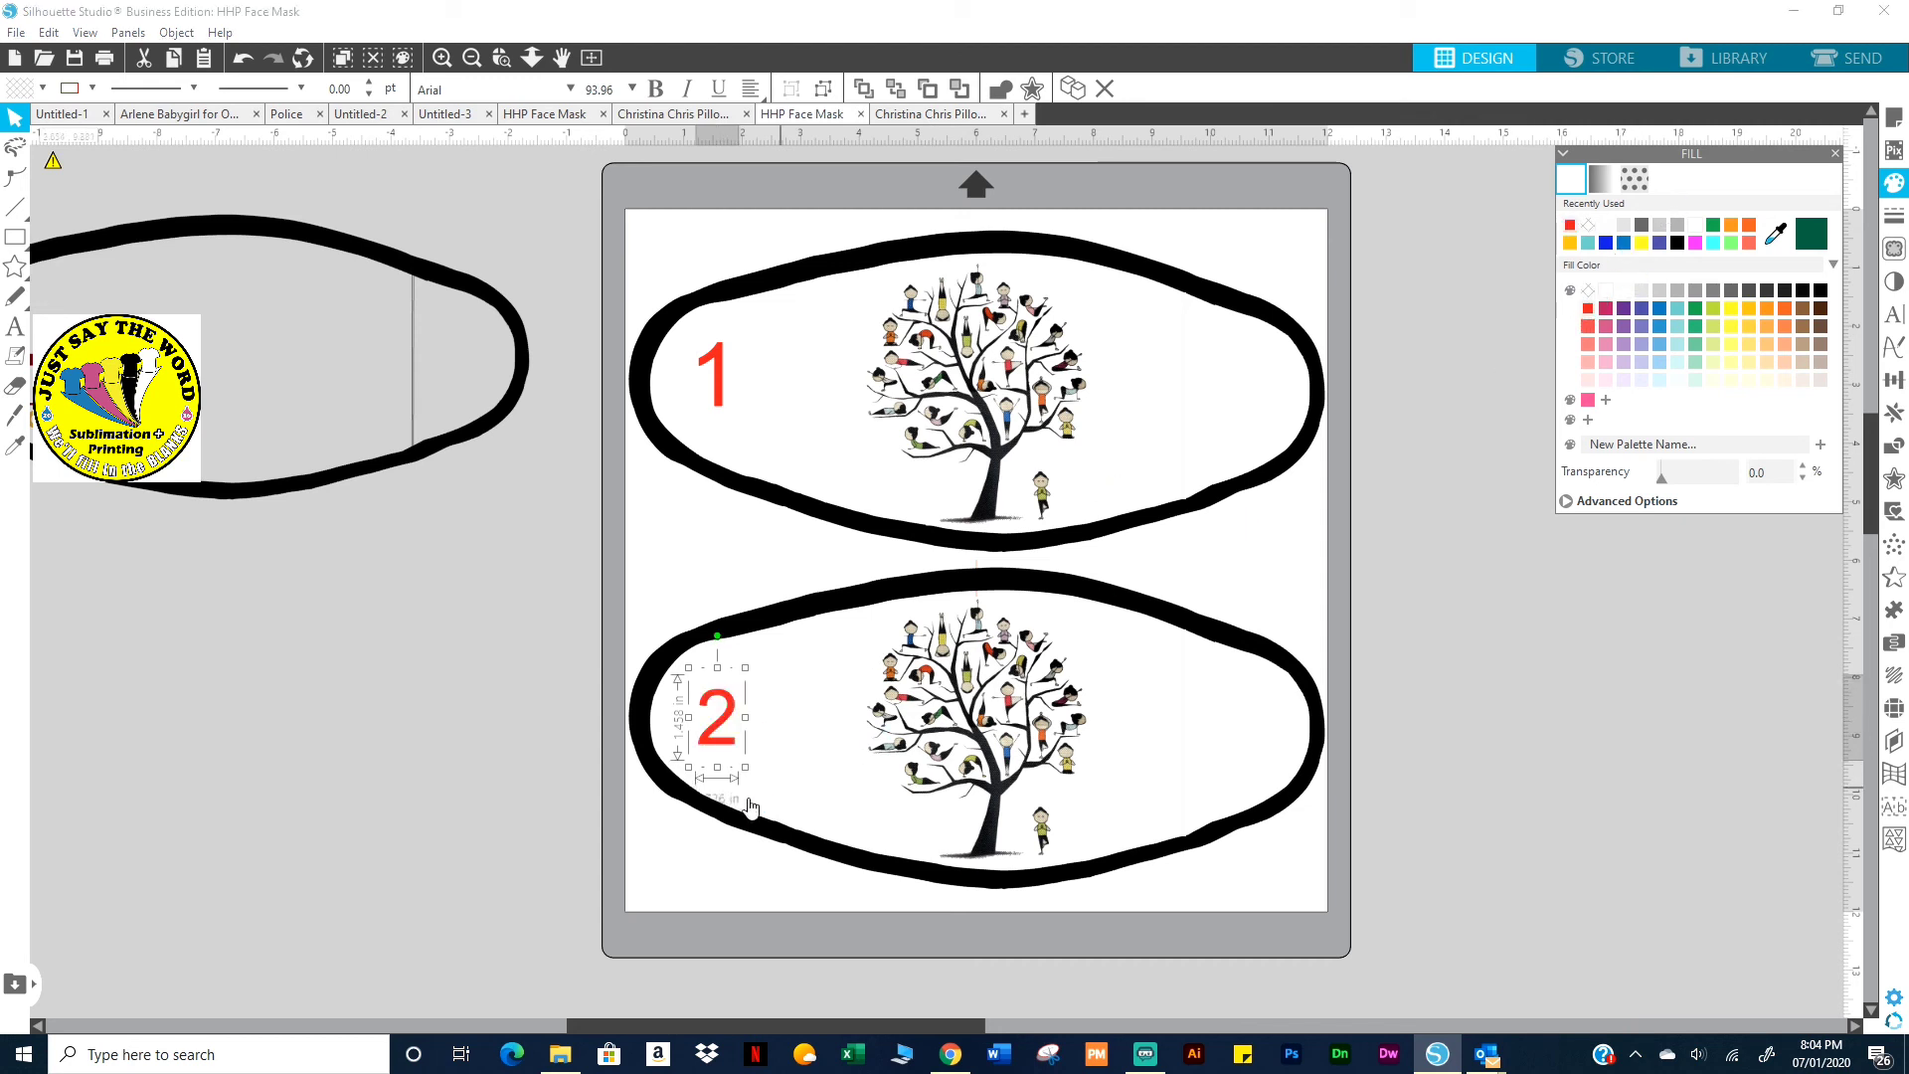
# Step: Duplicate the lower mask's tree to its right and shrink the copy to about 1.54 by 1.78 in
pyautogui.click(1002, 723)
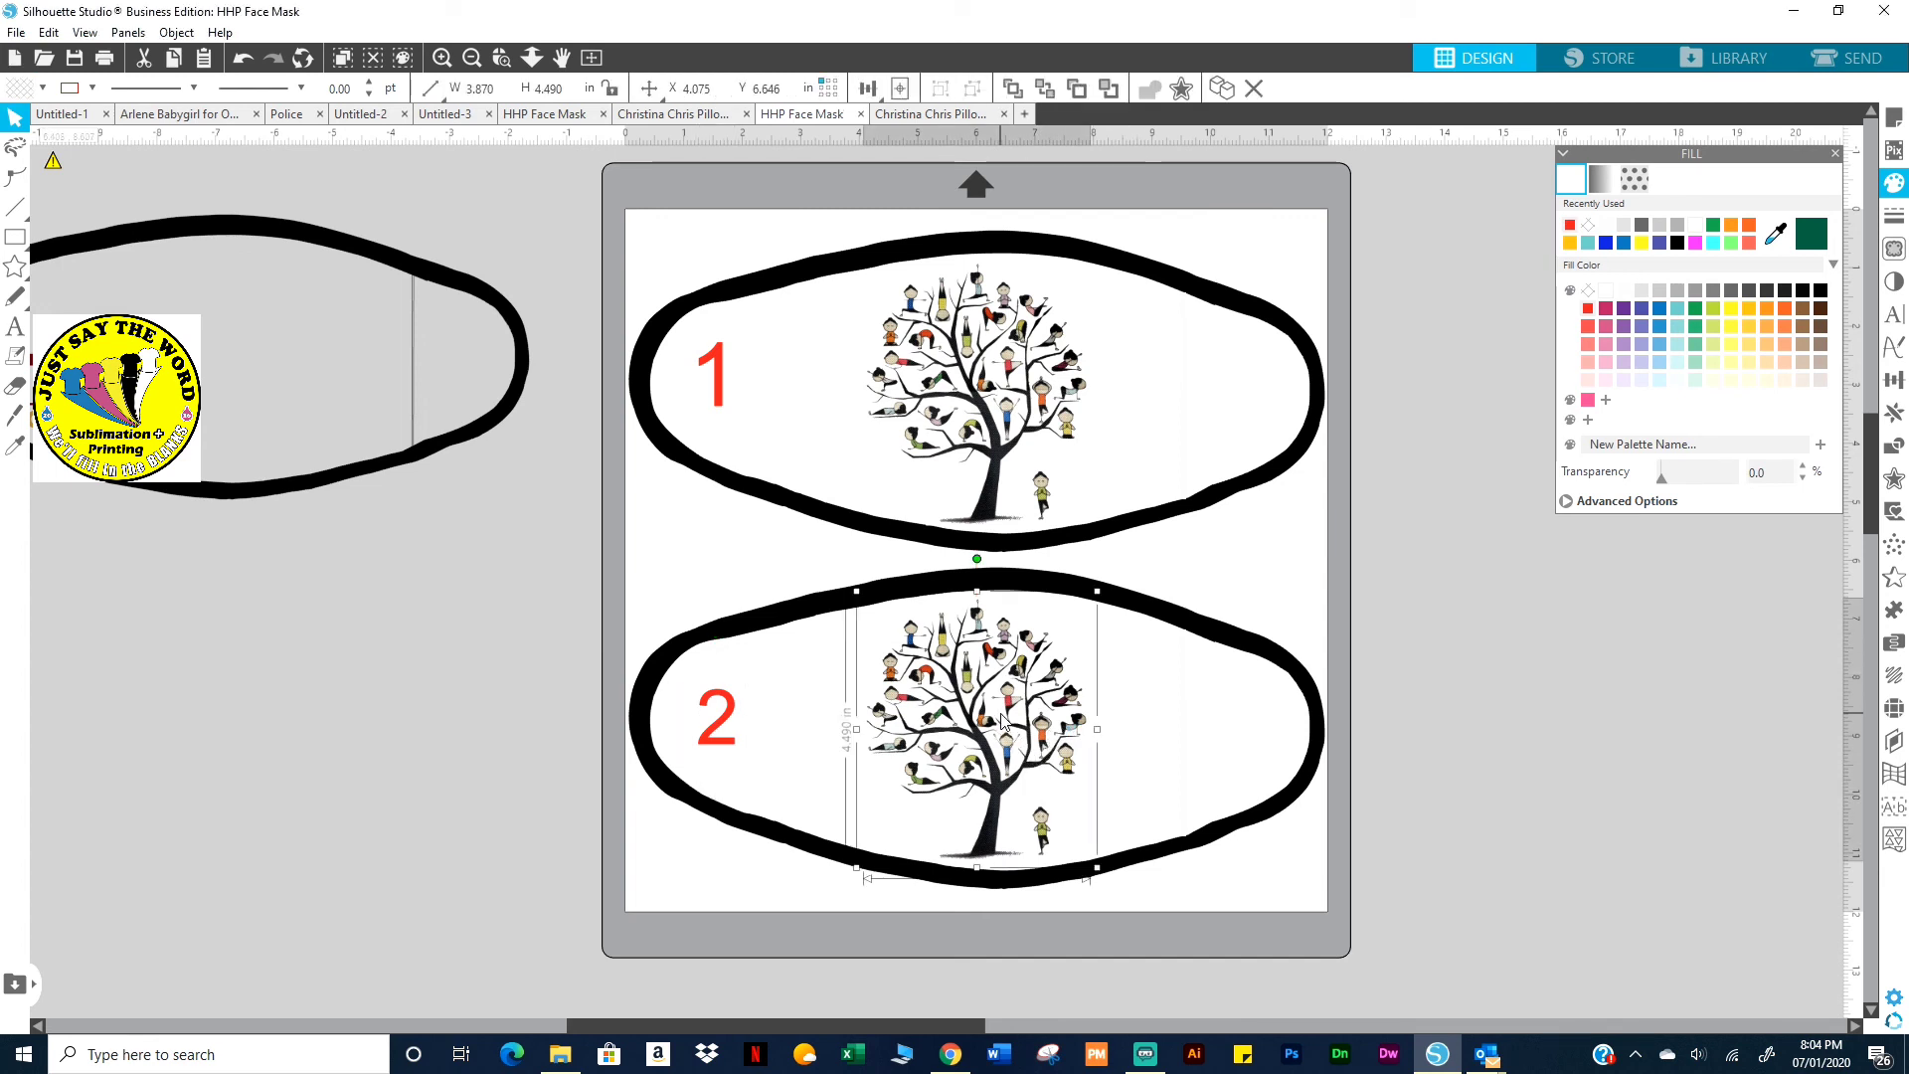
pyautogui.press('i')
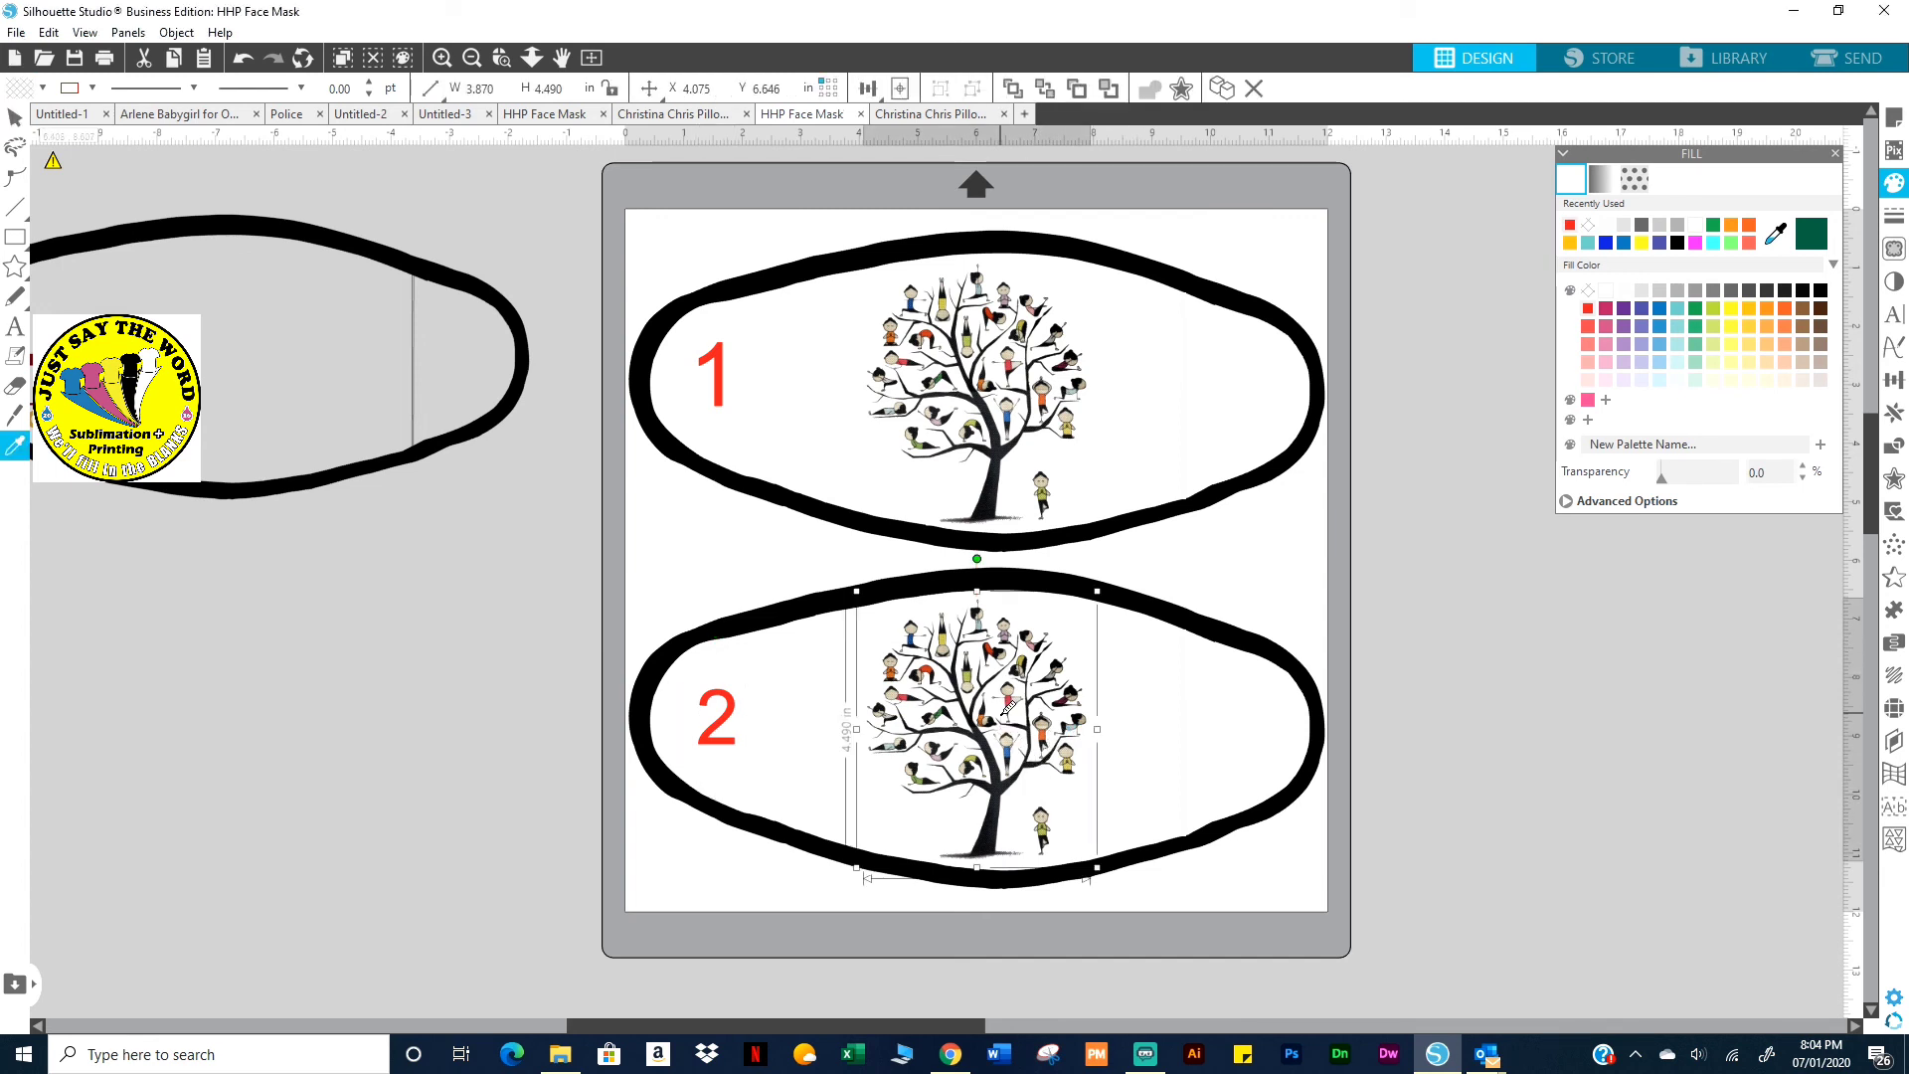
pyautogui.hotkey('ctrl', 'd')
pyautogui.press('v')
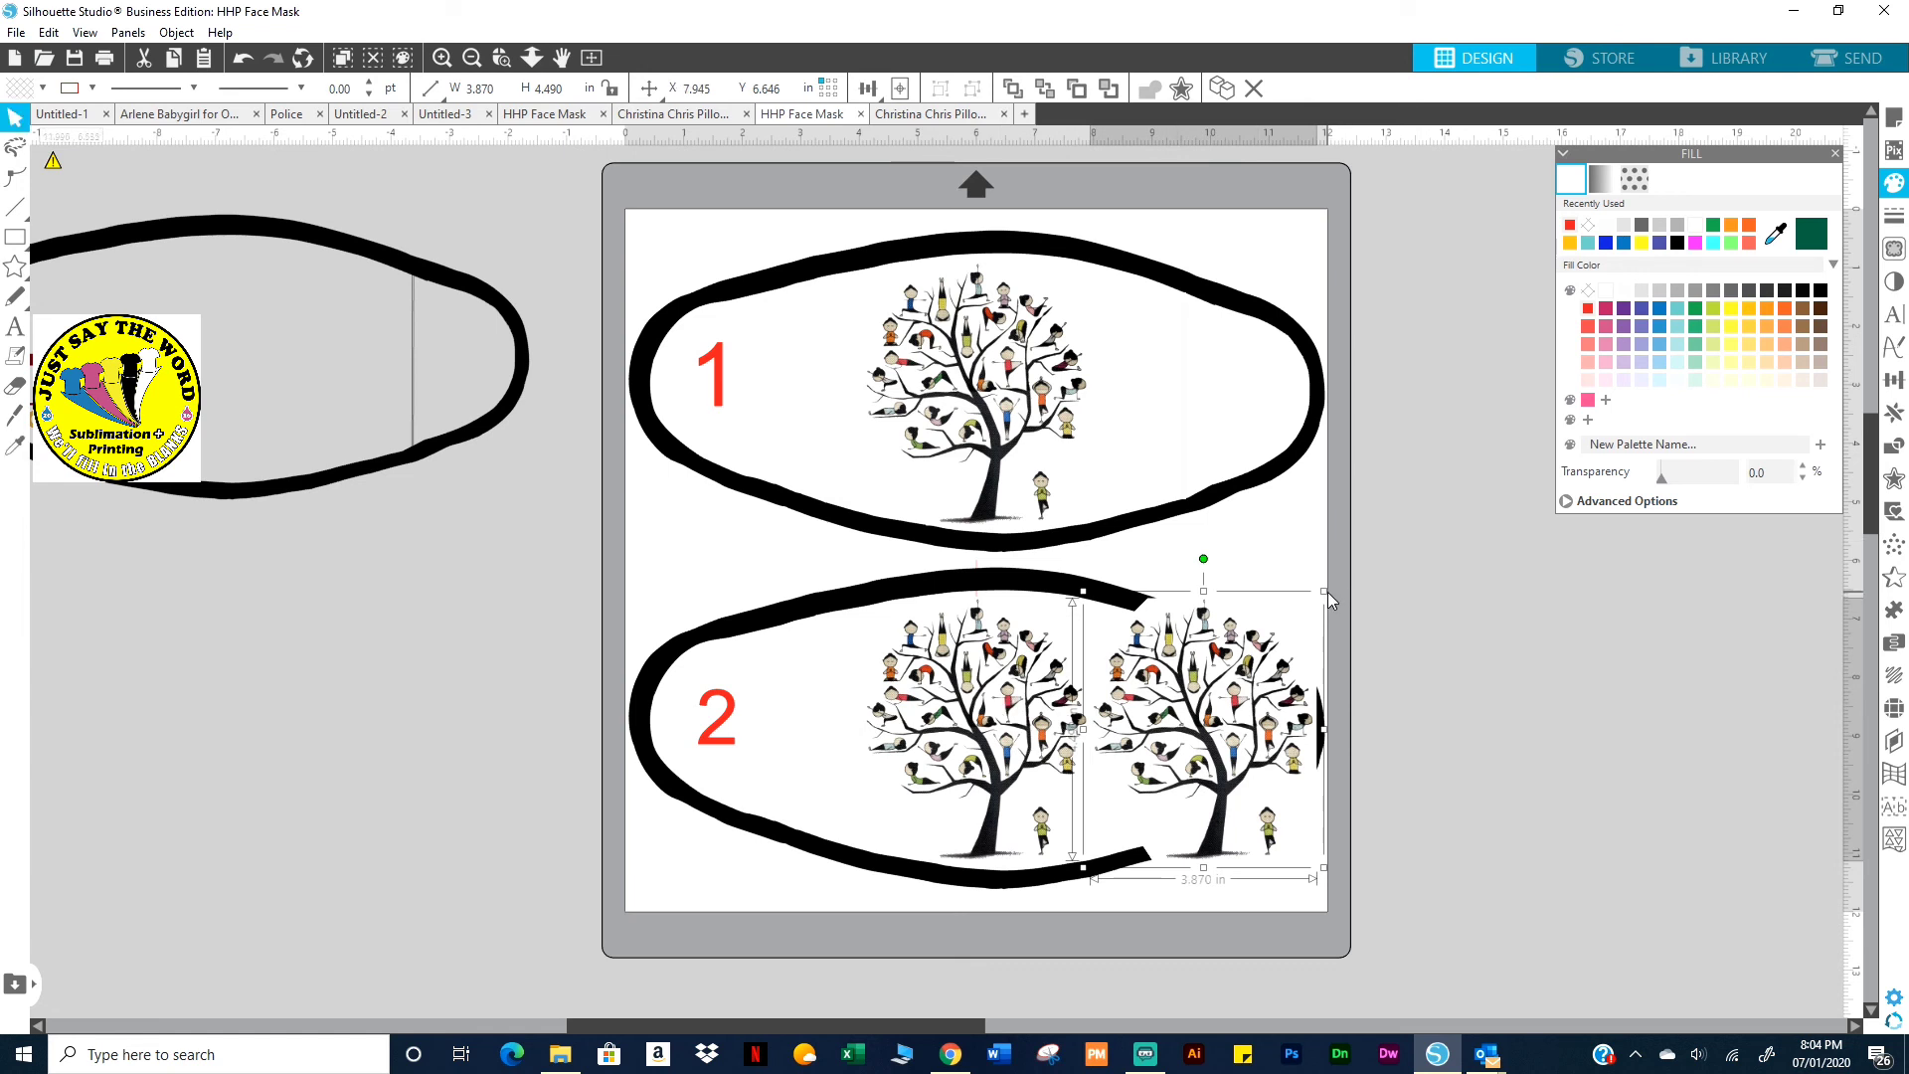
pyautogui.moveTo(1328, 593); pyautogui.dragTo(1136, 769)
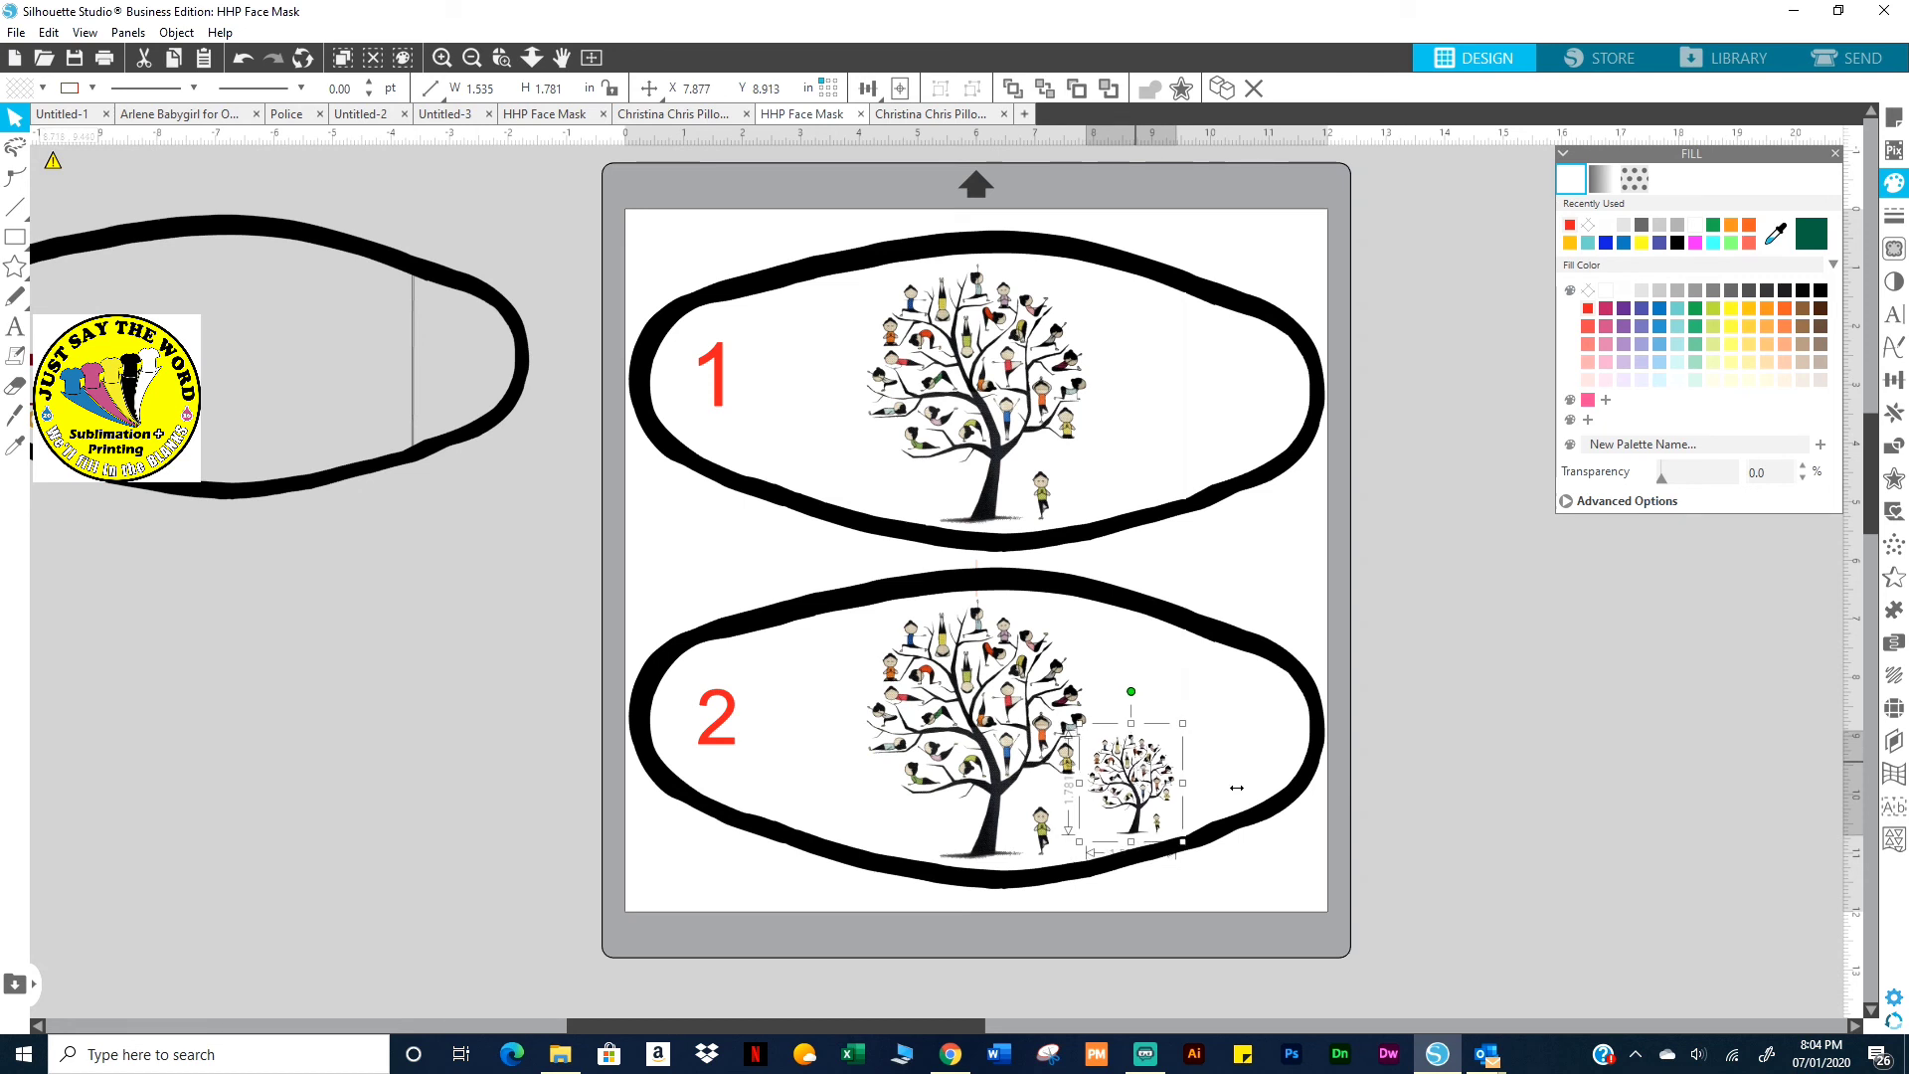
# Step: Duplicate the small tree directly above itself and adjust the two copies into a vertical pair inside the lower mask
pyautogui.hotkey('ctrl', 'Up')
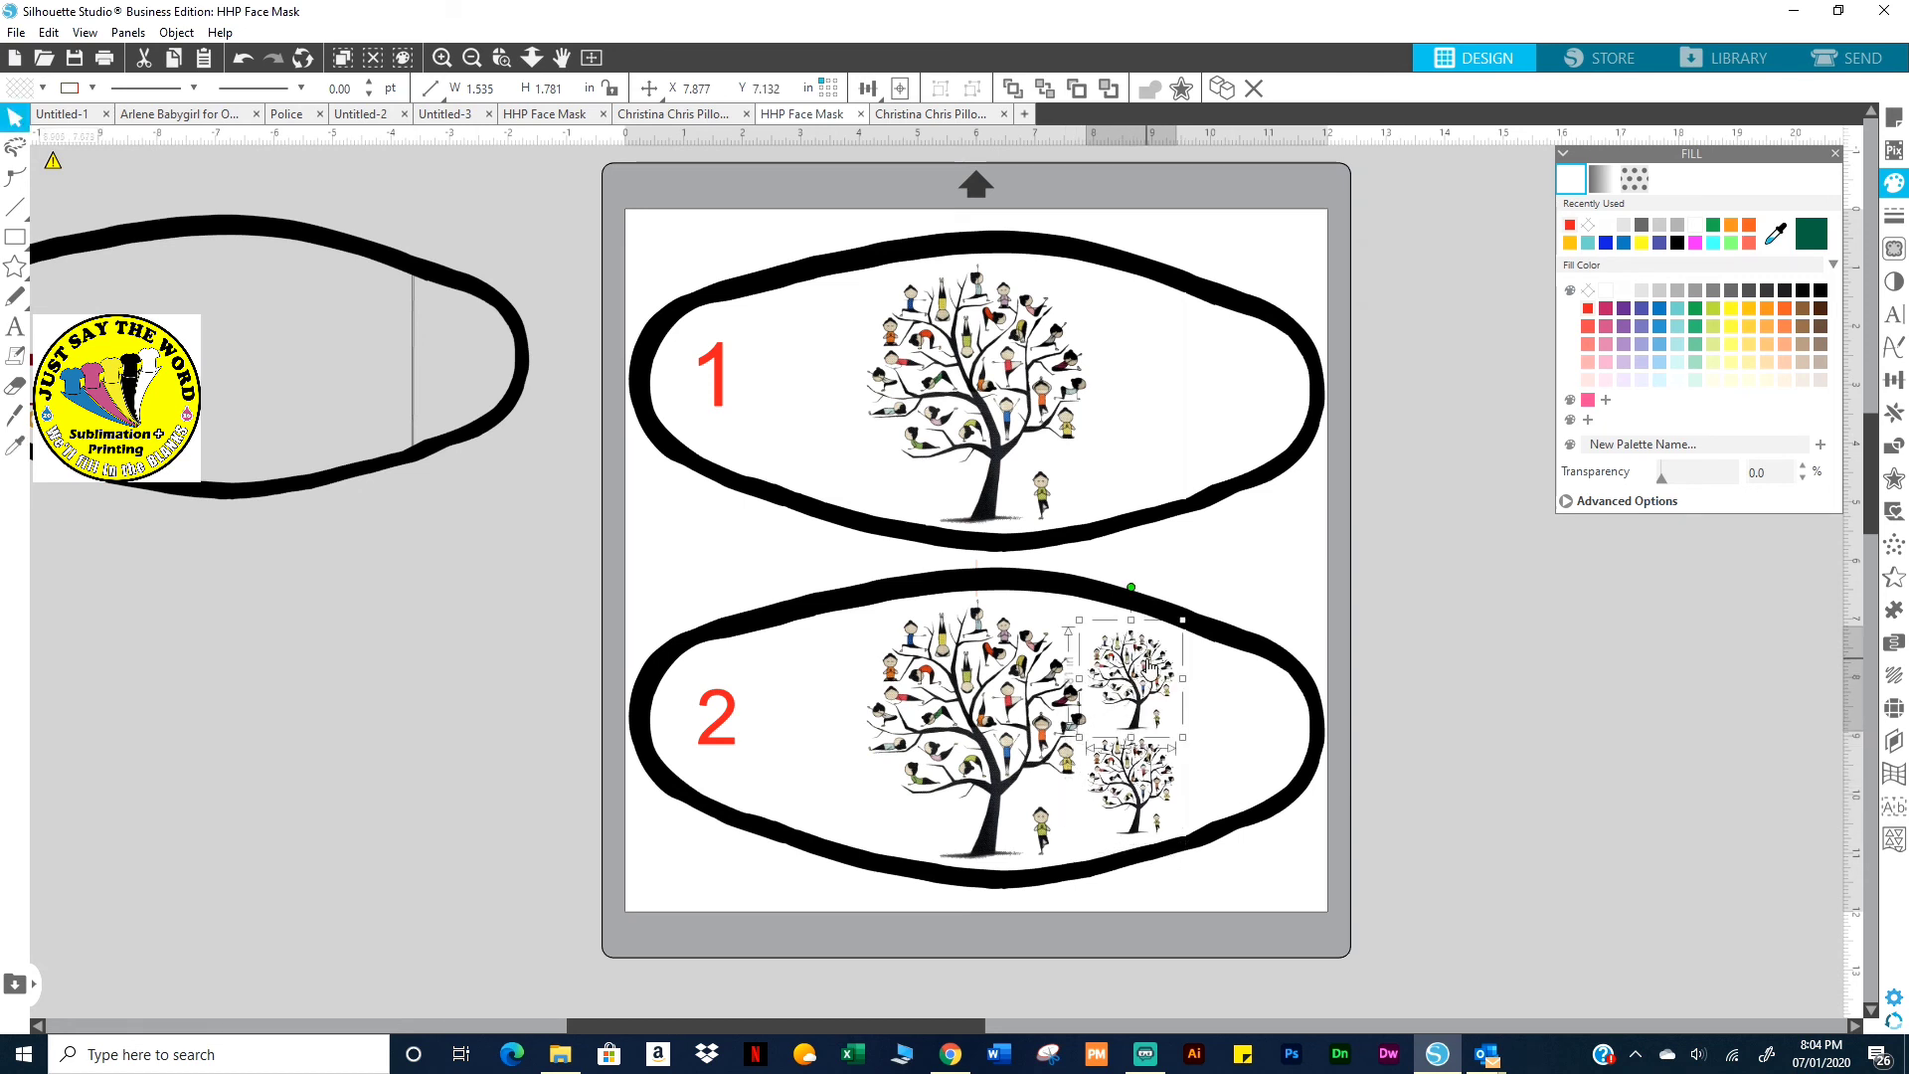
pyautogui.moveTo(1149, 665); pyautogui.dragTo(1148, 660)
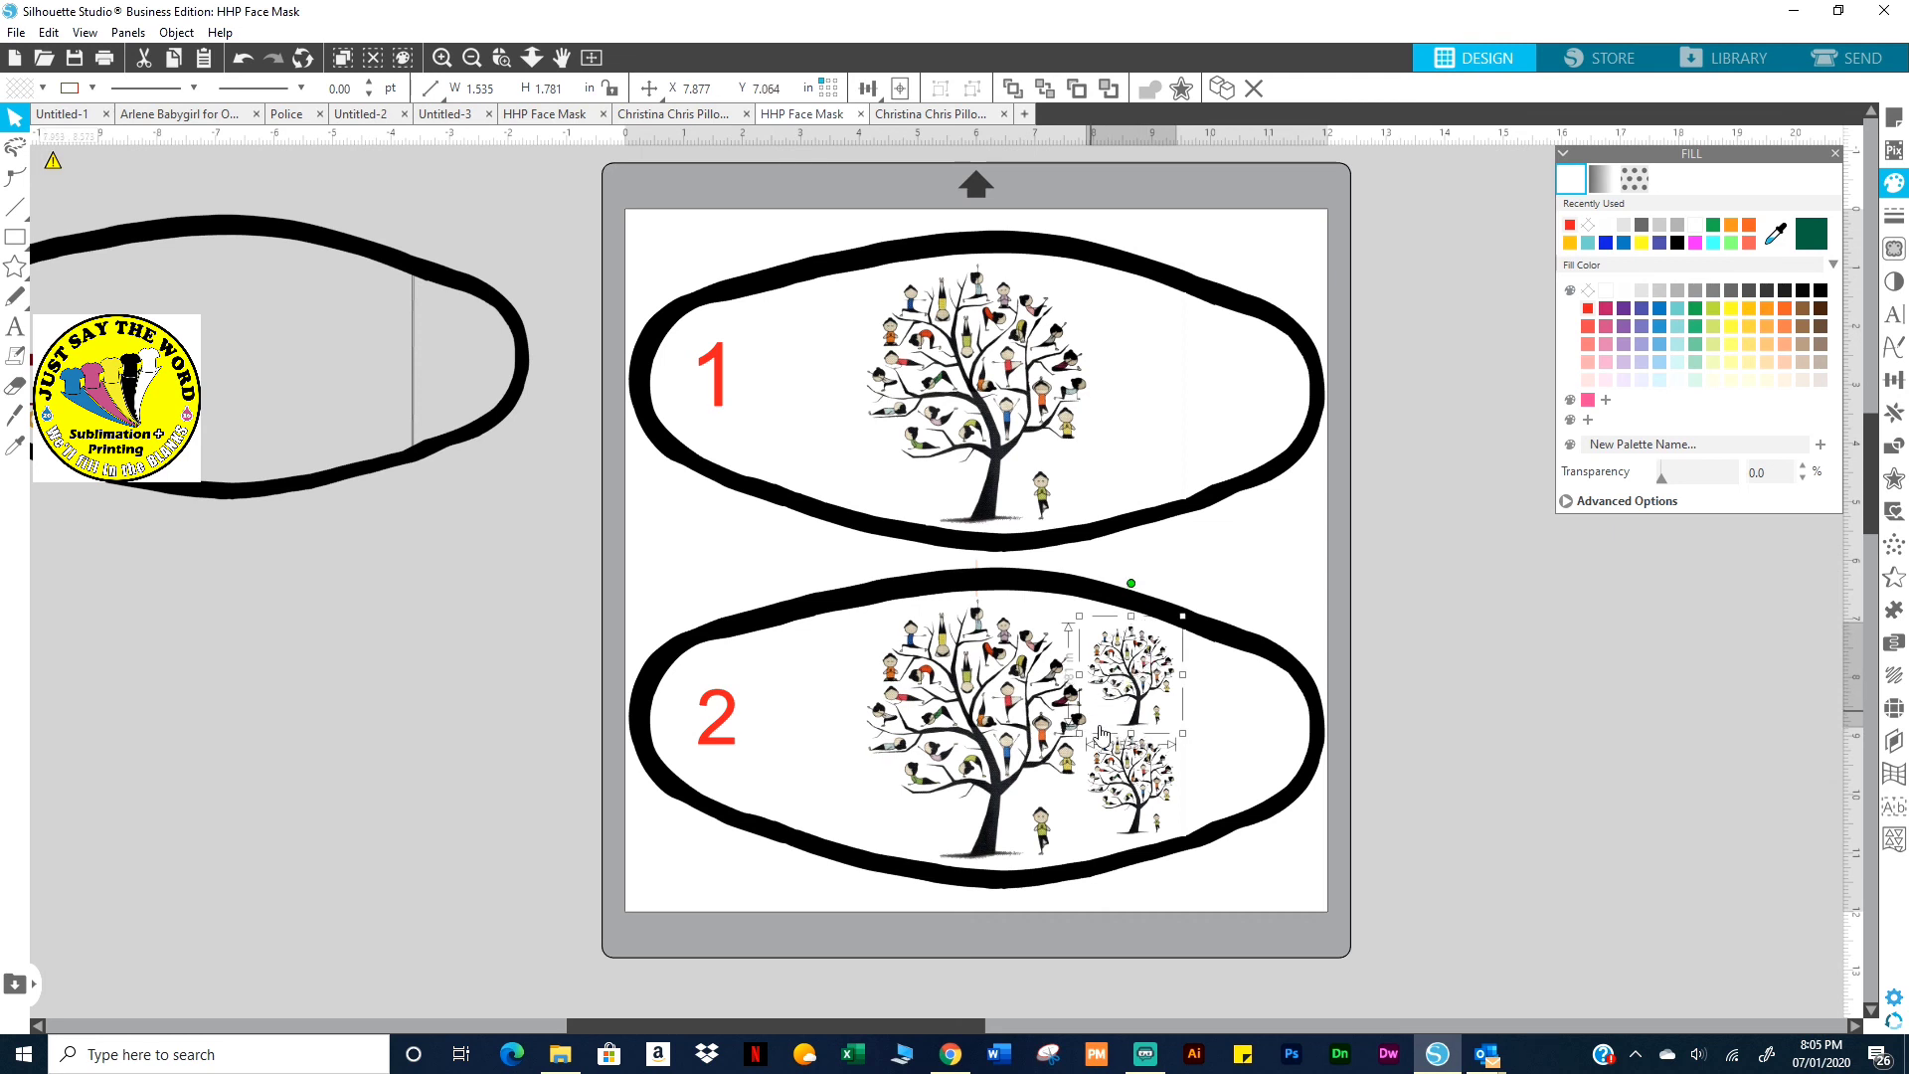
pyautogui.moveTo(1127, 784); pyautogui.dragTo(1127, 778)
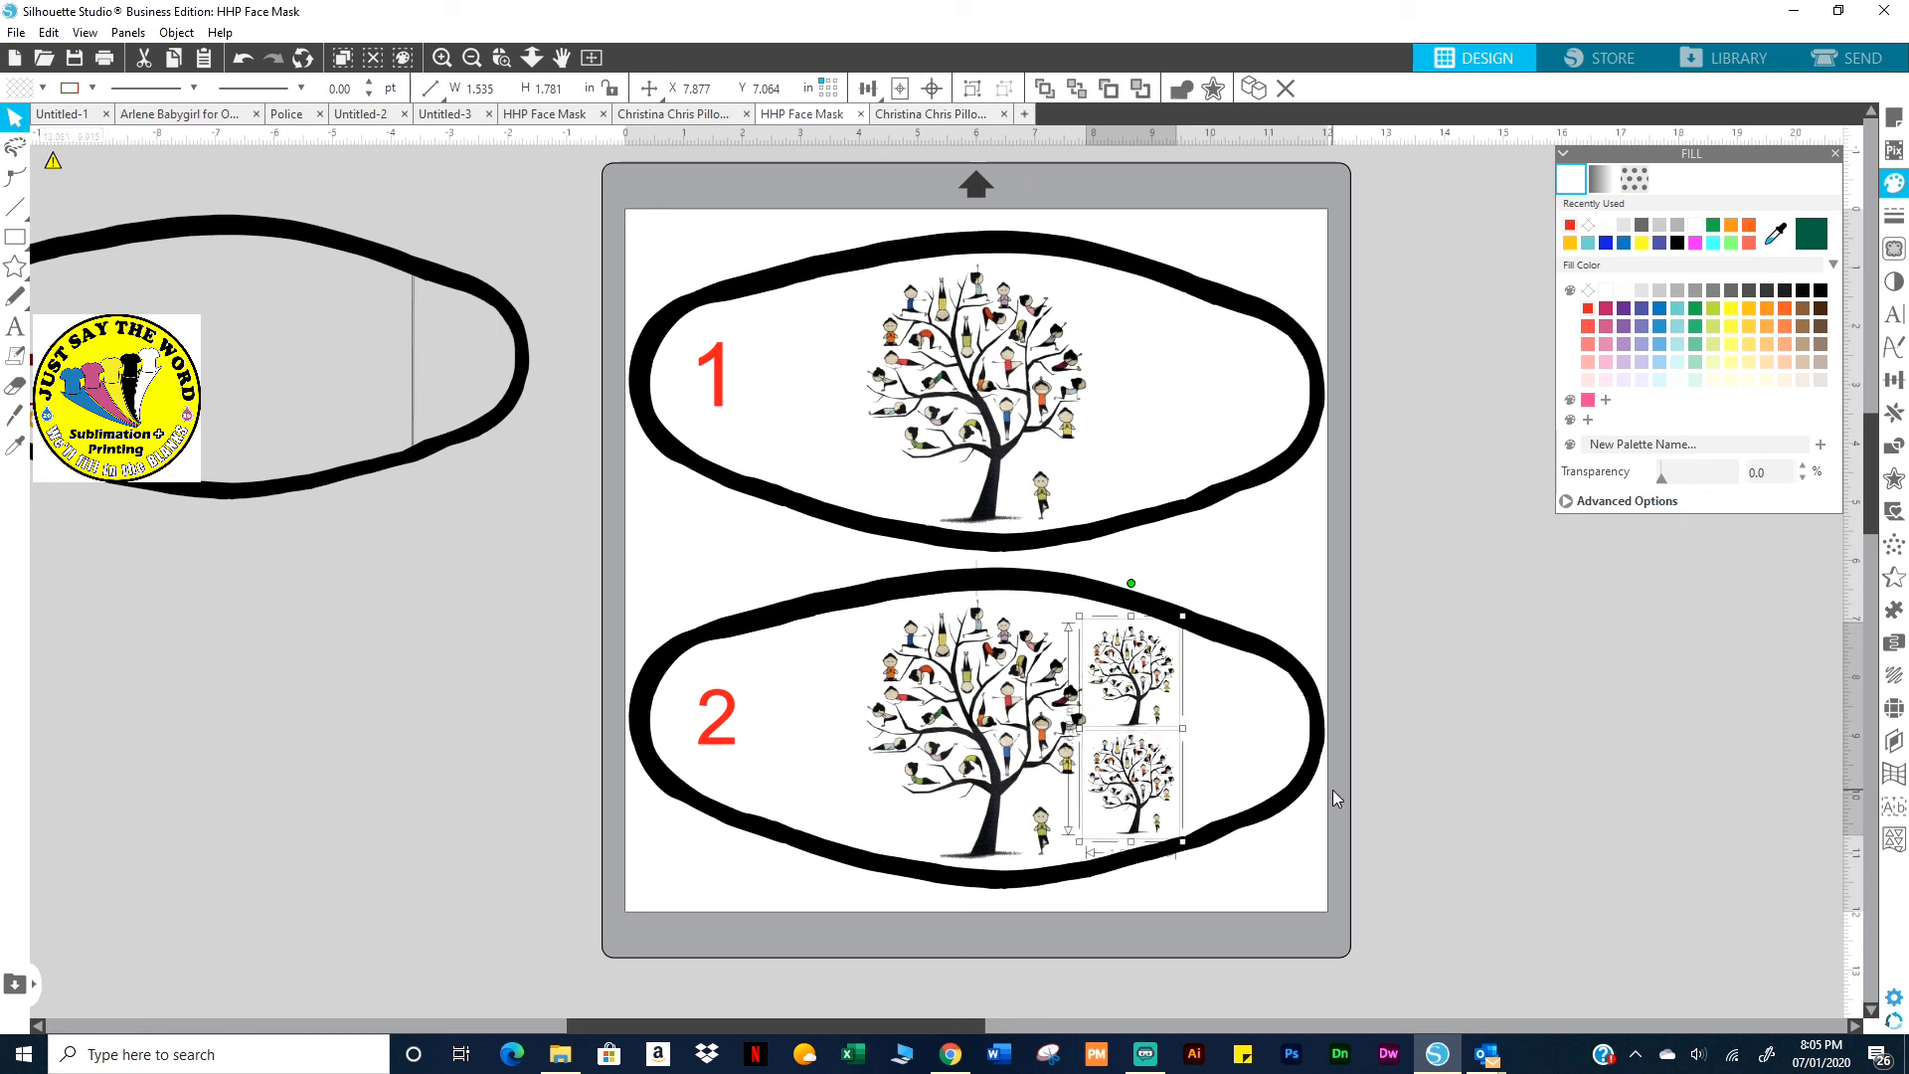
# Step: Duplicate the pair of small trees and place the copy over the large tree in the middle of the lower mask
pyautogui.press('i')
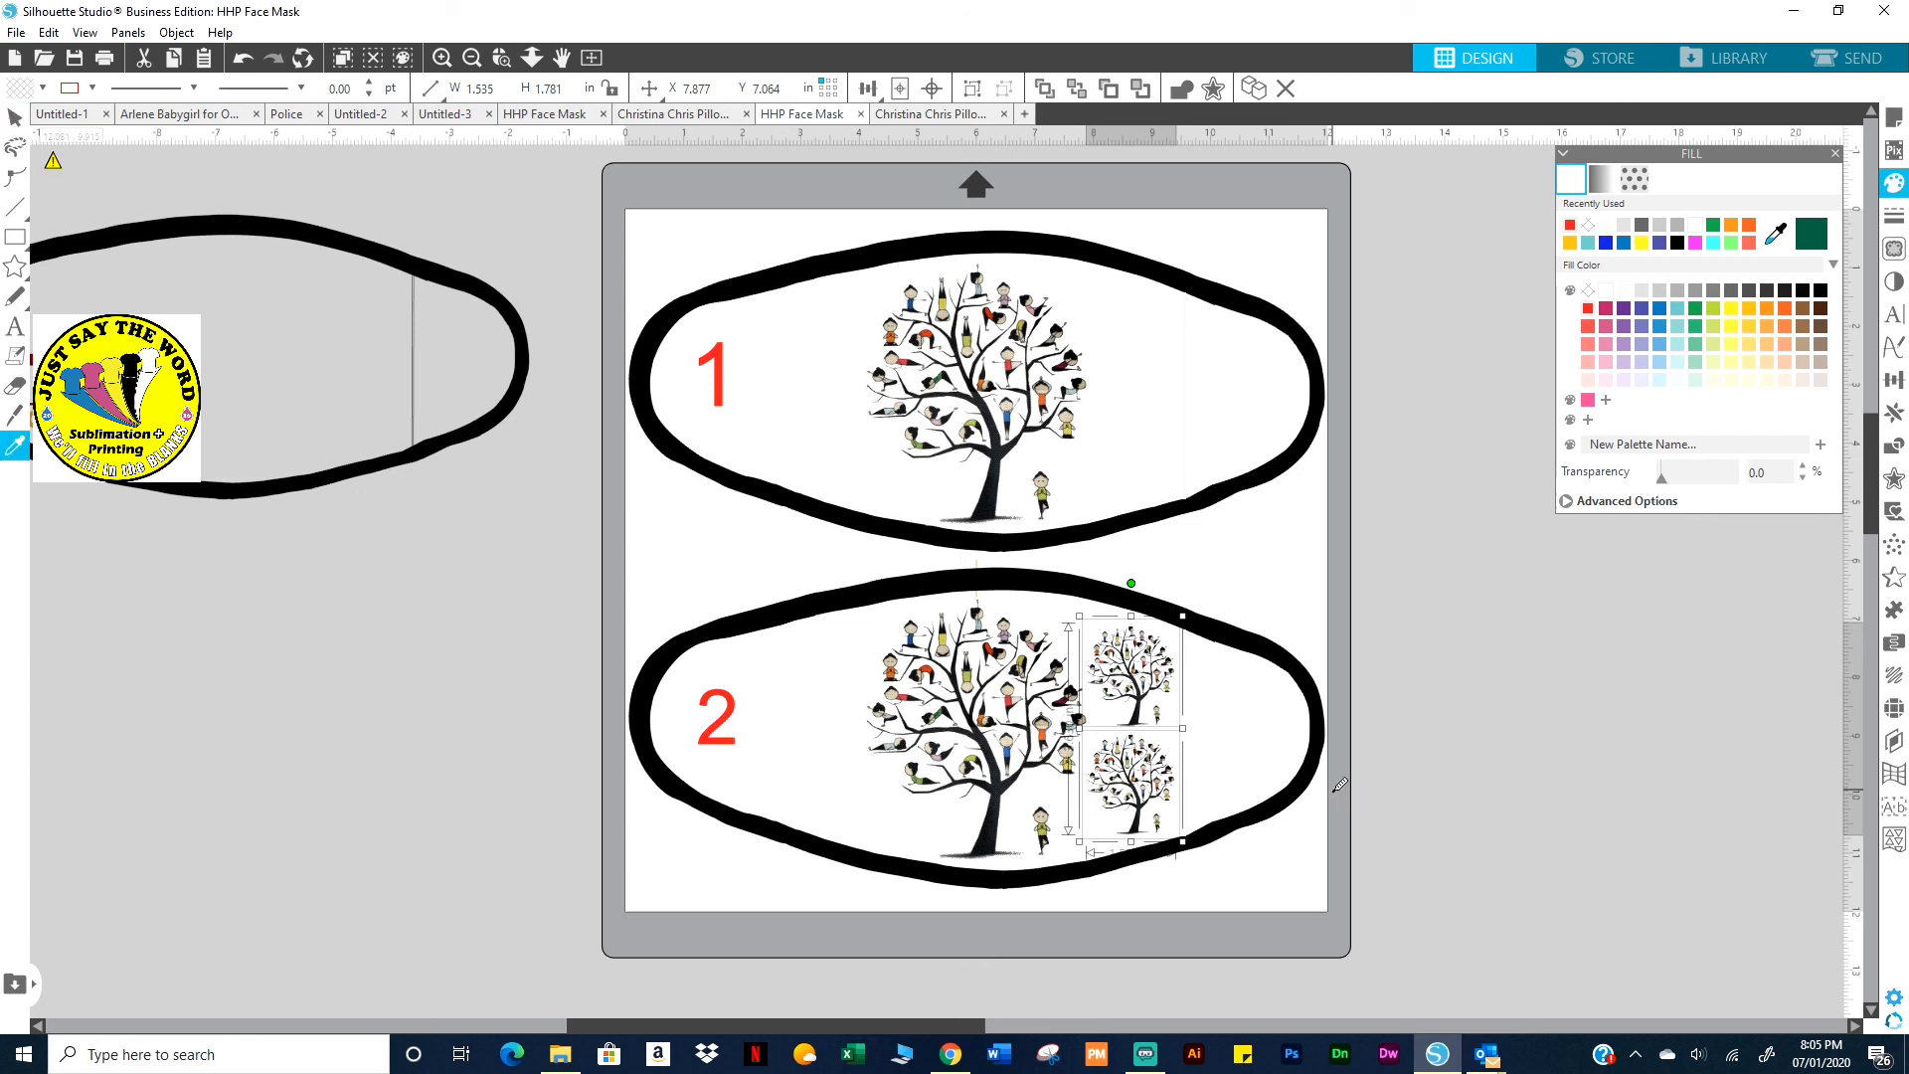
pyautogui.hotkey('ctrl', 'Right')
pyautogui.moveTo(1210, 743); pyautogui.dragTo(987, 742)
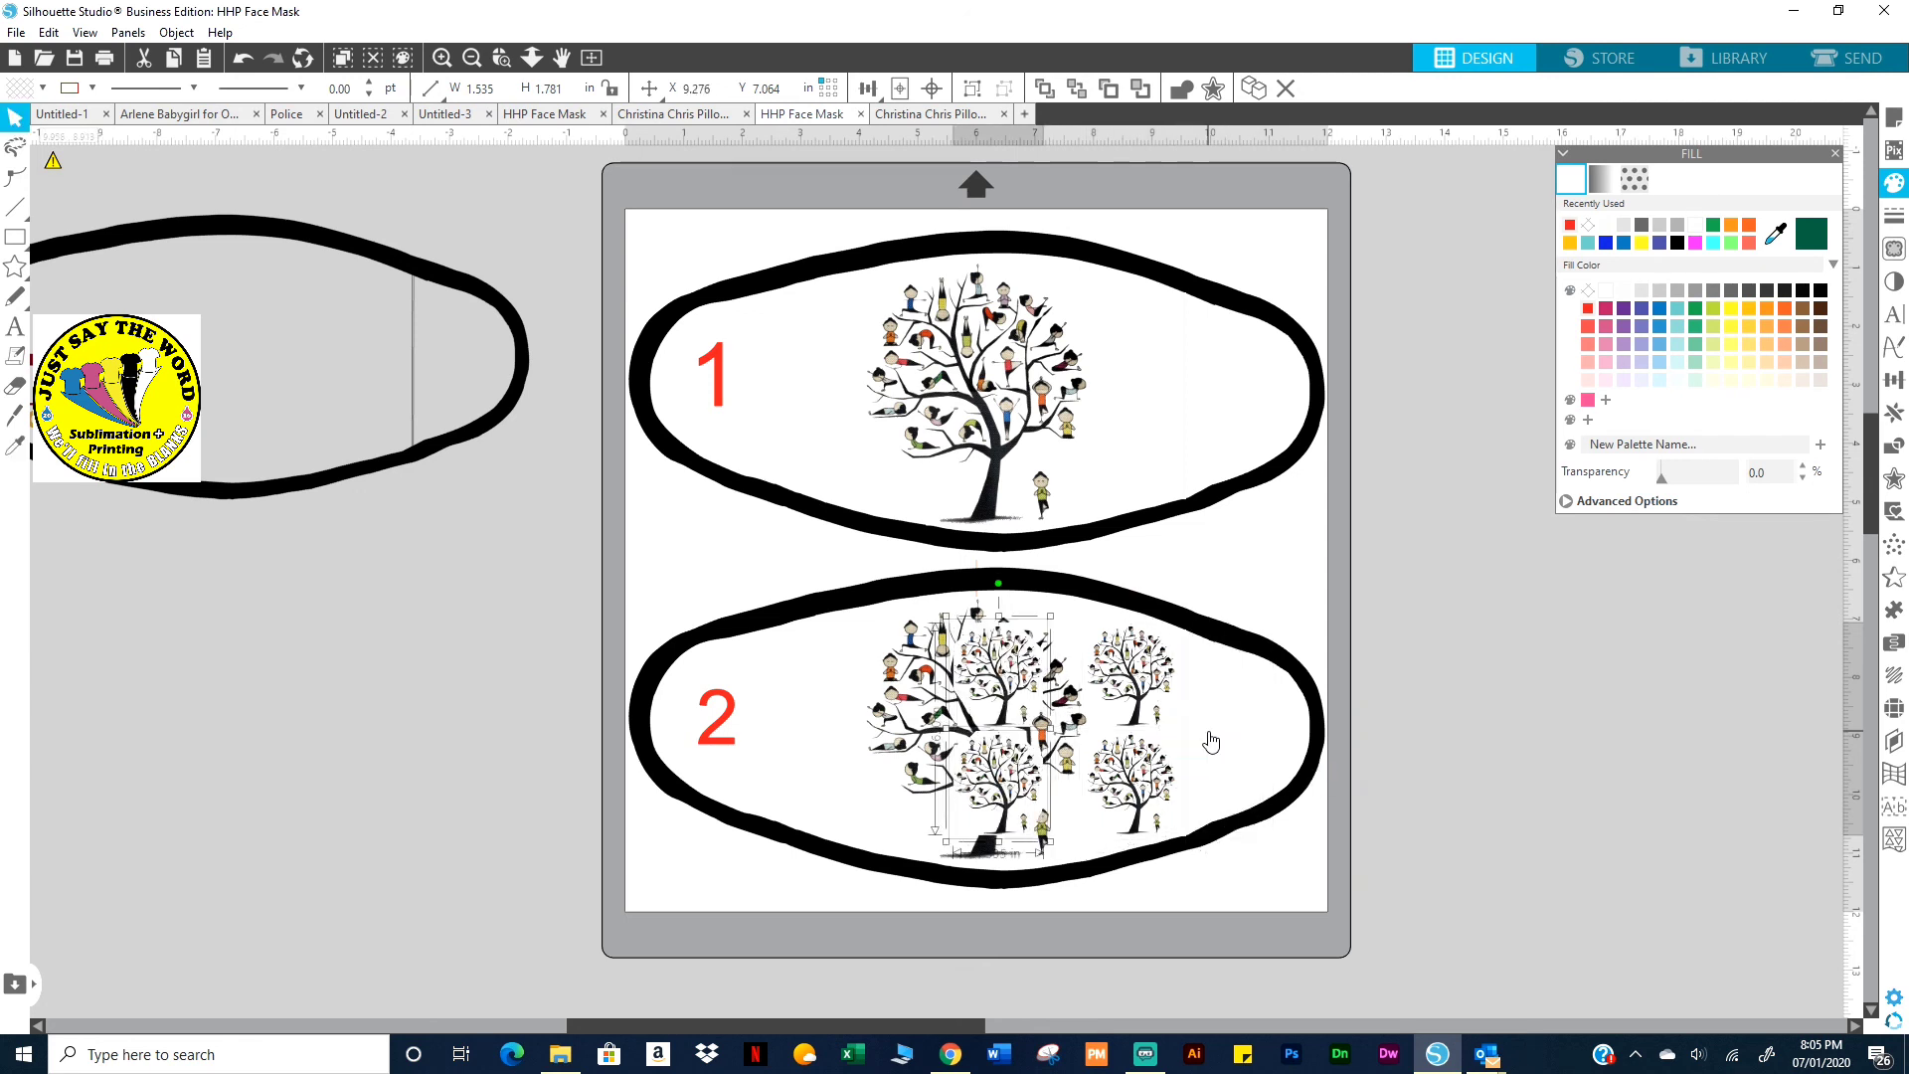
# Step: Move the copied pair of small trees to the left side of the large tree in the lower mask, mirroring the right pair
pyautogui.press('Left')
pyautogui.press('Left')
pyautogui.press('Left')
pyautogui.press('Left')
pyautogui.press('Left')
pyautogui.press('Left')
pyautogui.press('Left')
pyautogui.press('Left')
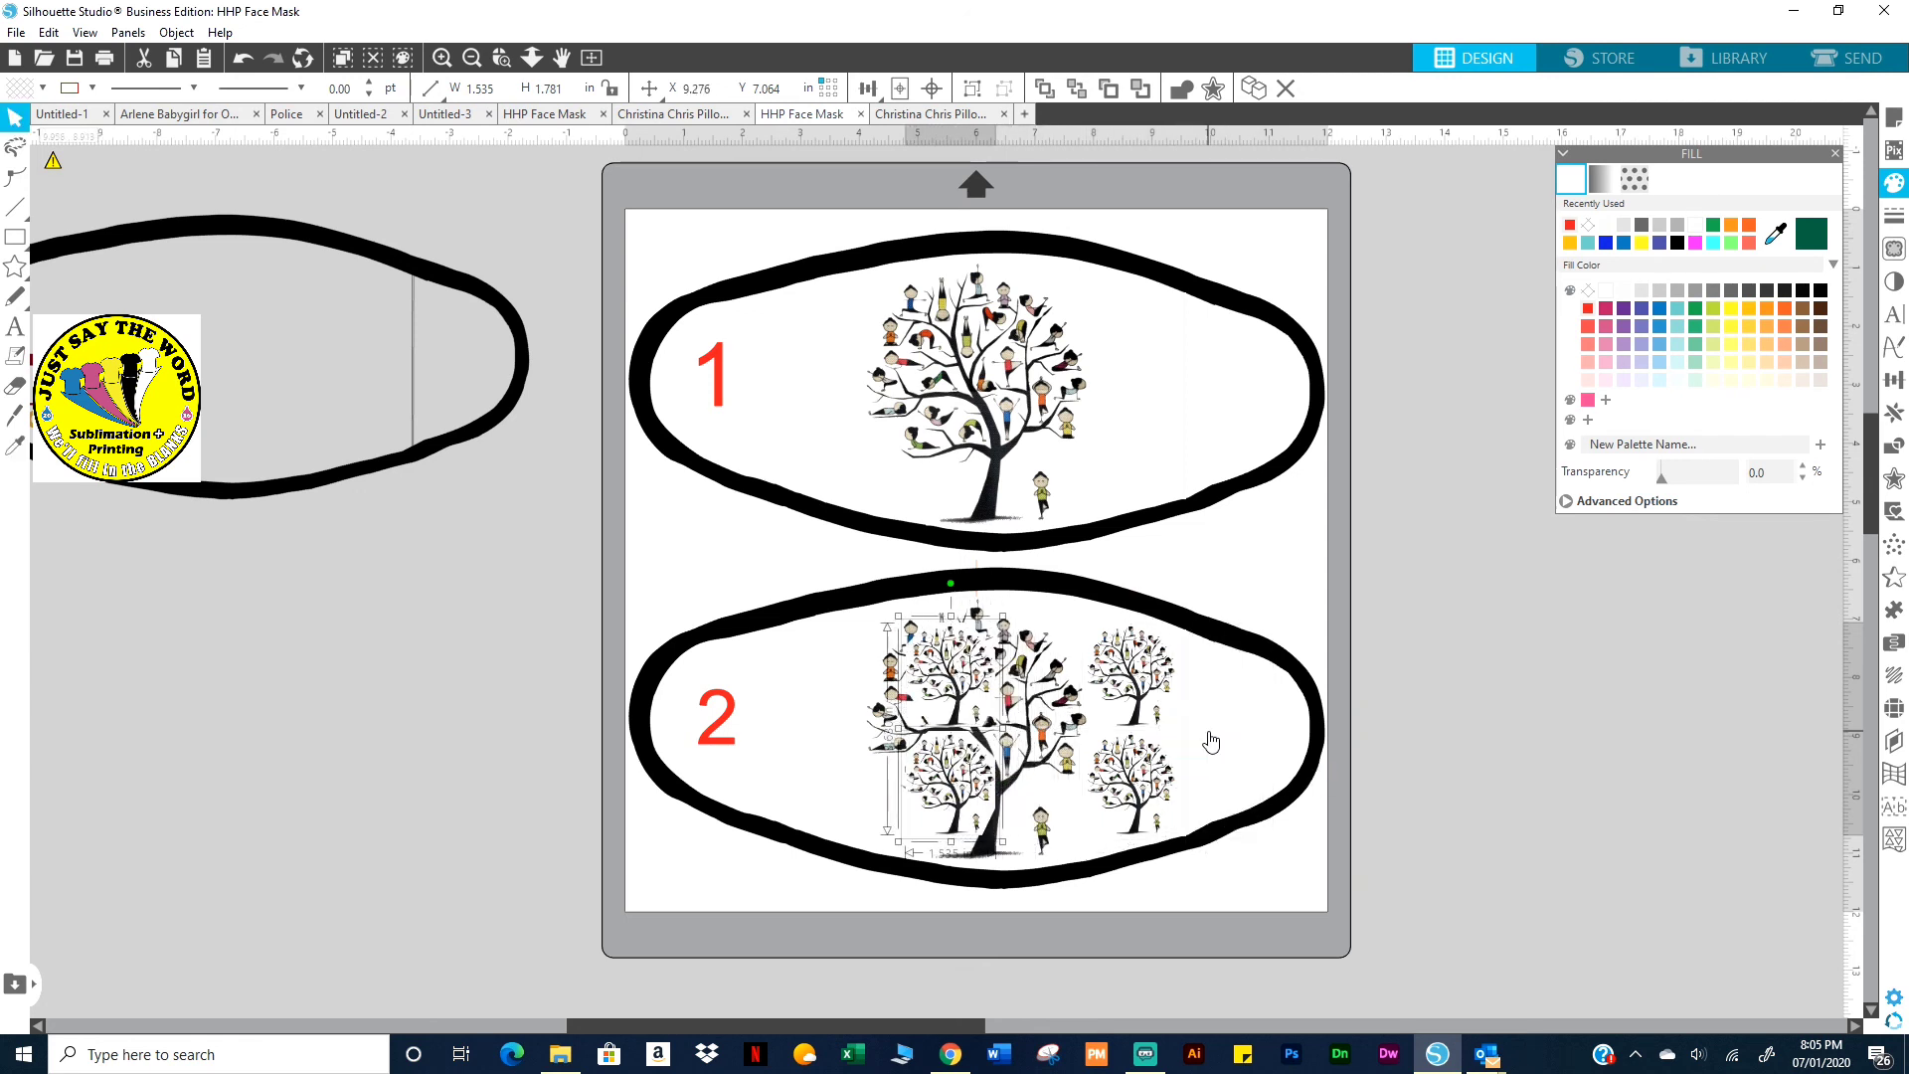
pyautogui.press('Left')
pyautogui.press('Left')
pyautogui.press('Left')
pyautogui.press('Left')
pyautogui.press('Left')
pyautogui.press('Left')
pyautogui.press('Left')
pyautogui.press('Left')
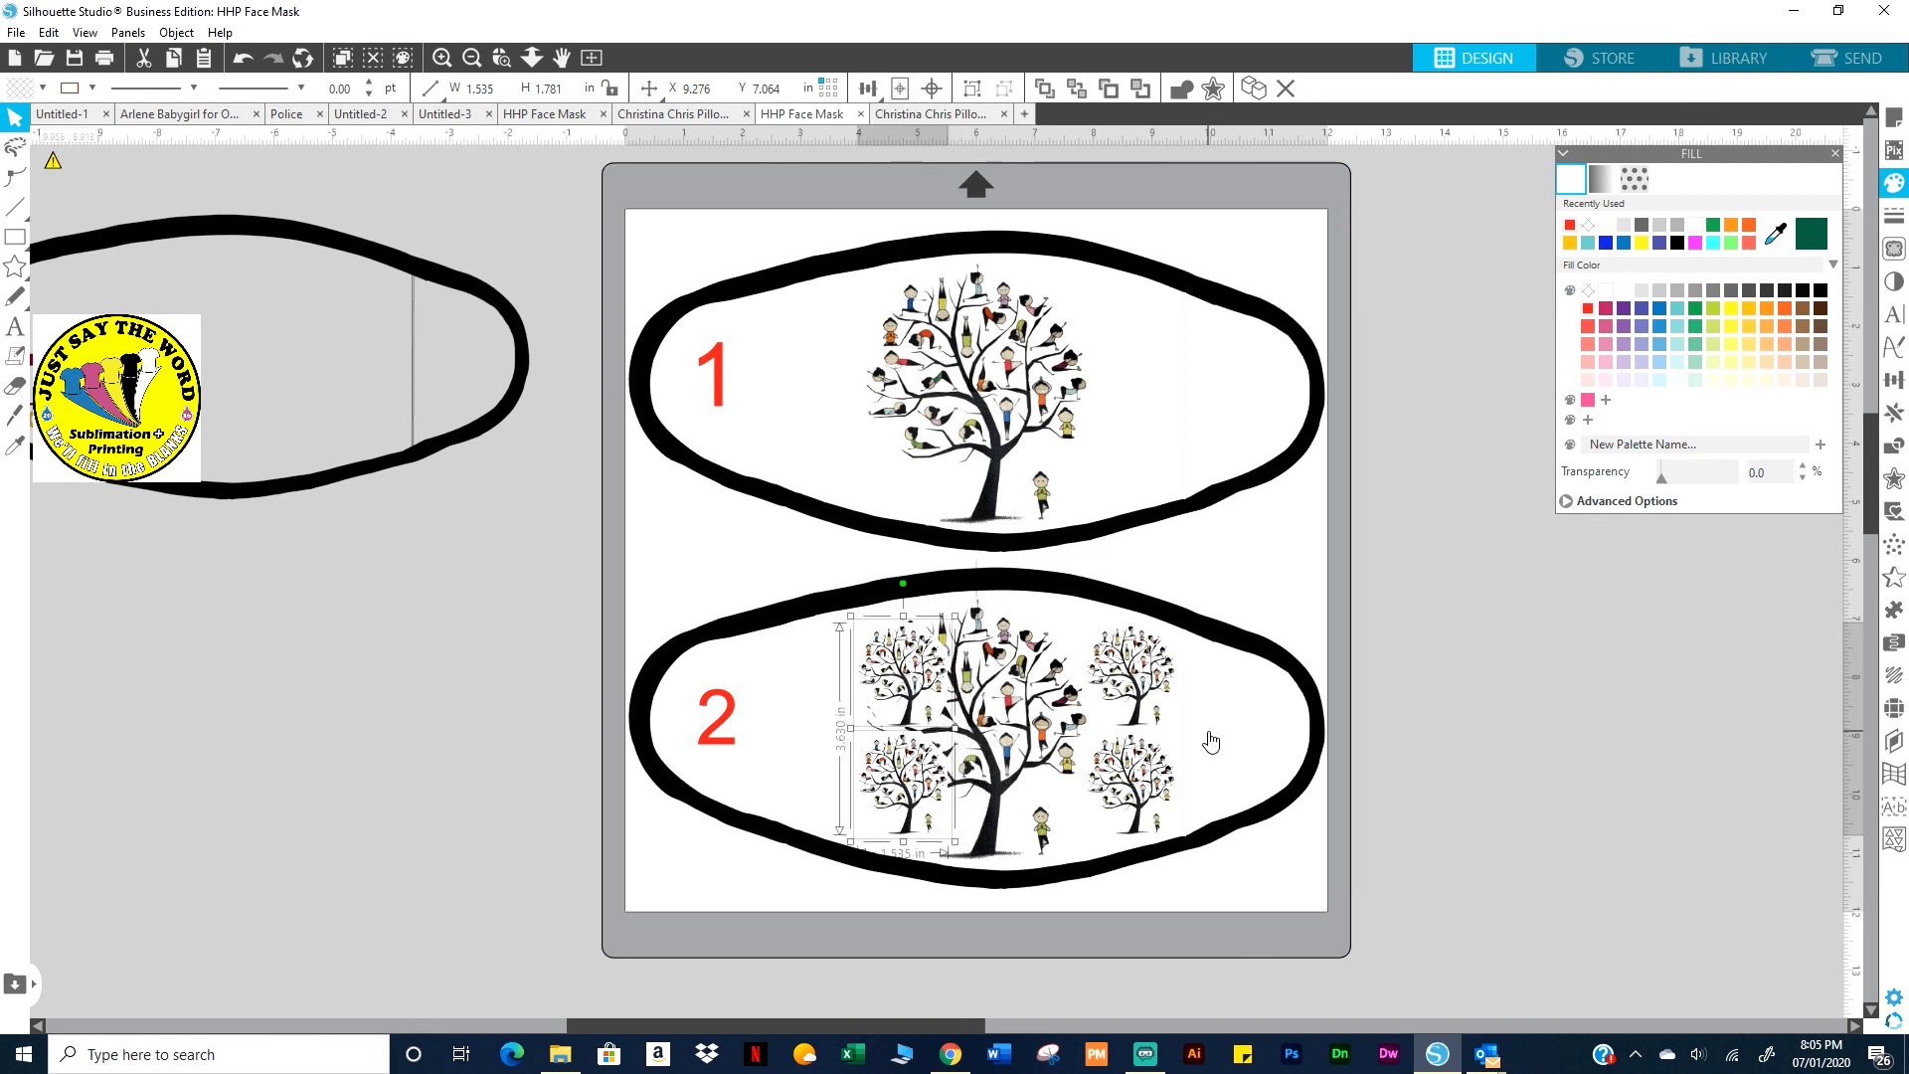
pyautogui.press('Left')
pyautogui.press('Left')
pyautogui.press('Left')
pyautogui.press('Left')
pyautogui.press('Left')
pyautogui.press('Left')
pyautogui.press('Left')
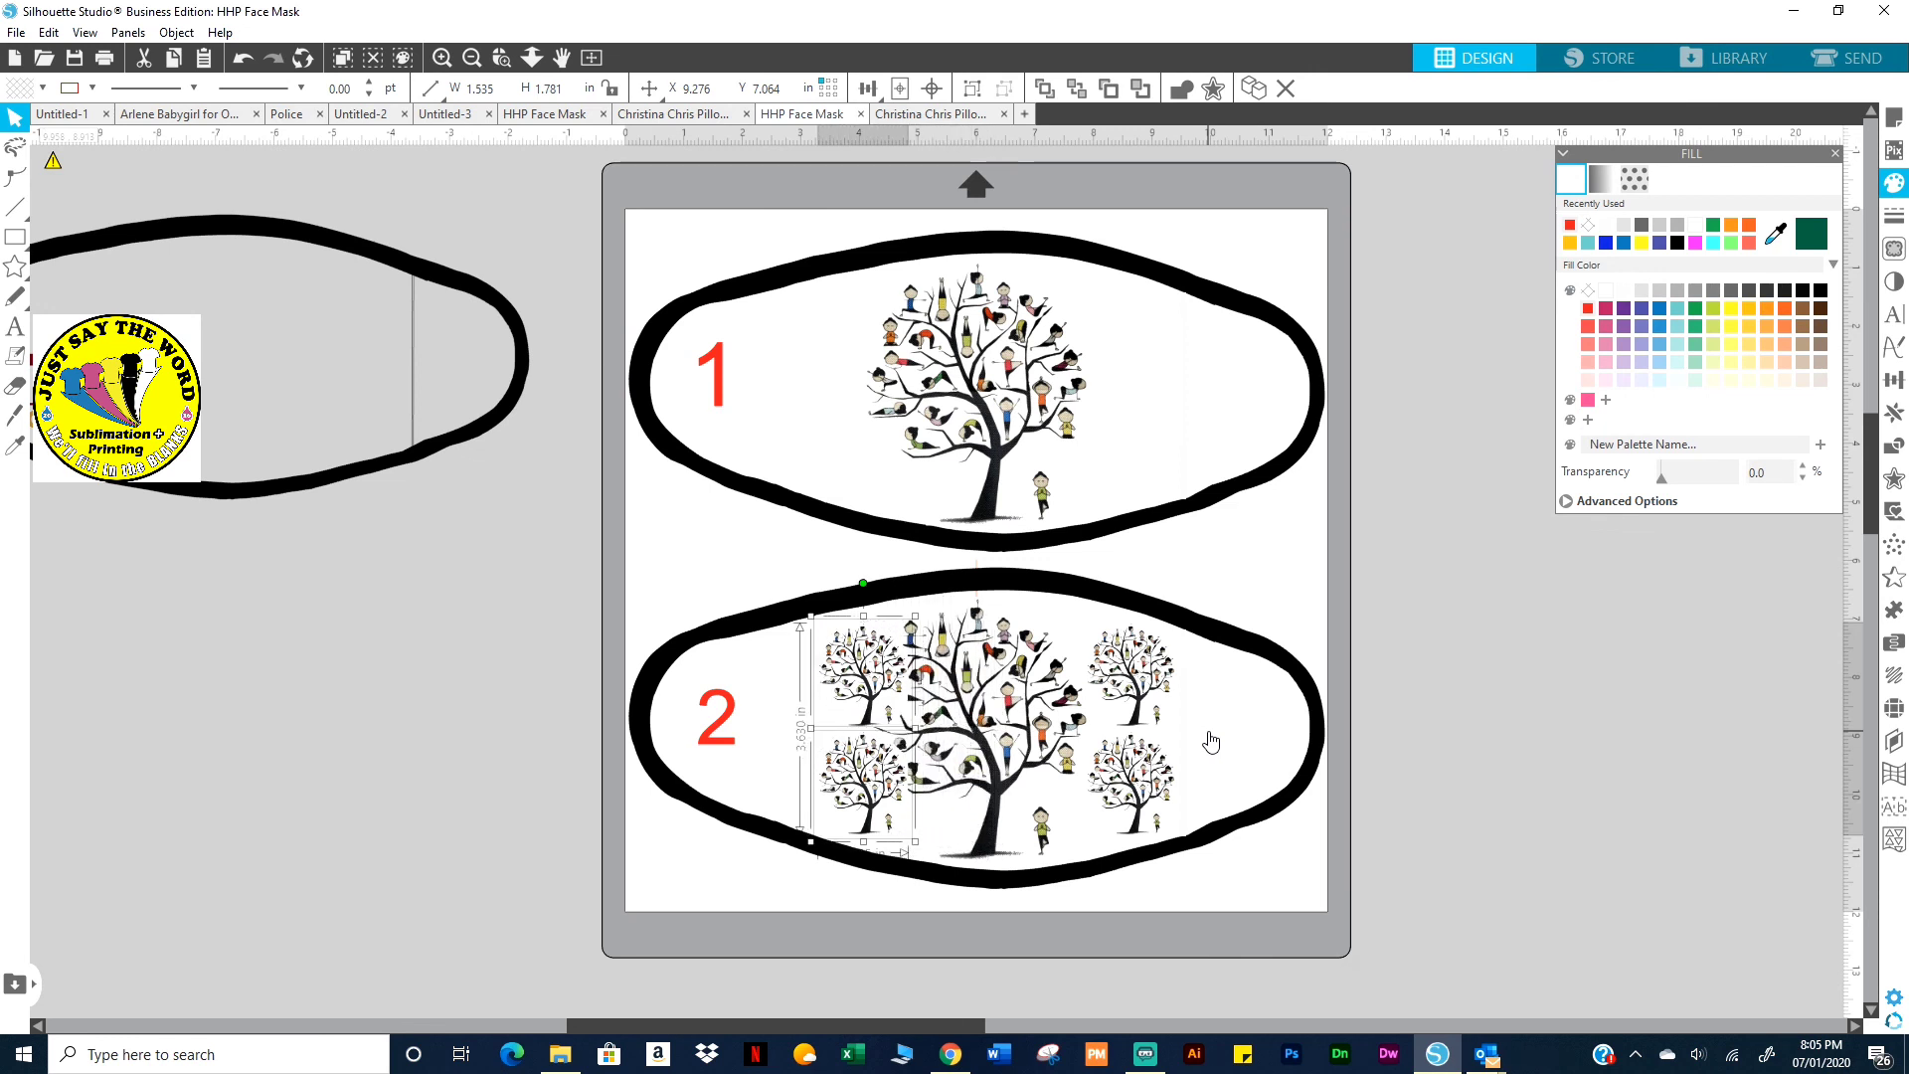
pyautogui.press('Left')
pyautogui.press('Left')
pyautogui.press('Left')
pyautogui.press('Left')
pyautogui.press('Left')
pyautogui.press('Left')
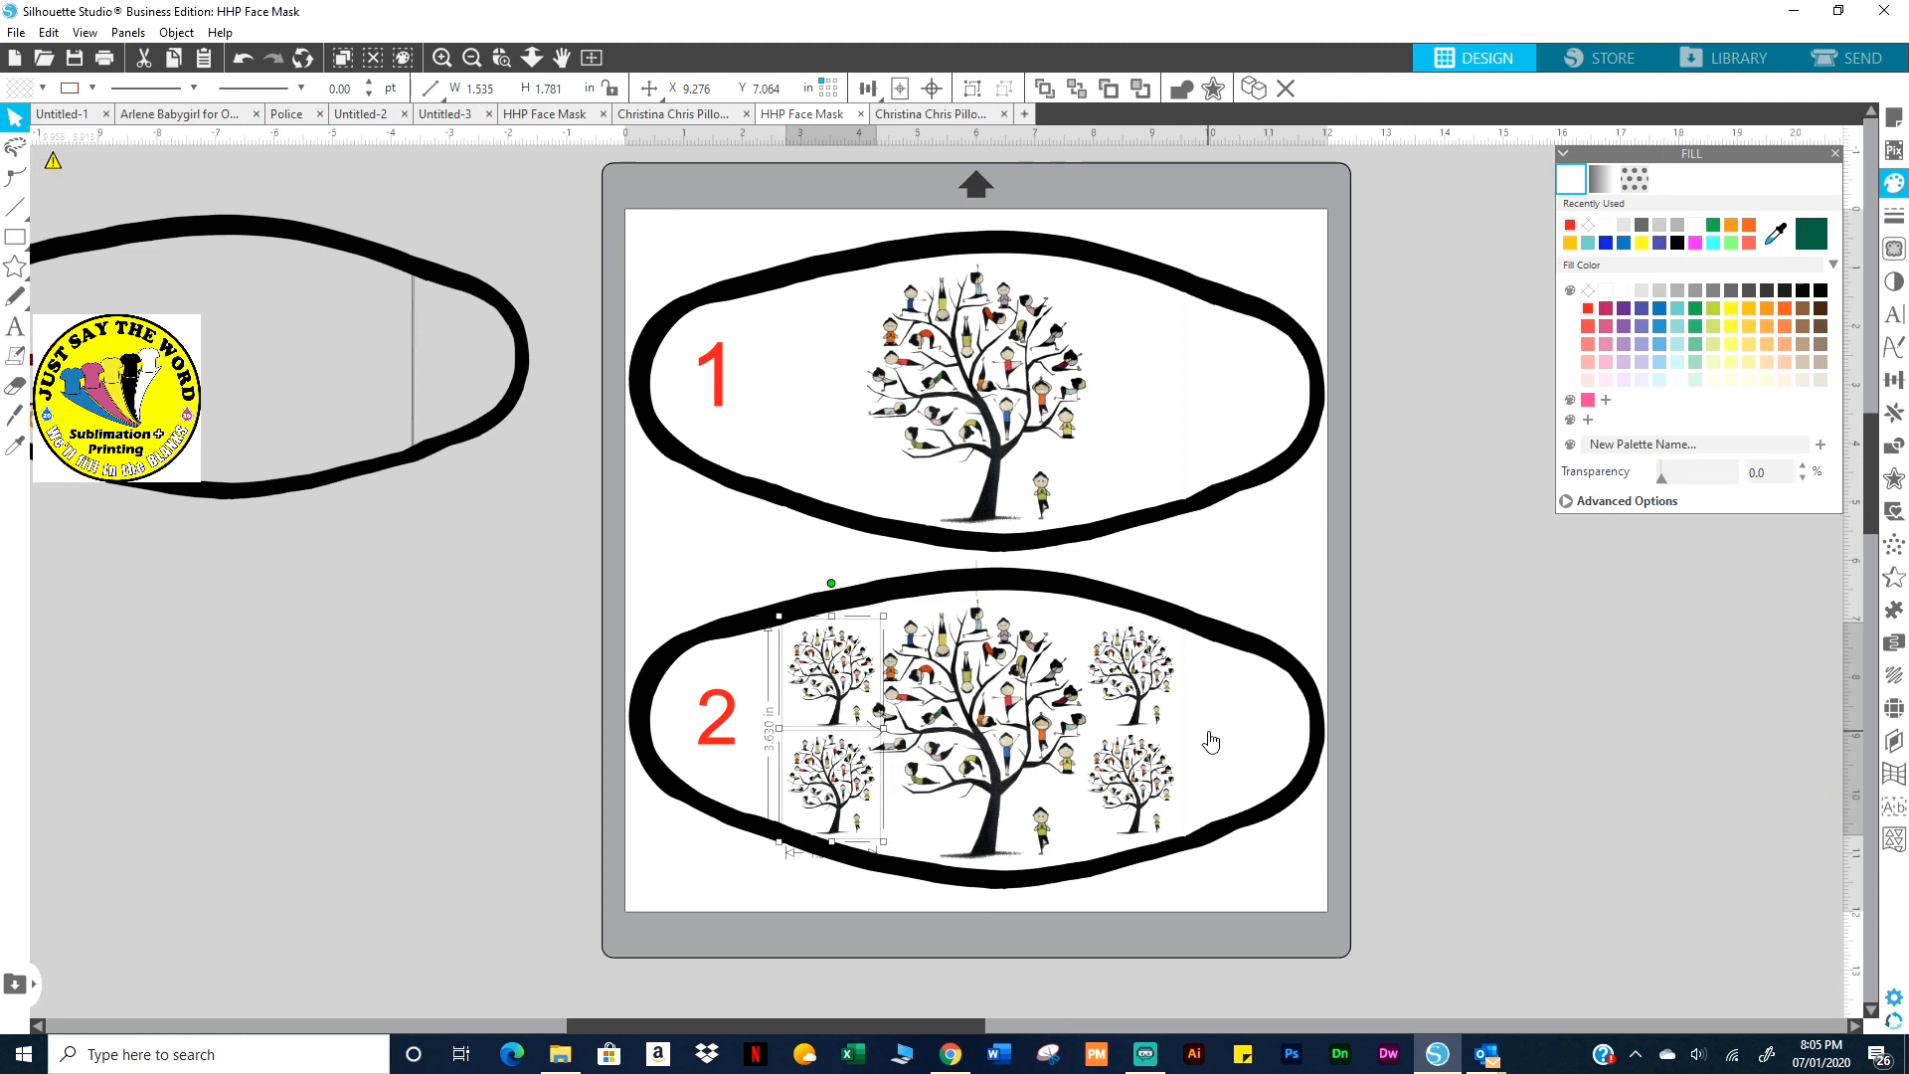
pyautogui.press('Left')
pyautogui.click(1210, 741)
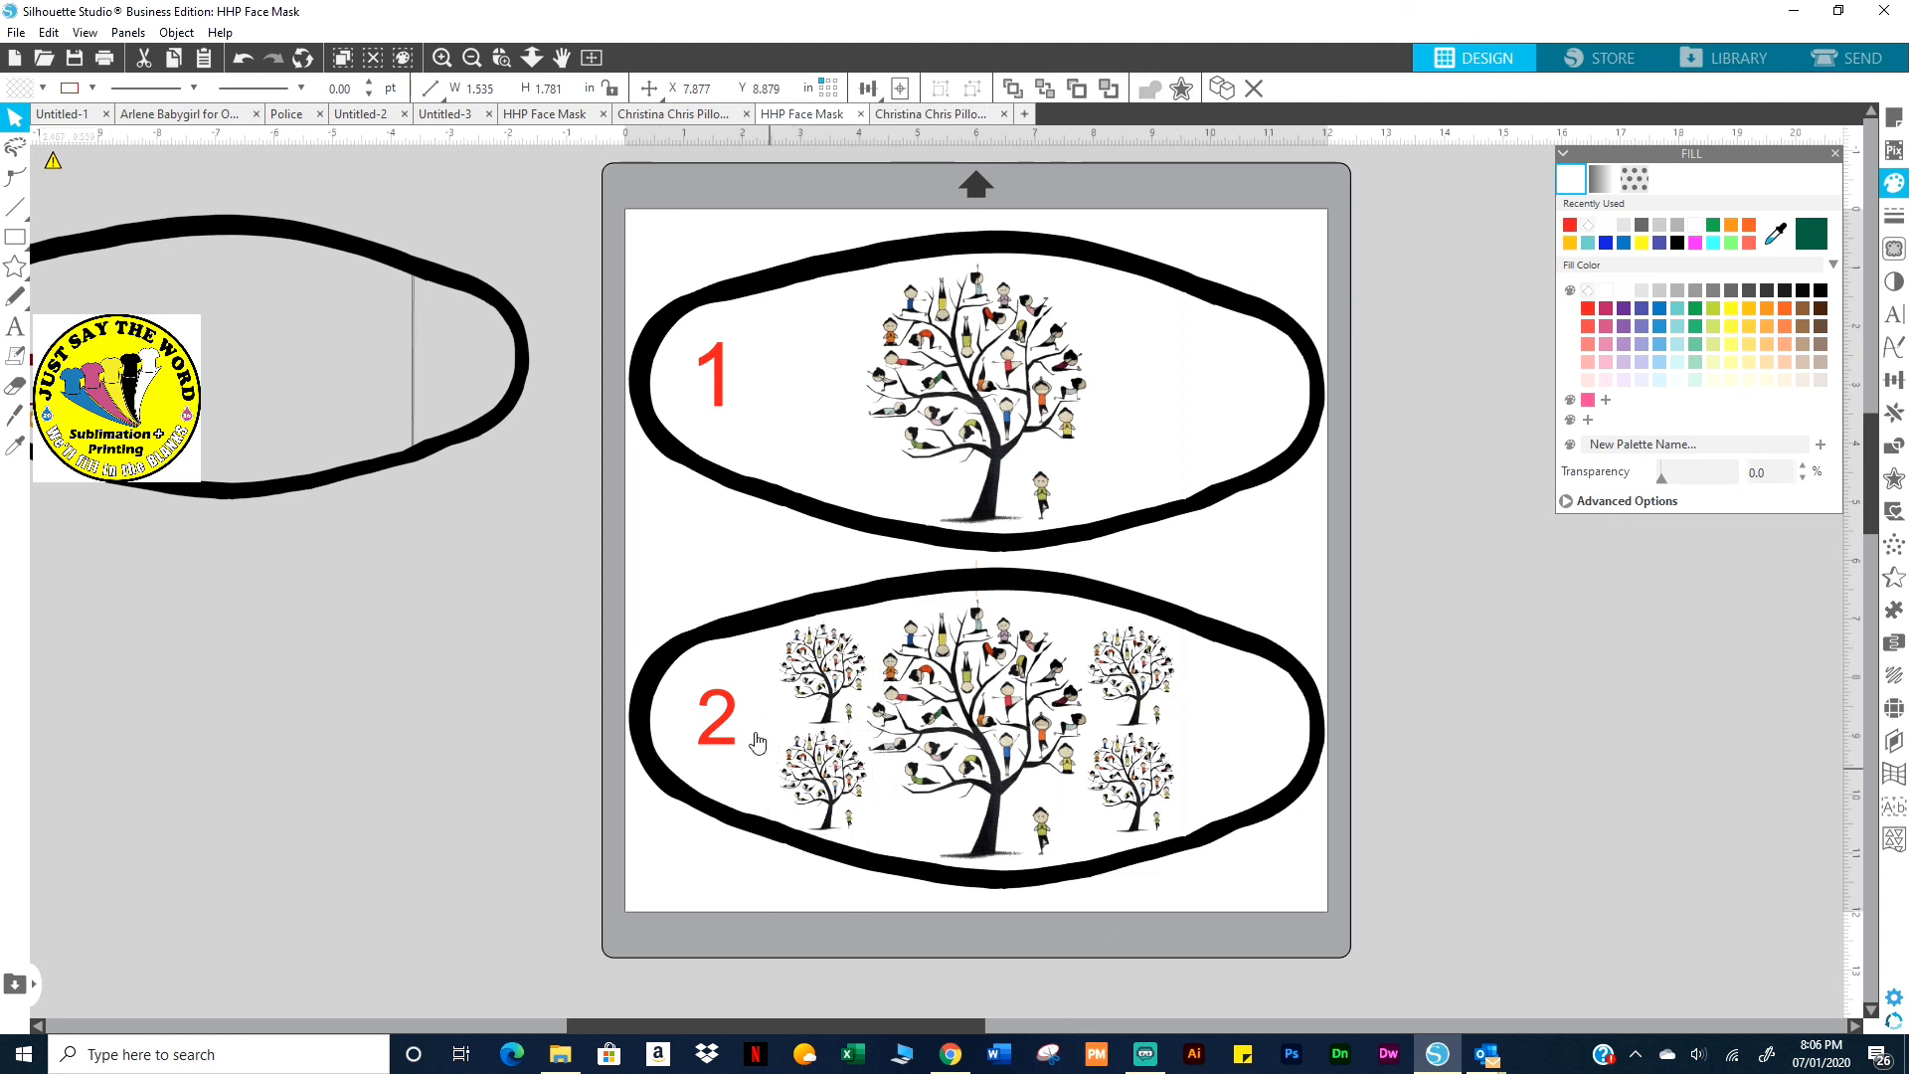
pyautogui.press('t')
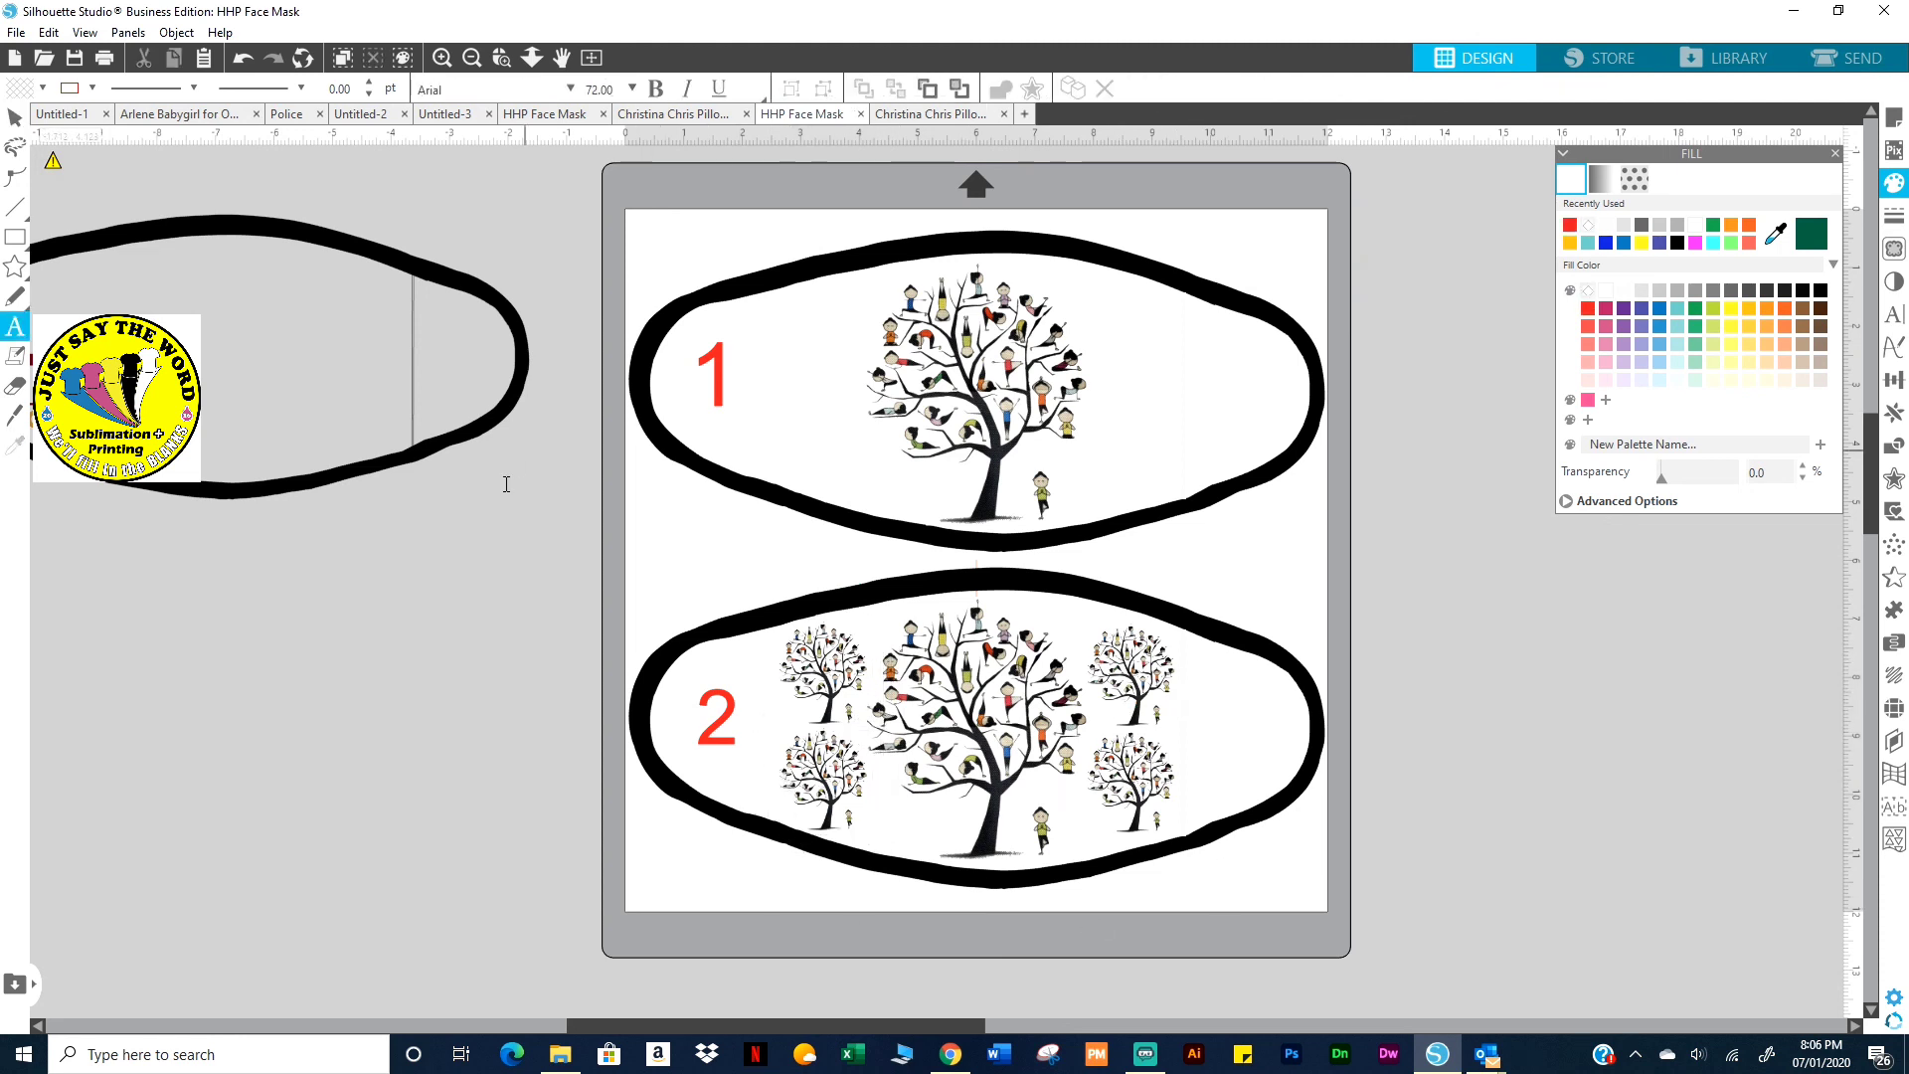
pyautogui.click(503, 482)
pyautogui.click(524, 461)
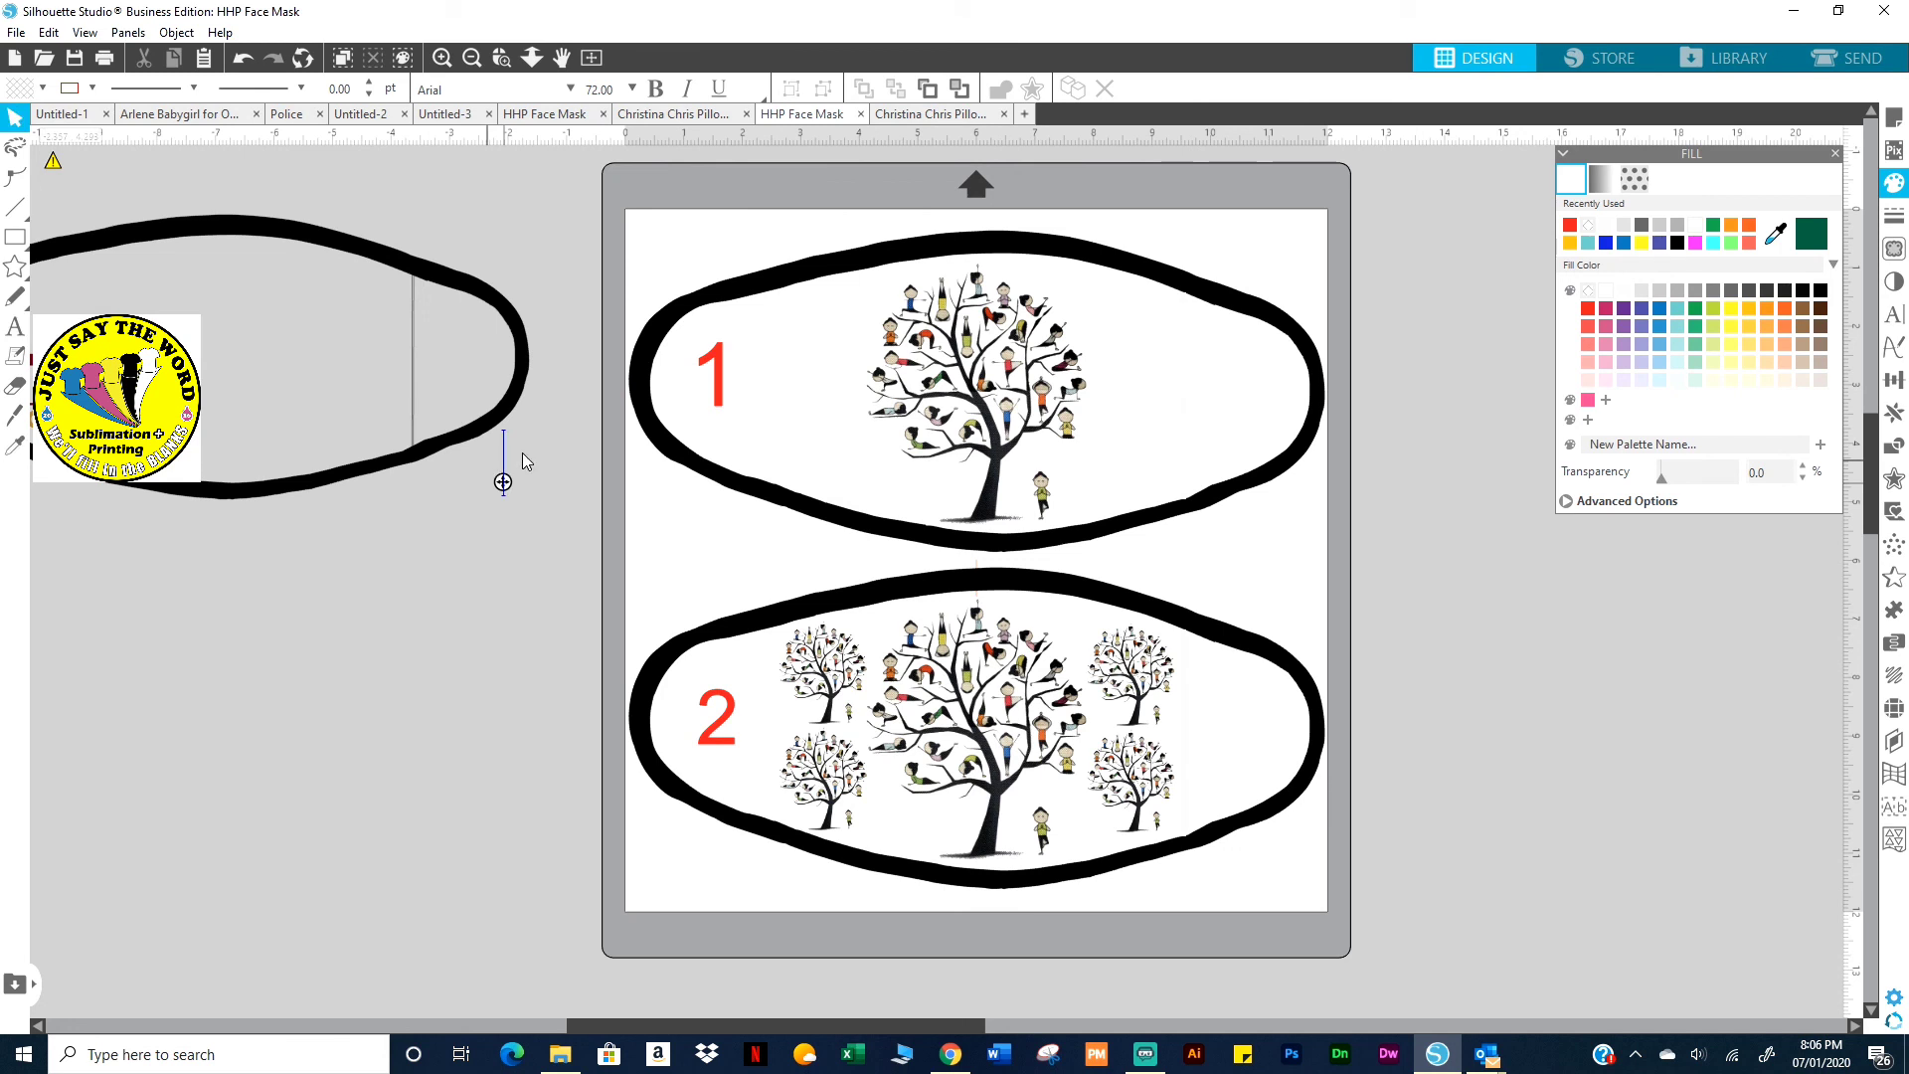
# Step: Add a period after the red numbers so the mask labels read "1." and "2."
pyautogui.doubleClick(721, 402)
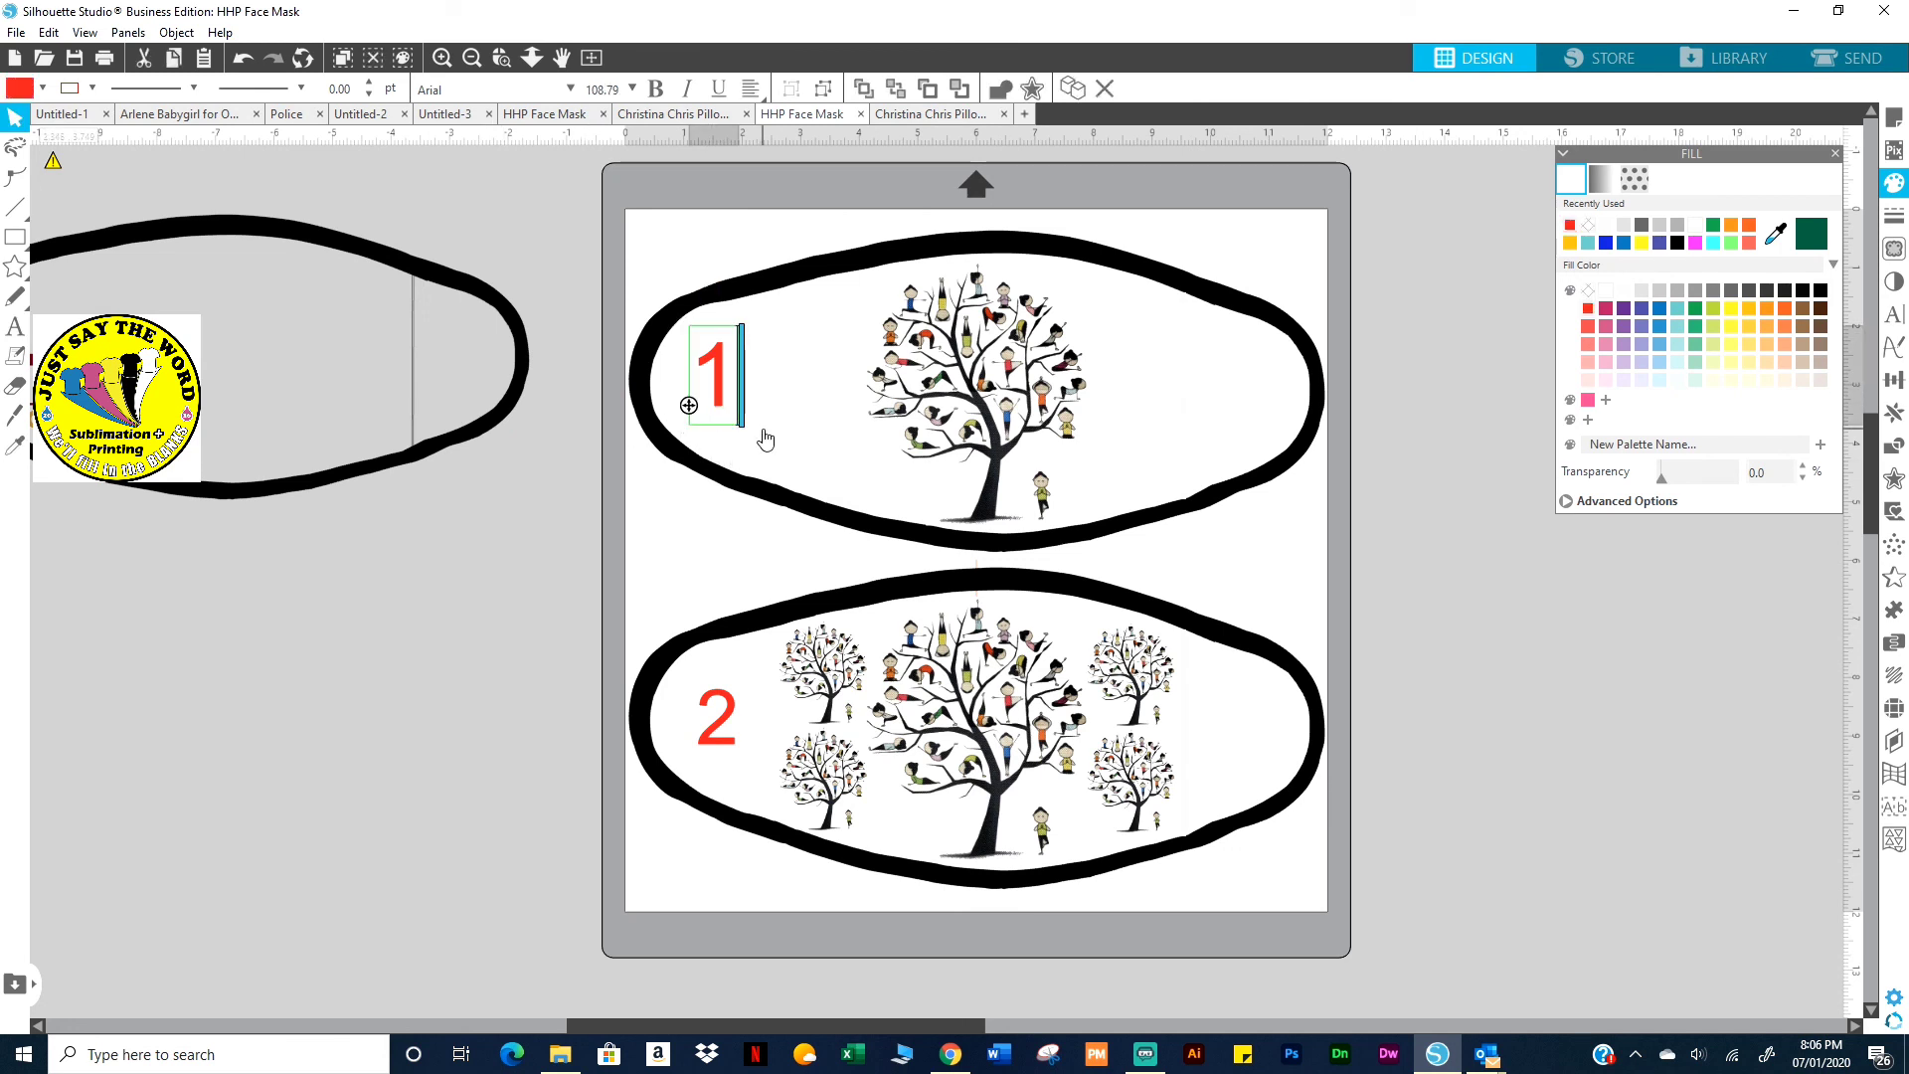
pyautogui.write('.')
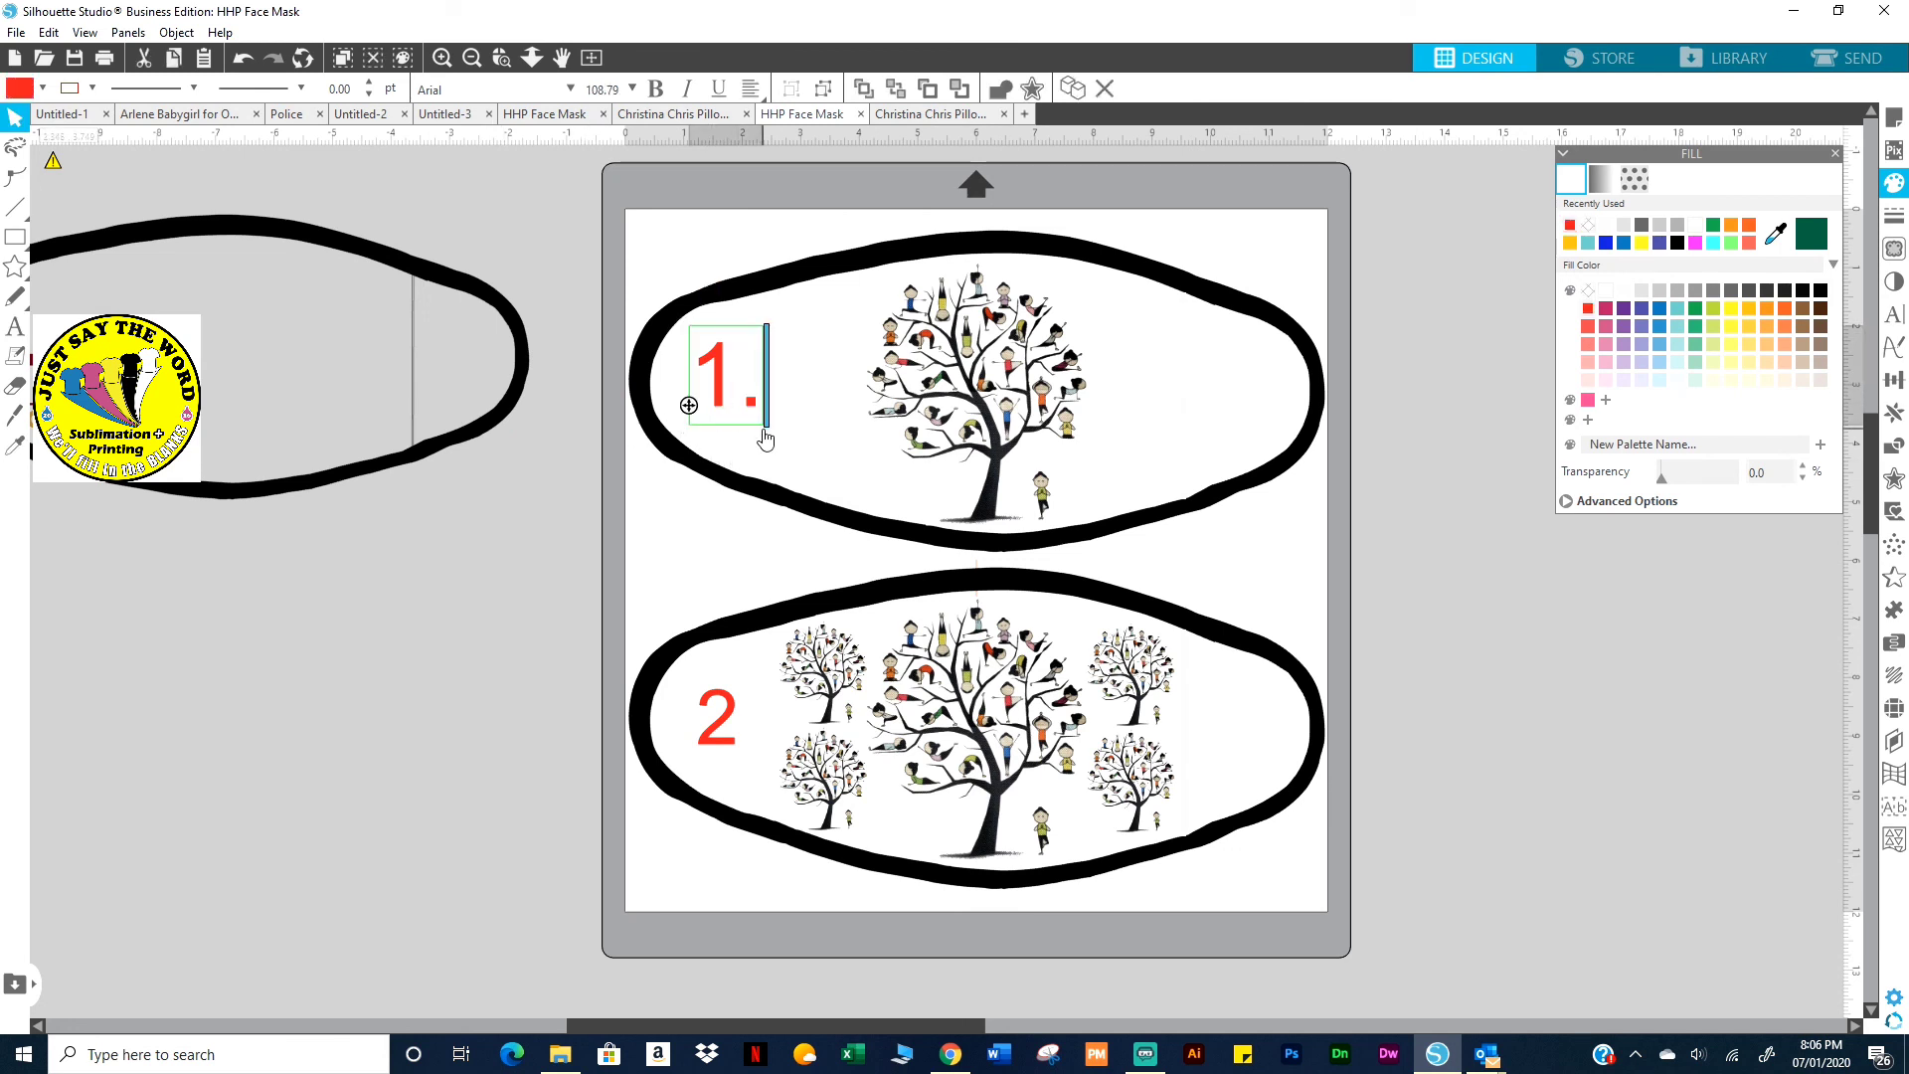
pyautogui.doubleClick(715, 731)
pyautogui.write('.')
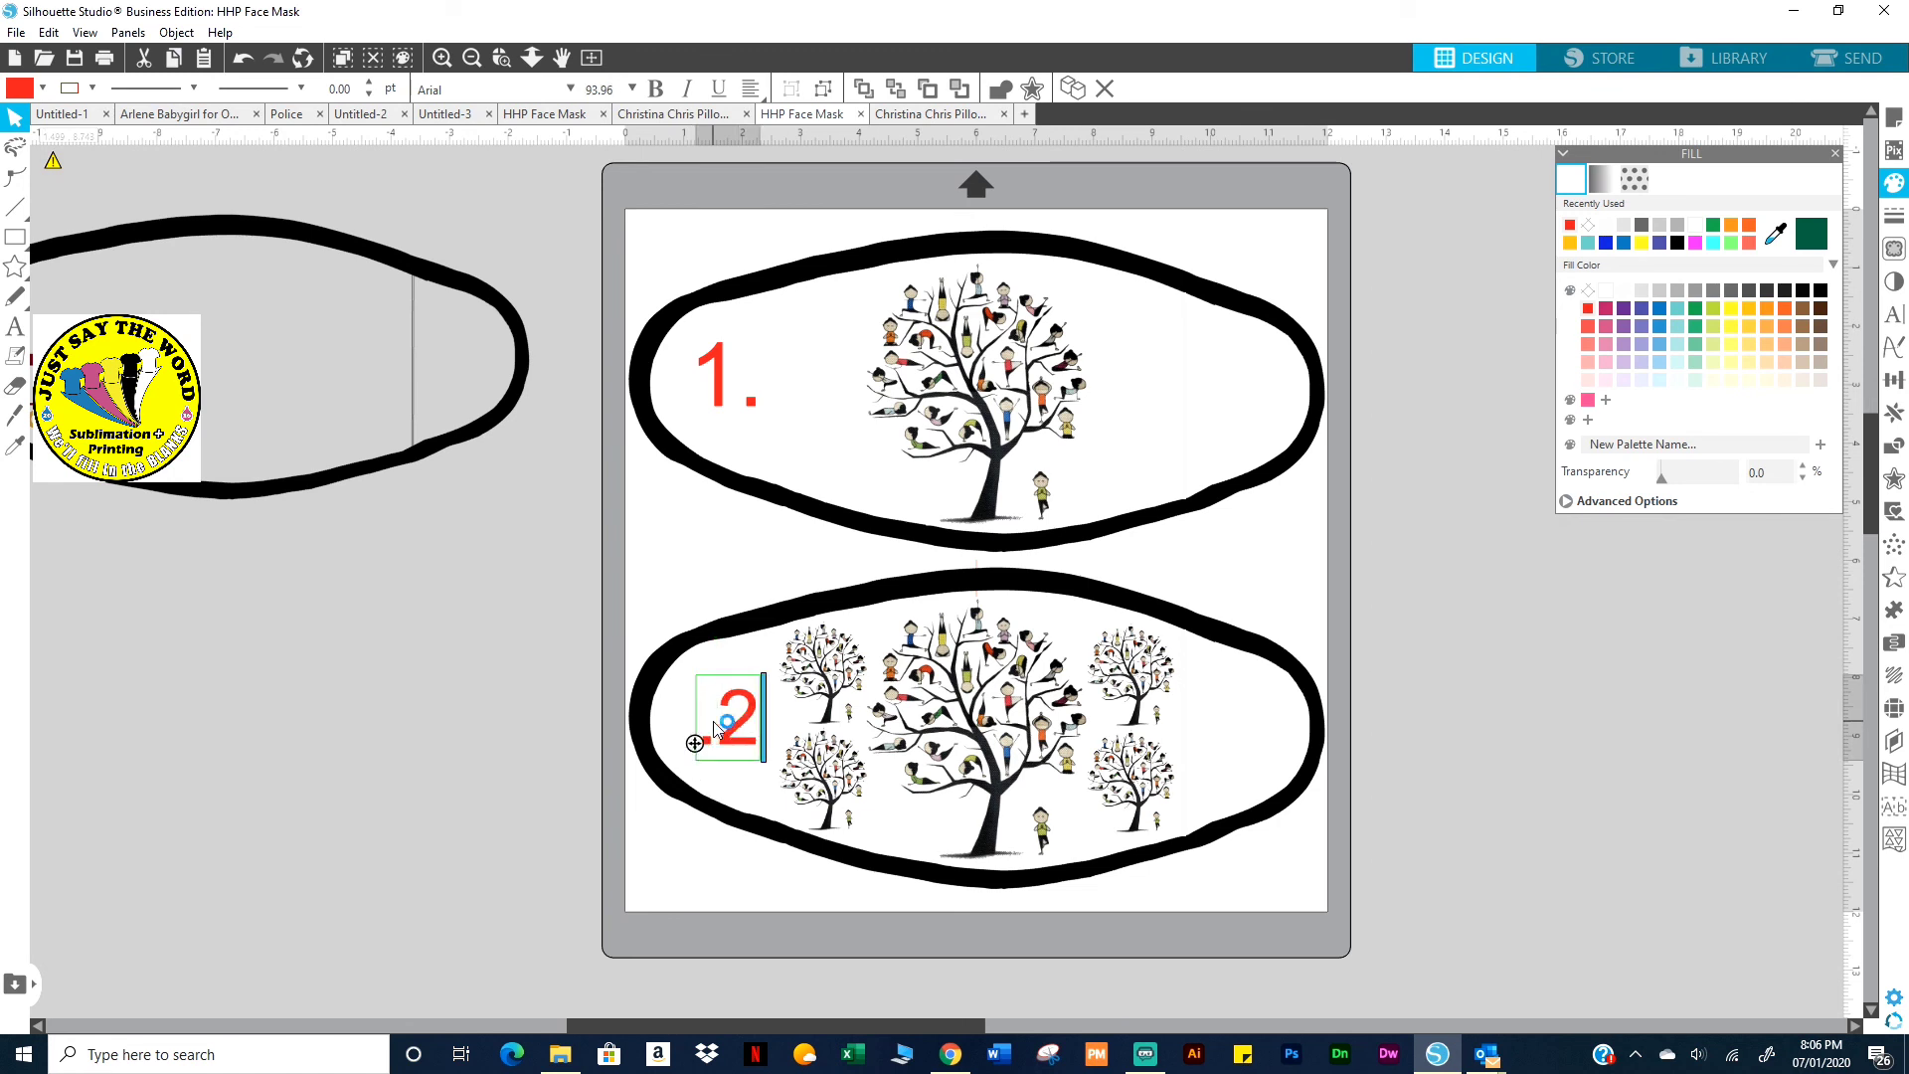
pyautogui.click(398, 838)
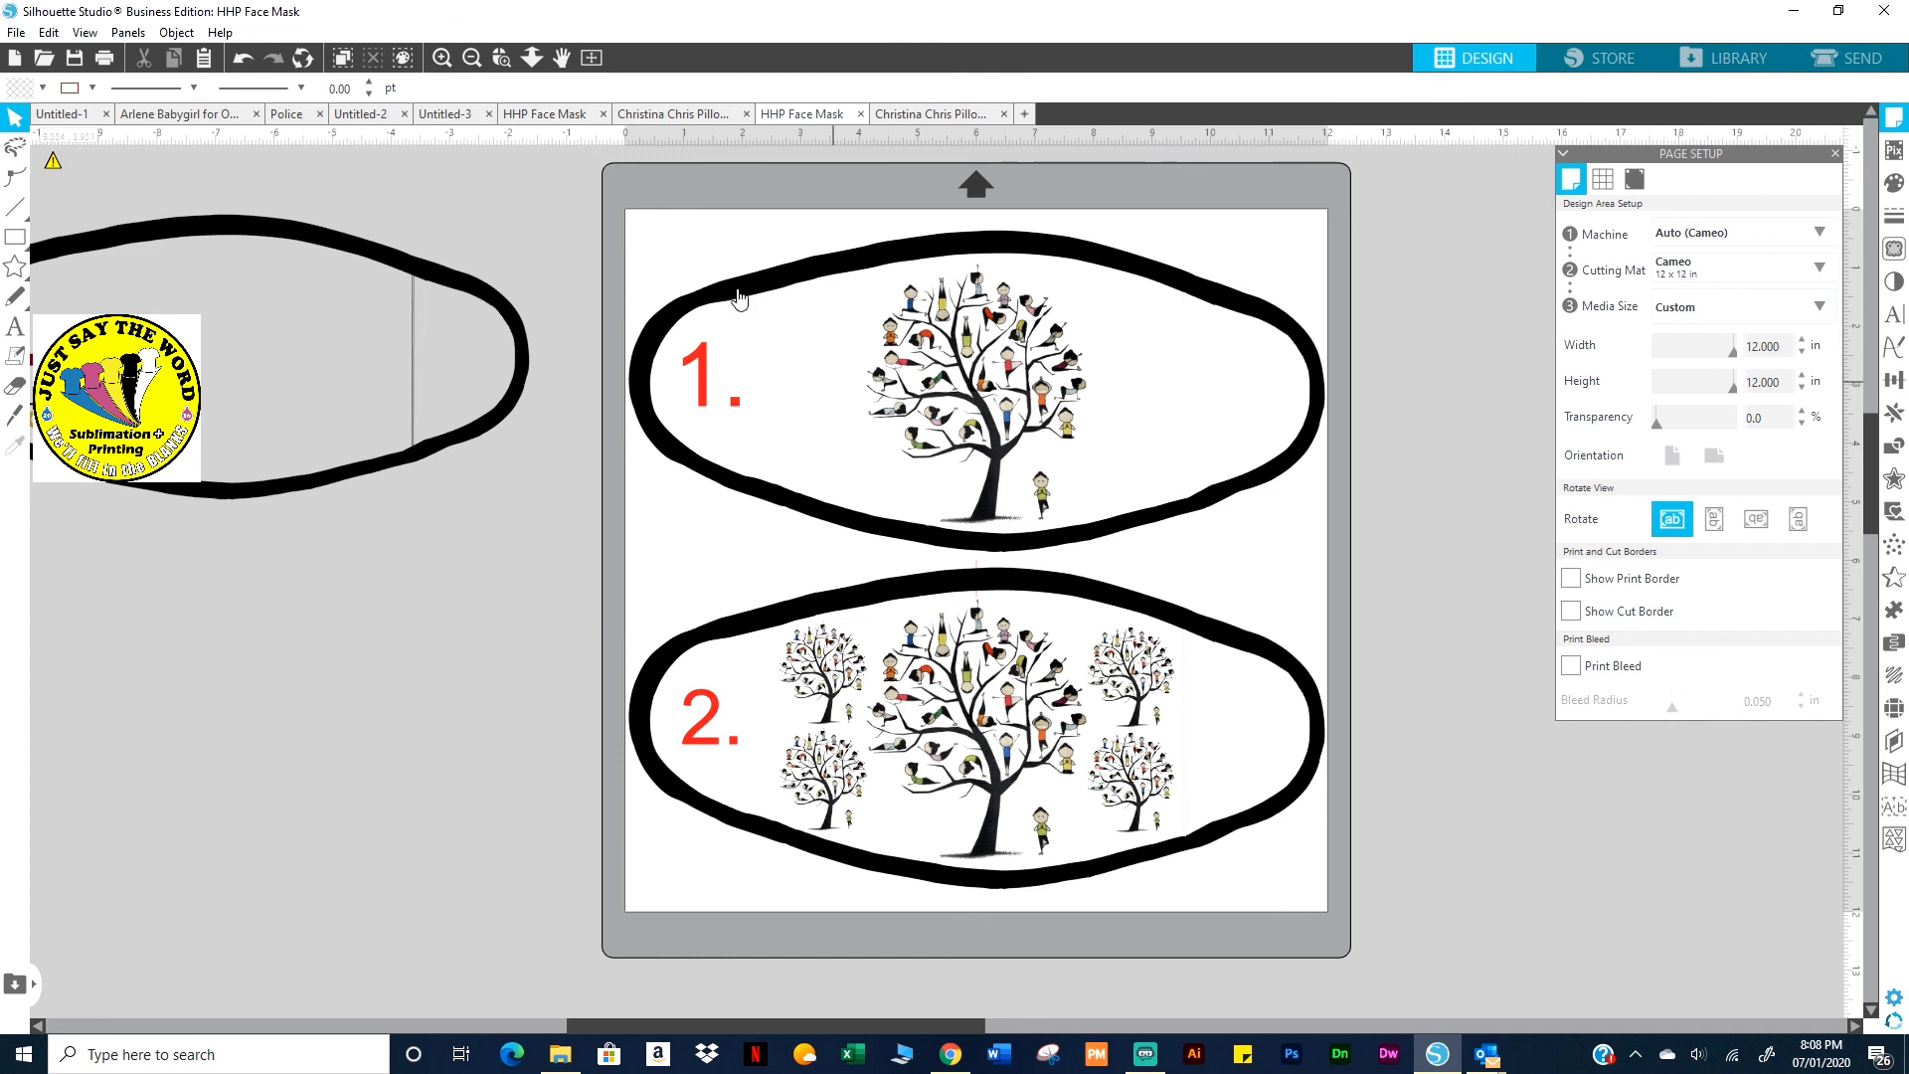
# Step: Select the thin vertical line inside the spare mask outline beside the page
pyautogui.click(418, 345)
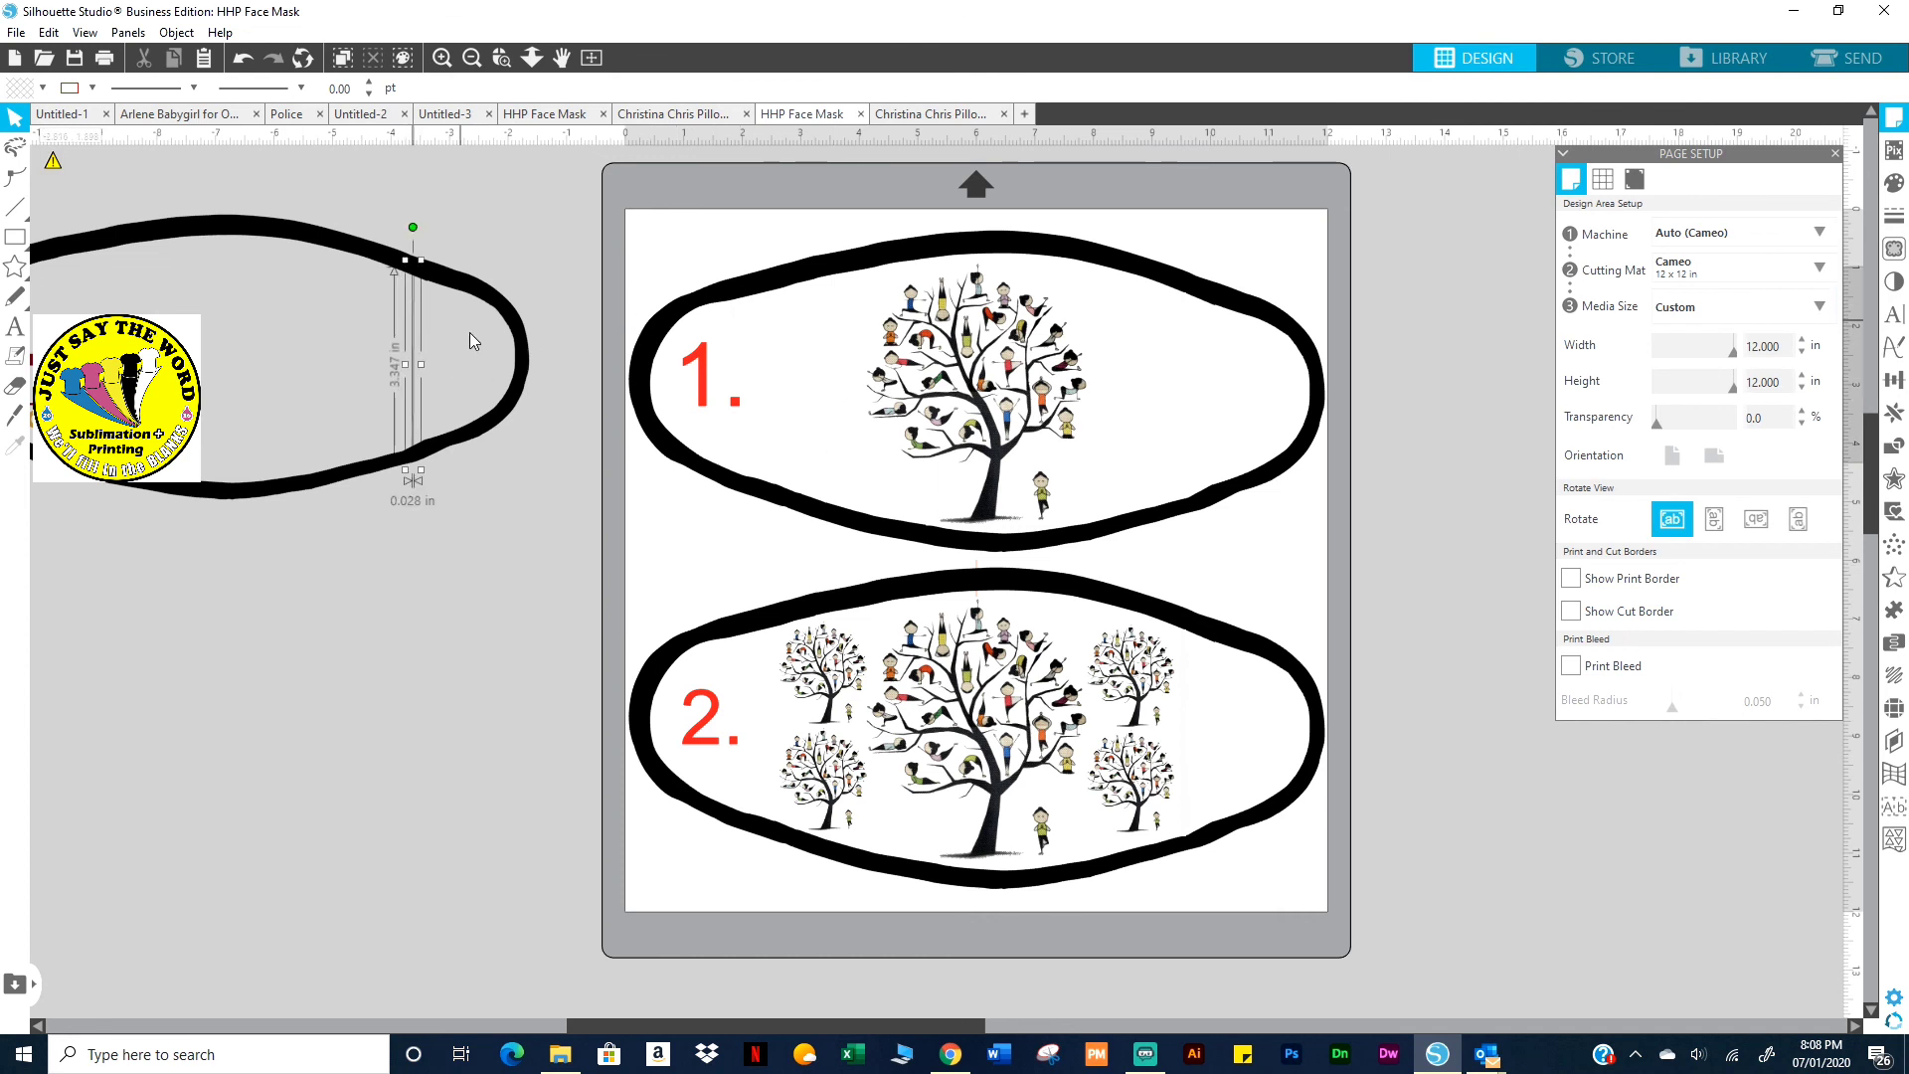